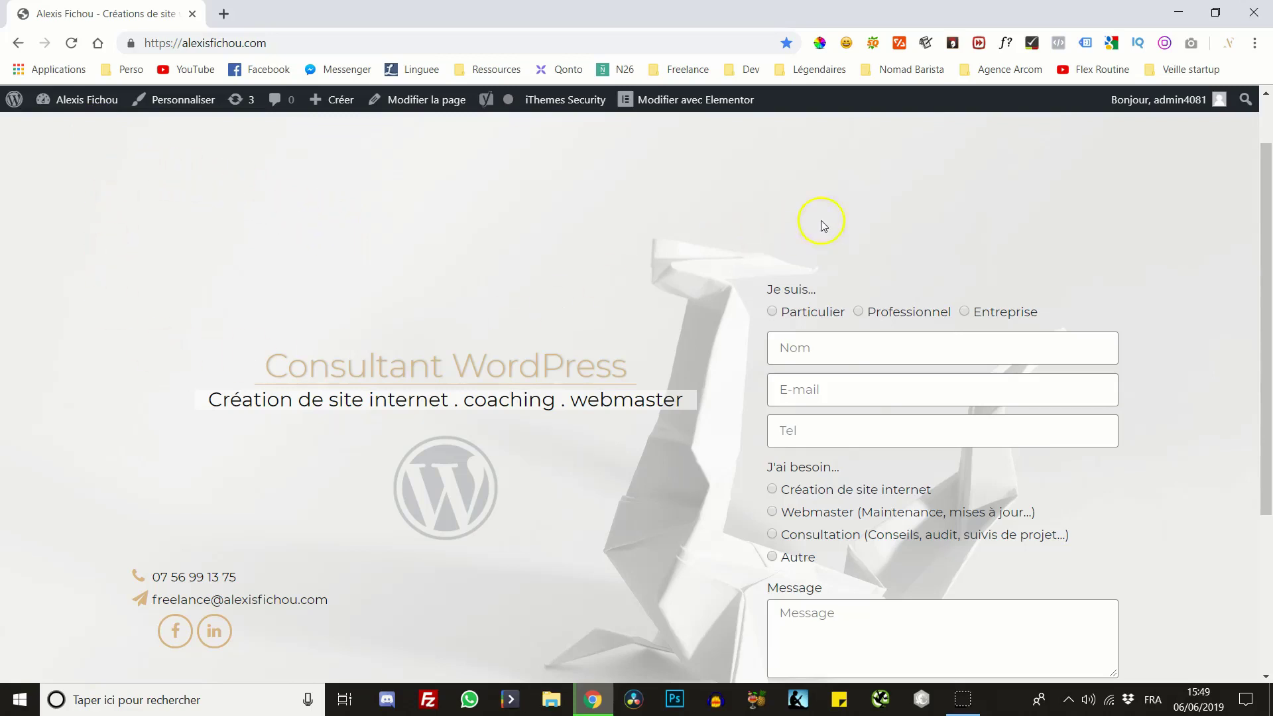
Examine the website's home page, including its header, contact details and contact form
scroll(680, 284, "down", 1)
scroll(679, 285, "down", 2)
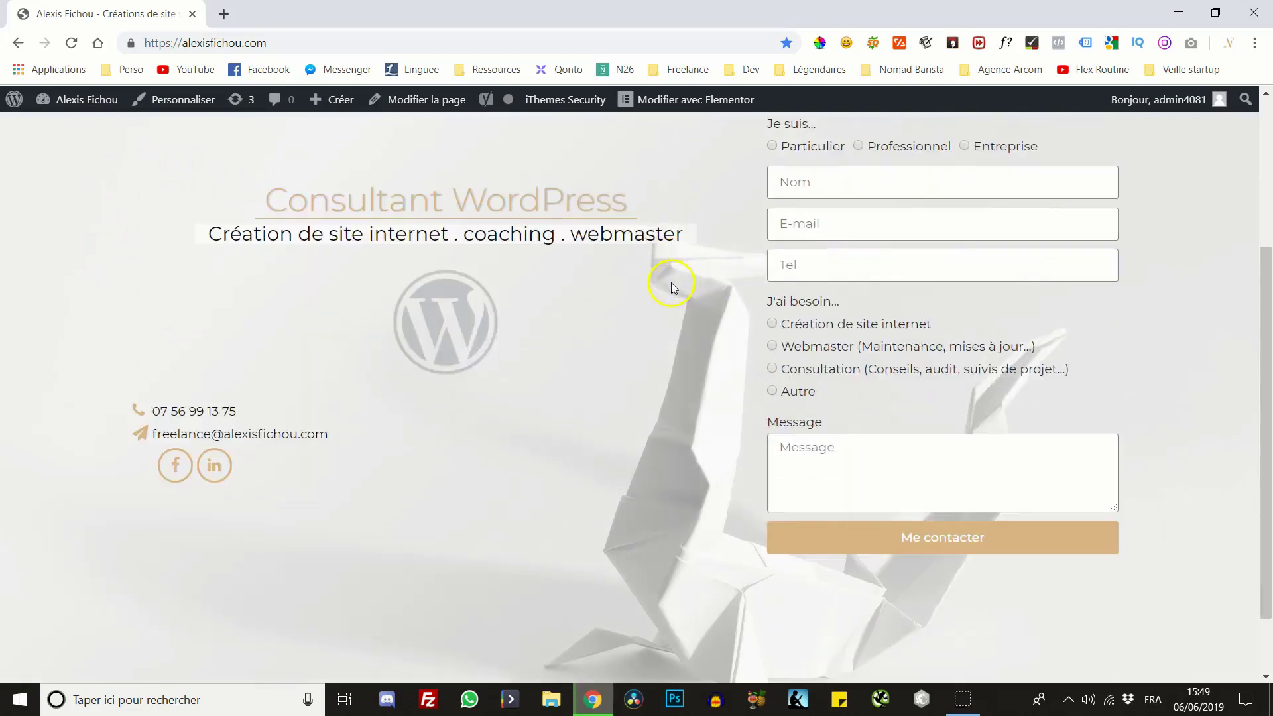
scroll(671, 282, "up", 3)
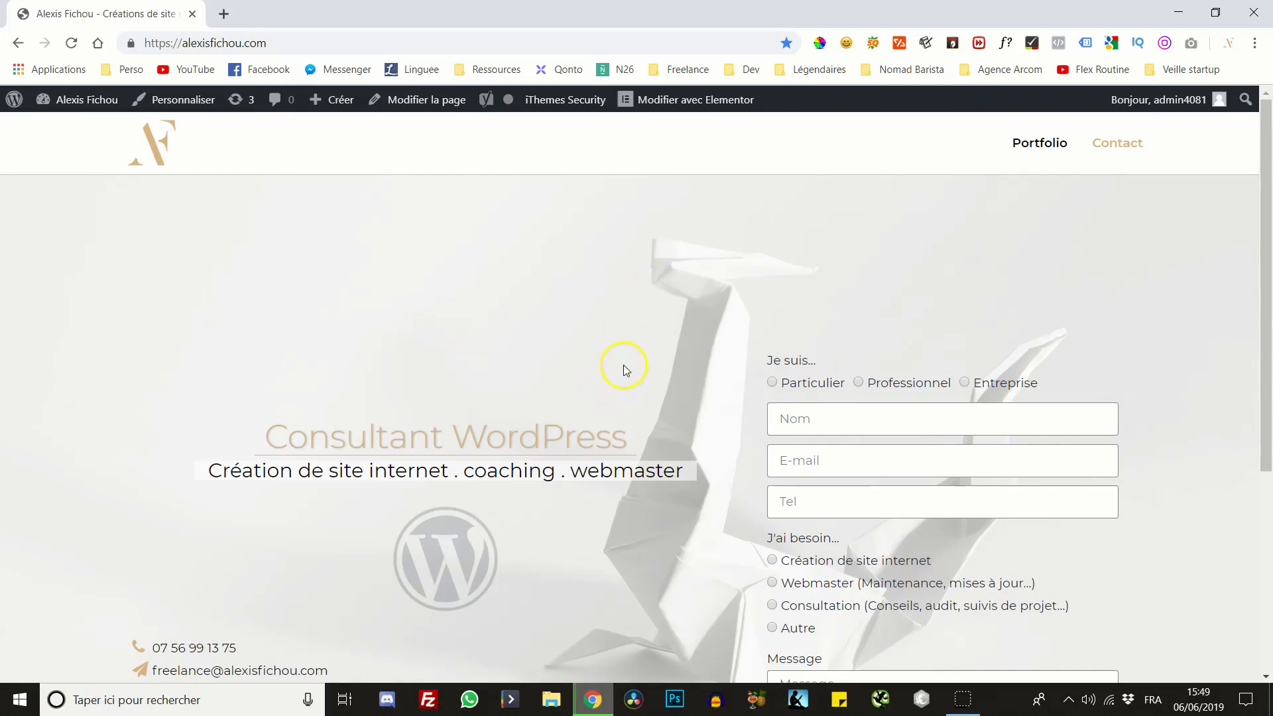
left_click(148, 285)
left_click(138, 257)
left_click(124, 249)
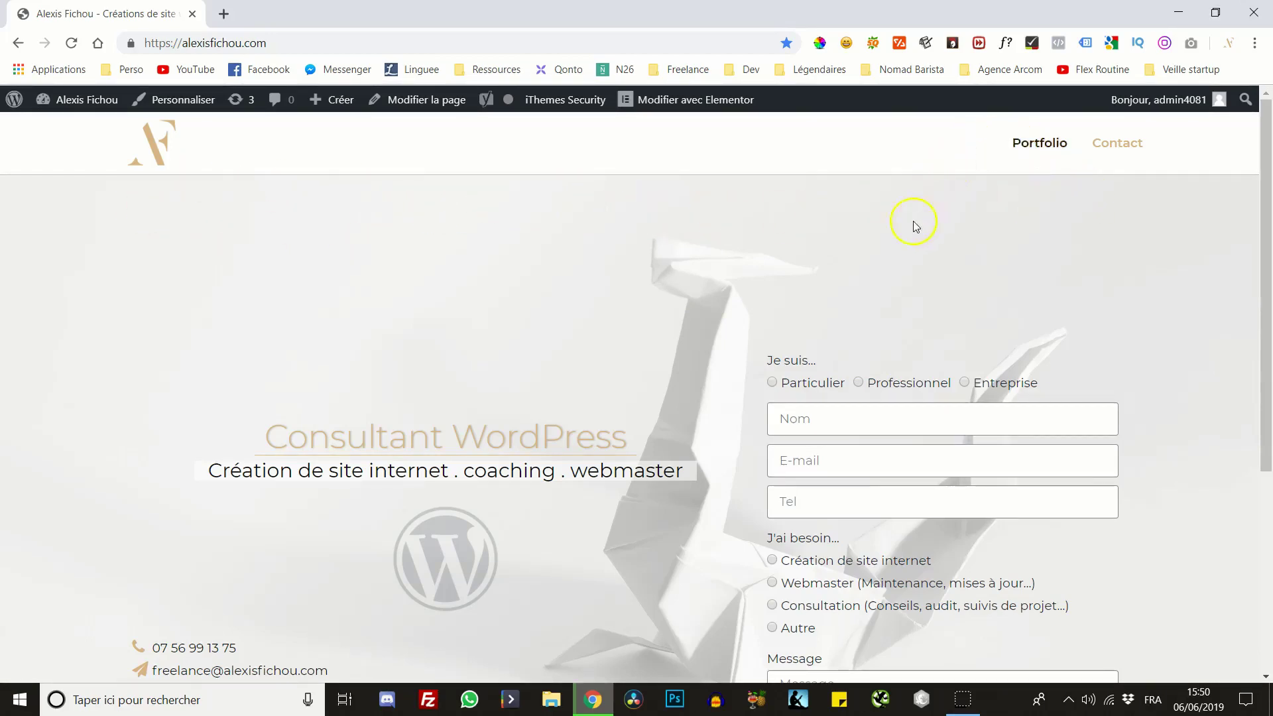
scroll(662, 242, "down", 1)
scroll(805, 239, "up", 1)
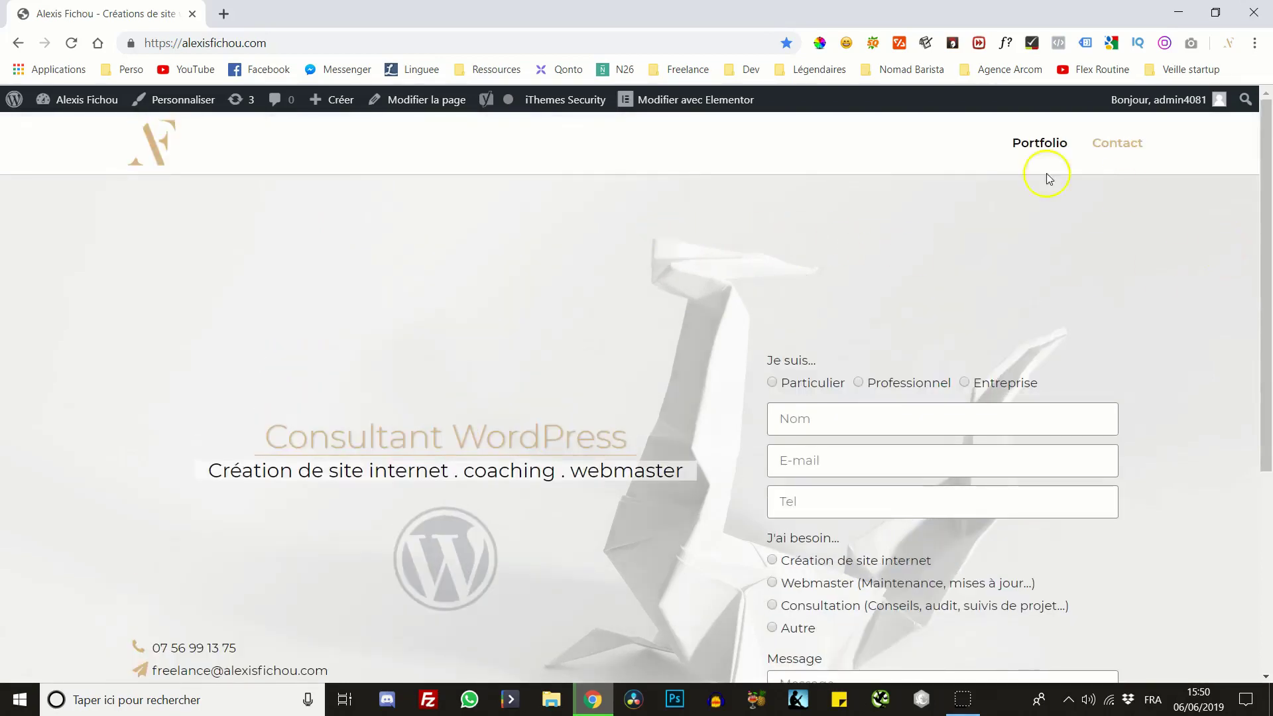
scroll(937, 276, "down", 3)
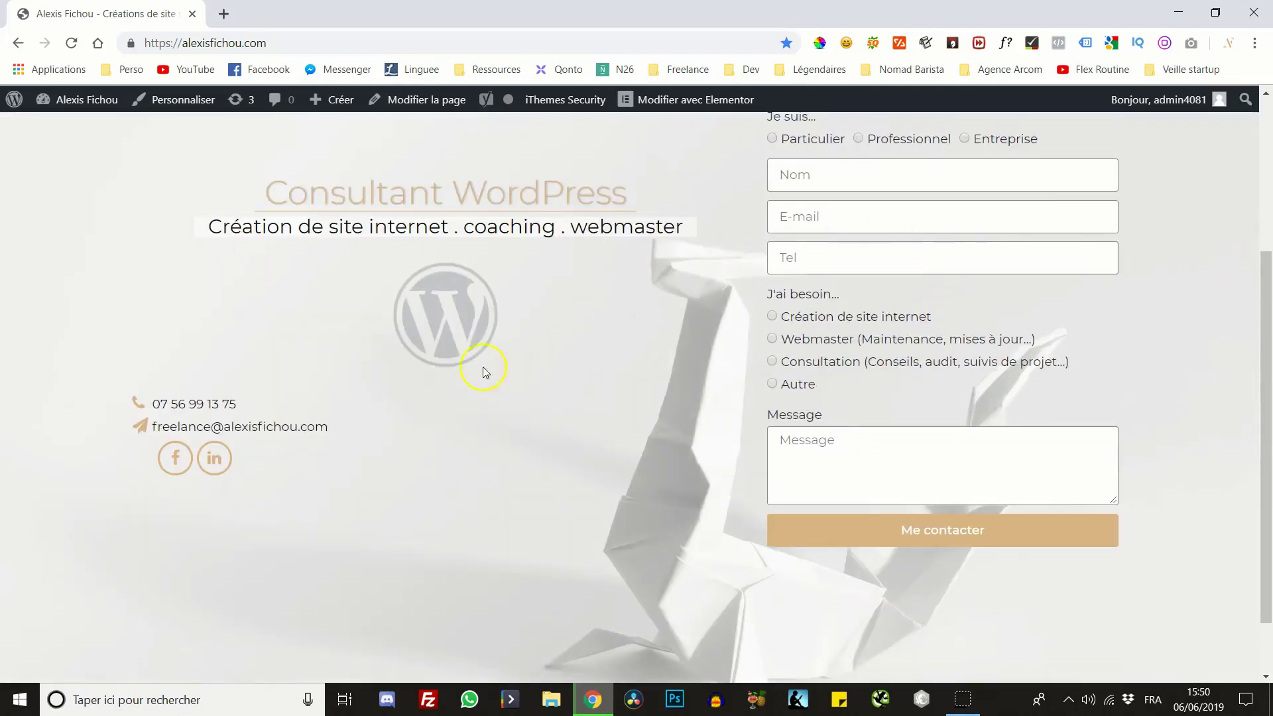
scroll(793, 342, "up", 2)
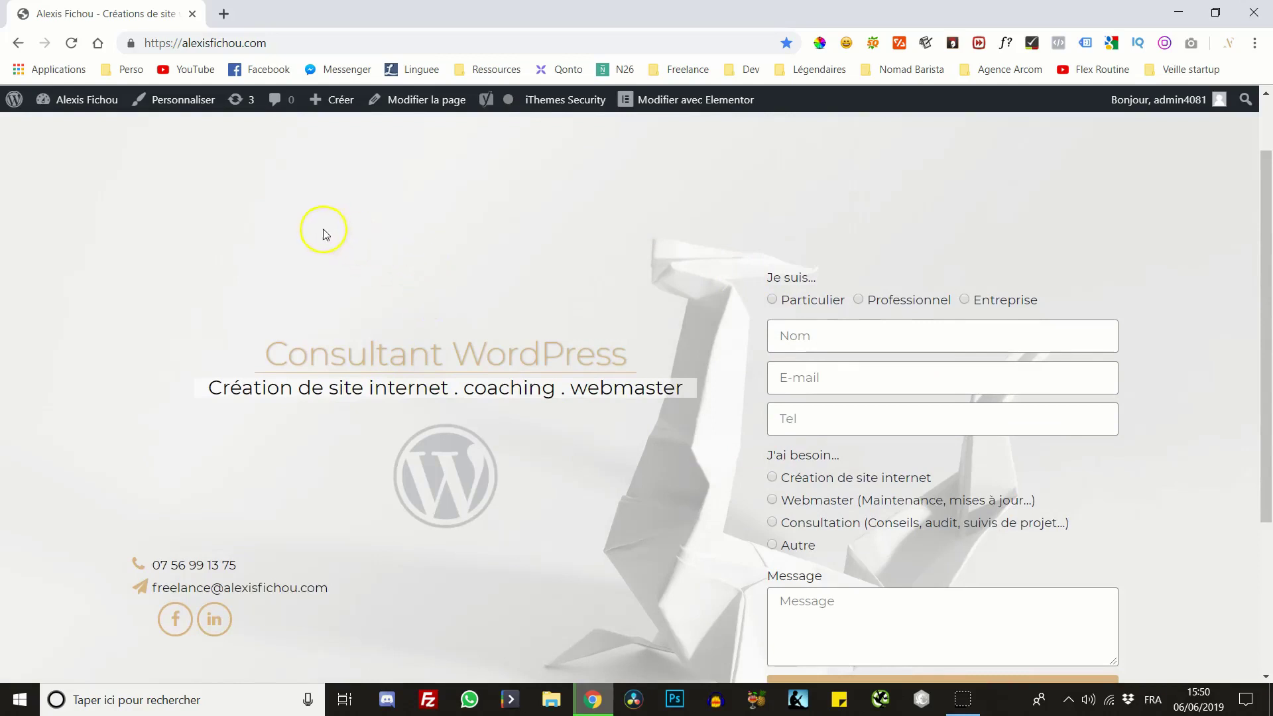
scroll(311, 225, "up", 1)
left_click(279, 215)
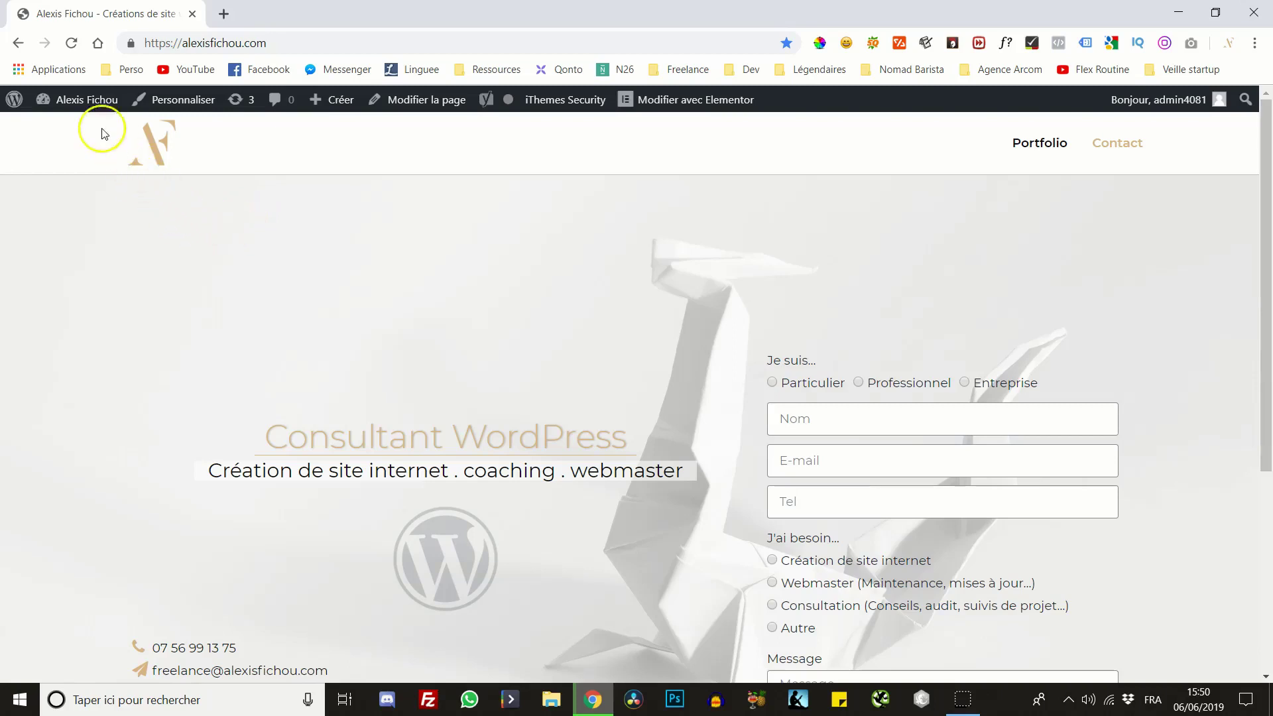
Go to the site's WordPress dashboard and search the plugin directory for "yoast seo"
left_click(89, 104)
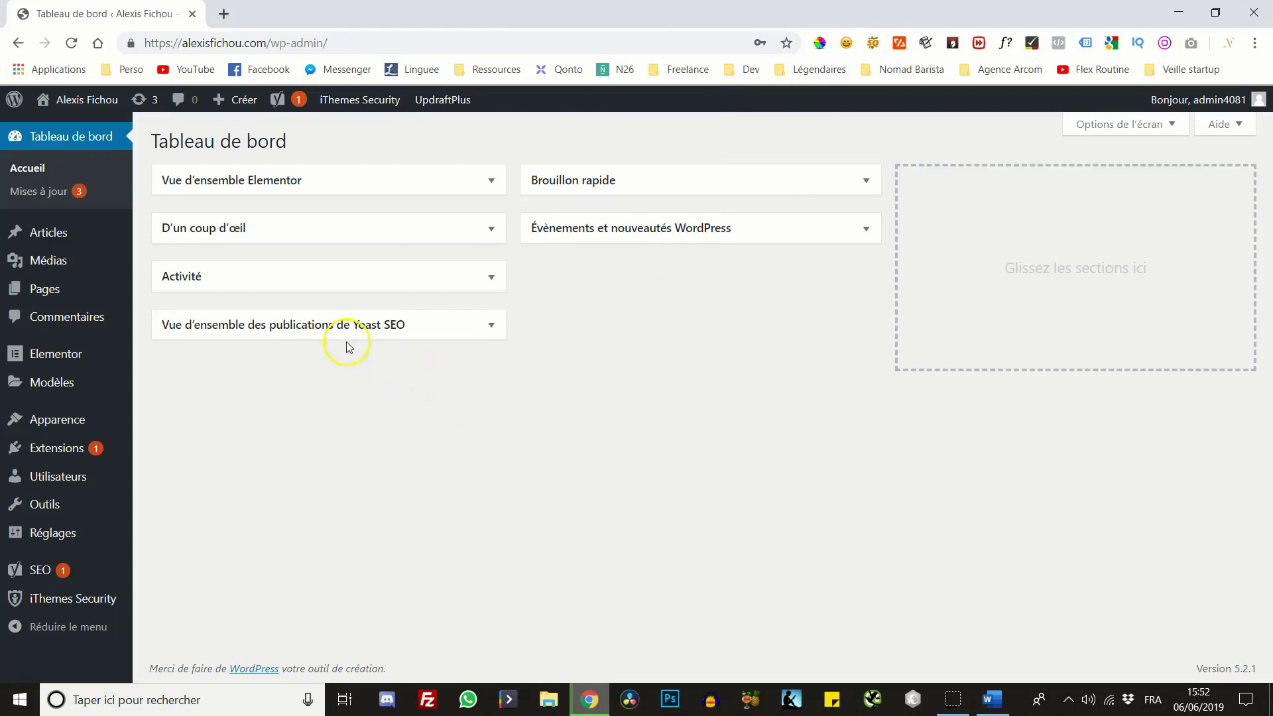
mouse_move(77, 104)
left_click(80, 451)
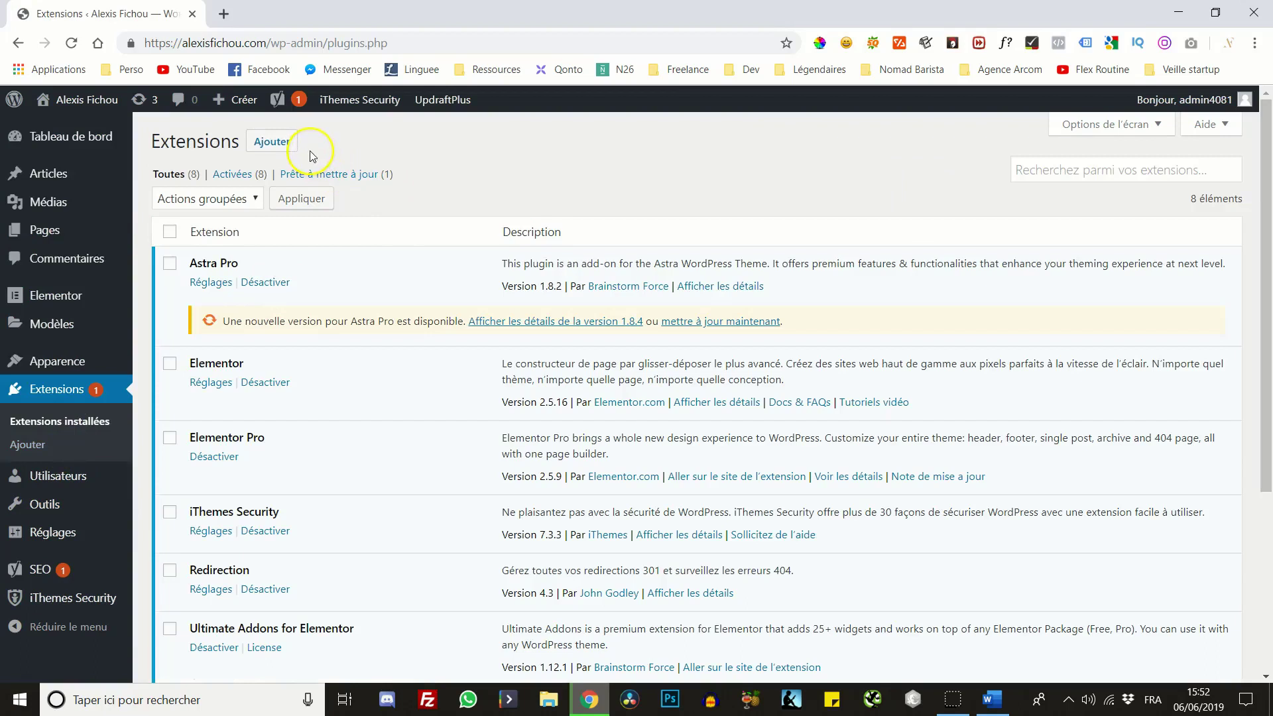
left_click(282, 147)
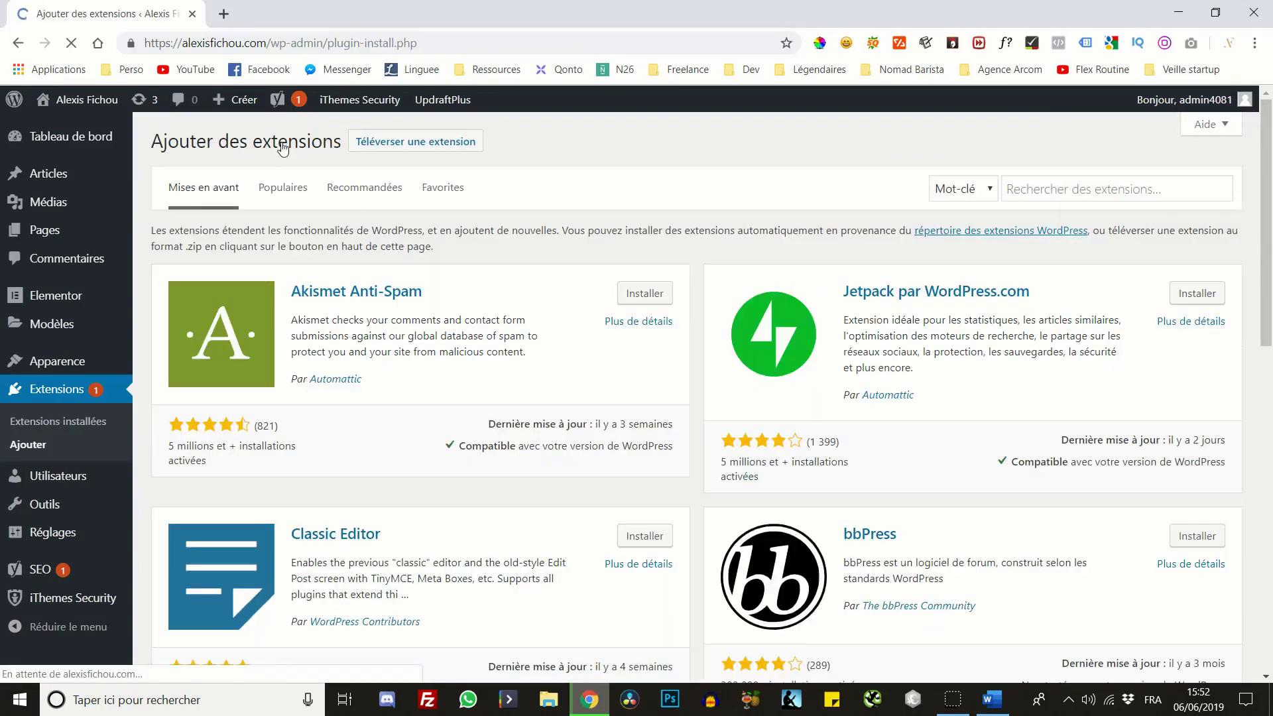
left_click(1065, 192)
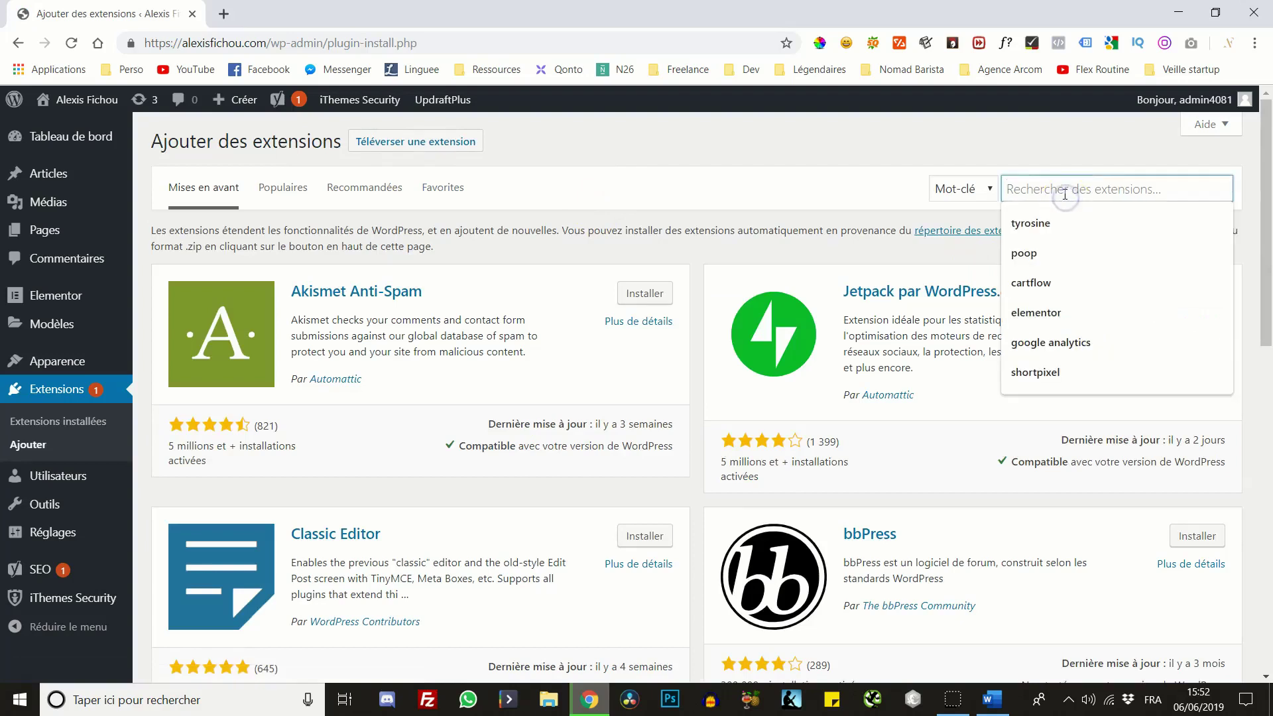
type("yoast seo")
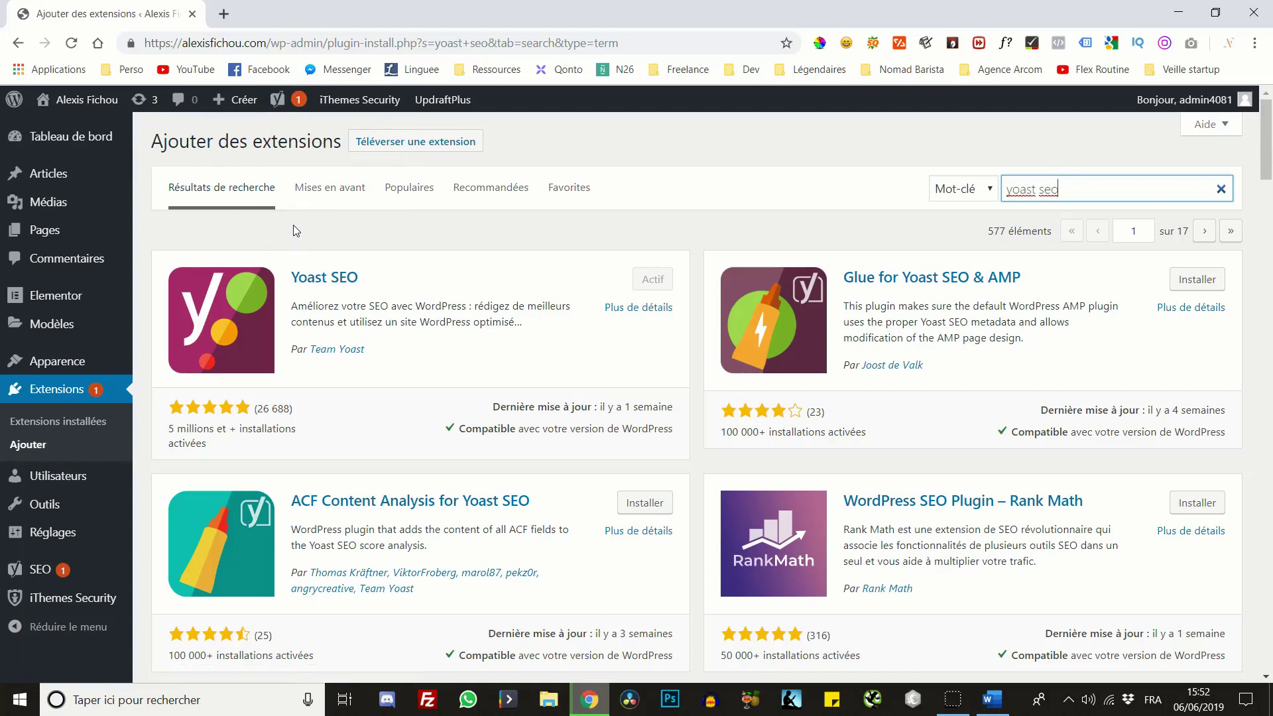
Review the detected problems in Yoast SEO's general settings
left_click(62, 571)
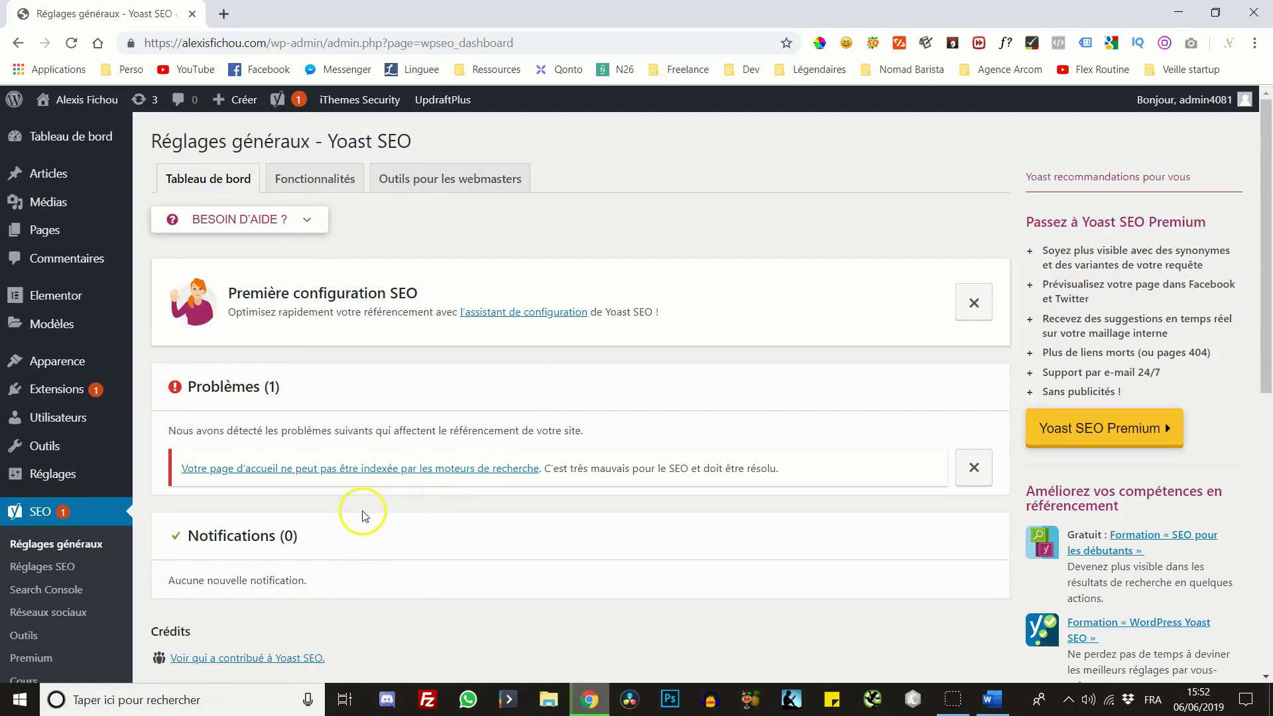
scroll(363, 516, "down", 1)
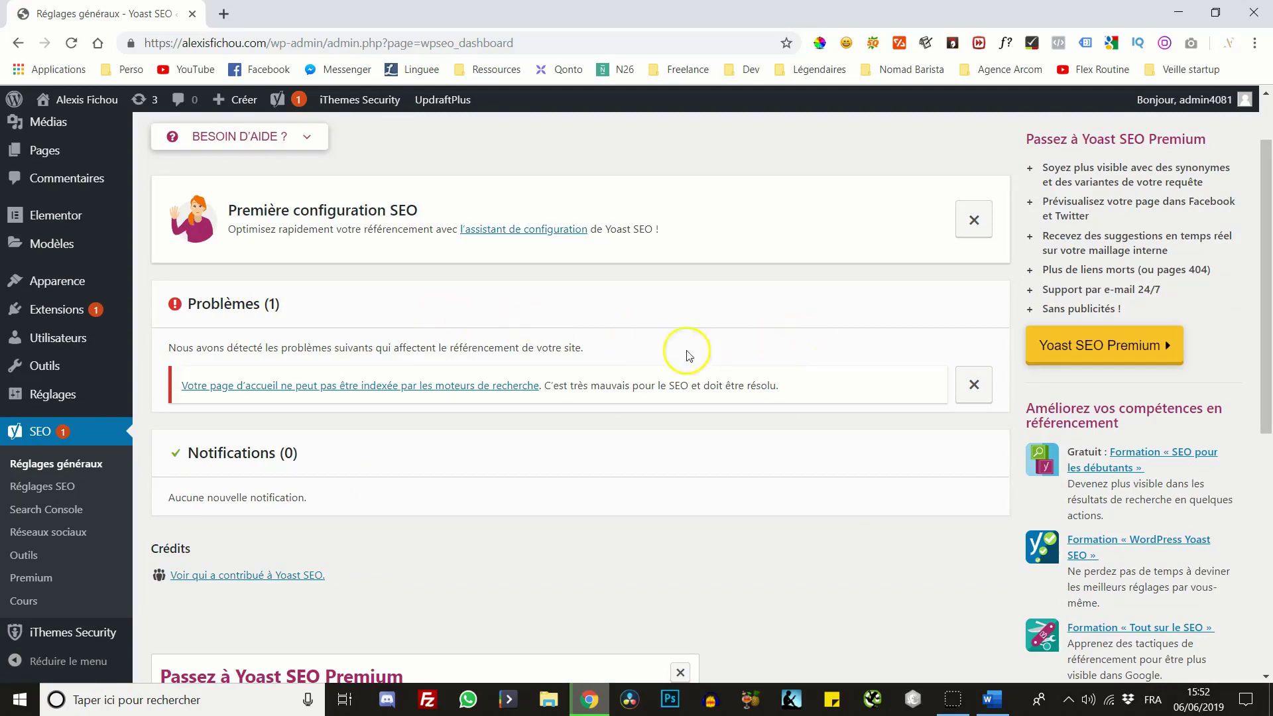
left_click_drag(167, 346, 455, 339)
left_click(505, 339)
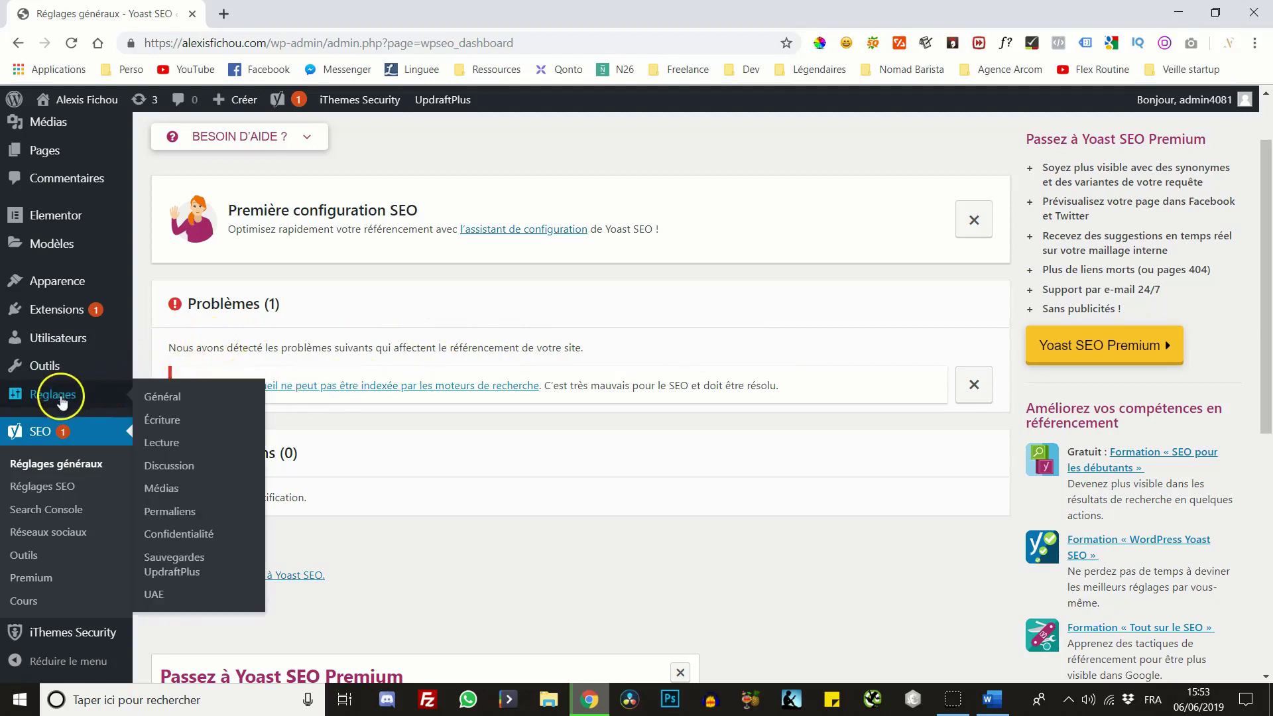
Check the search engine visibility option in WordPress's reading settings
left_click(61, 401)
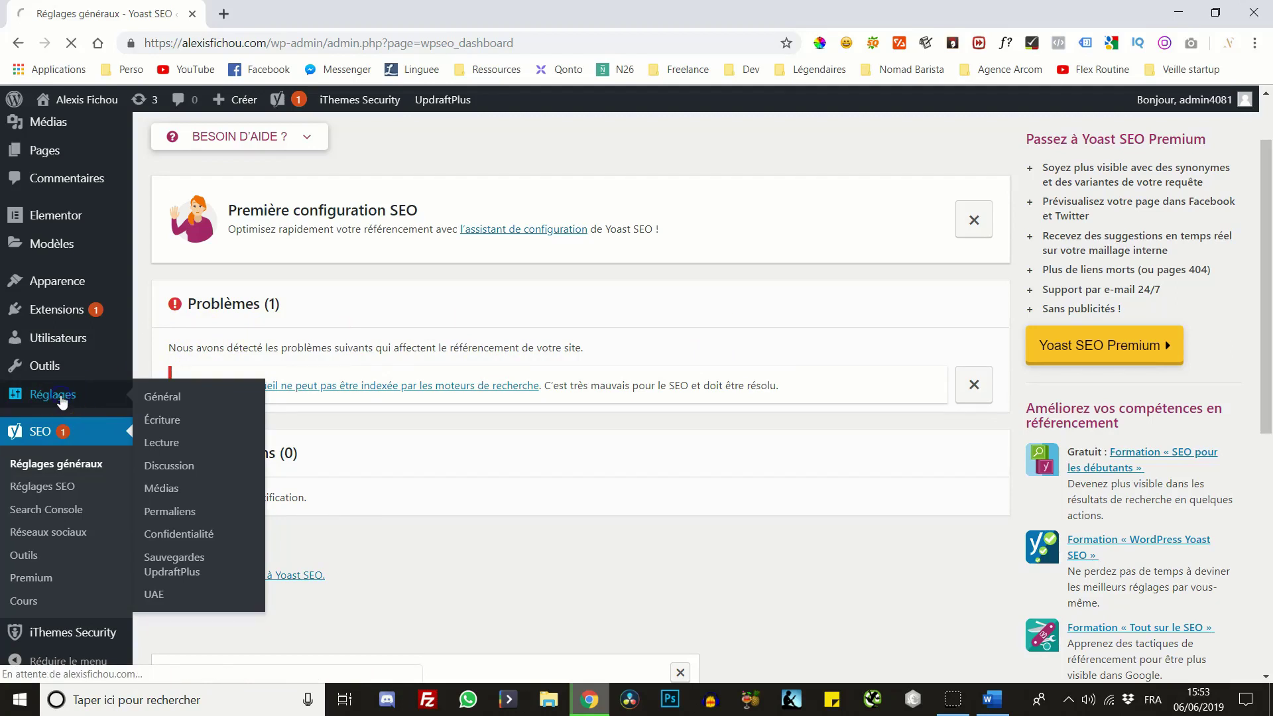
scroll(258, 396, "down", 10)
scroll(238, 389, "up", 4)
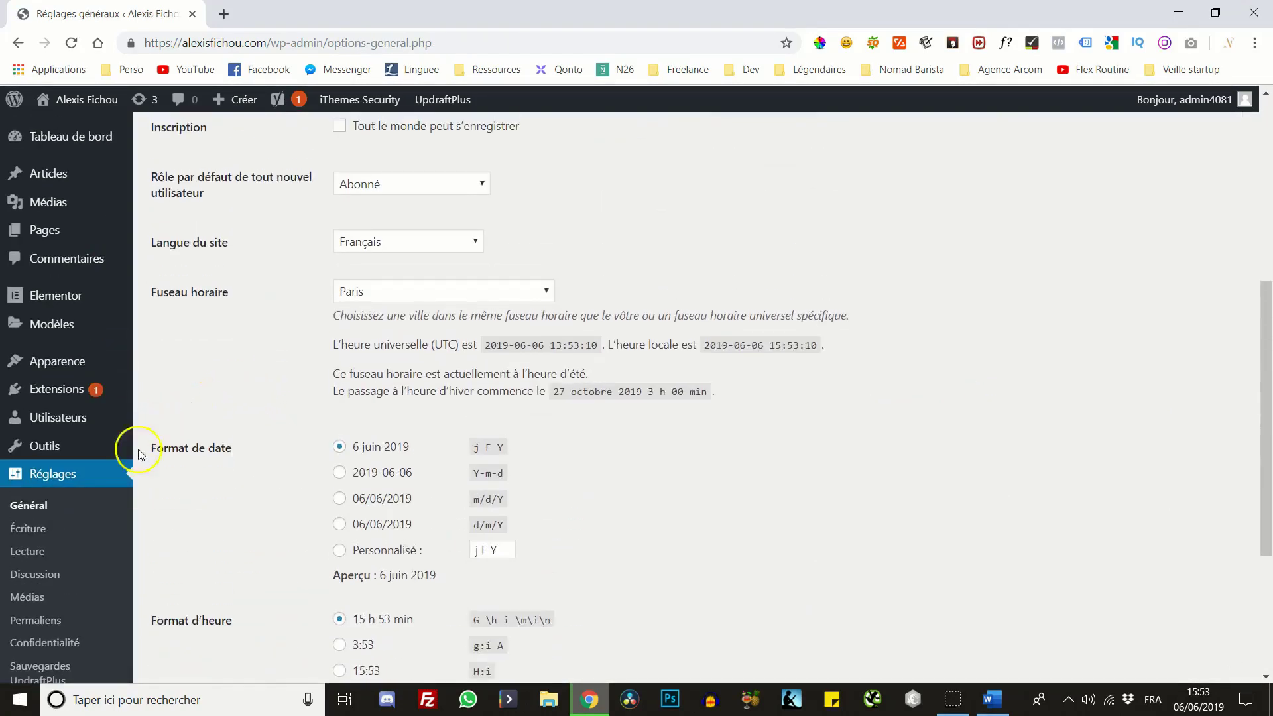
left_click(31, 552)
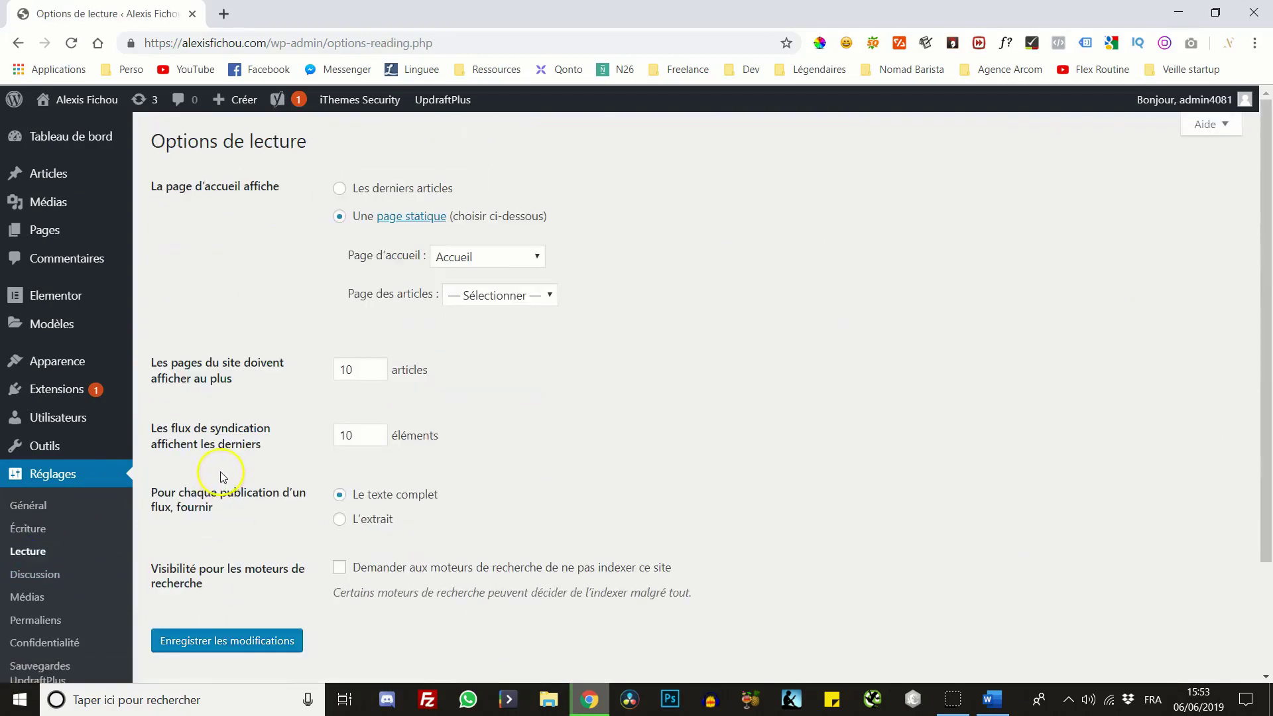
scroll(222, 480, "down", 1)
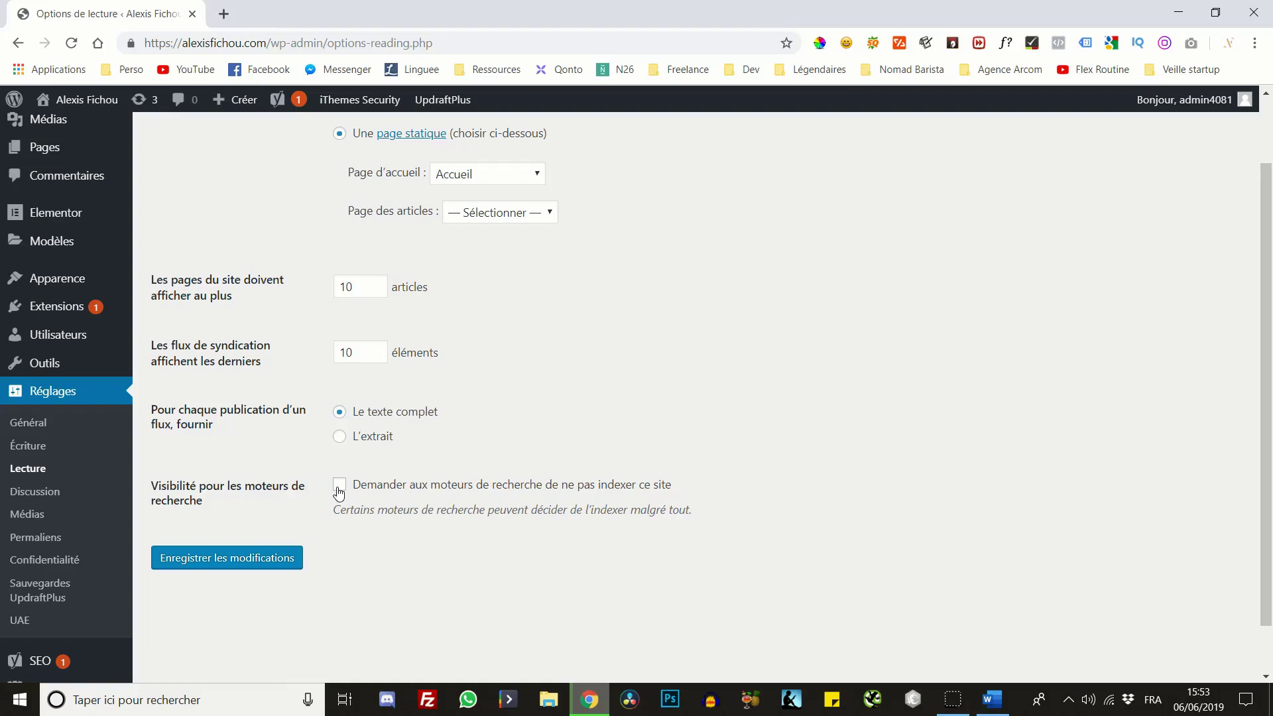
left_click(660, 490)
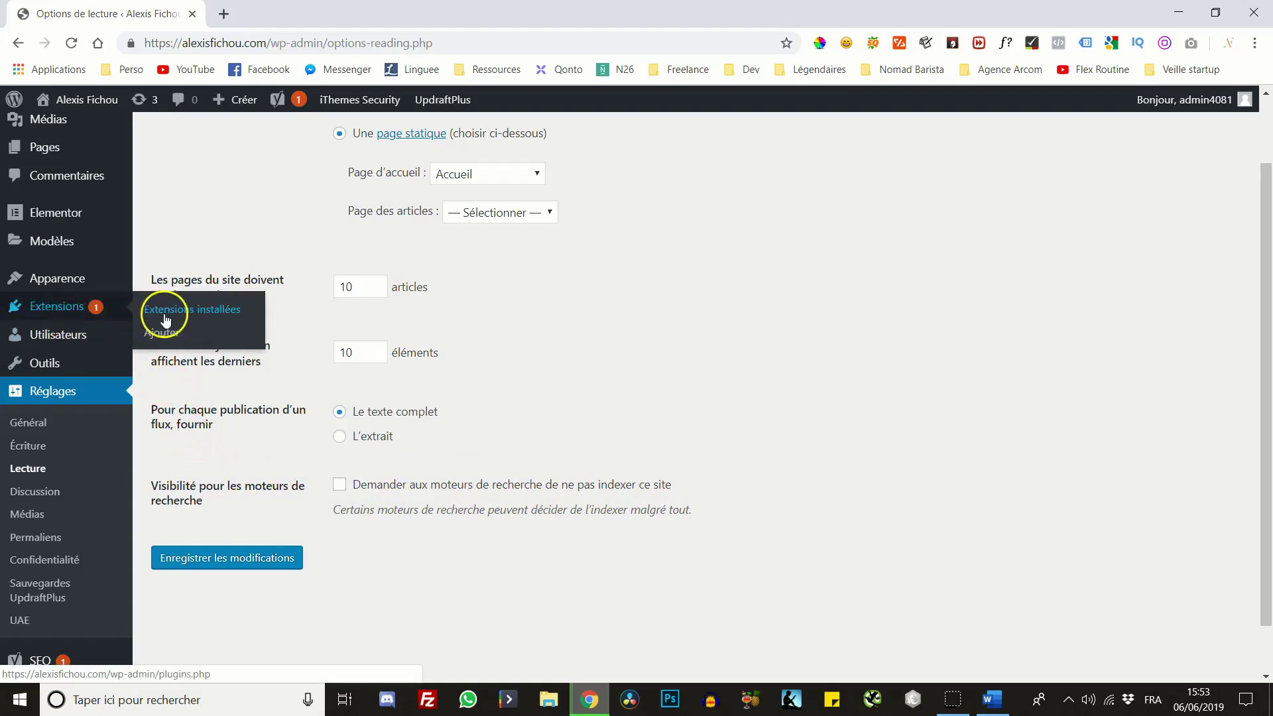
Hide the home page indexing problem in Yoast SEO's general settings
scroll(83, 414, "down", 1)
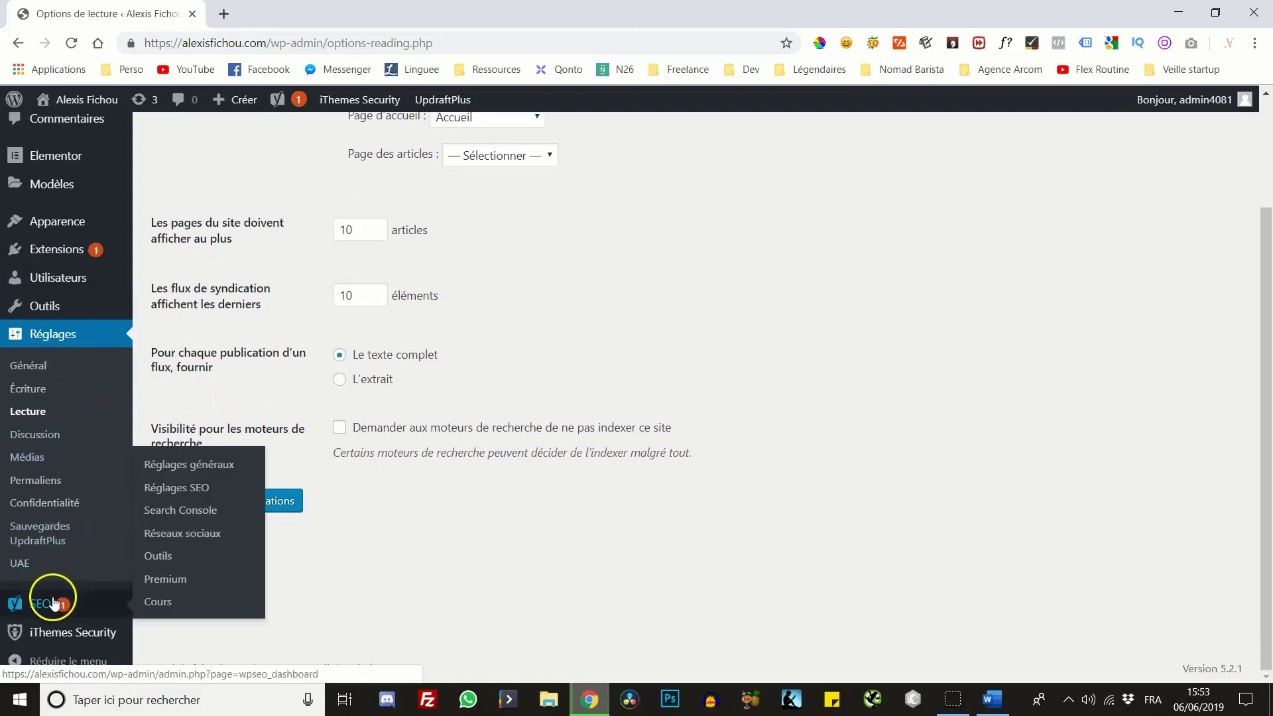
left_click(54, 605)
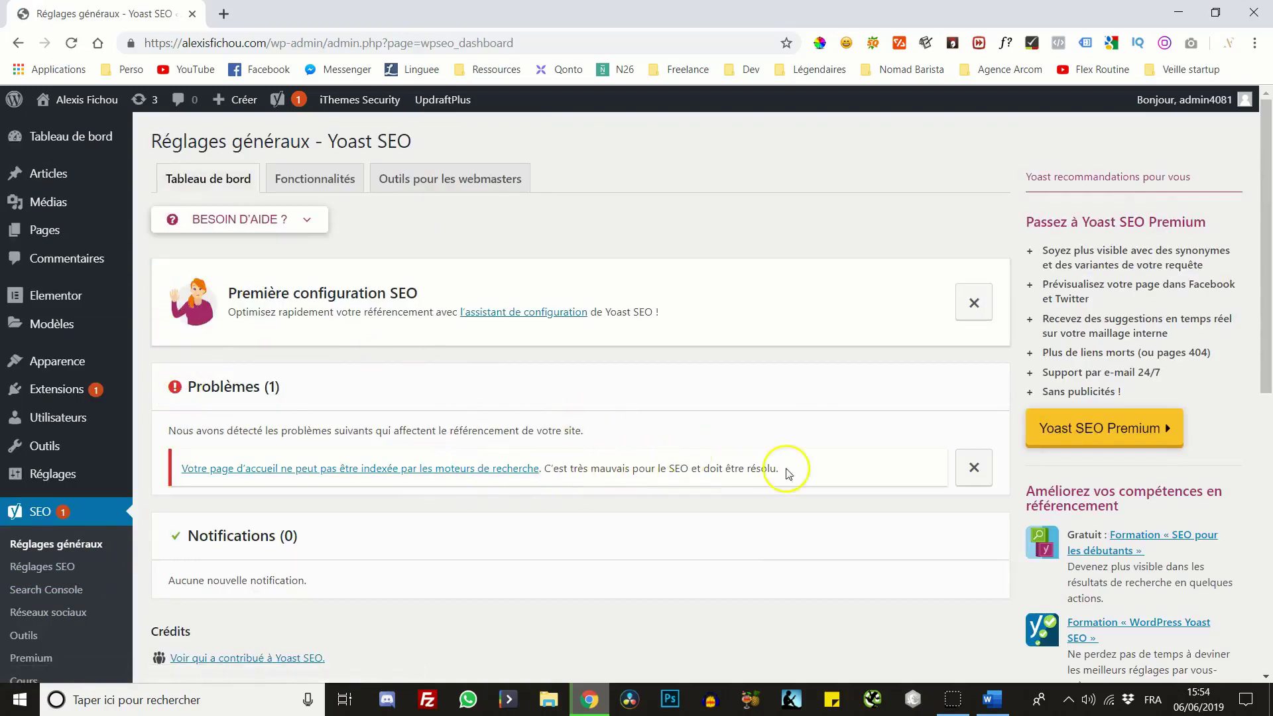
left_click(976, 474)
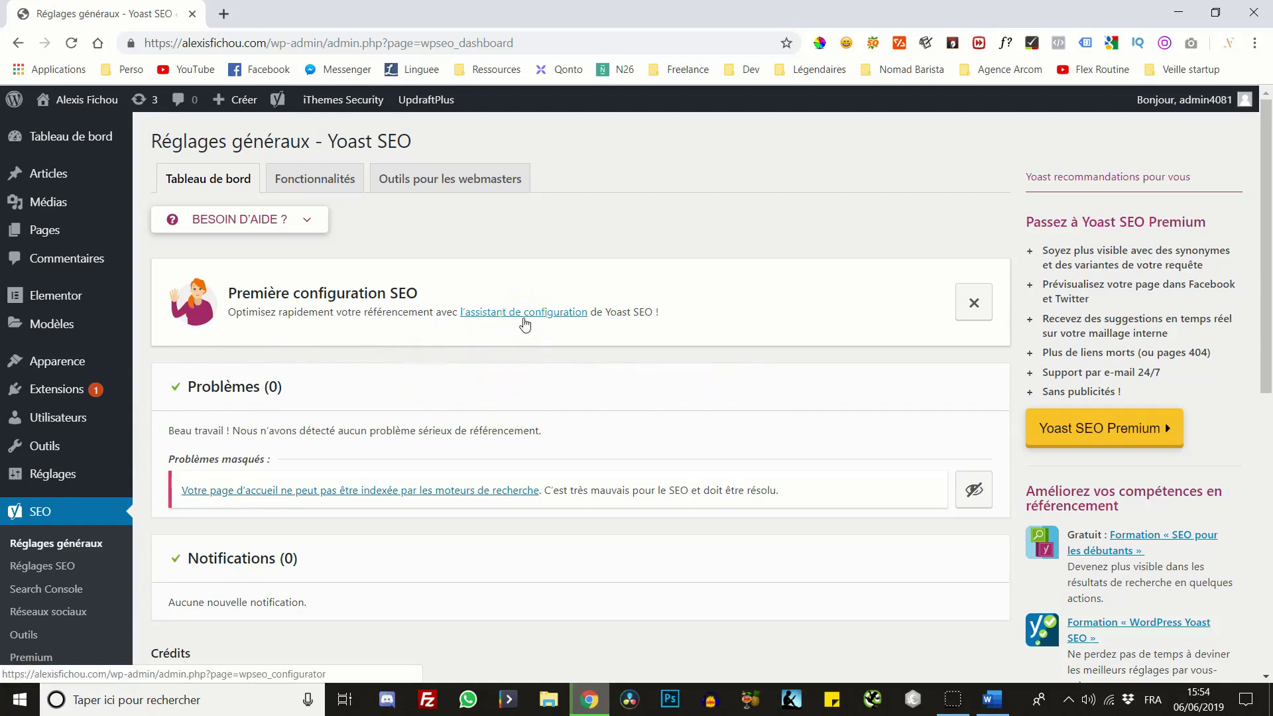
Launch the Yoast SEO configuration wizard and set the environment to Option A, a live site ready for indexing
scroll(506, 415, "down", 3)
scroll(506, 415, "up", 3)
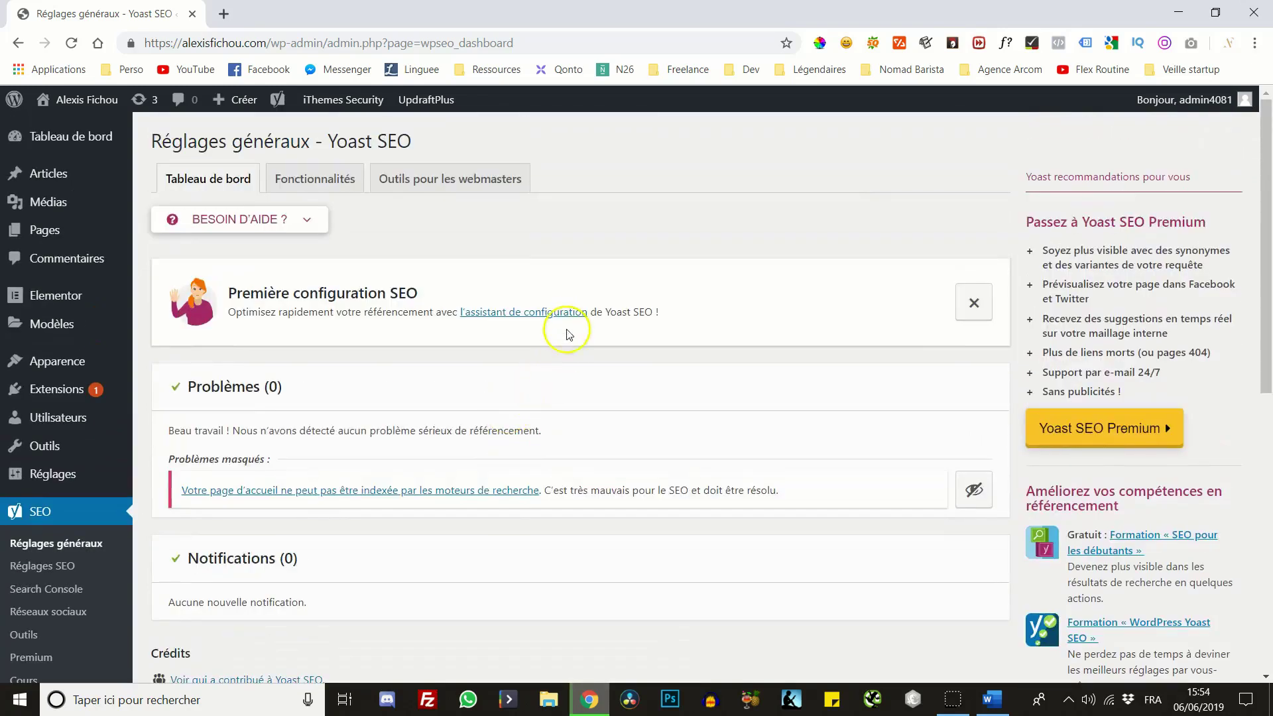
left_click(557, 313)
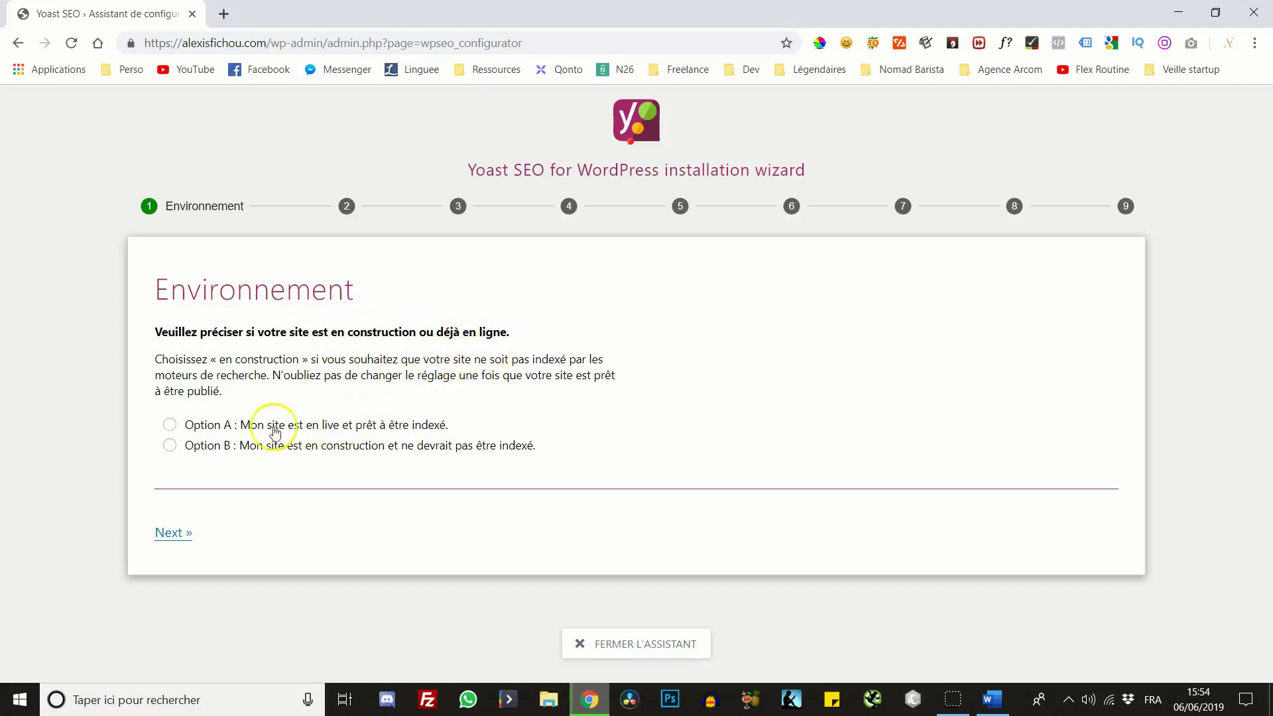
left_click(229, 430)
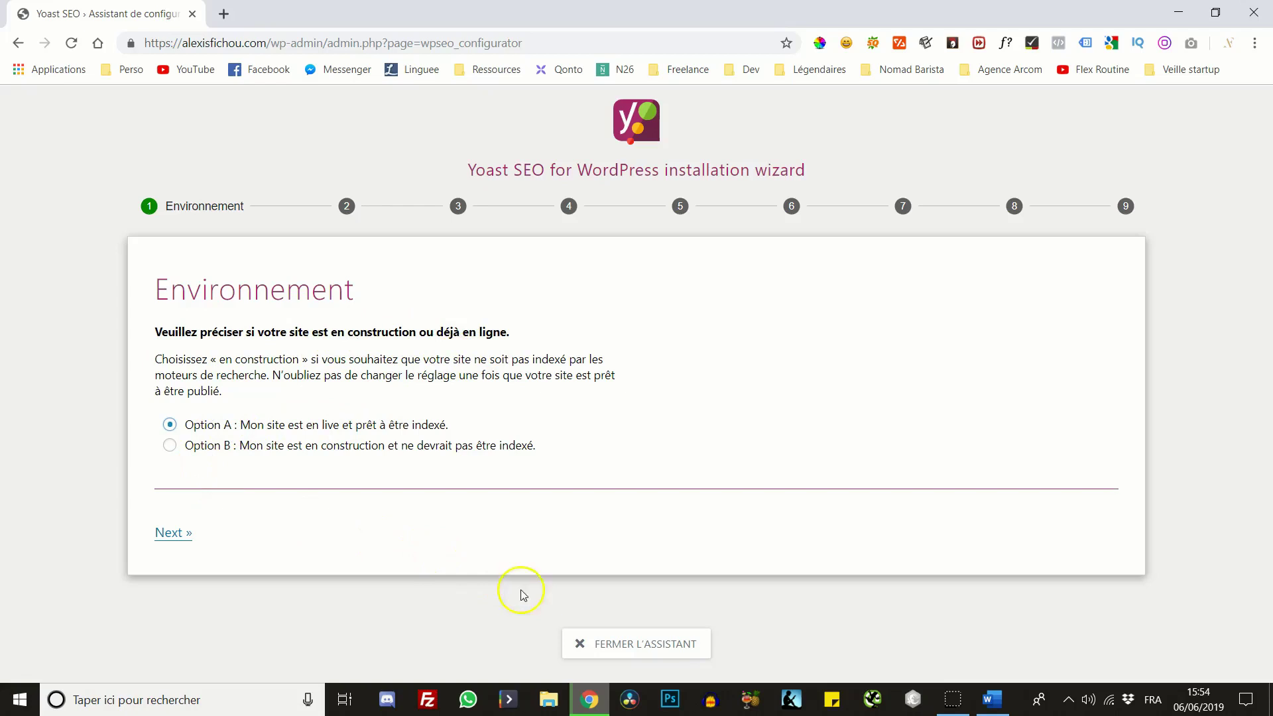
left_click(172, 537)
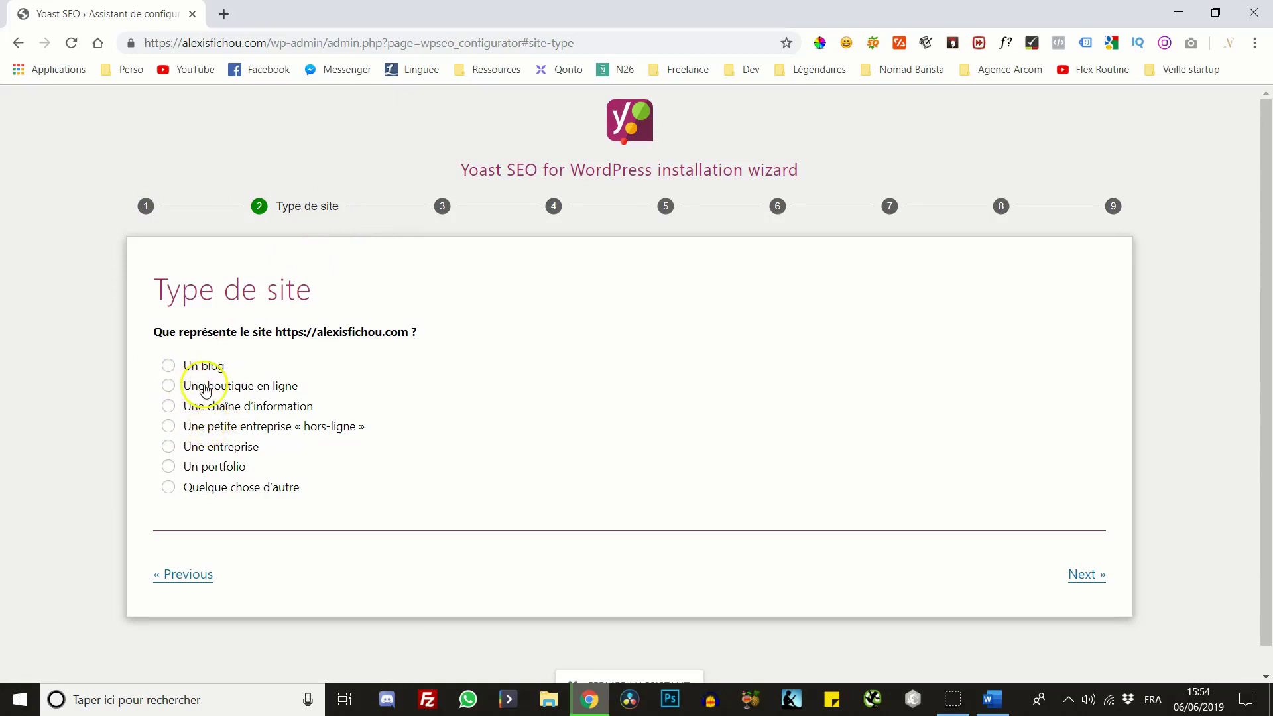
Set the site type to "Une entreprise" and choose "Personne" as what the site represents
left_click(208, 447)
left_click(1078, 576)
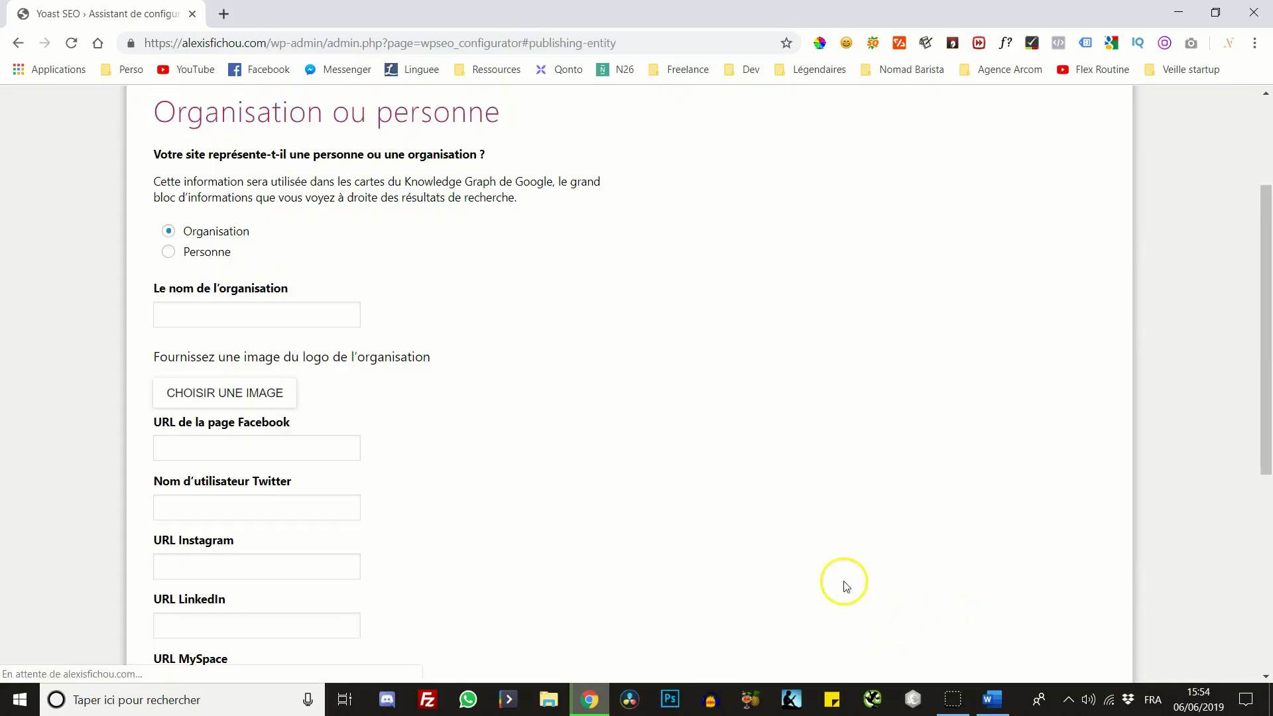
scroll(484, 364, "up", 1)
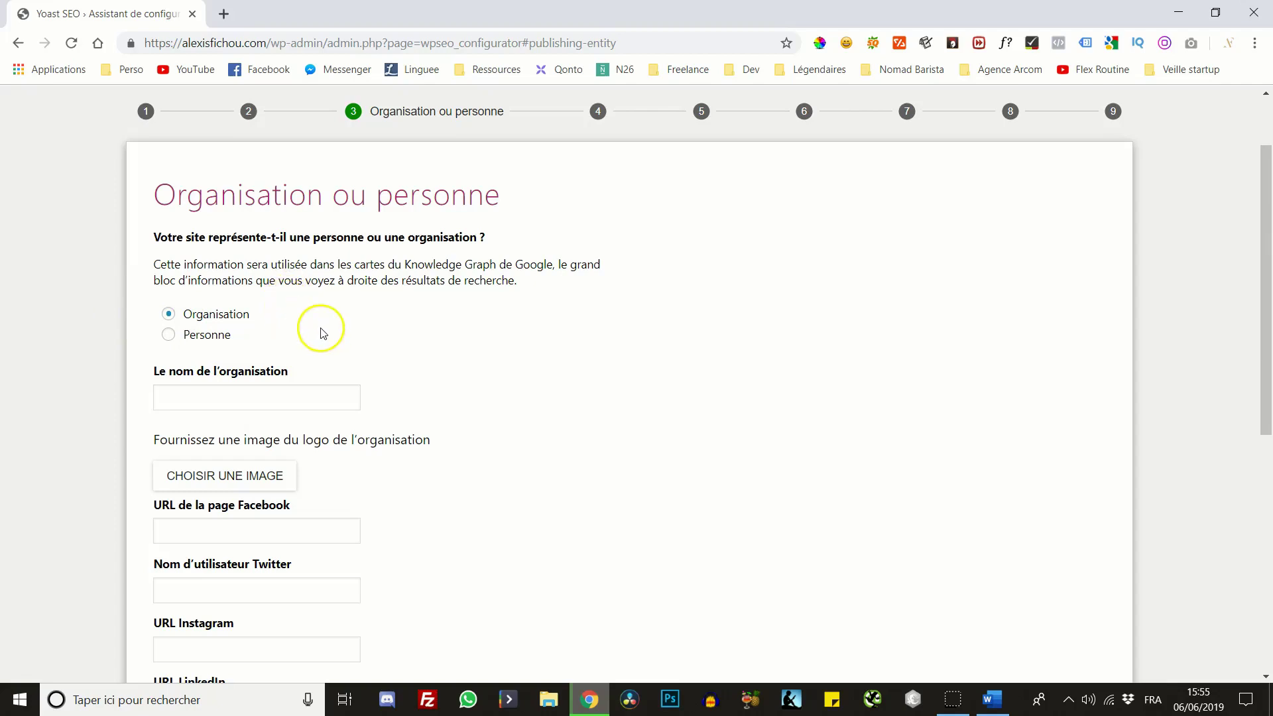
left_click(188, 336)
left_click(210, 422)
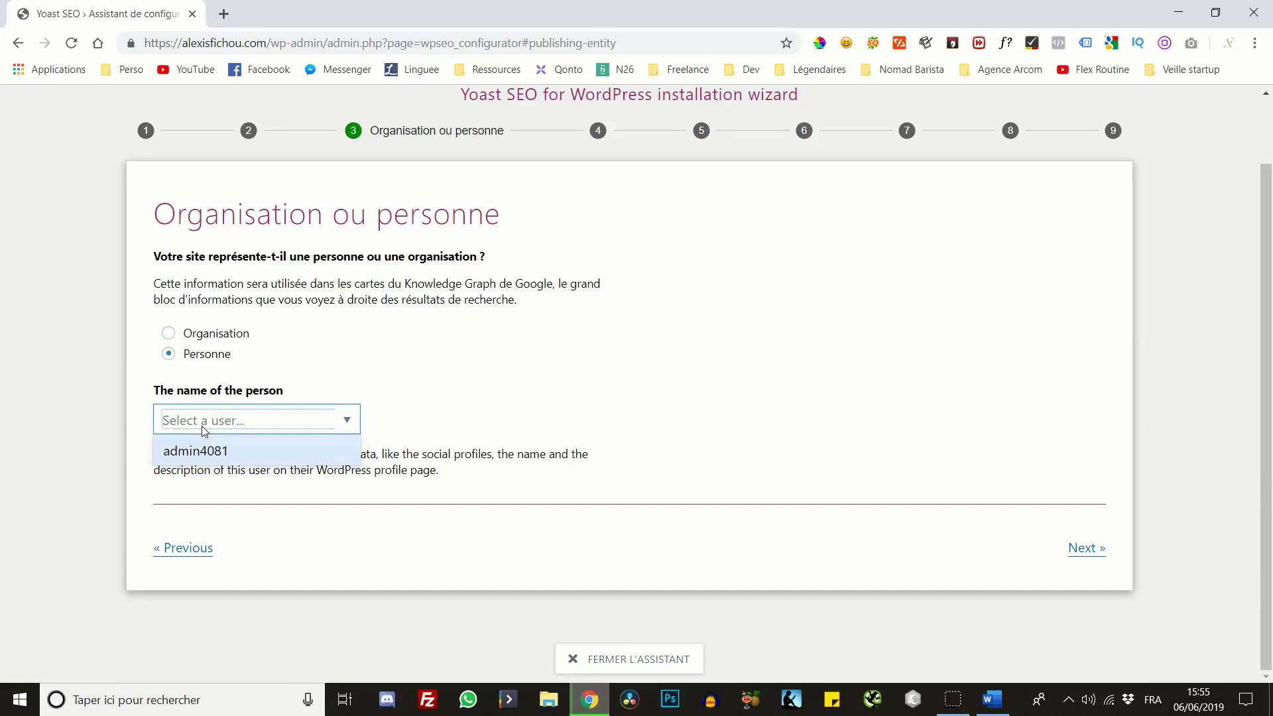
type("Alexis Fichou")
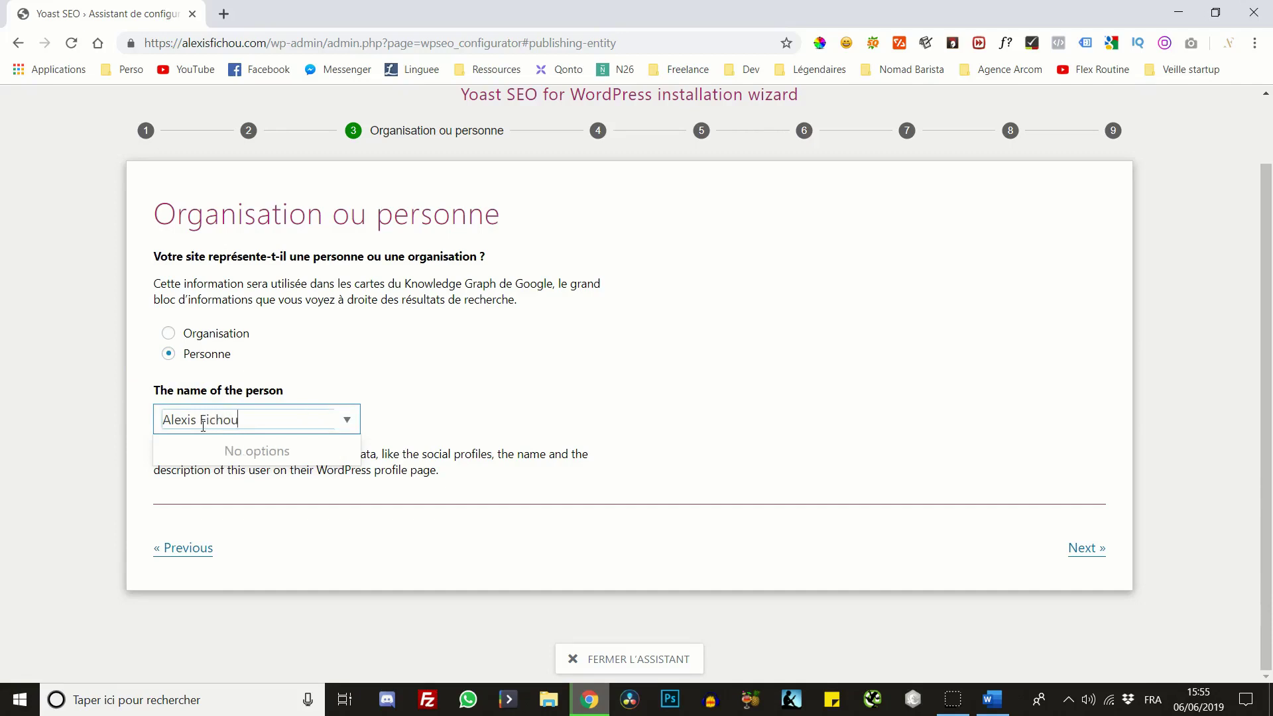
left_click(530, 367)
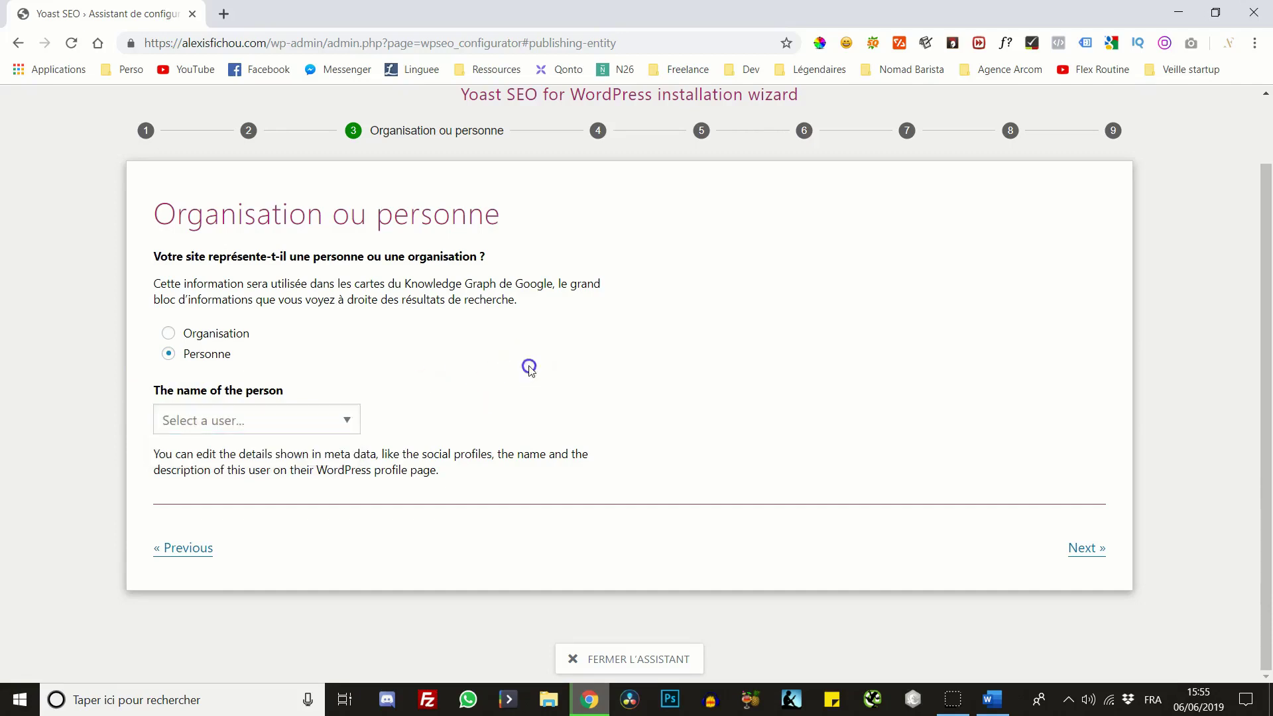
Select the existing administrator account as the person the site represents
left_click(343, 428)
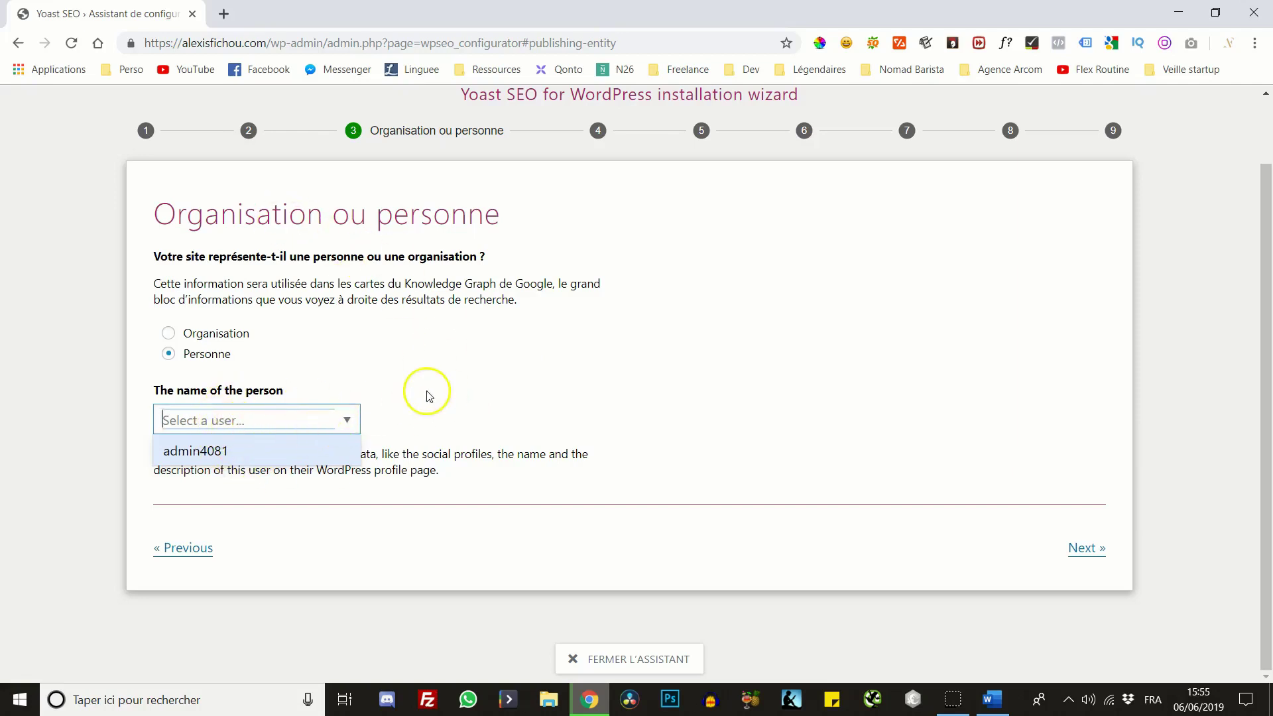
left_click(265, 452)
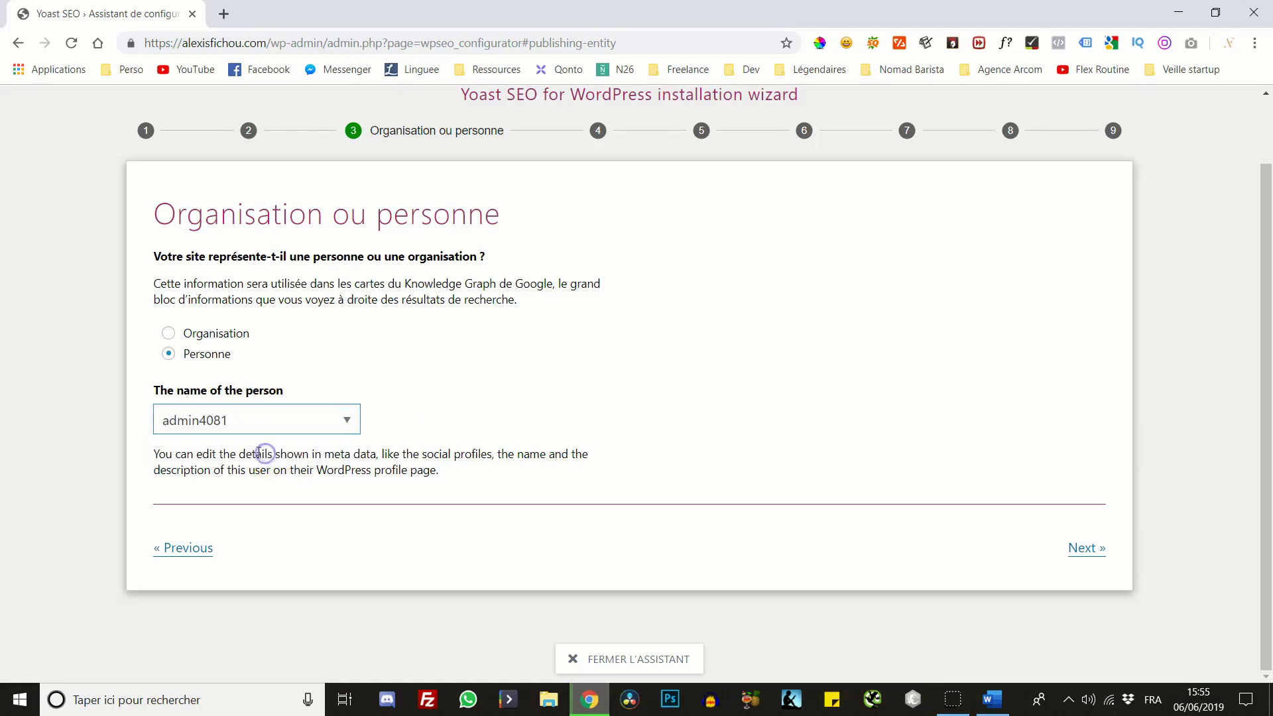
left_click(240, 420)
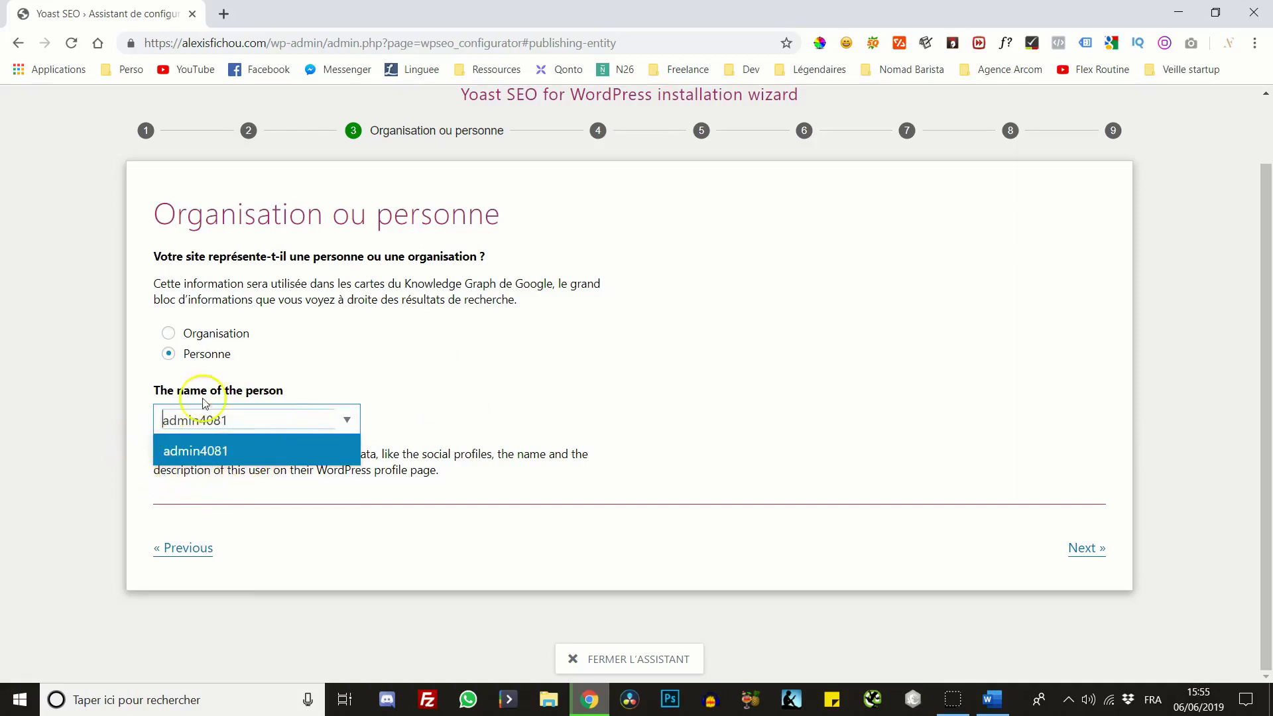
Confirm the administrator account as the represented person, and set "Mes modèles" to "Non" for search engine visibility
left_click(242, 449)
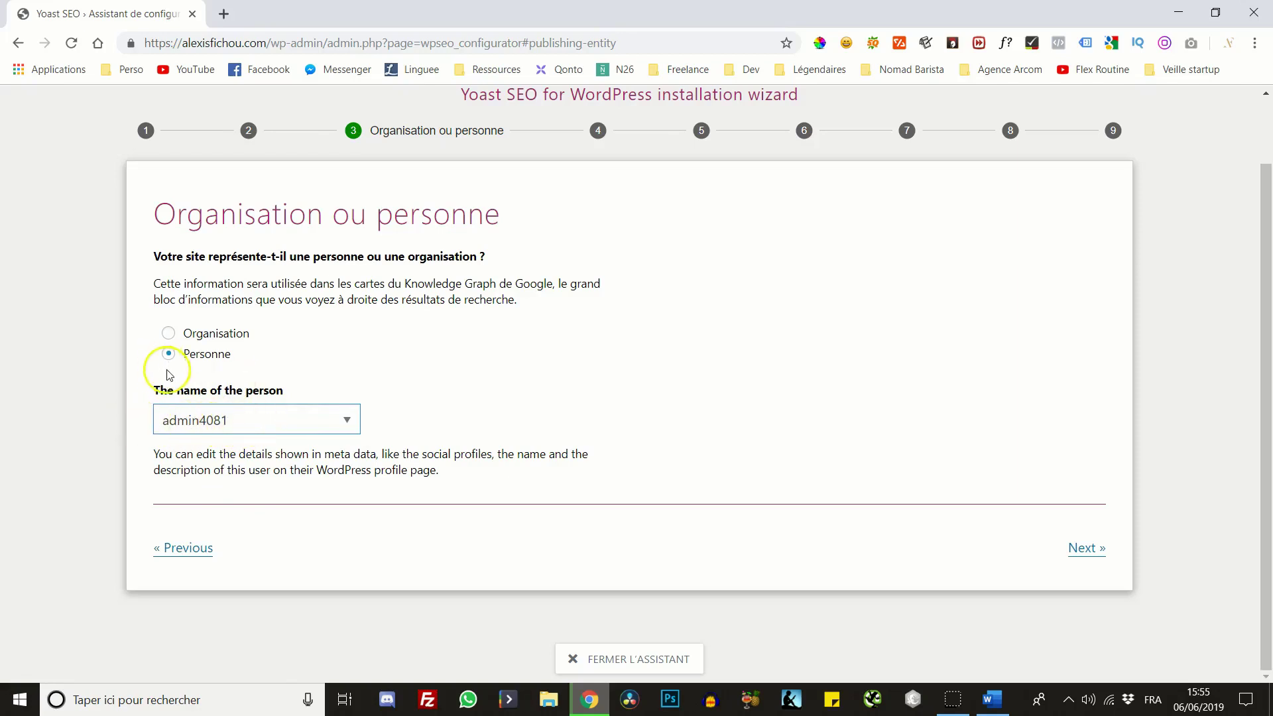
left_click(1084, 547)
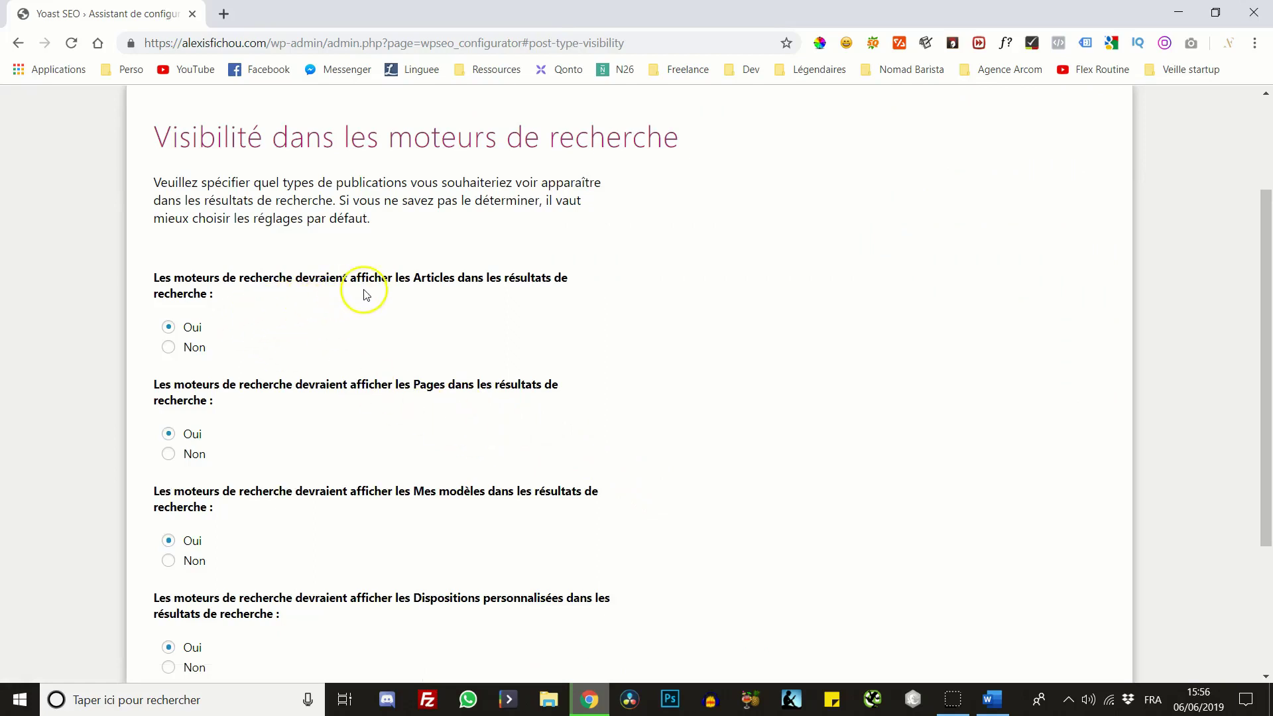
scroll(312, 302, "down", 1)
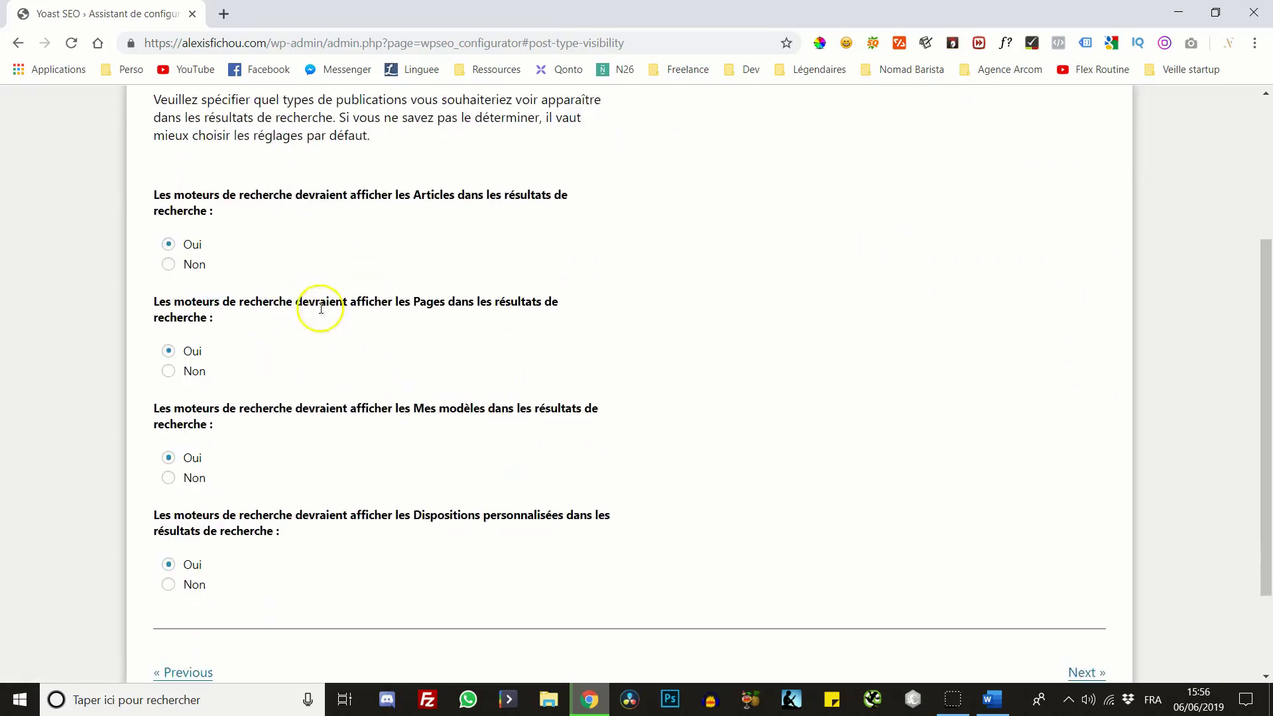
scroll(215, 316, "down", 1)
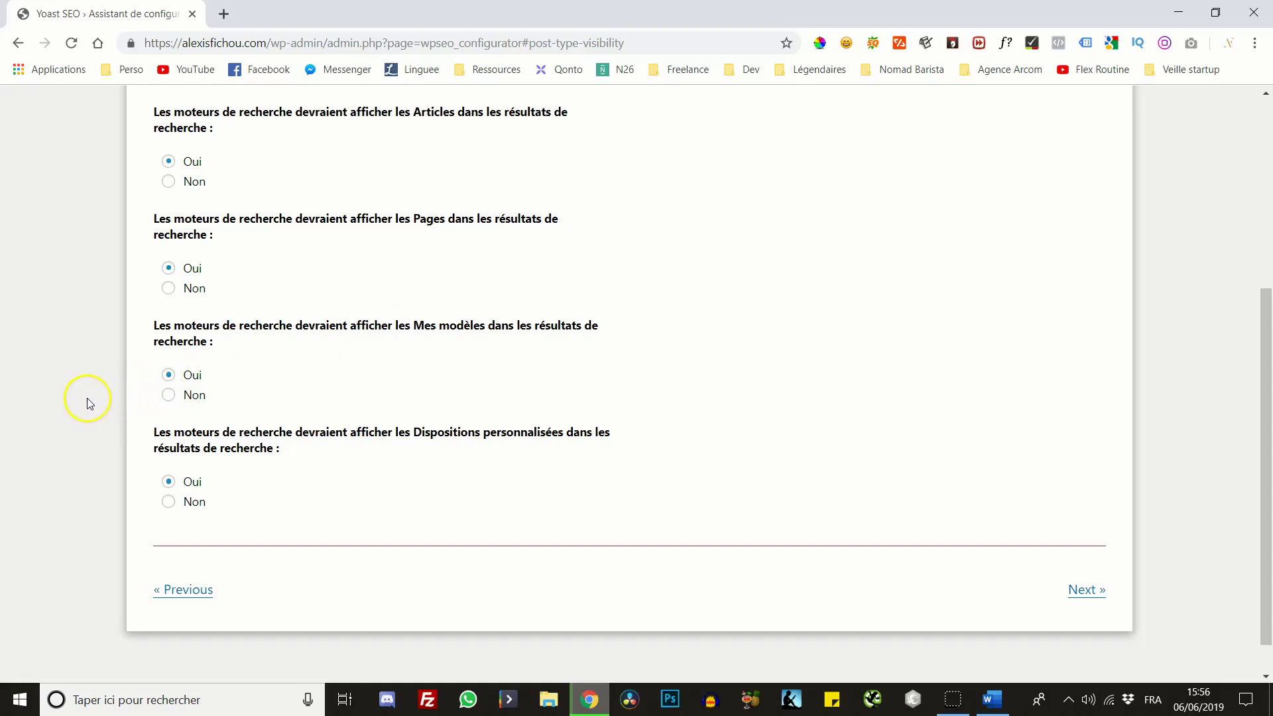
left_click(169, 397)
left_click(169, 396)
left_click(1086, 592)
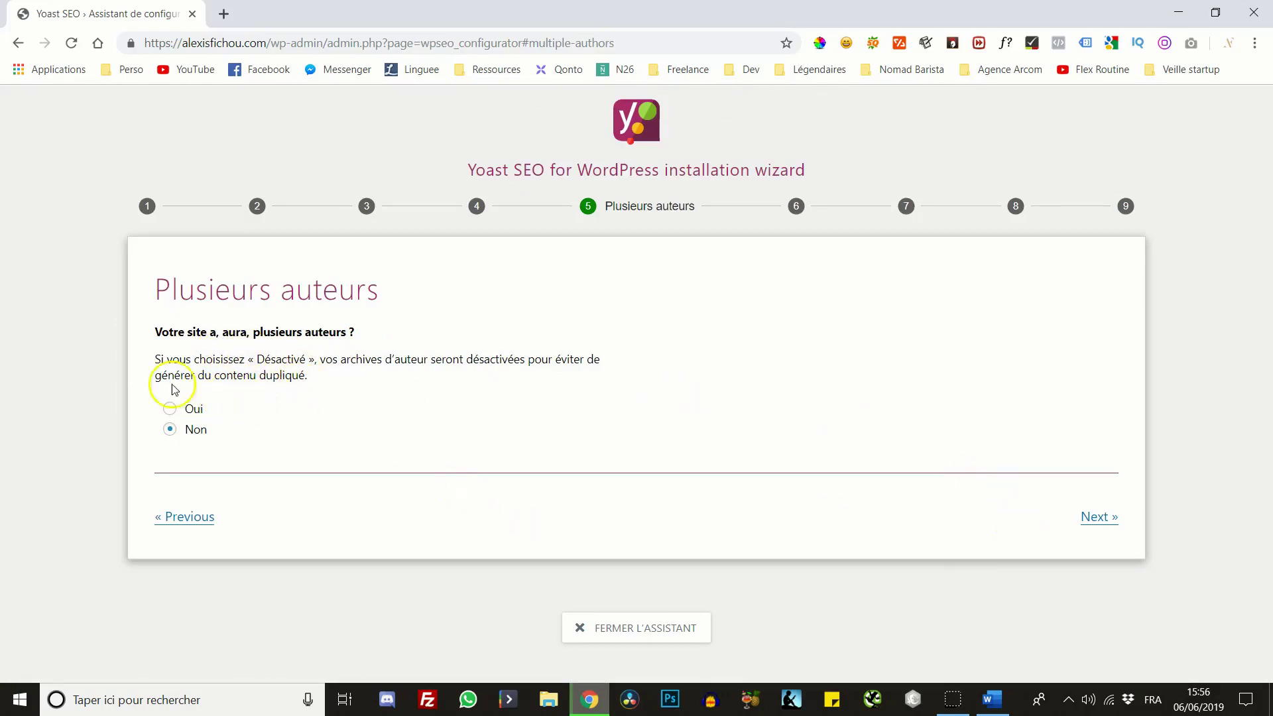
Keep multiple authors set to "Non" and choose the vertical bar "|" as the title separator
left_click(1100, 517)
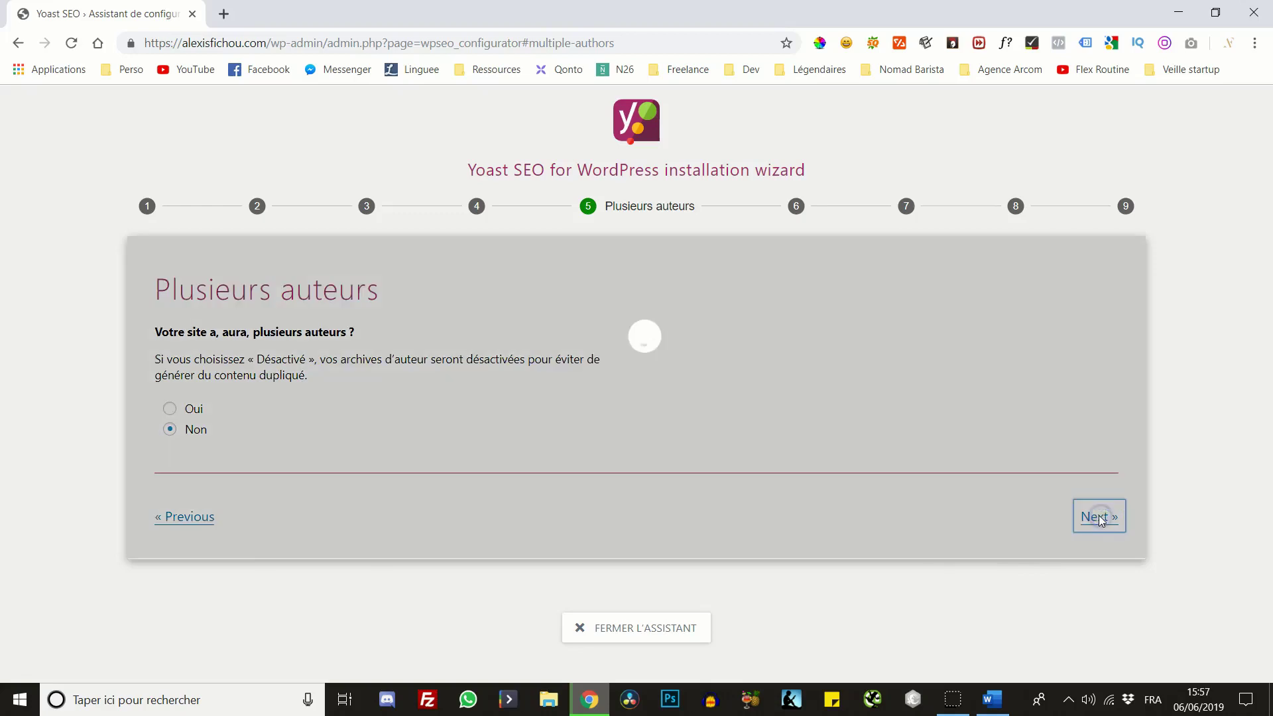
scroll(773, 432, "down", 2)
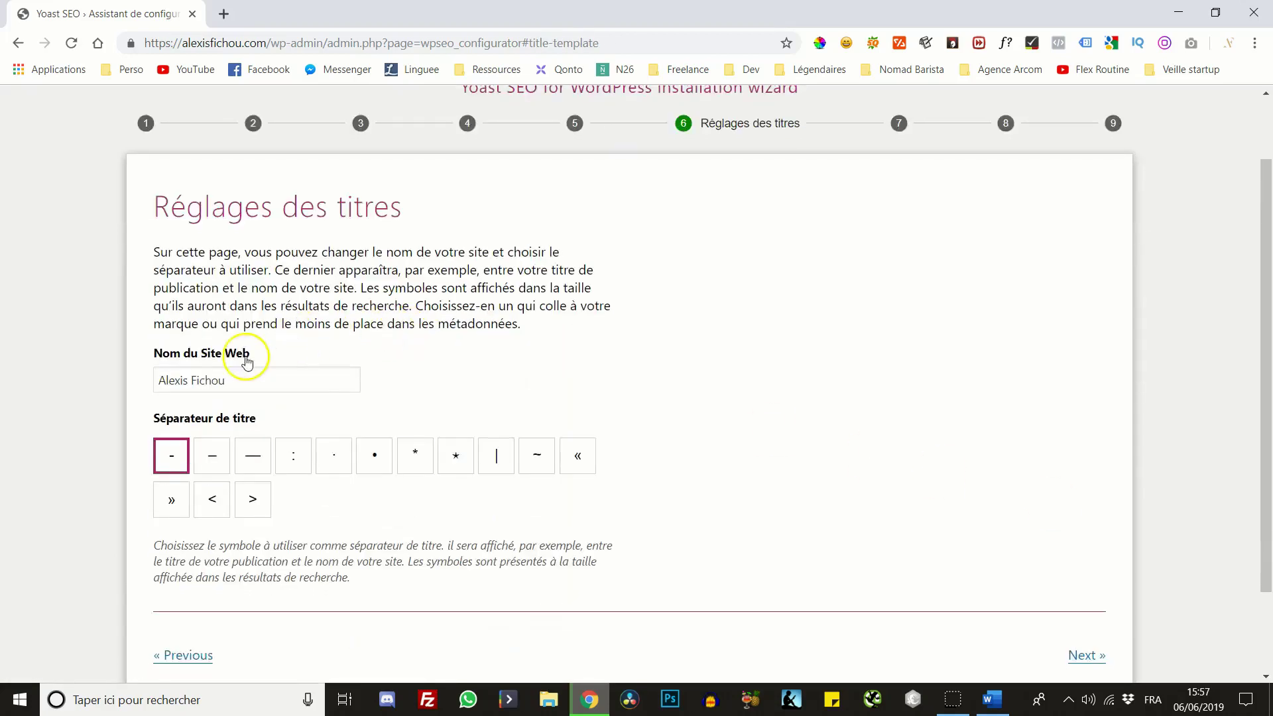
scroll(247, 358, "down", 1)
left_click_drag(256, 297, 74, 305)
left_click(75, 305)
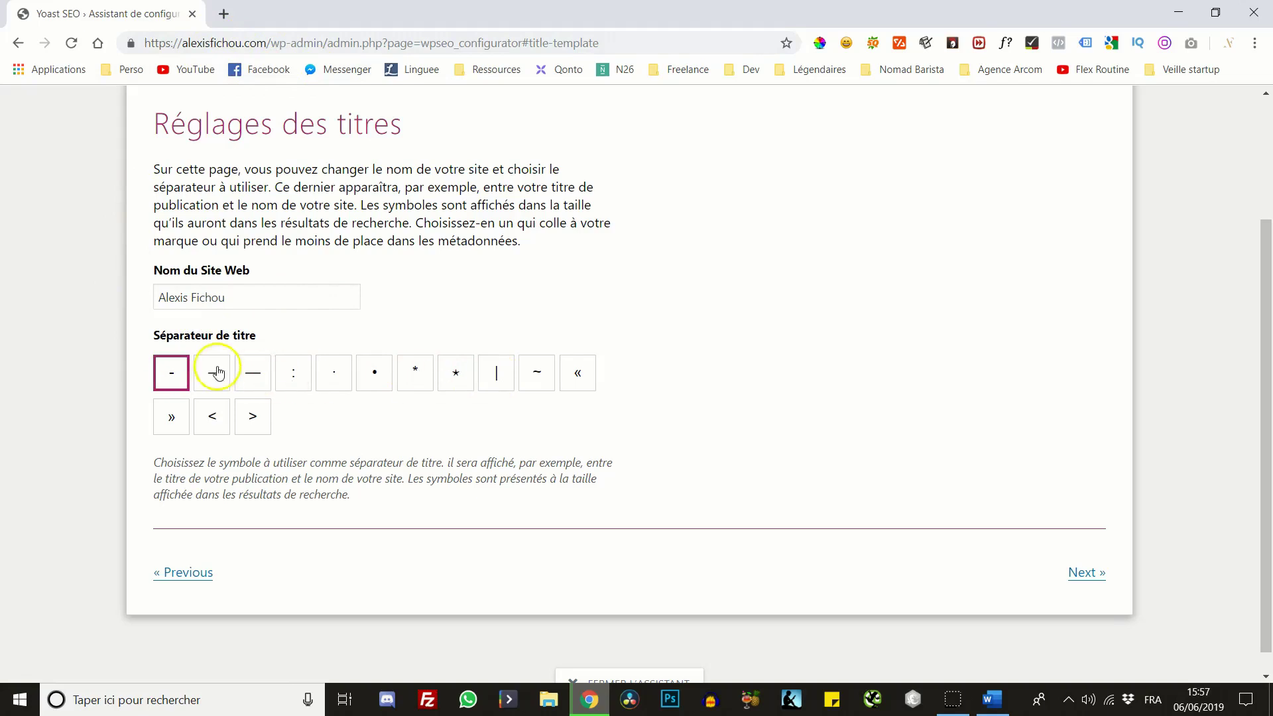
left_click(496, 376)
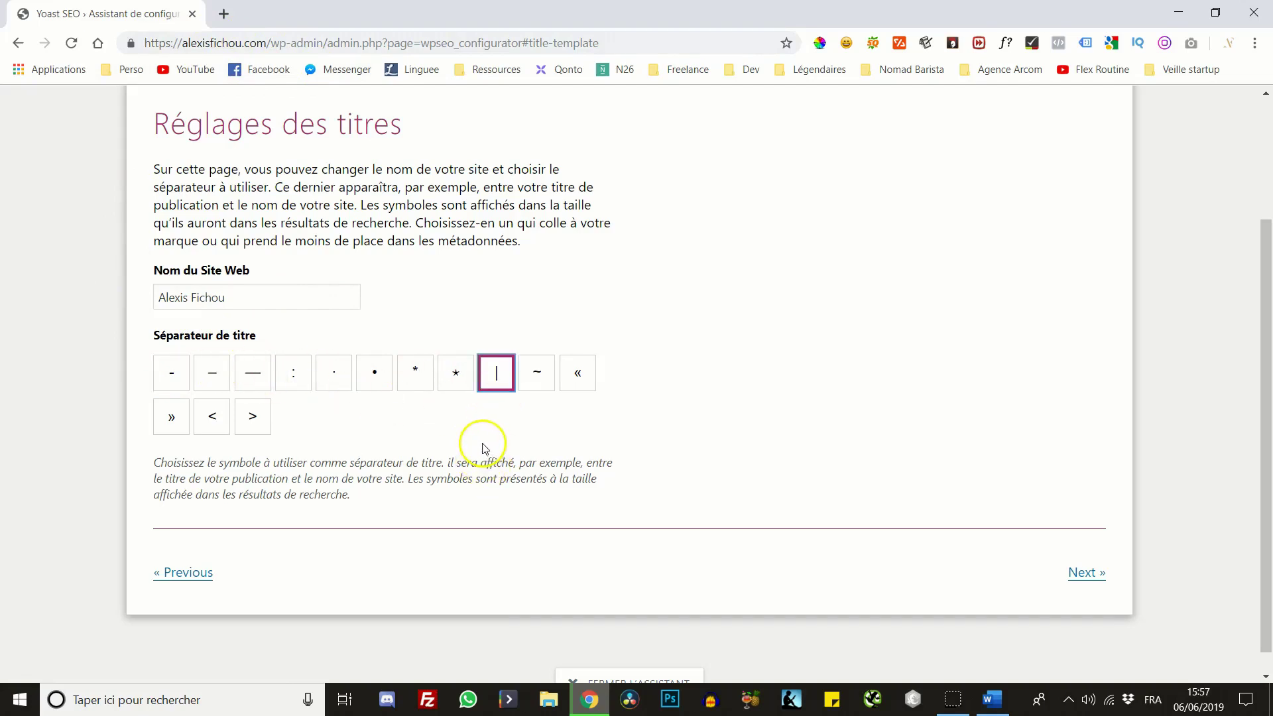
scroll(610, 426, "up", 1)
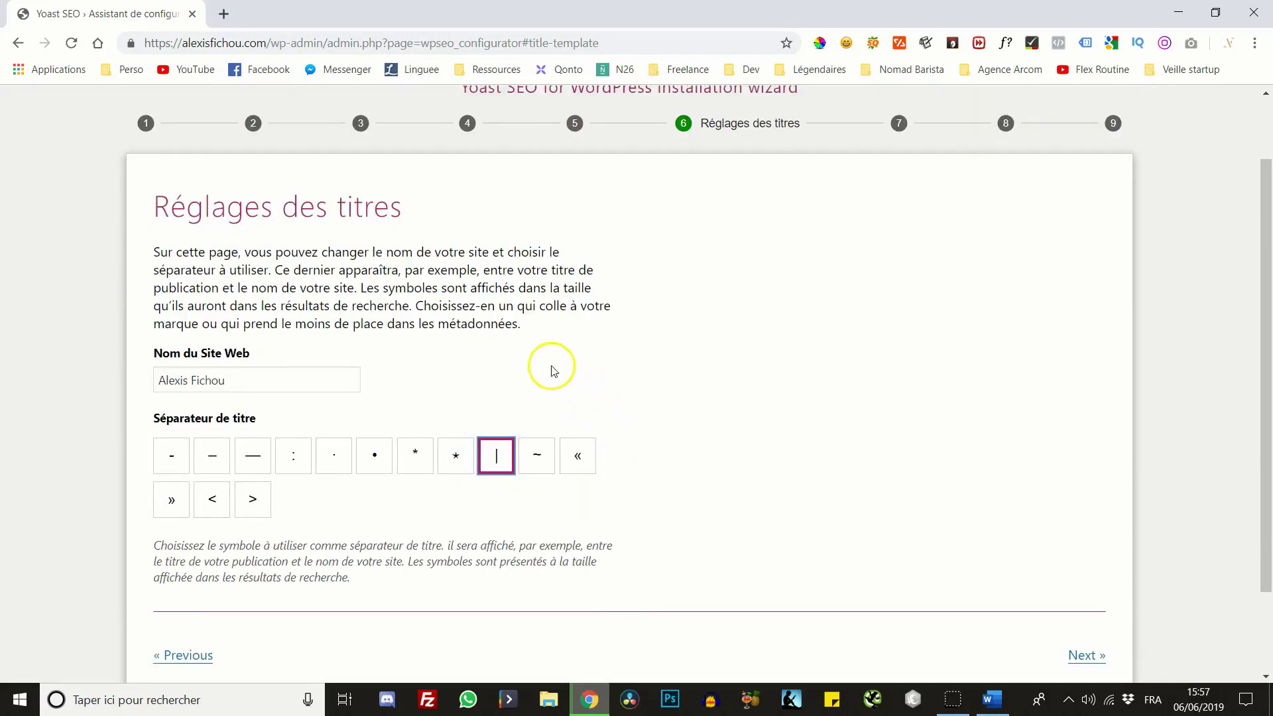
Search Google for "elon musk" in a new browser tab
left_click(227, 14)
left_click(97, 42)
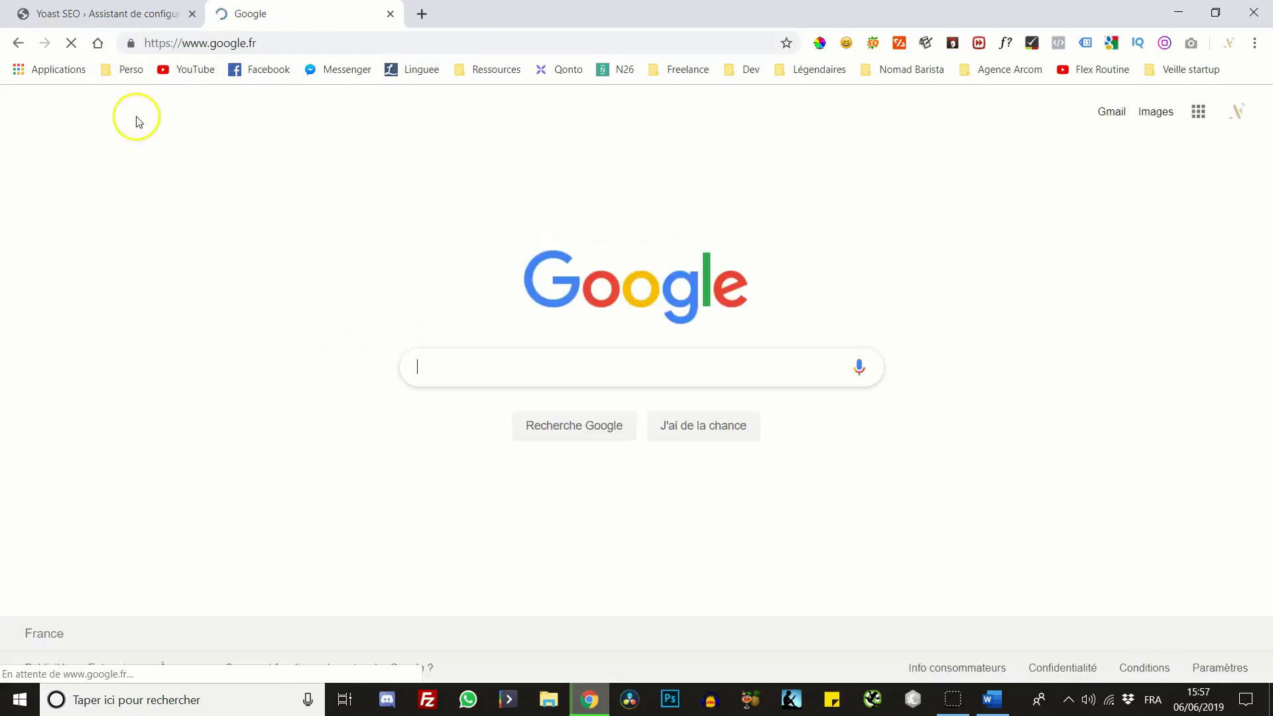
type("elon musk")
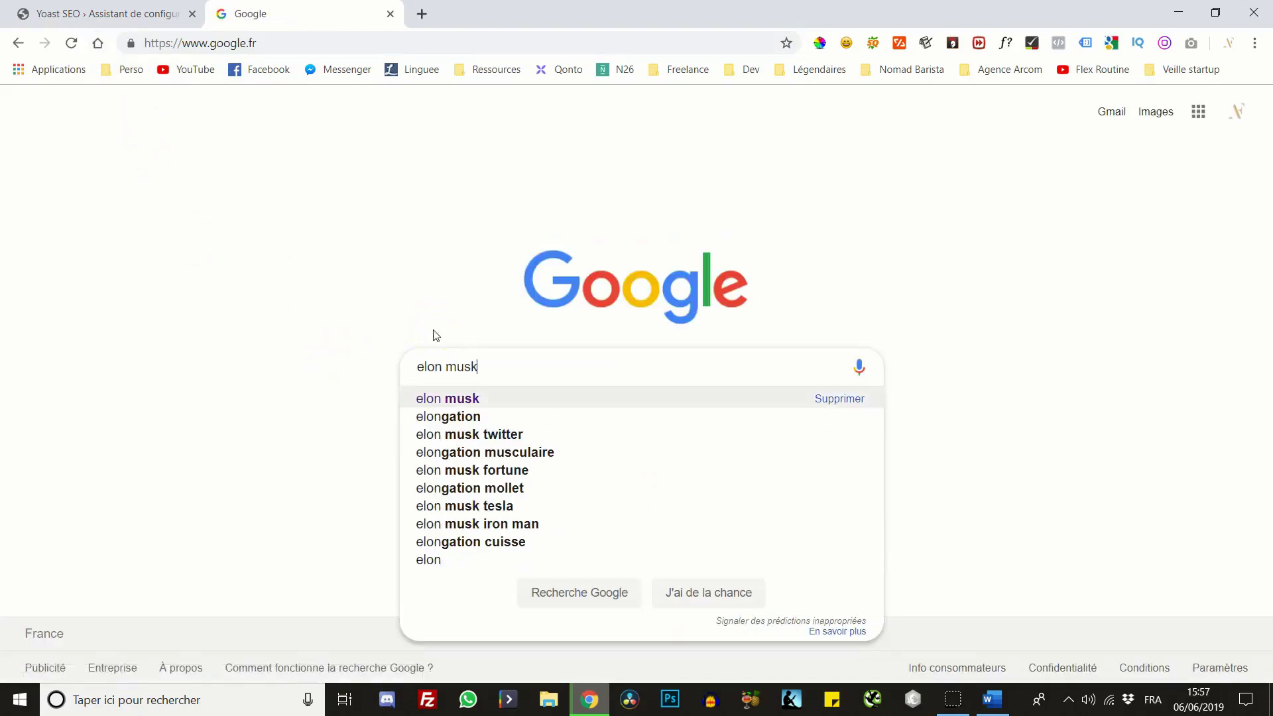
key("Return")
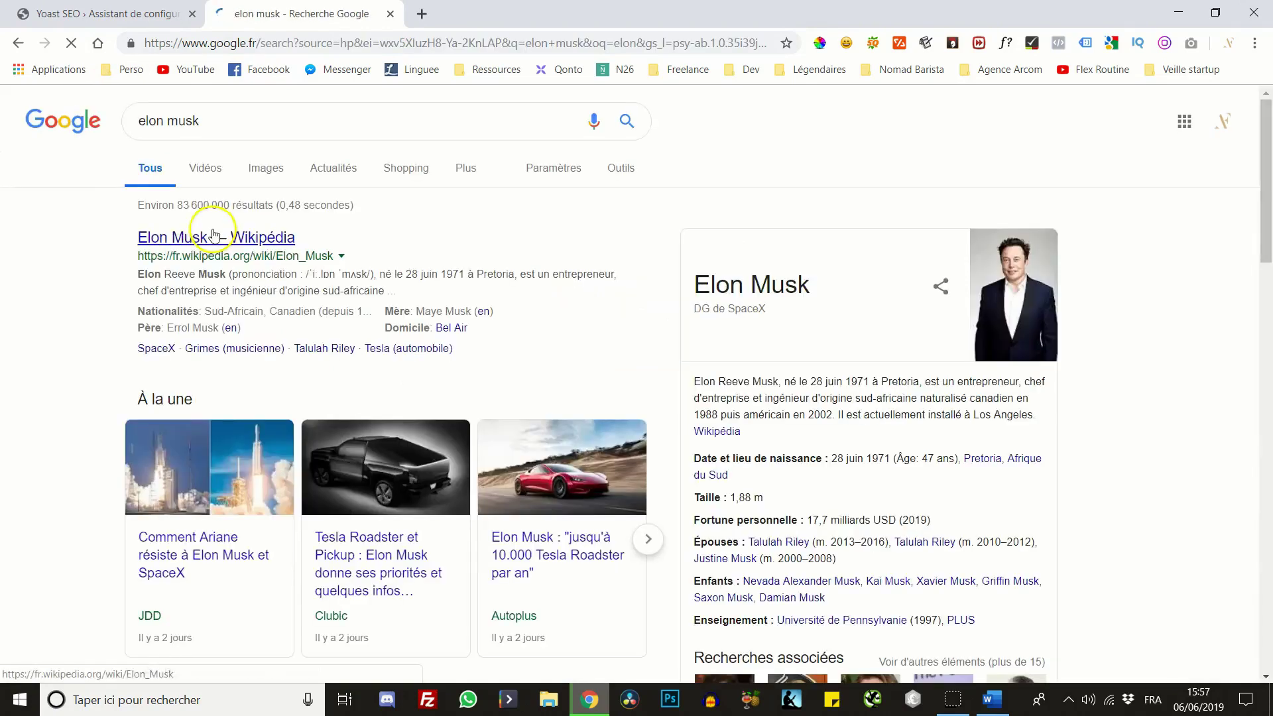
Examine the titles, URLs and descriptions of the Wikipedia and Twitter results, comparing their title separators with the wizard's choice
mouse_move(394, 292)
left_mouse_down()
mouse_move(145, 268)
mouse_move(212, 290)
mouse_move(395, 286)
left_mouse_up()
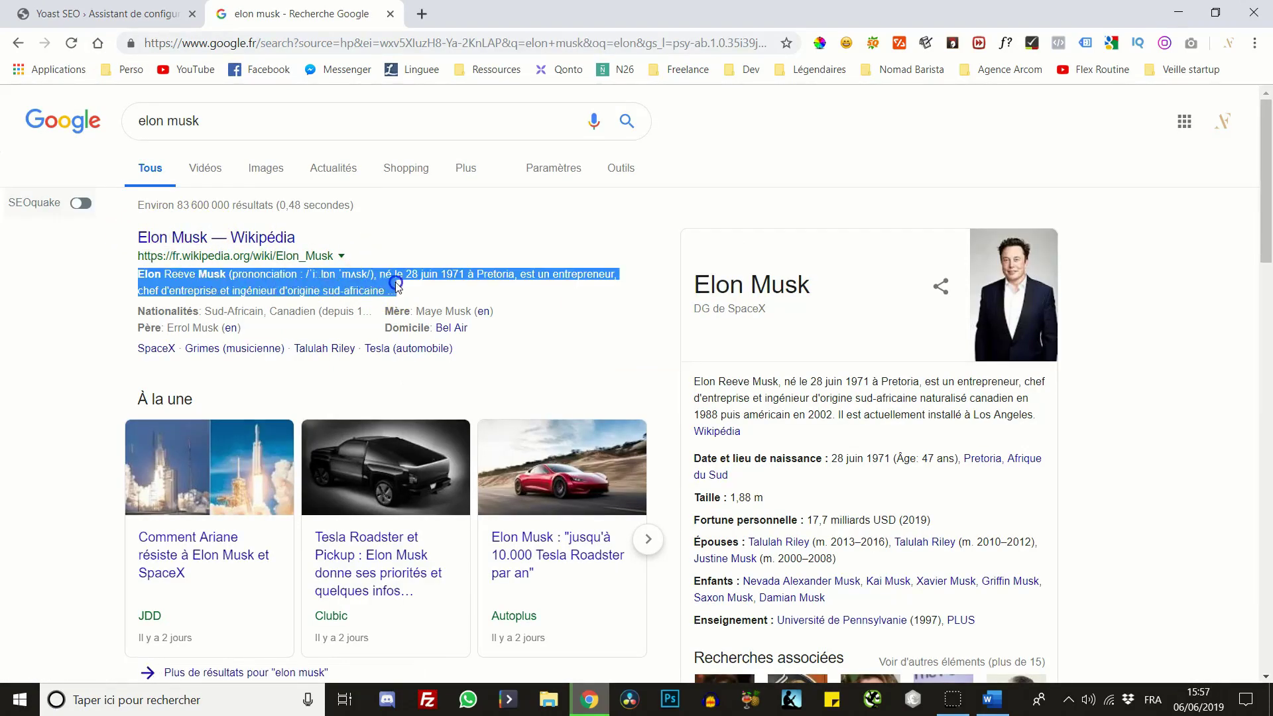
scroll(399, 496, "down", 6)
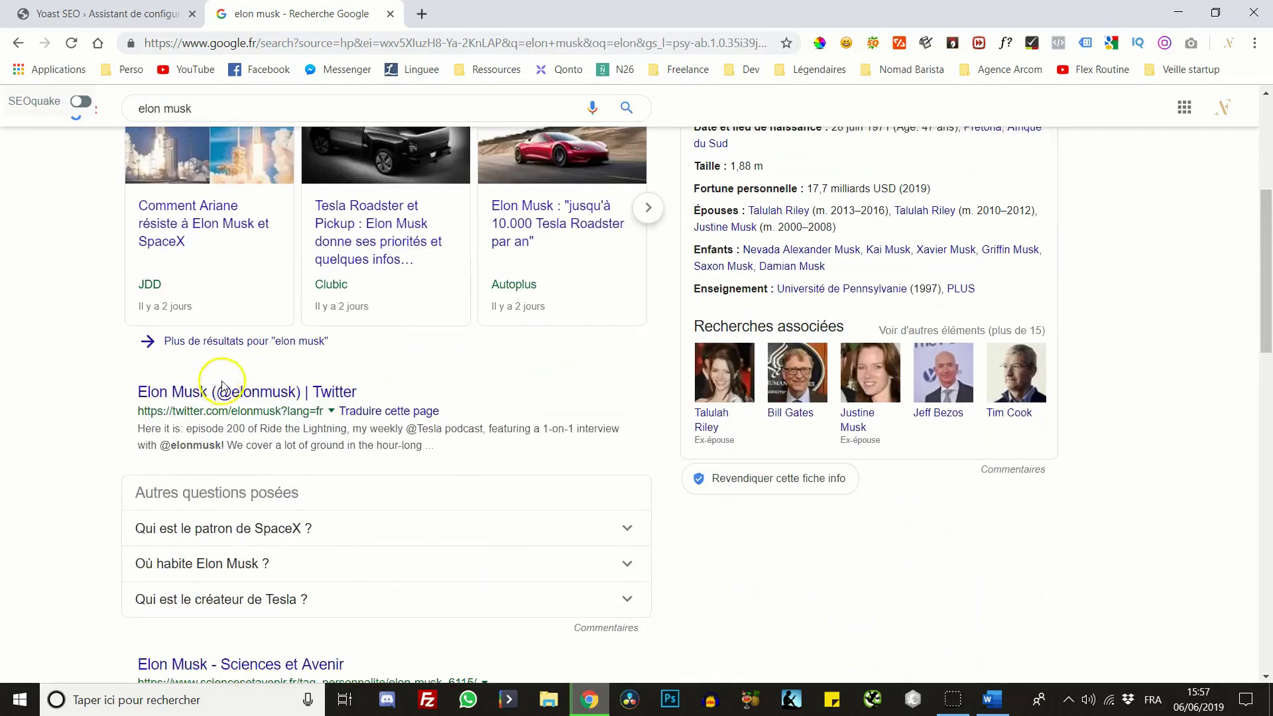
scroll(153, 385, "up", 5)
scroll(153, 385, "up", 1)
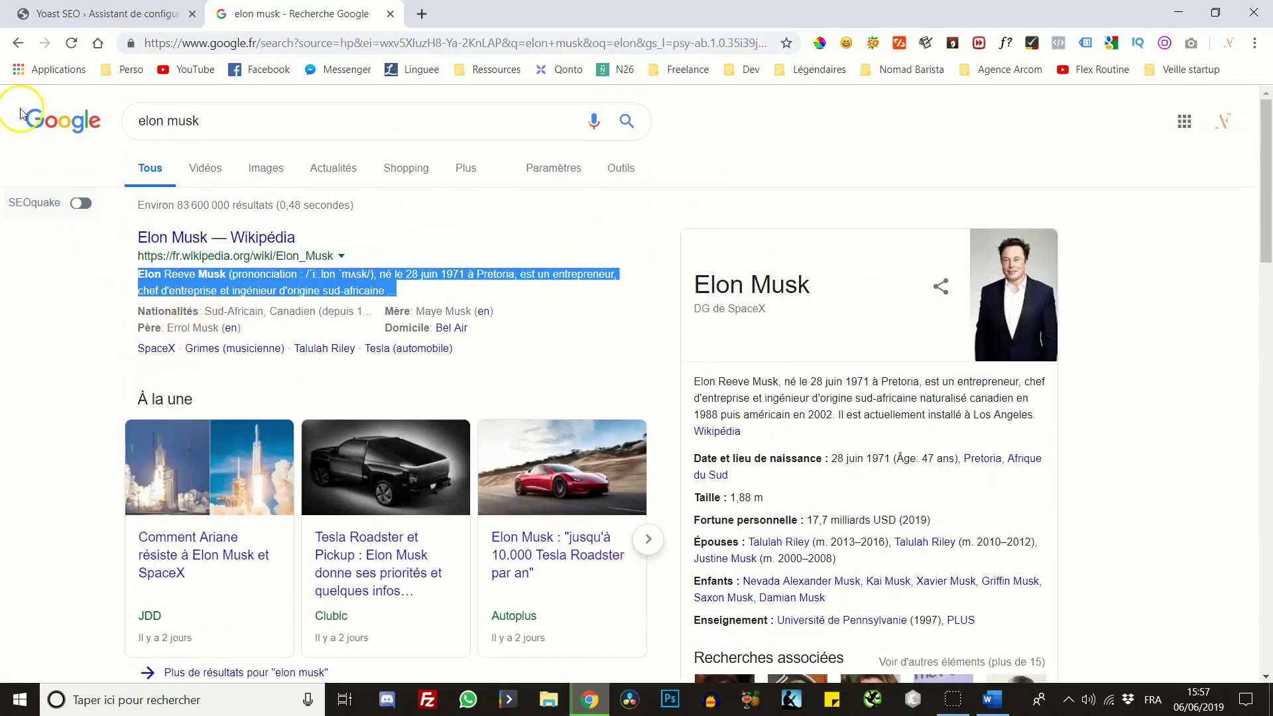
left_click_drag(148, 291, 292, 290)
mouse_move(128, 243)
left_mouse_down()
mouse_move(219, 237)
mouse_move(136, 232)
mouse_move(149, 240)
left_mouse_up()
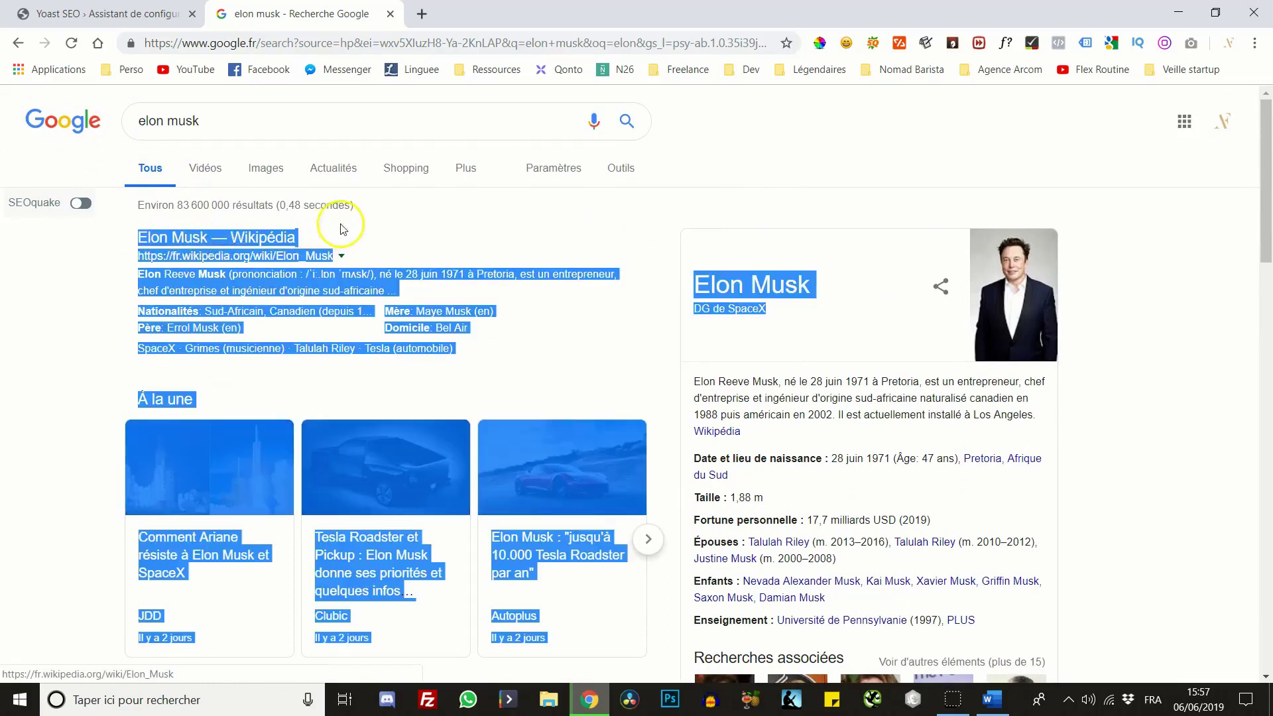
left_click(333, 239)
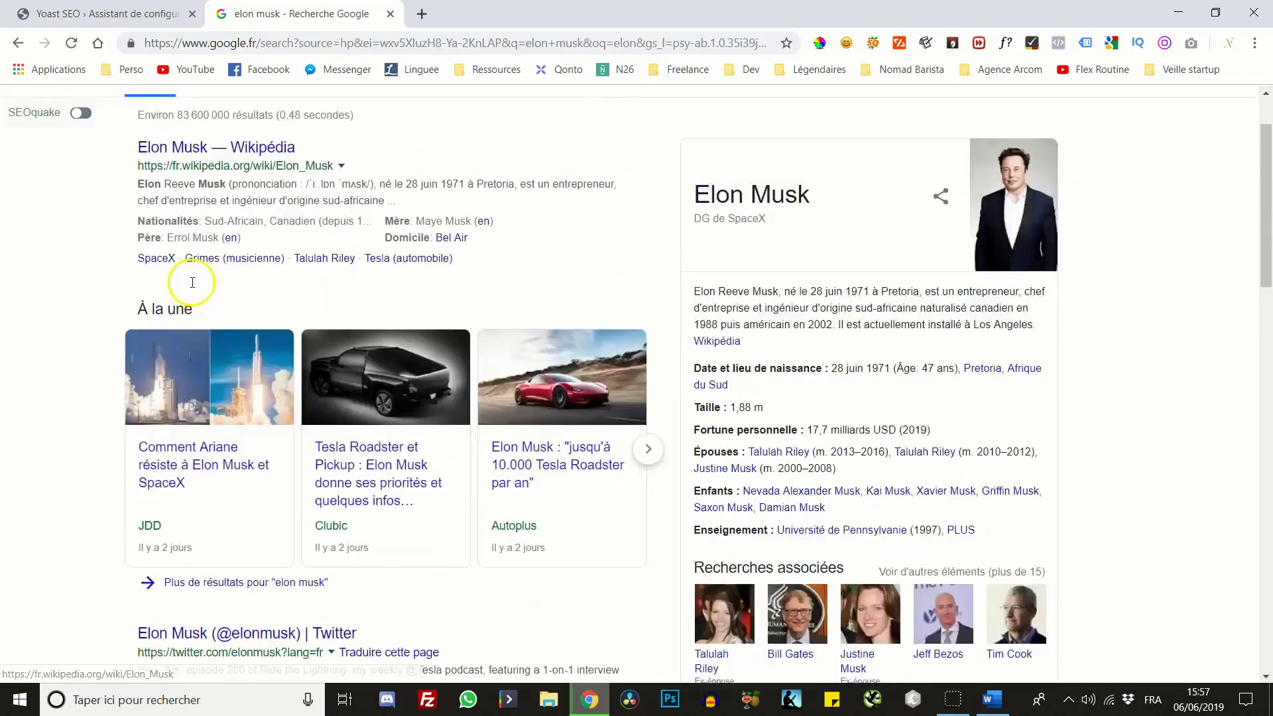
scroll(188, 276, "down", 6)
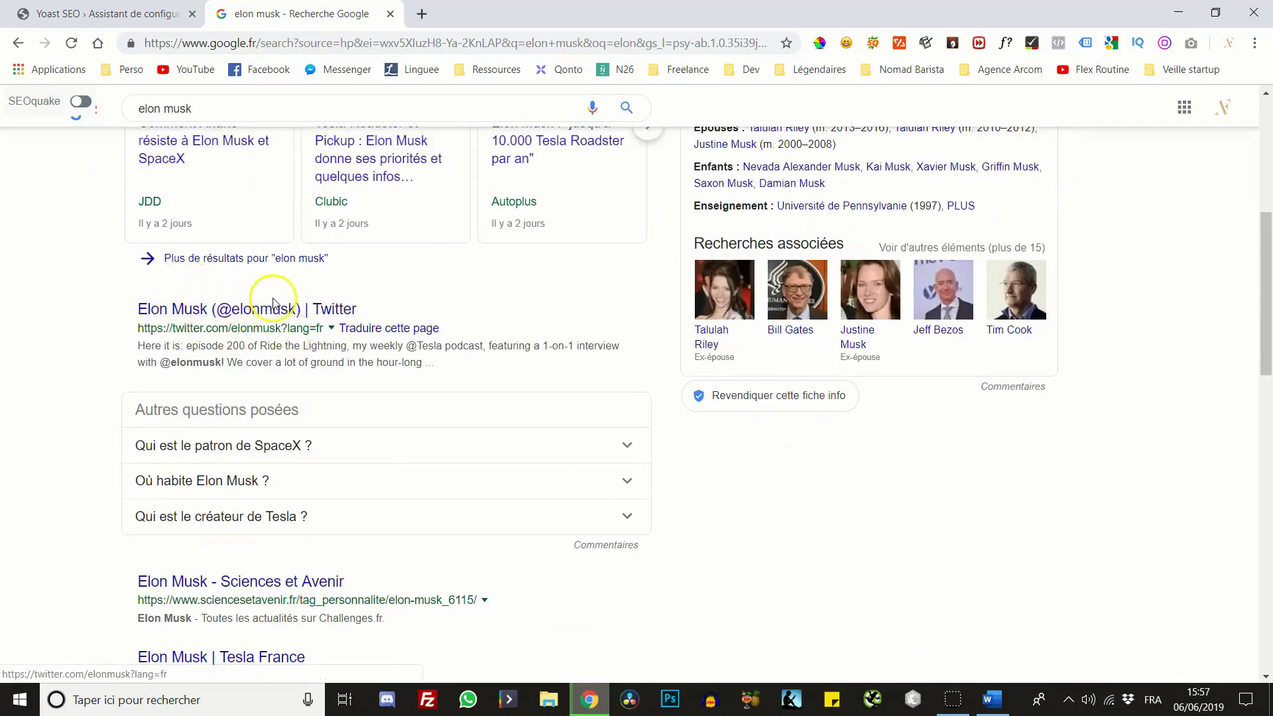
left_click(146, 13)
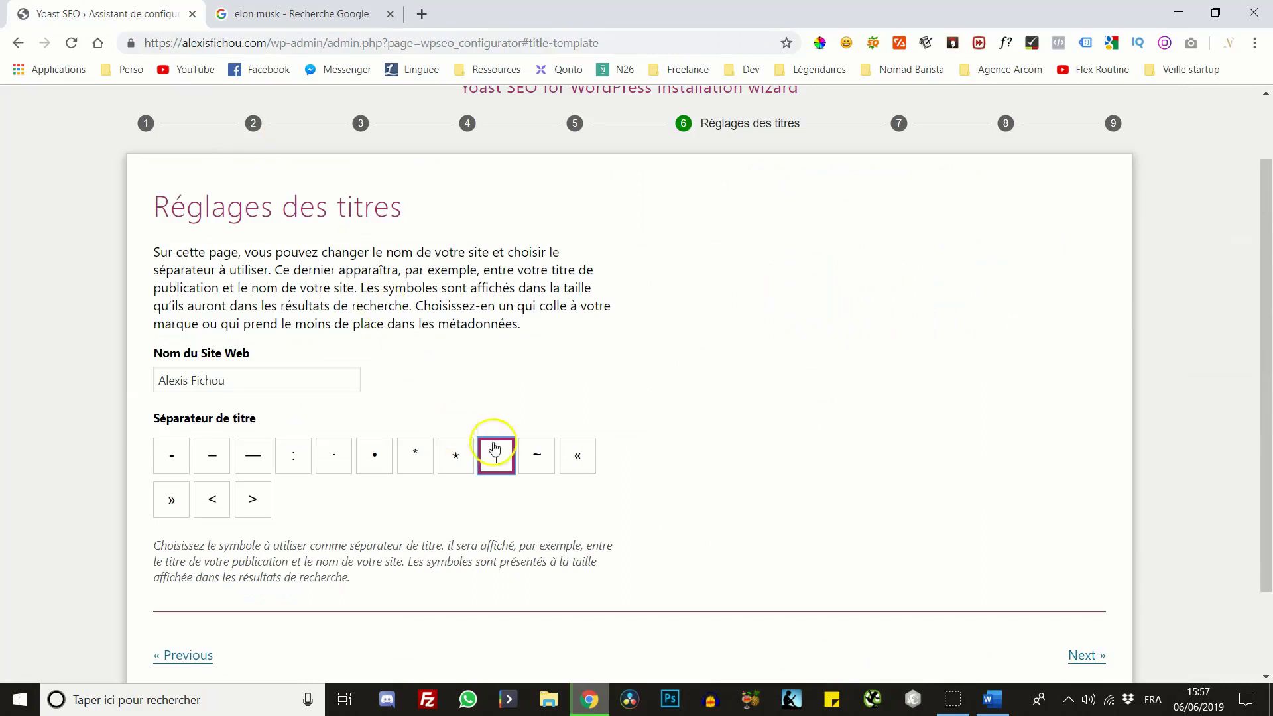
left_click(305, 14)
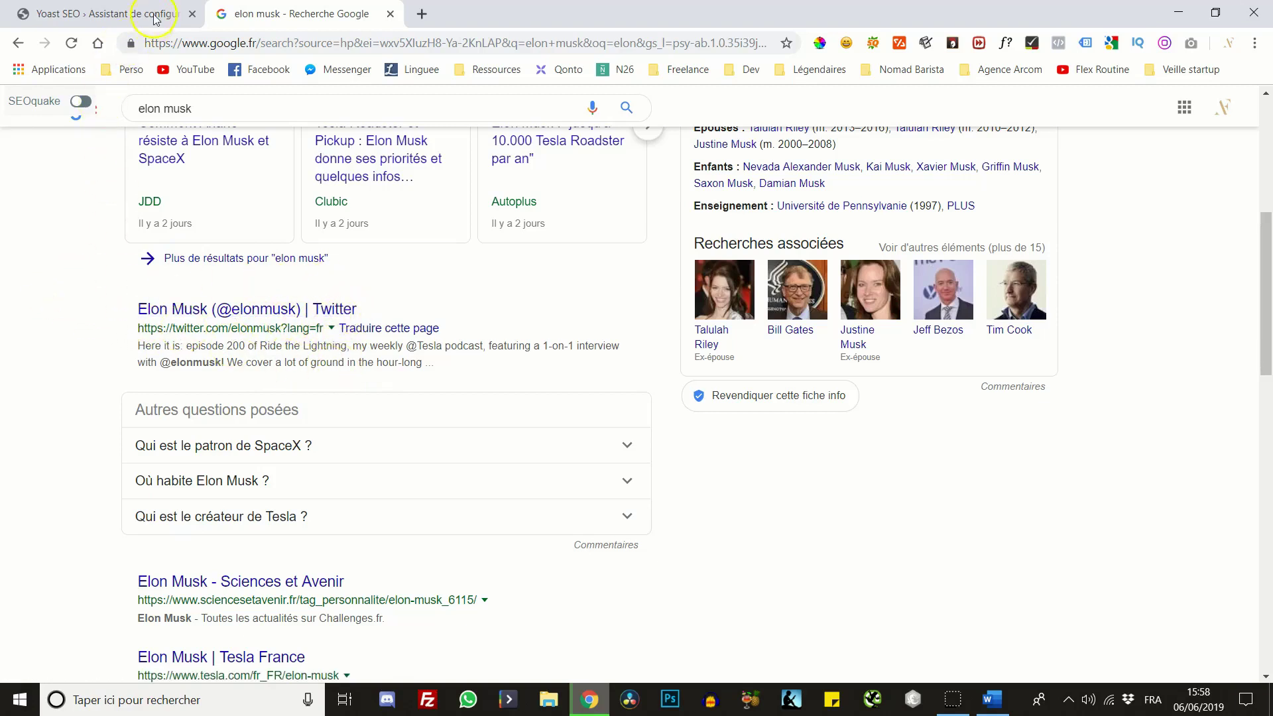
scroll(312, 376, "down", 1)
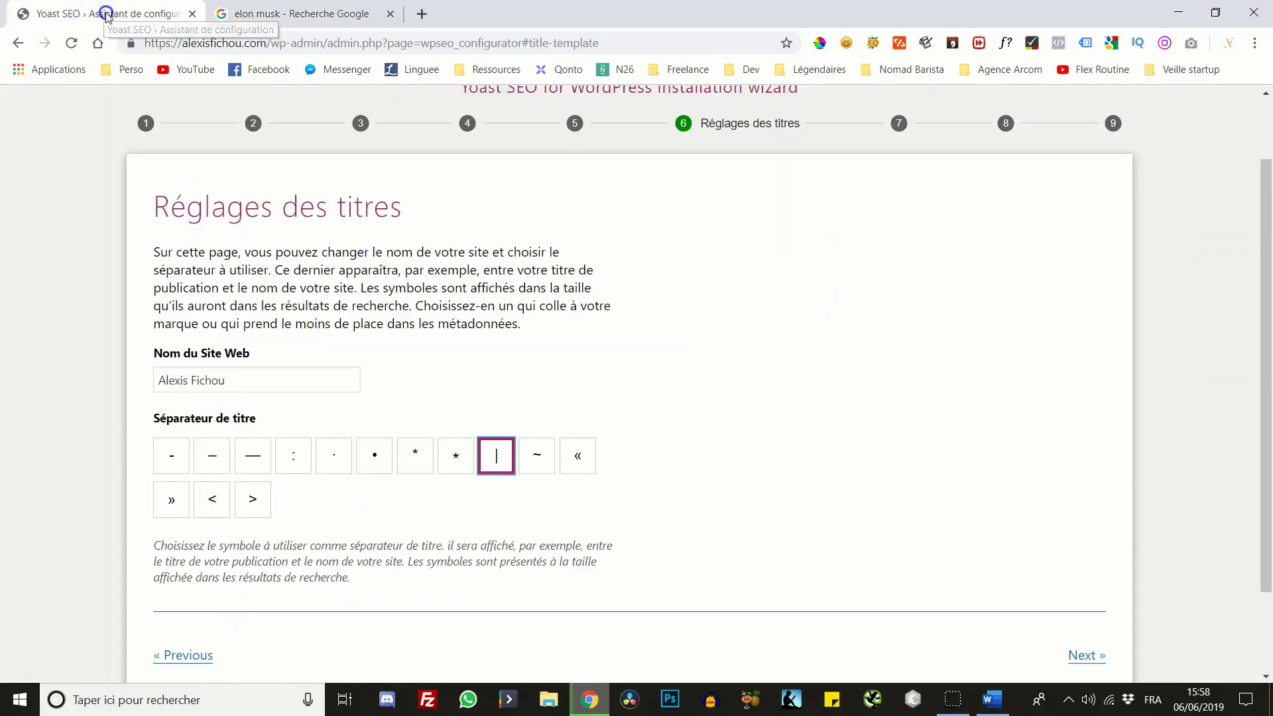
Return to the Yoast wizard, accept the title settings and skip the newsletter subscription
left_click(101, 12)
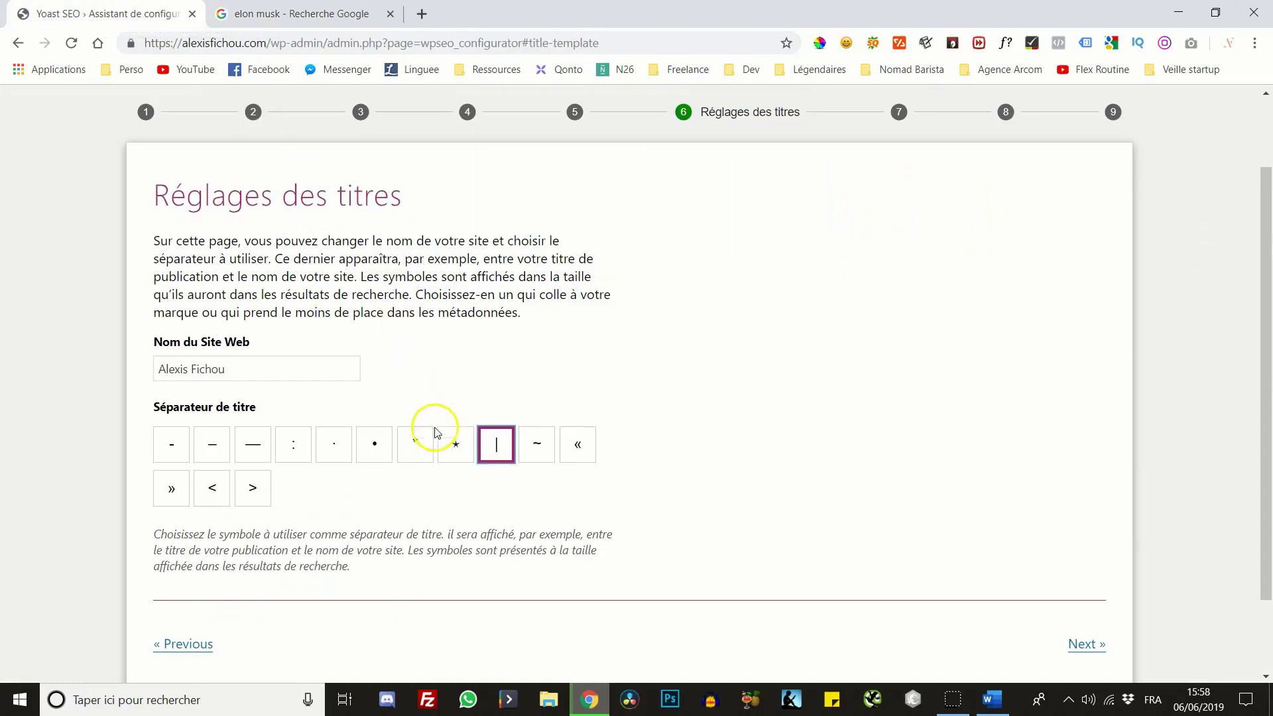
scroll(436, 432, "down", 1)
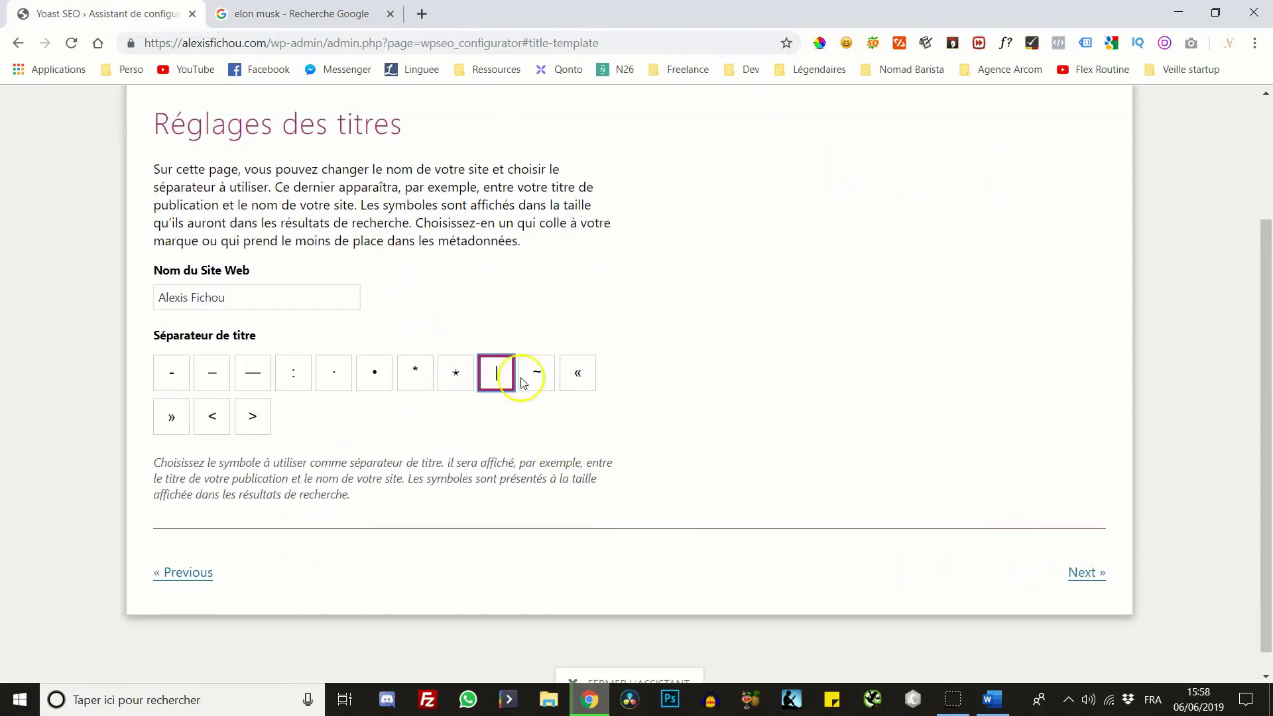
left_click(1081, 572)
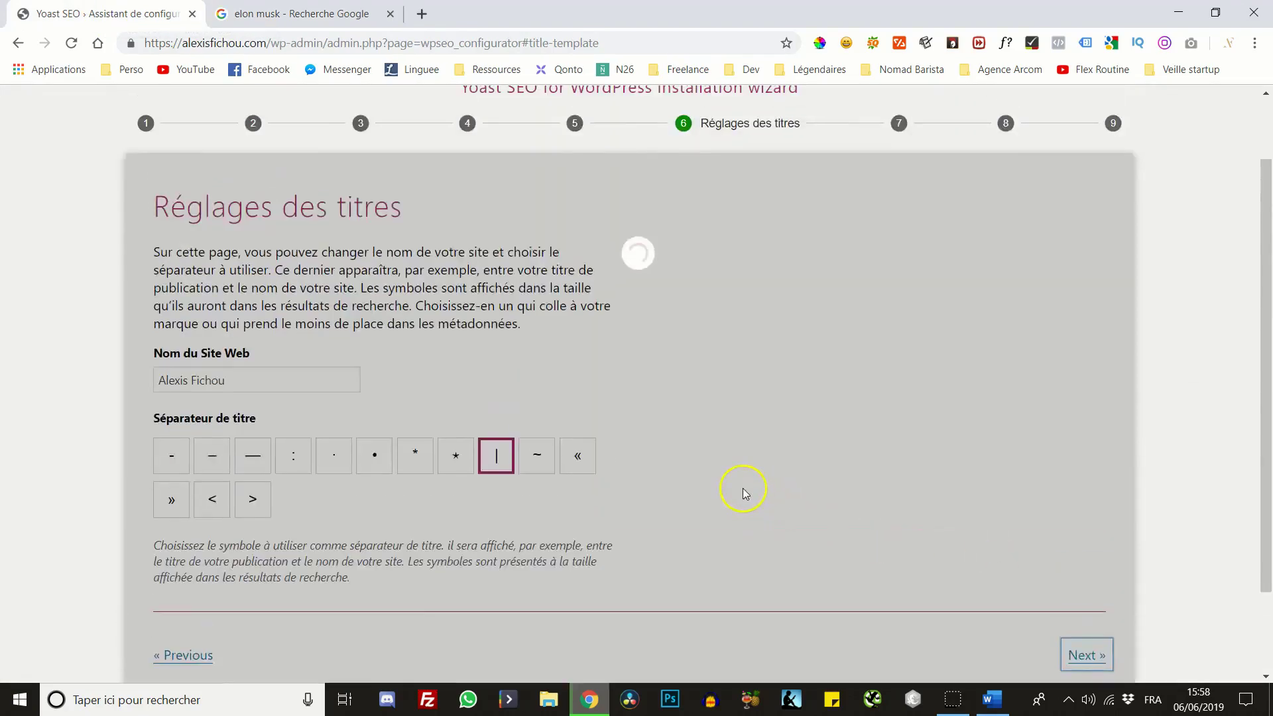
scroll(358, 398, "down", 1)
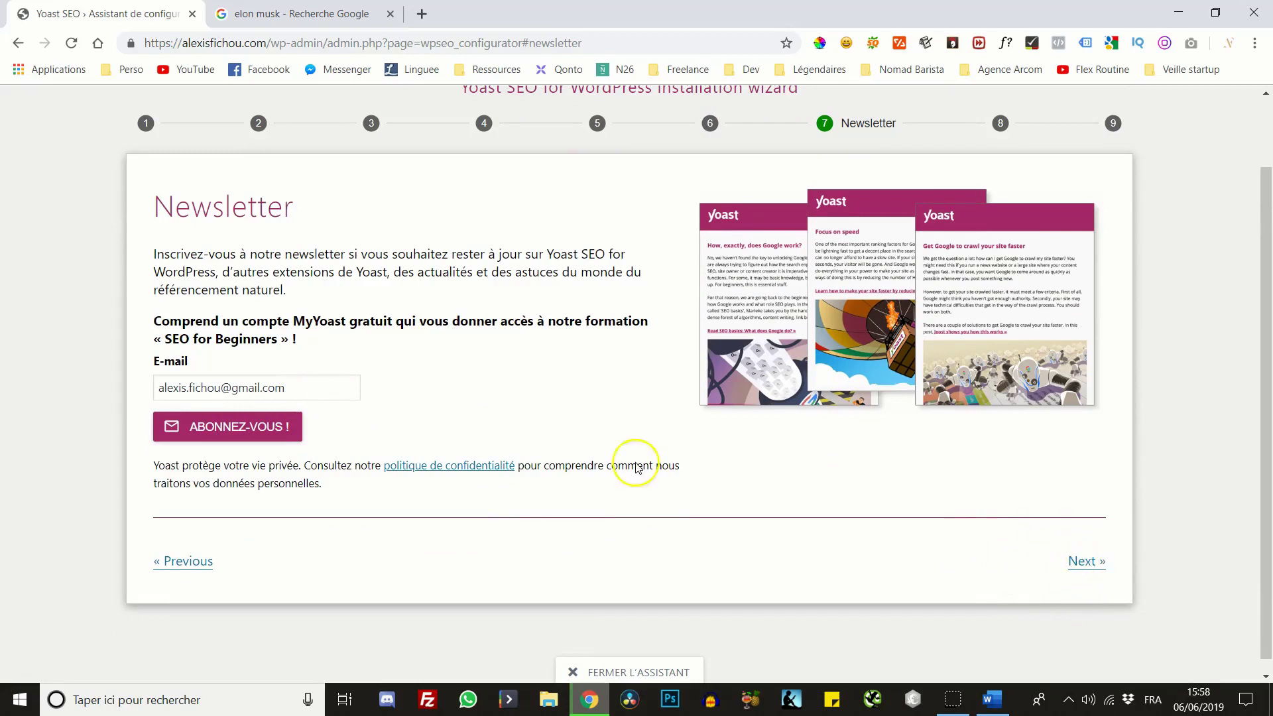
left_click(319, 388)
left_click(613, 467)
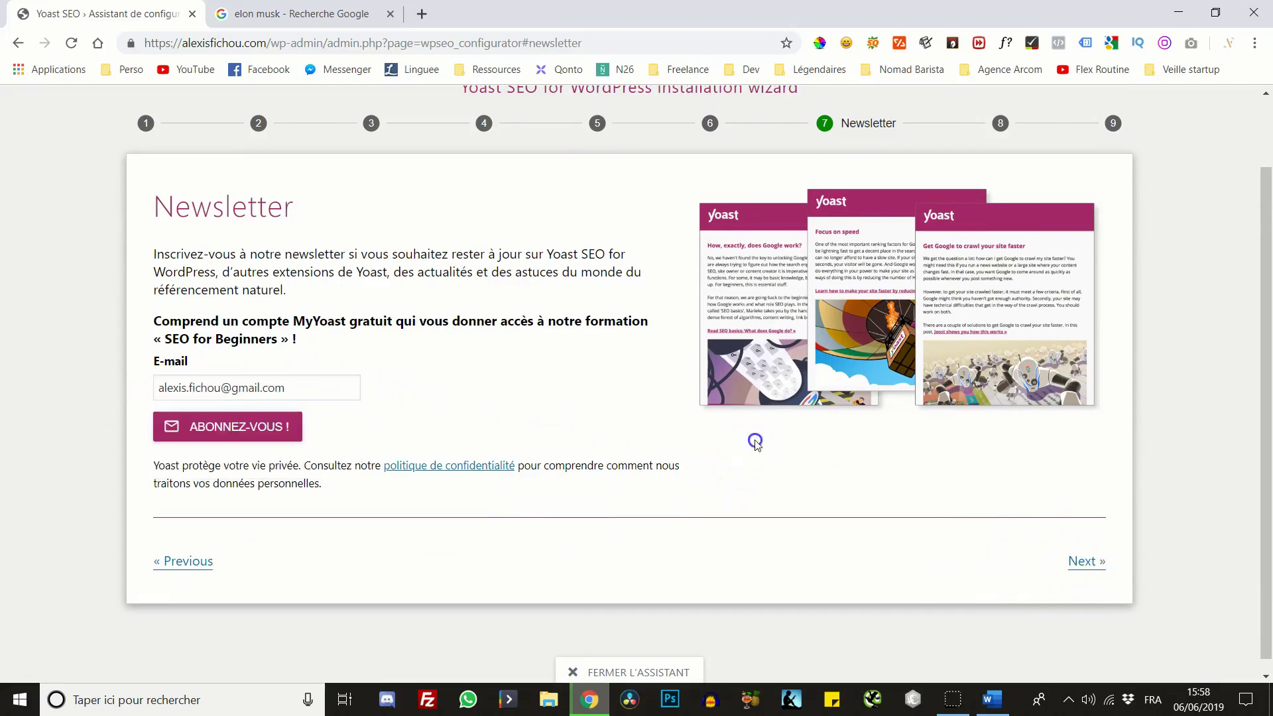
left_click(1083, 564)
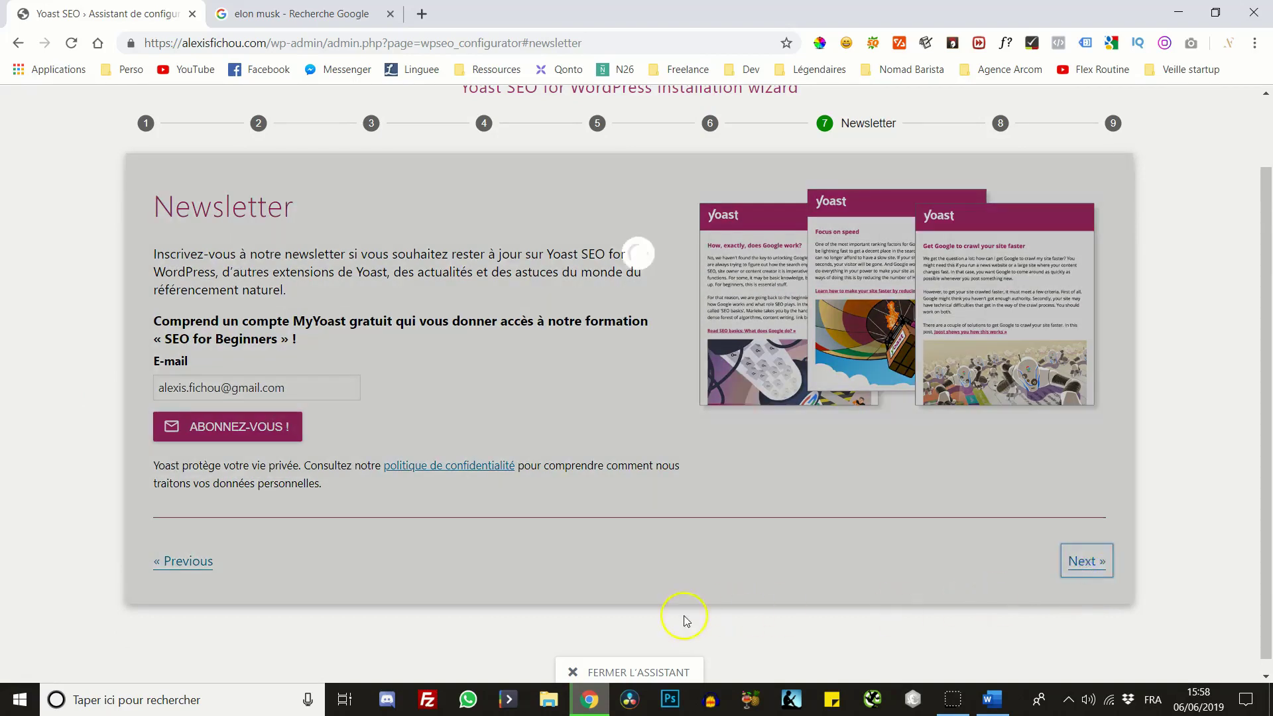
Skip the wizard's premium and training suggestions, and close the completed configuration wizard
scroll(694, 415, "up", 3)
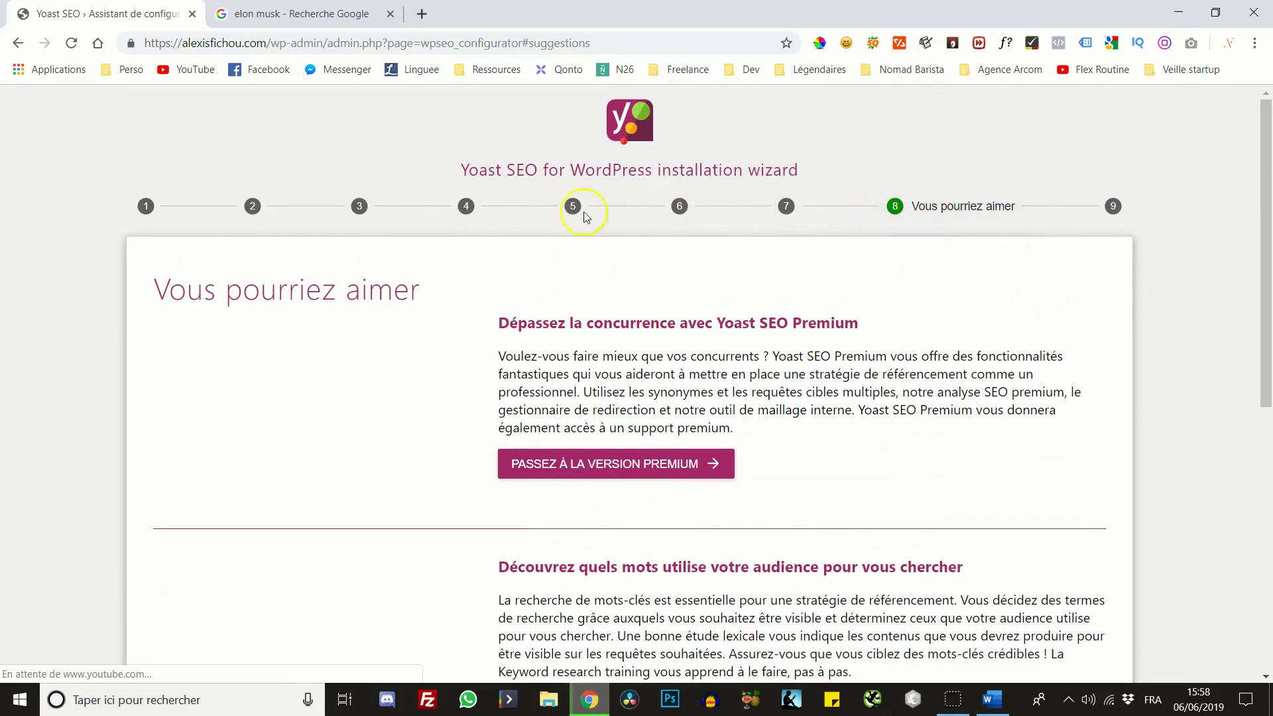
scroll(602, 313, "down", 8)
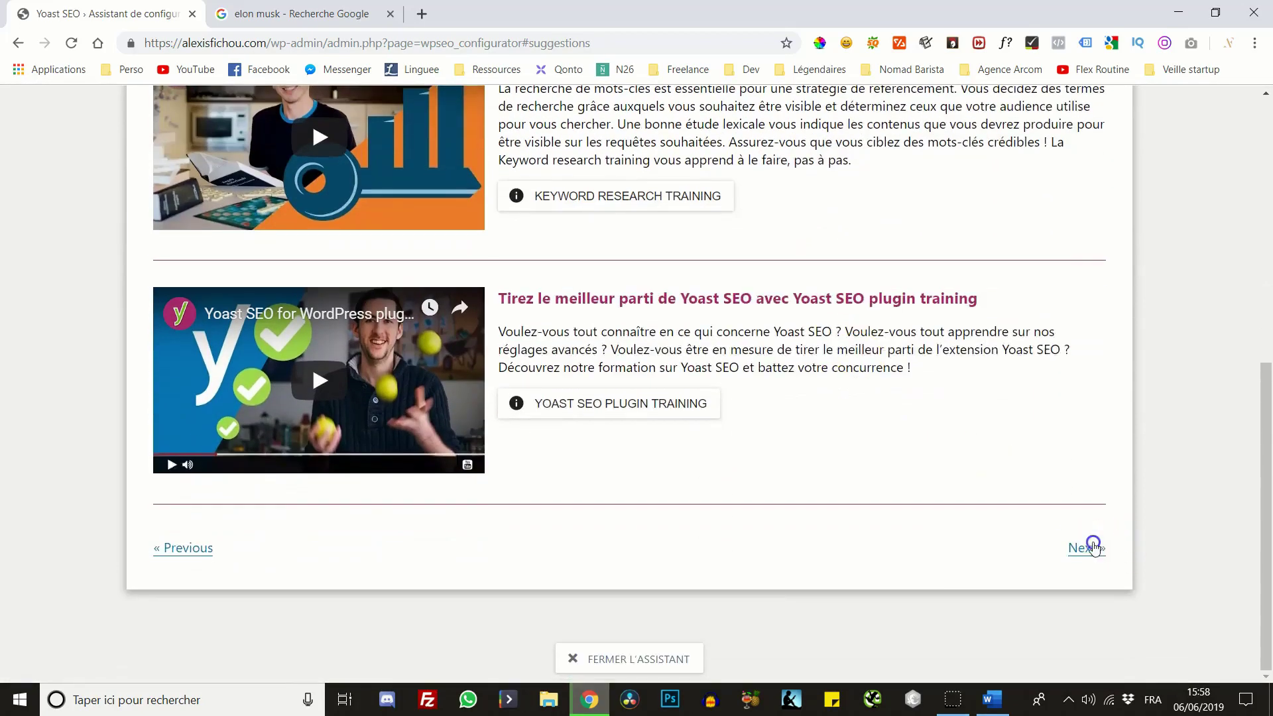
left_click(1095, 547)
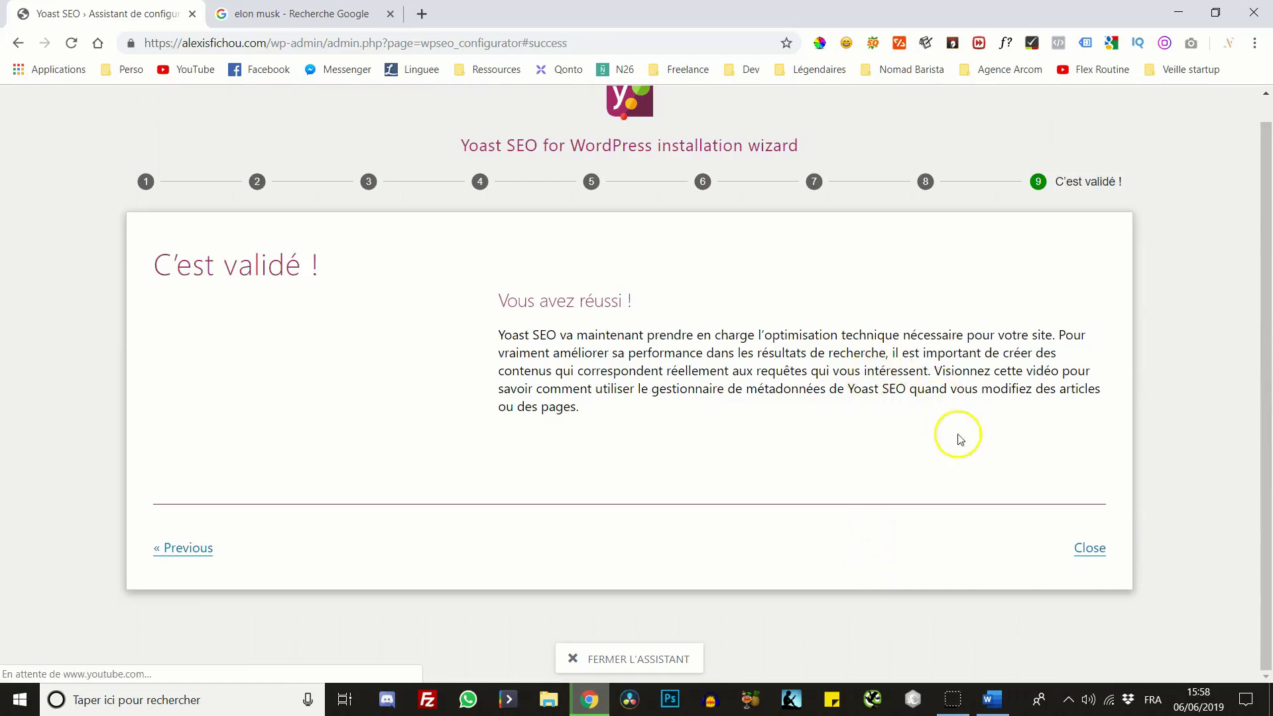
left_click(1088, 559)
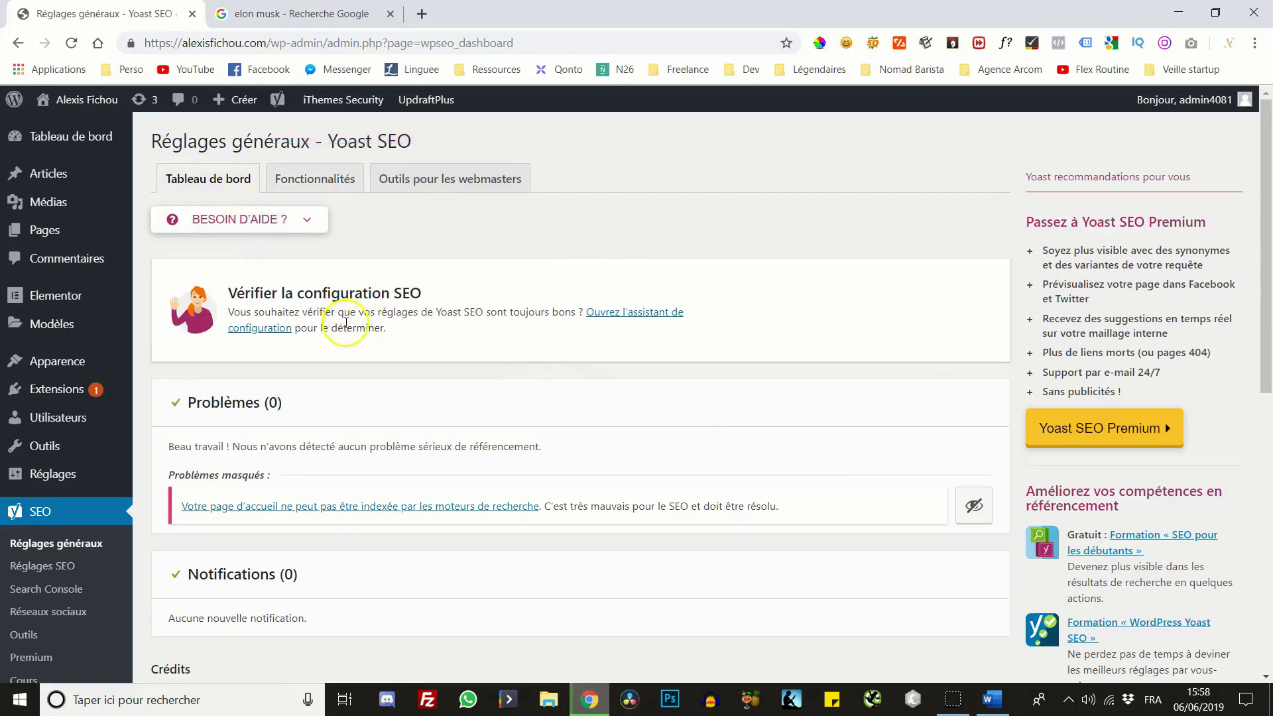
Dismiss the "Passez à Yoast SEO Premium" promotion below the credits on the general settings dashboard
scroll(344, 361, "down", 5)
scroll(330, 300, "up", 2)
scroll(330, 299, "up", 3)
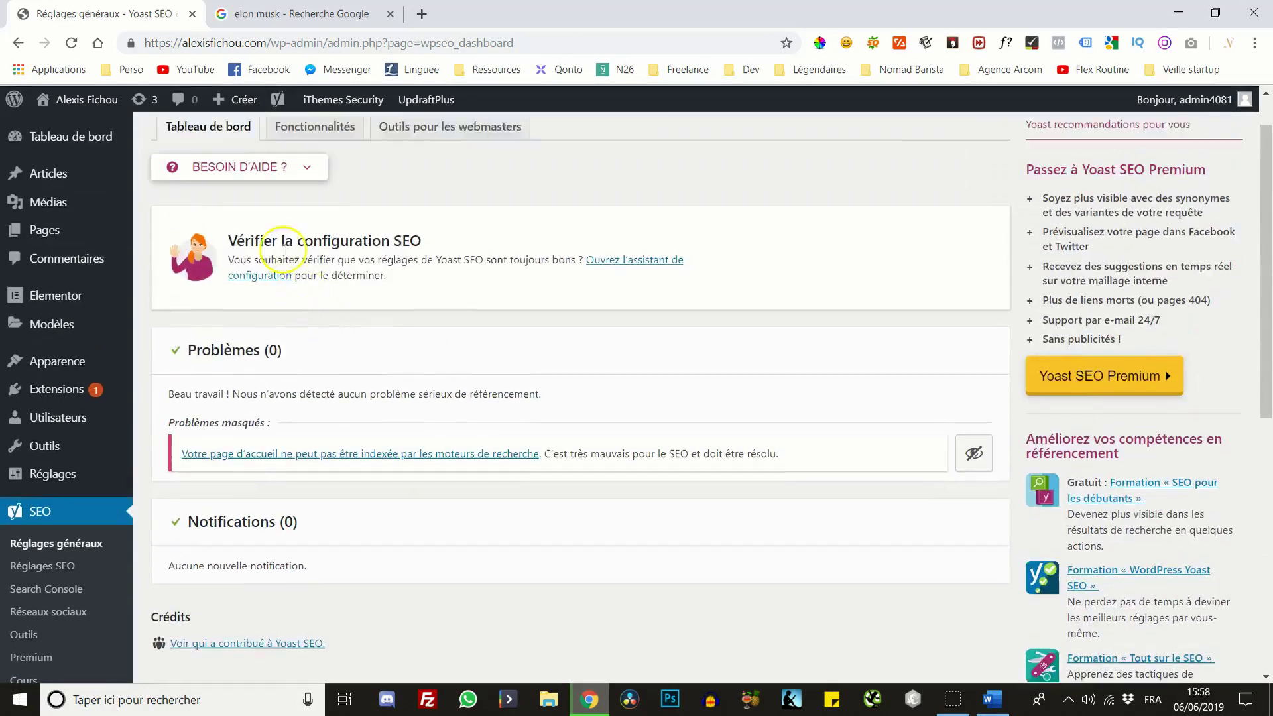
scroll(806, 375, "down", 7)
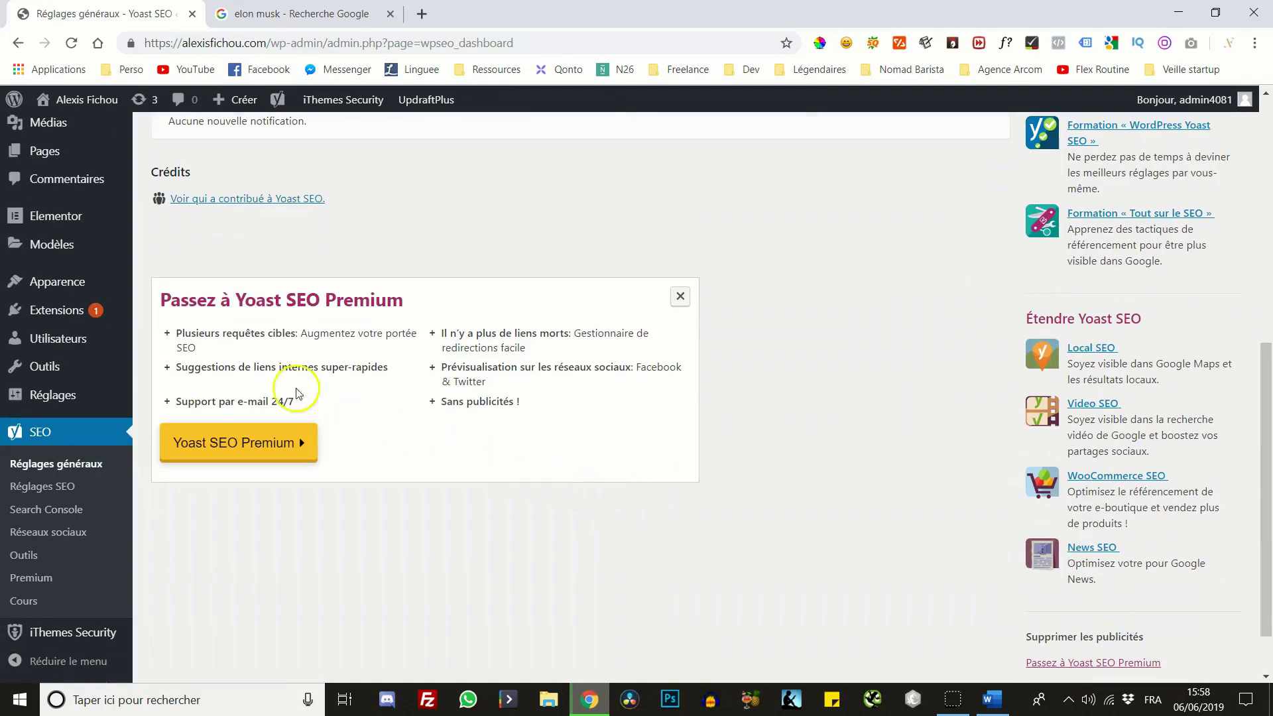
left_click(681, 296)
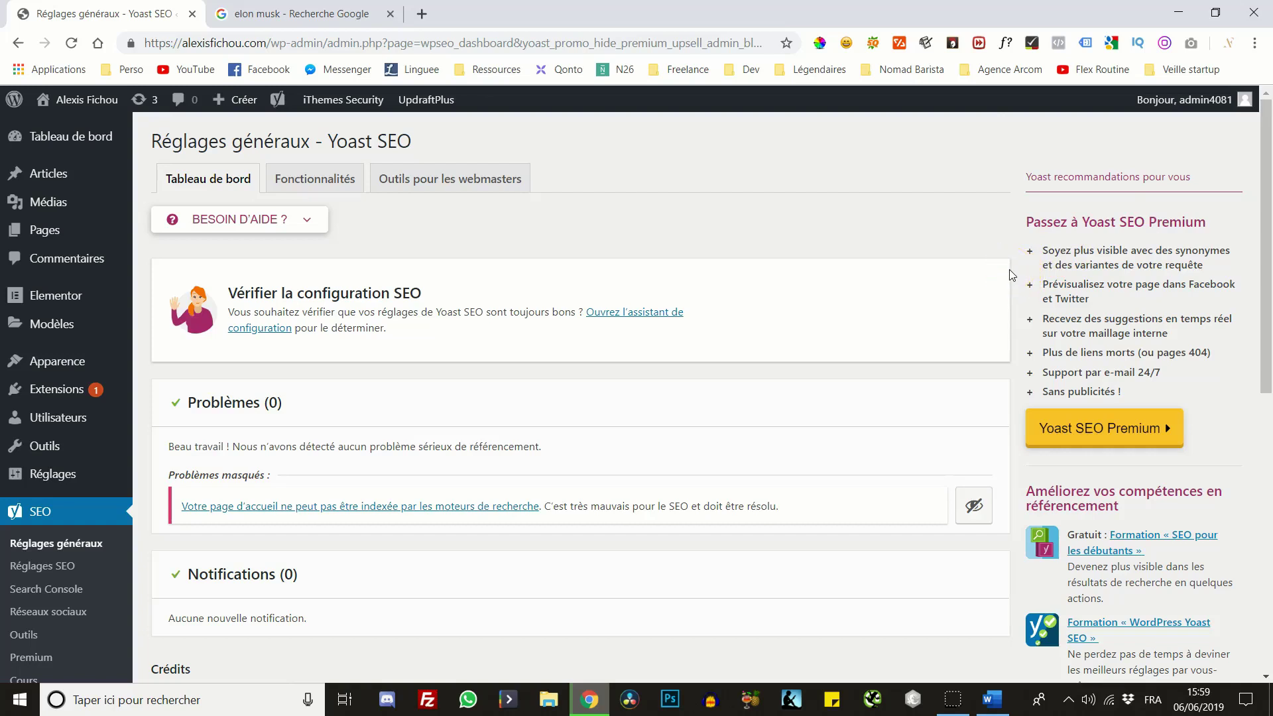
Read the Yoast SEO Premium benefits list and open the Premium upgrade page in a new browser tab
left_click(1078, 248)
left_click_drag(1078, 248, 1093, 282)
left_click(1101, 272)
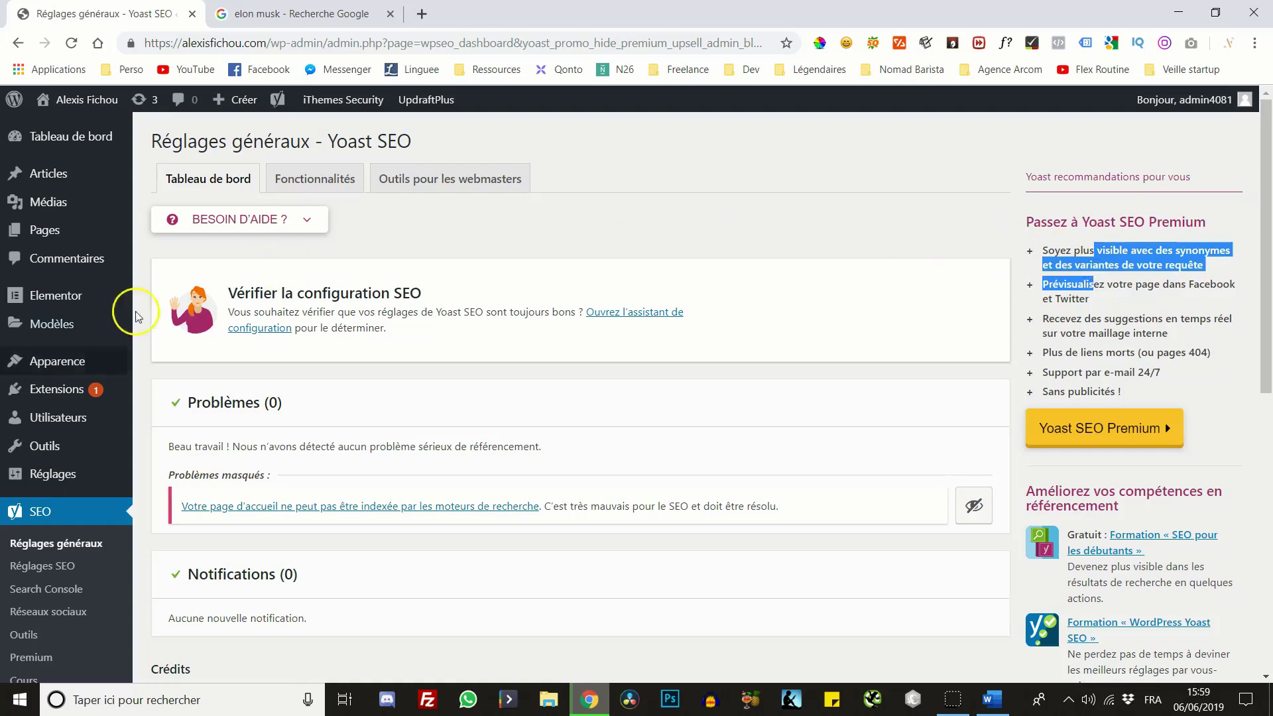
left_click(1165, 265)
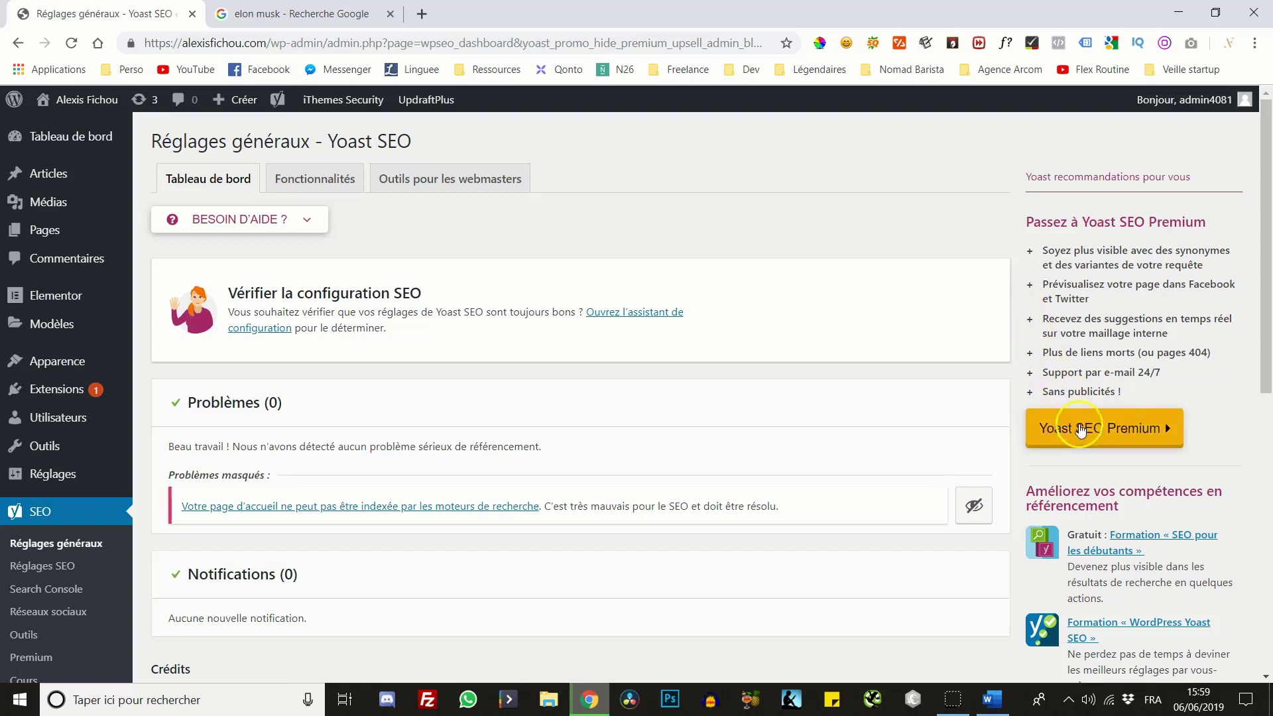
right_click(1079, 430)
left_click(1061, 514)
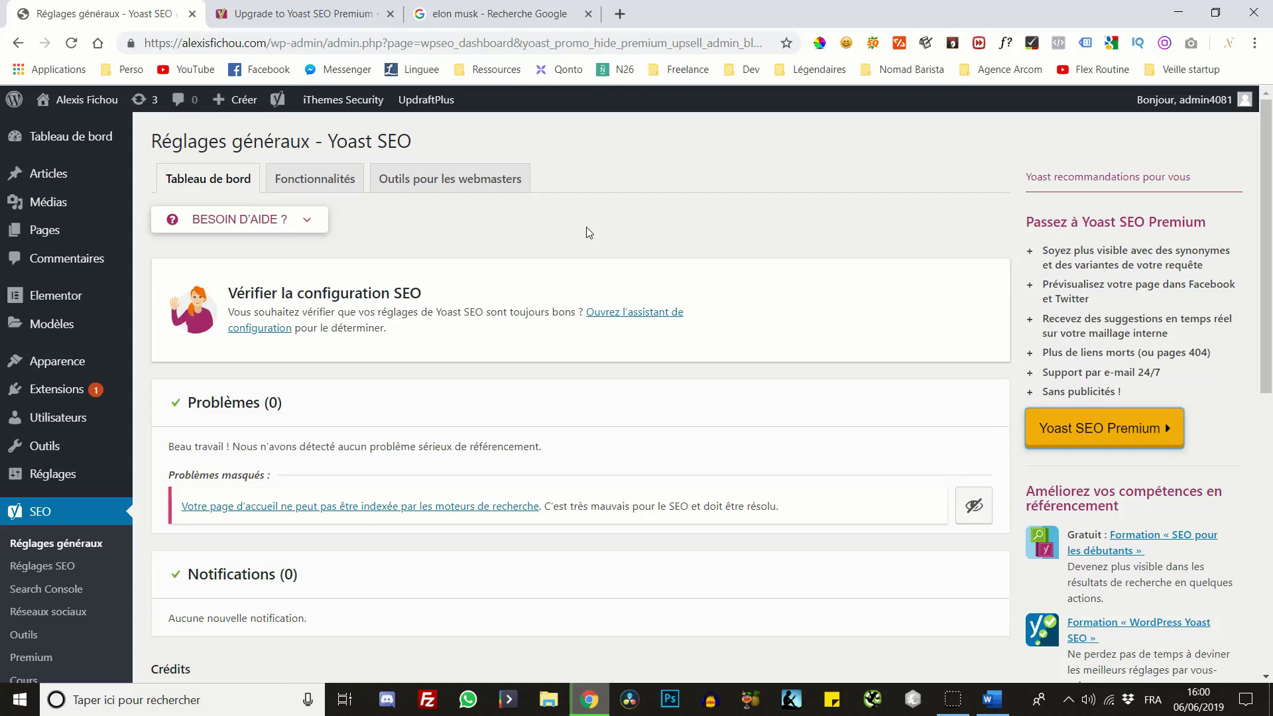
left_click(304, 14)
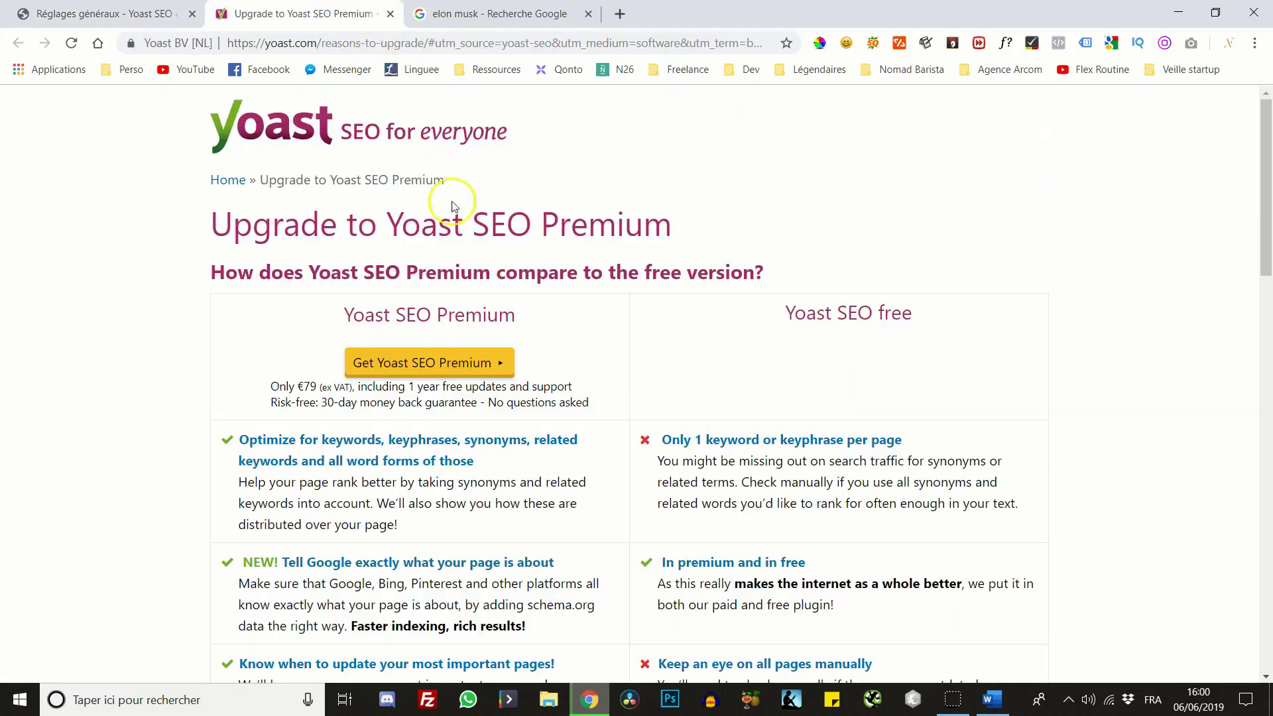
Compare the Yoast SEO Premium and free feature columns, including the Premium price, on the upgrade page
scroll(390, 276, "down", 1)
scroll(340, 256, "down", 6)
scroll(353, 264, "up", 4)
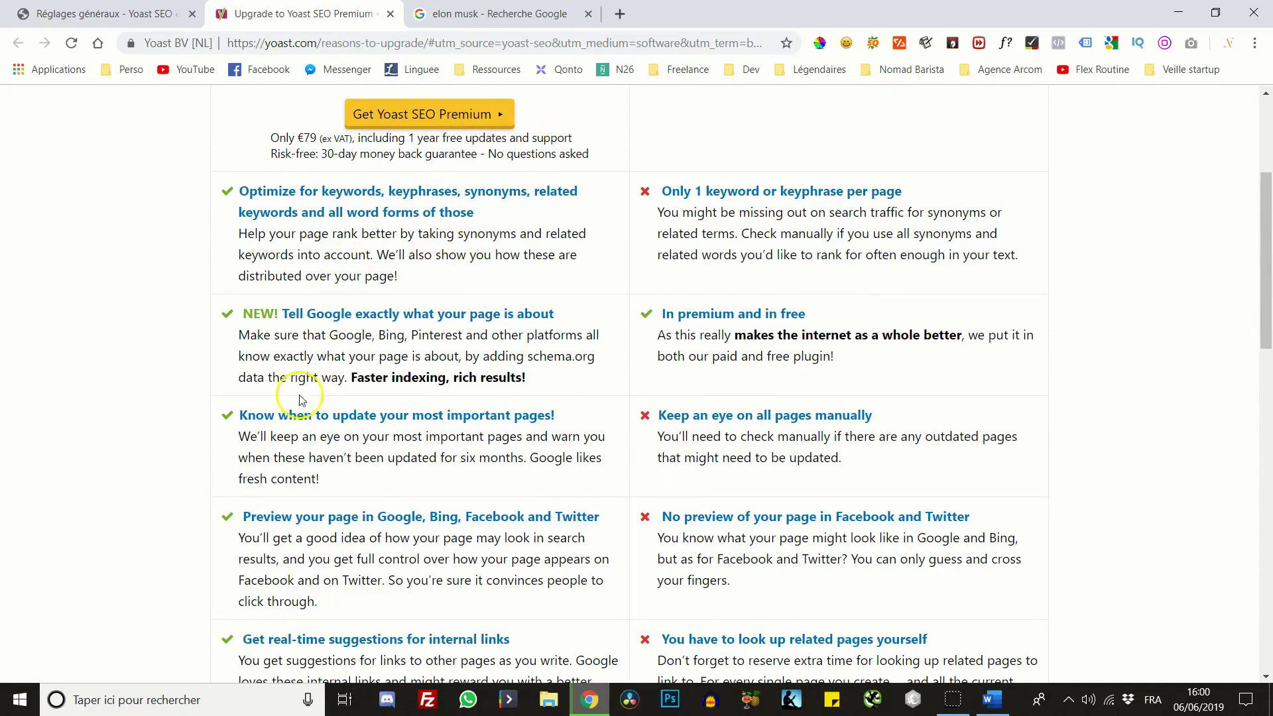
scroll(308, 218, "up", 3)
scroll(307, 446, "down", 5)
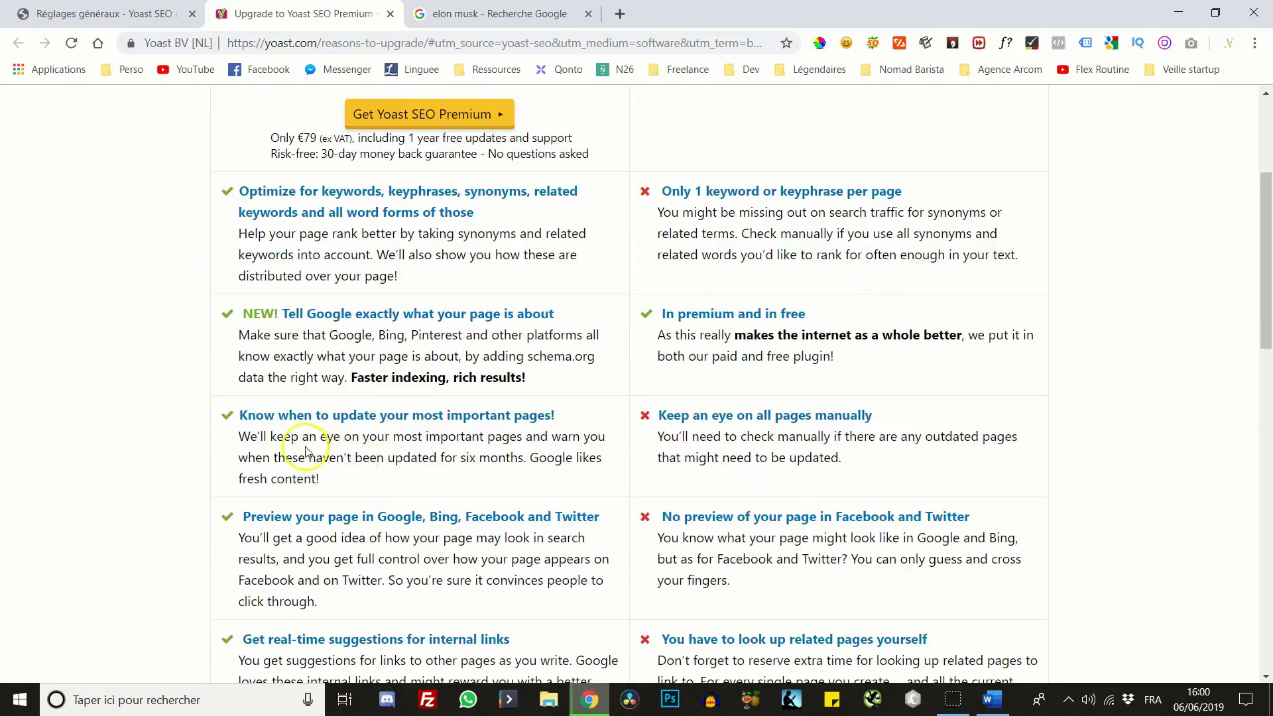
scroll(251, 416, "up", 5)
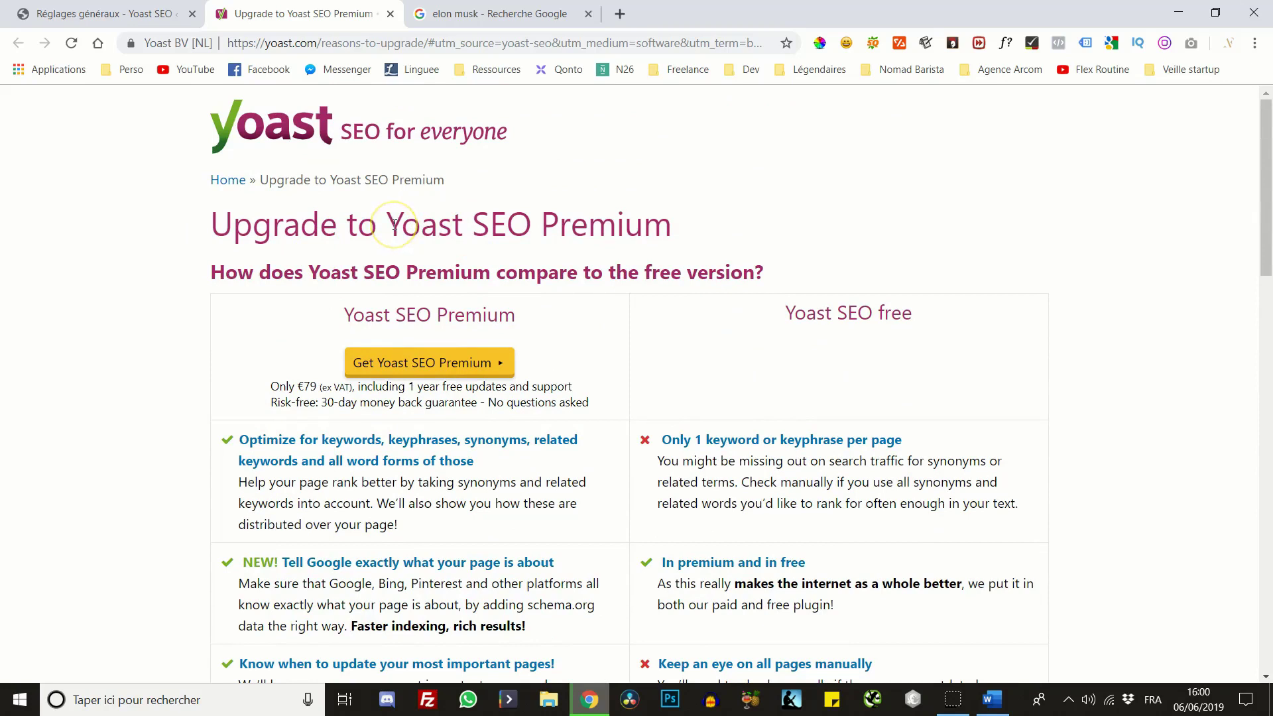
left_click_drag(388, 227, 584, 217)
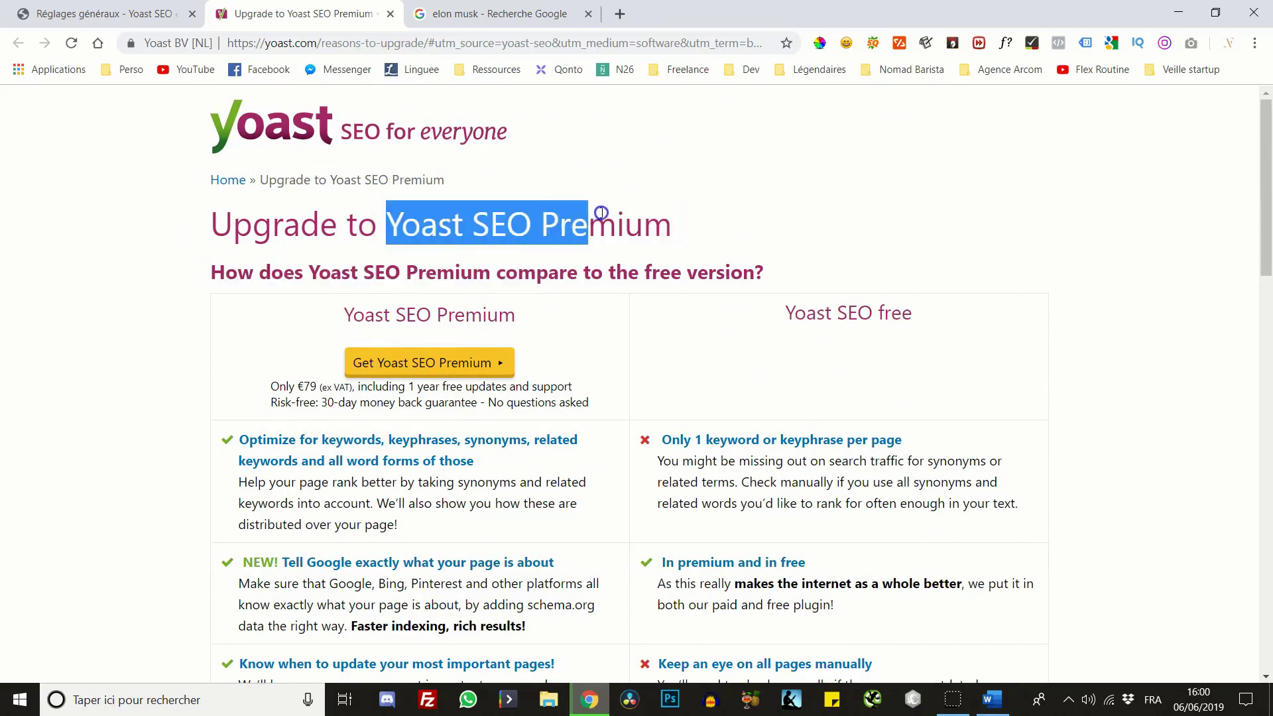
left_click(605, 216)
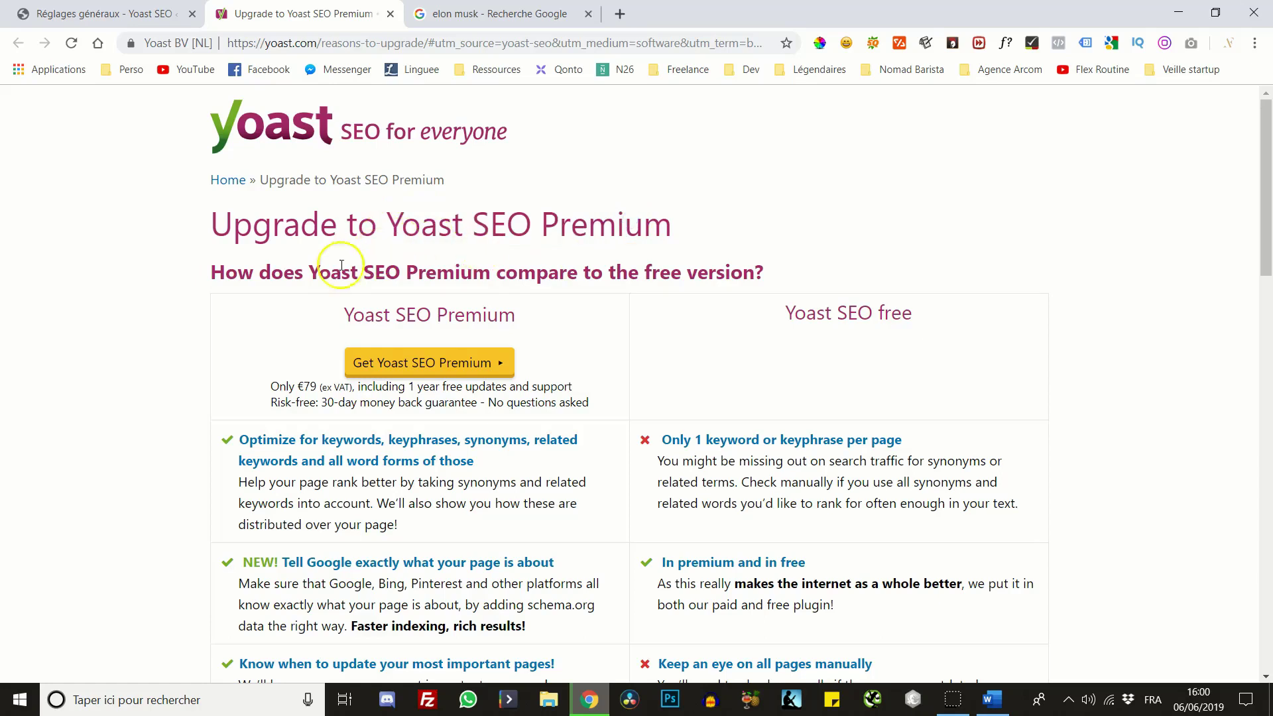
Close the Yoast upgrade and Google search tabs, and review the problems and notifications on the general settings dashboard
left_click(392, 13)
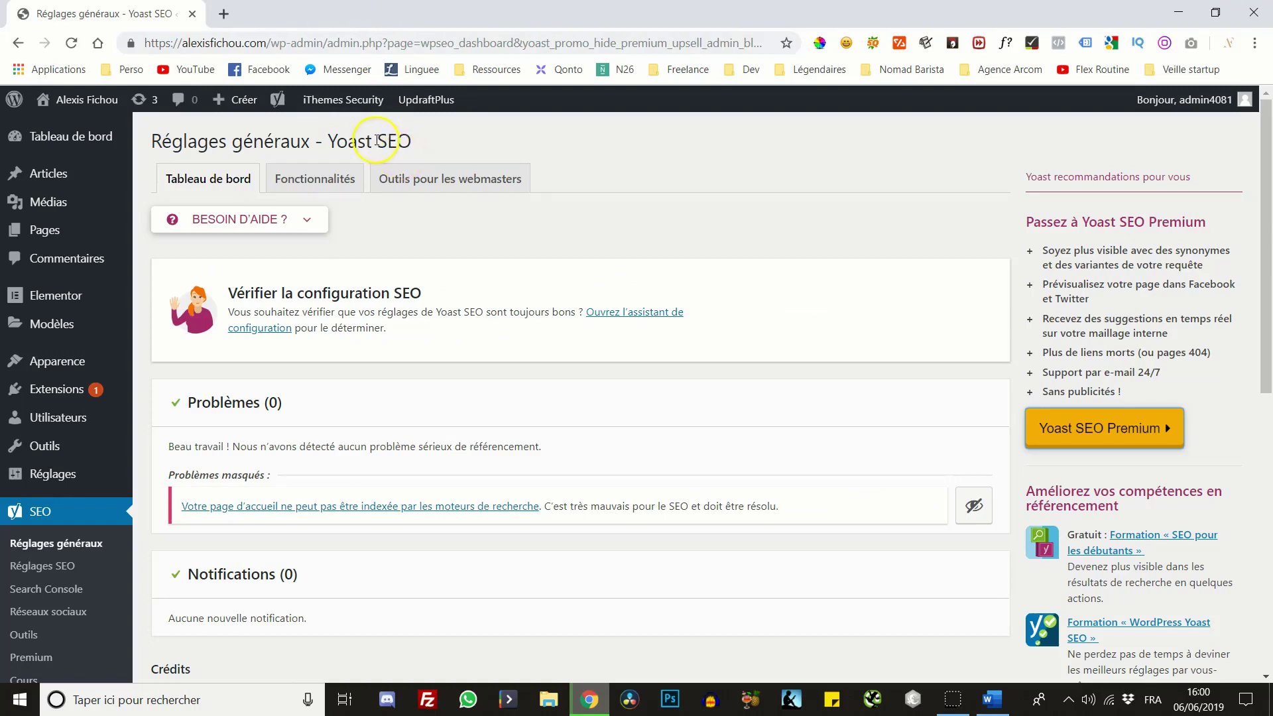
scroll(376, 141, "down", 3)
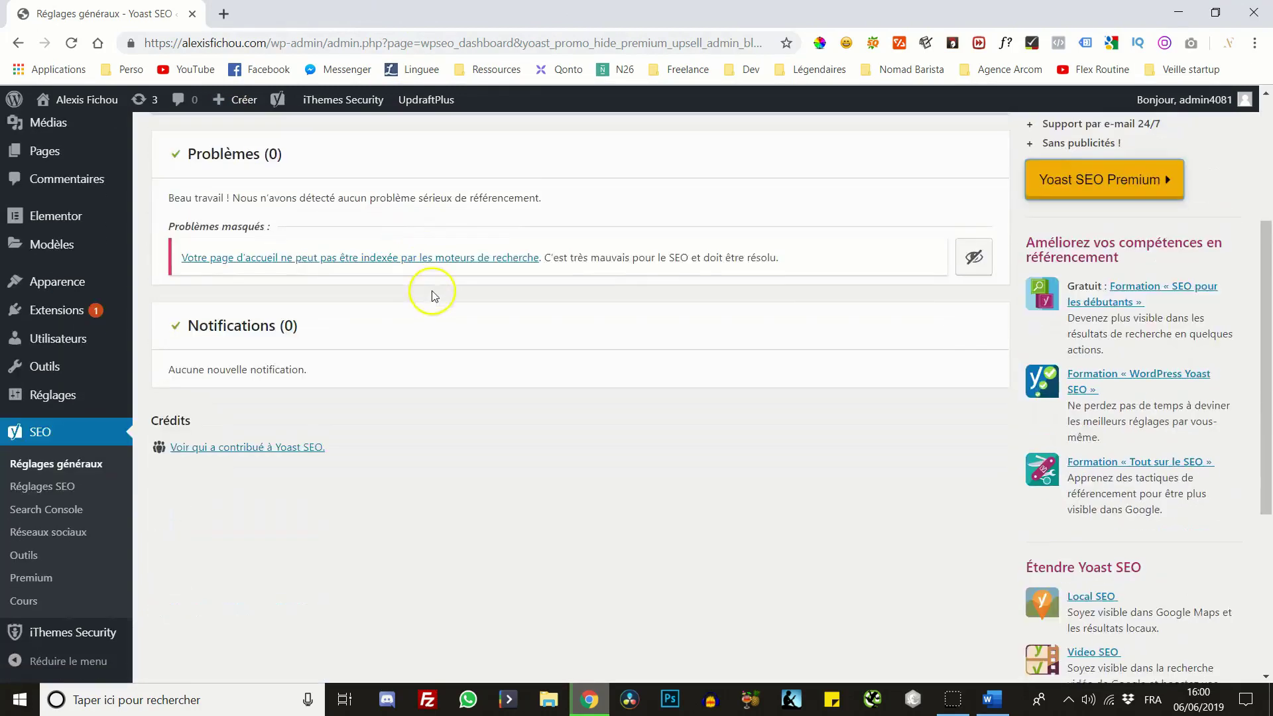
scroll(426, 292, "up", 3)
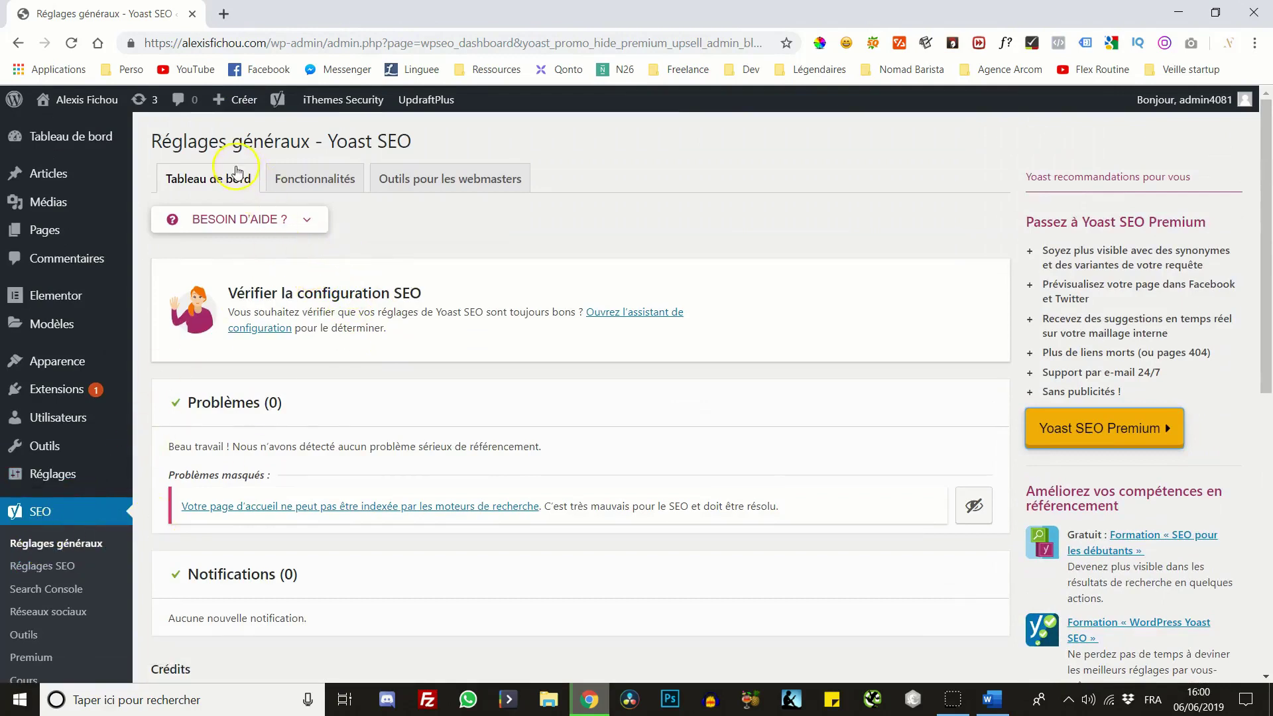
scroll(269, 341, "down", 1)
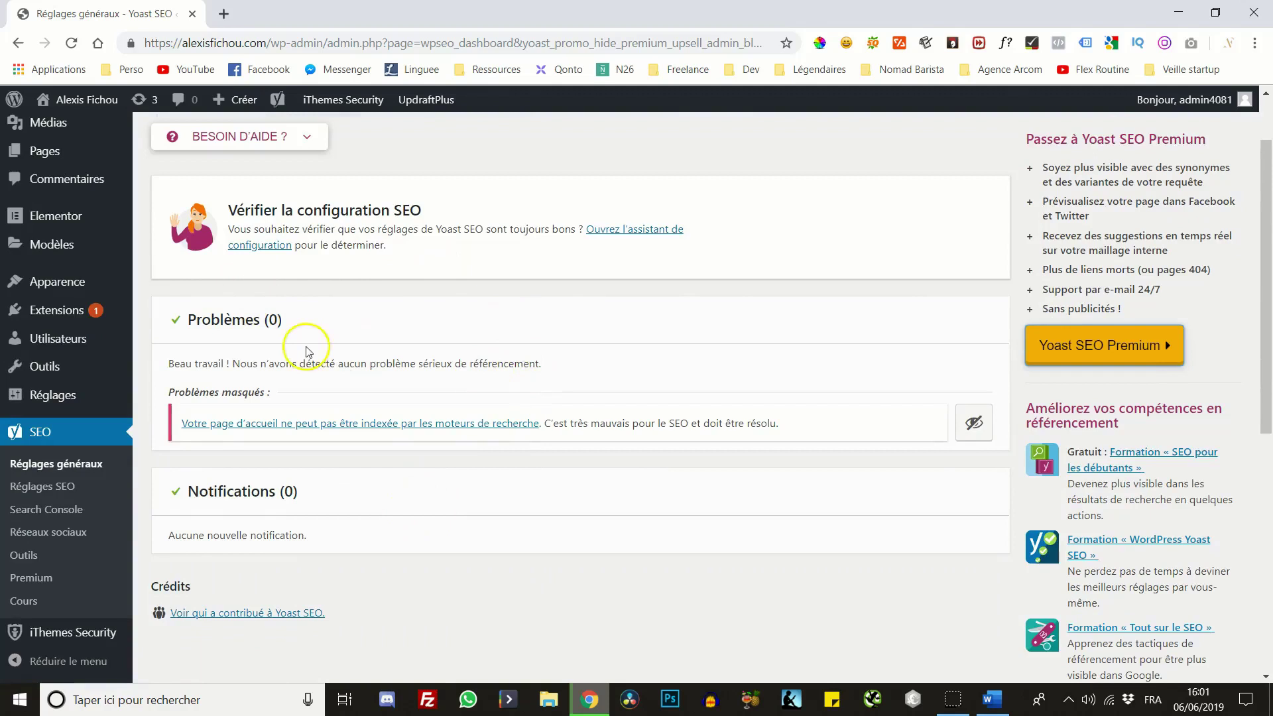
scroll(310, 345, "up", 1)
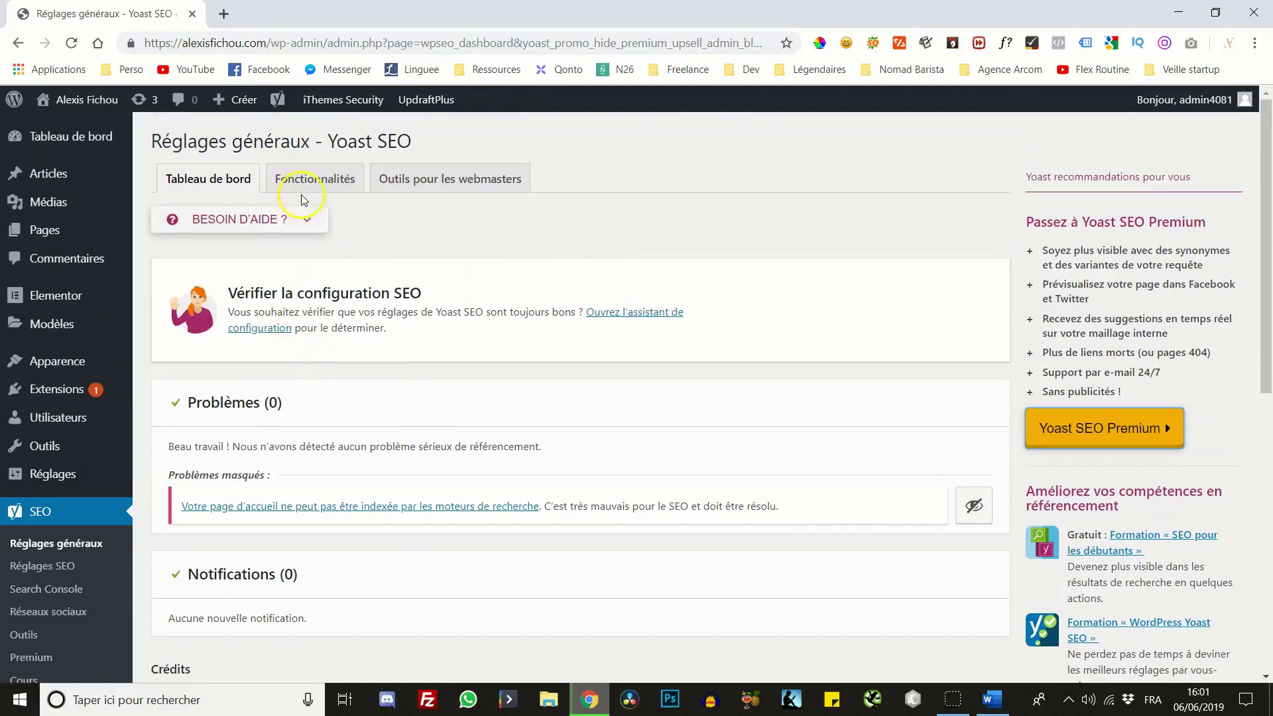
Open the Yoast features settings (Fonctionnalités) and set "Analyse de la lisibilité" to Désactivé
left_click(313, 178)
scroll(358, 298, "down", 1)
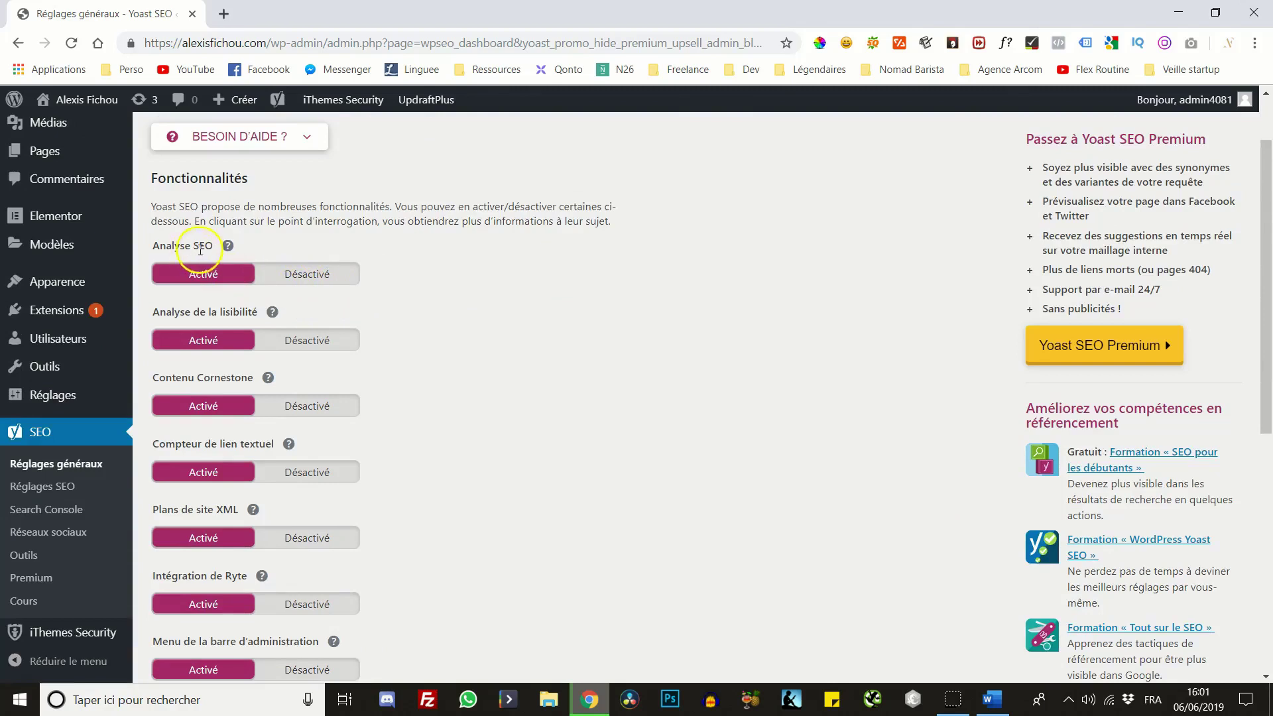
scroll(225, 250, "down", 1)
scroll(224, 250, "up", 1)
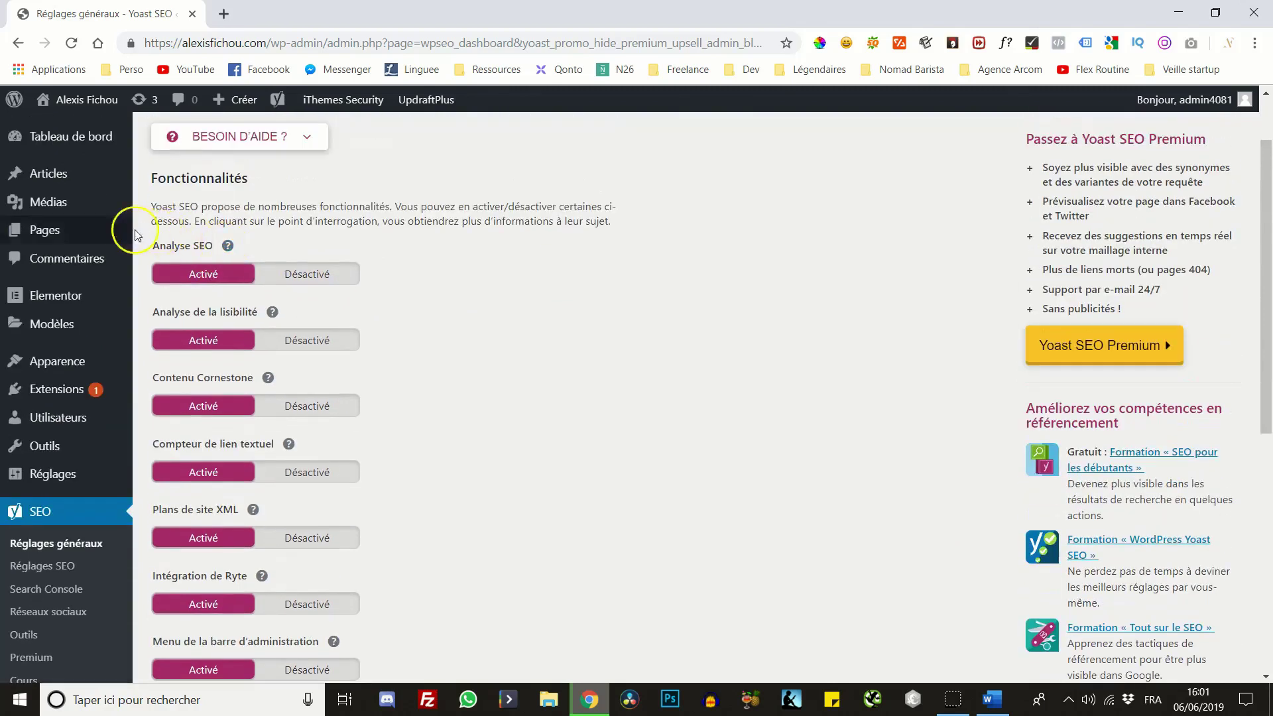
mouse_move(77, 229)
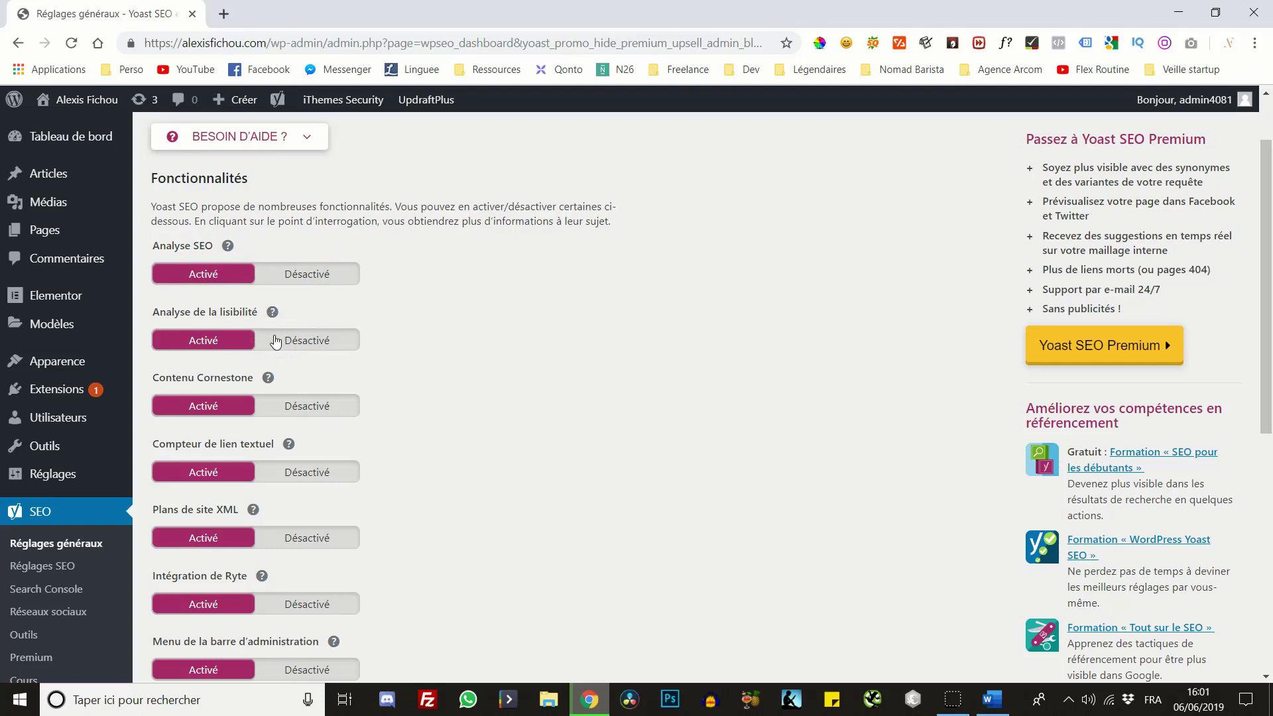
left_click(289, 341)
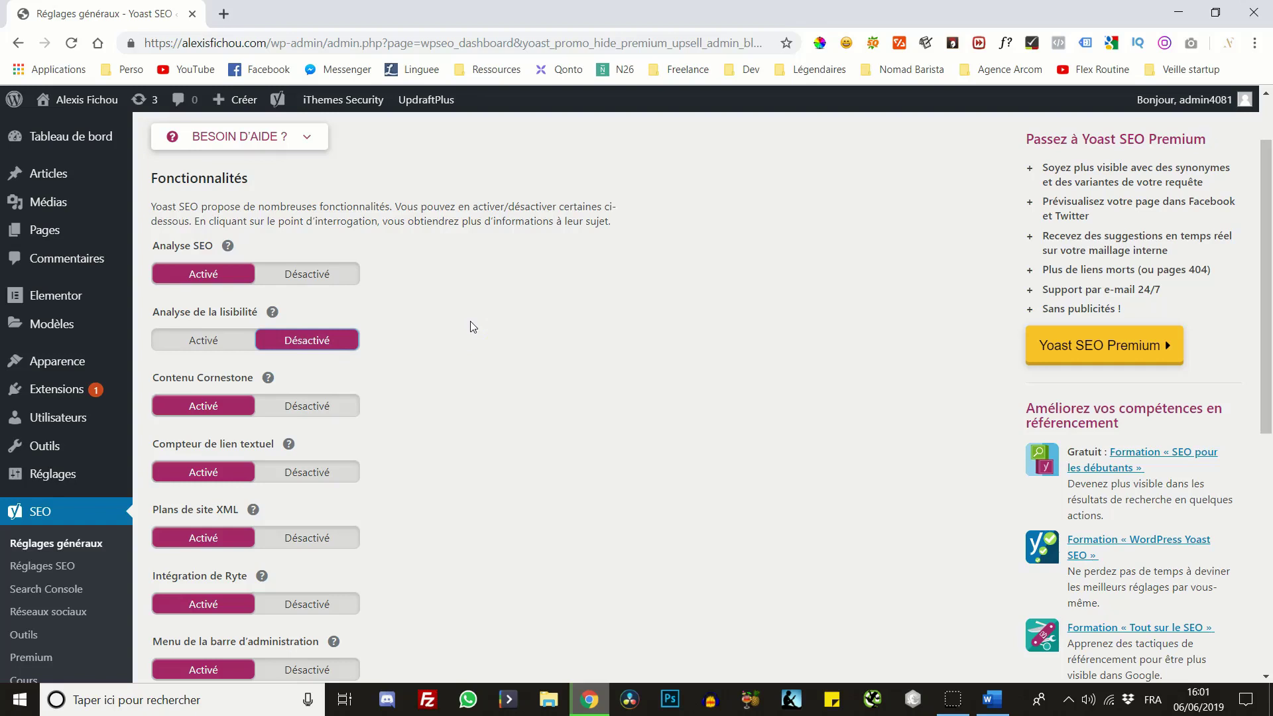
Review the remaining Yoast feature switches and set "Menu de la barre d'administration" to Désactivé
scroll(371, 345, "down", 1)
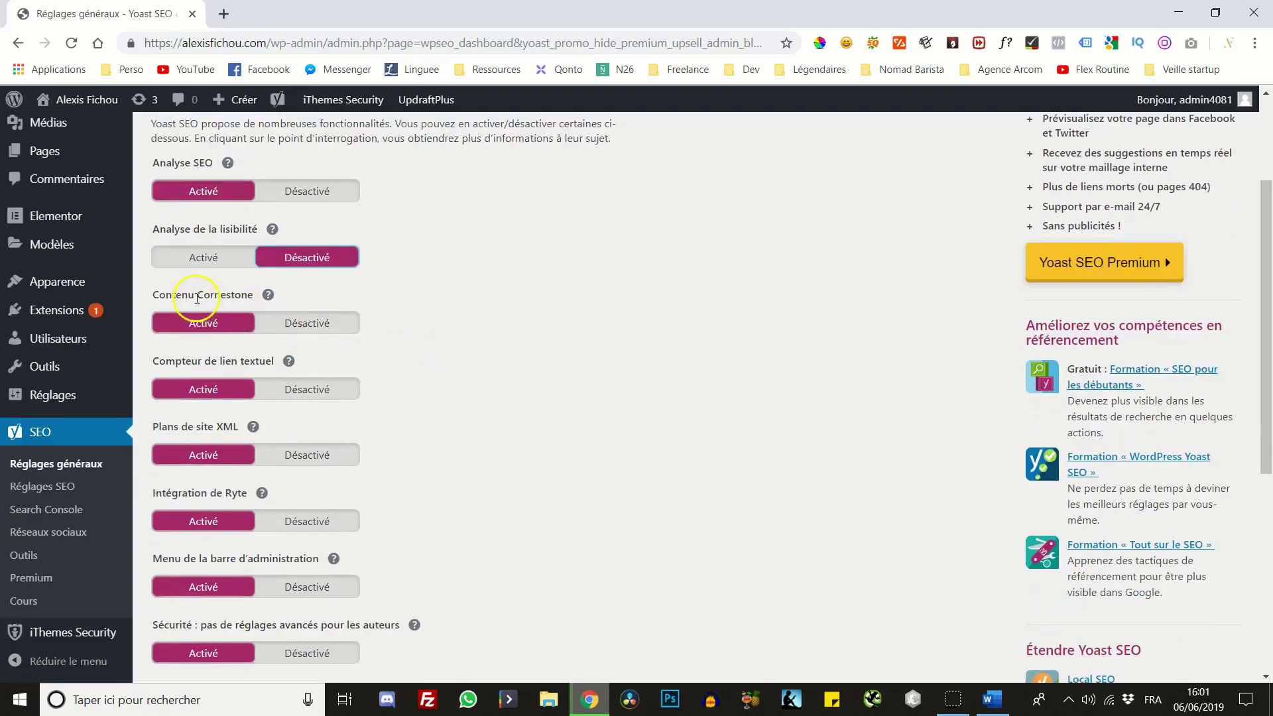
scroll(219, 338, "down", 1)
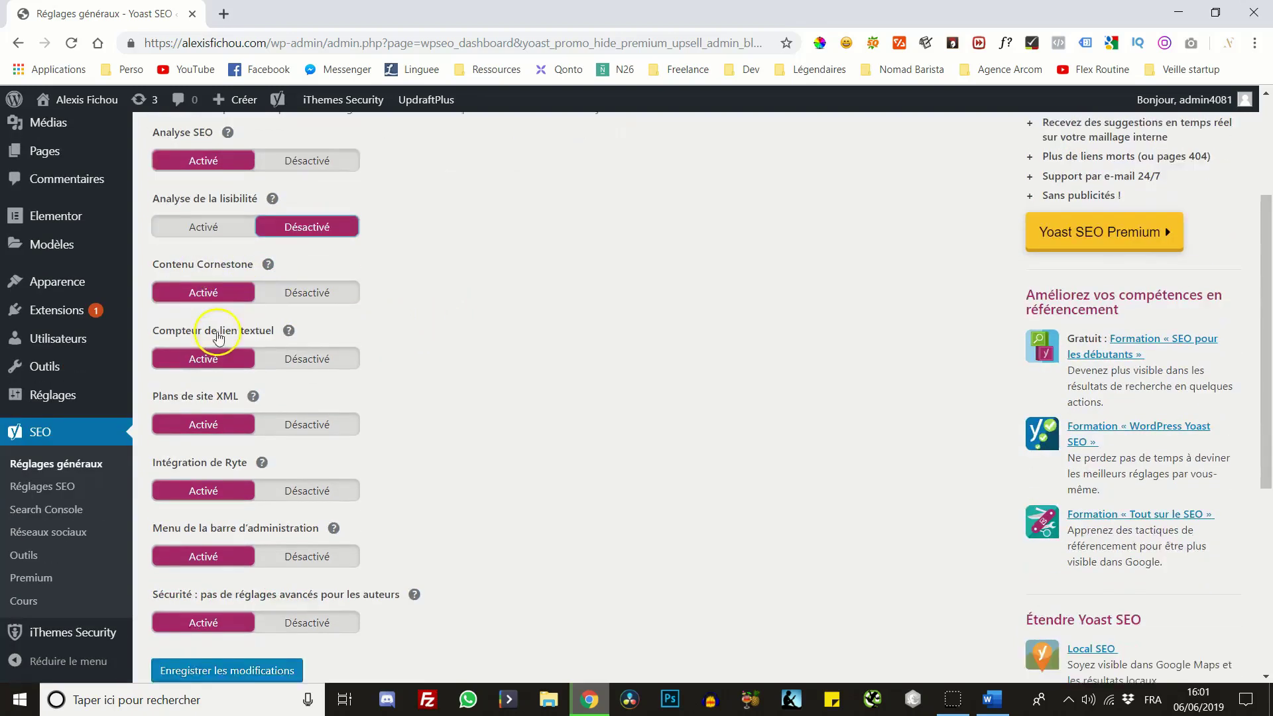
scroll(219, 338, "down", 1)
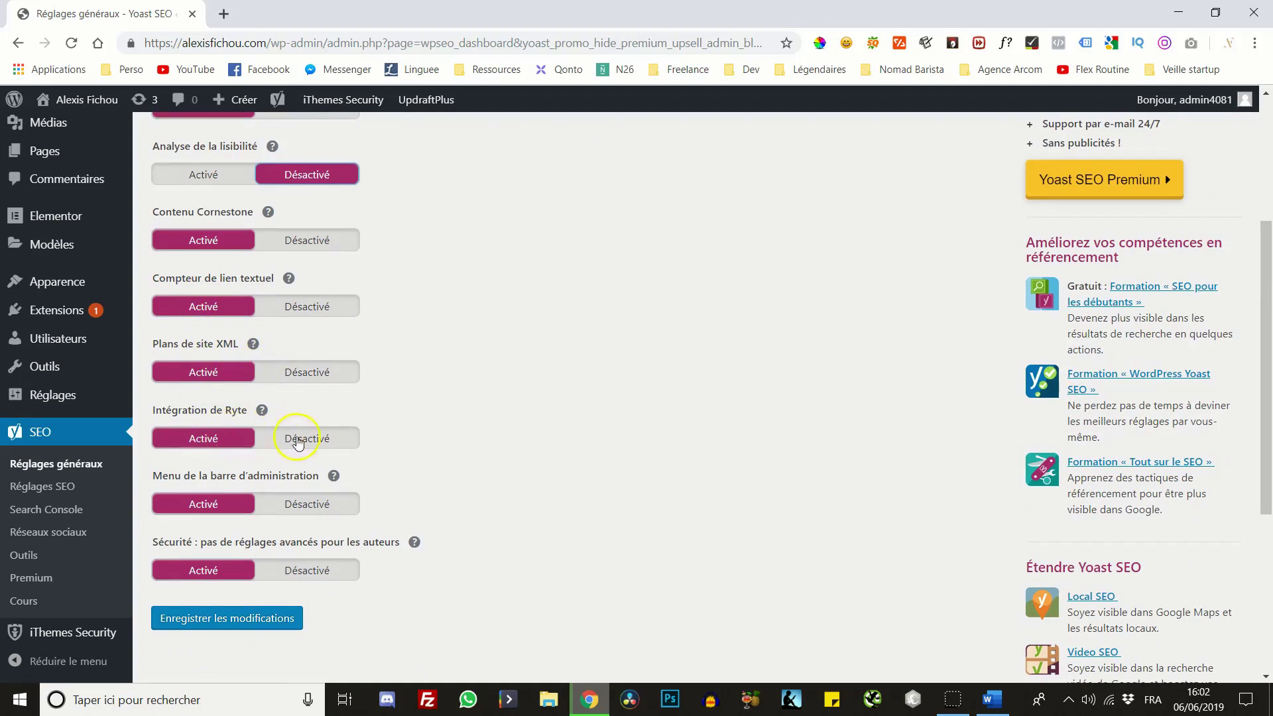
scroll(239, 431, "down", 1)
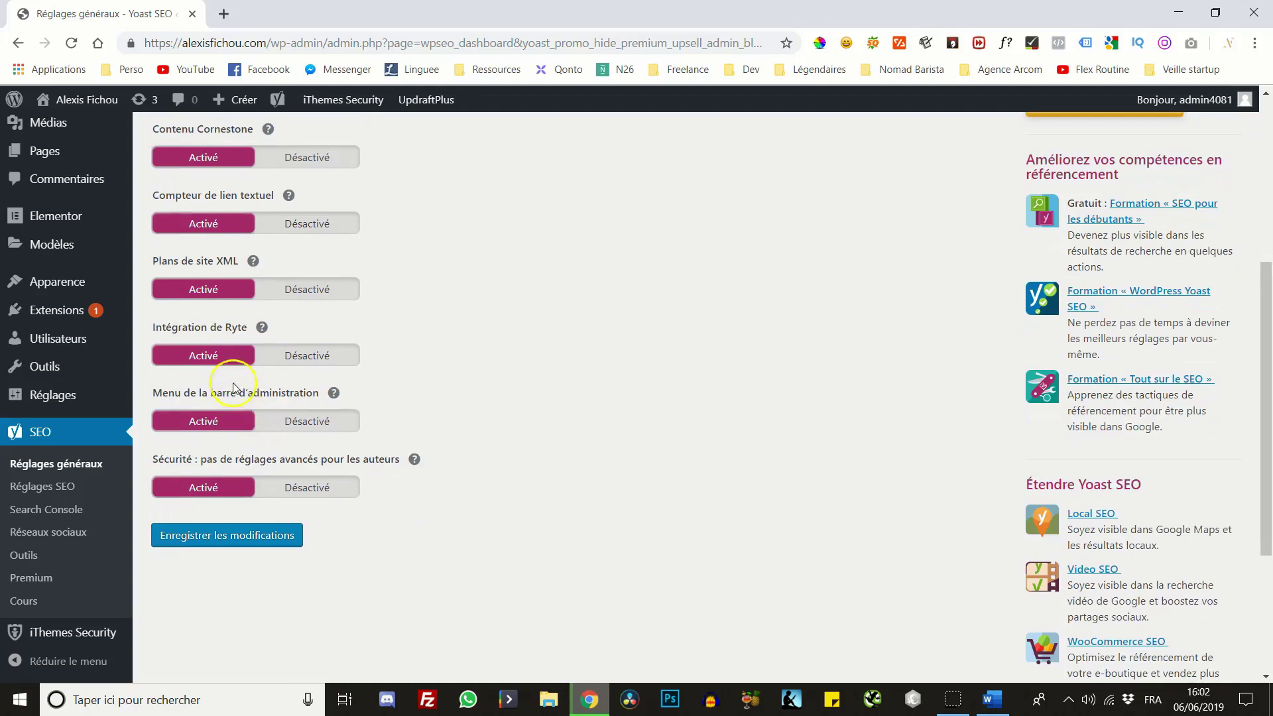
left_click(290, 426)
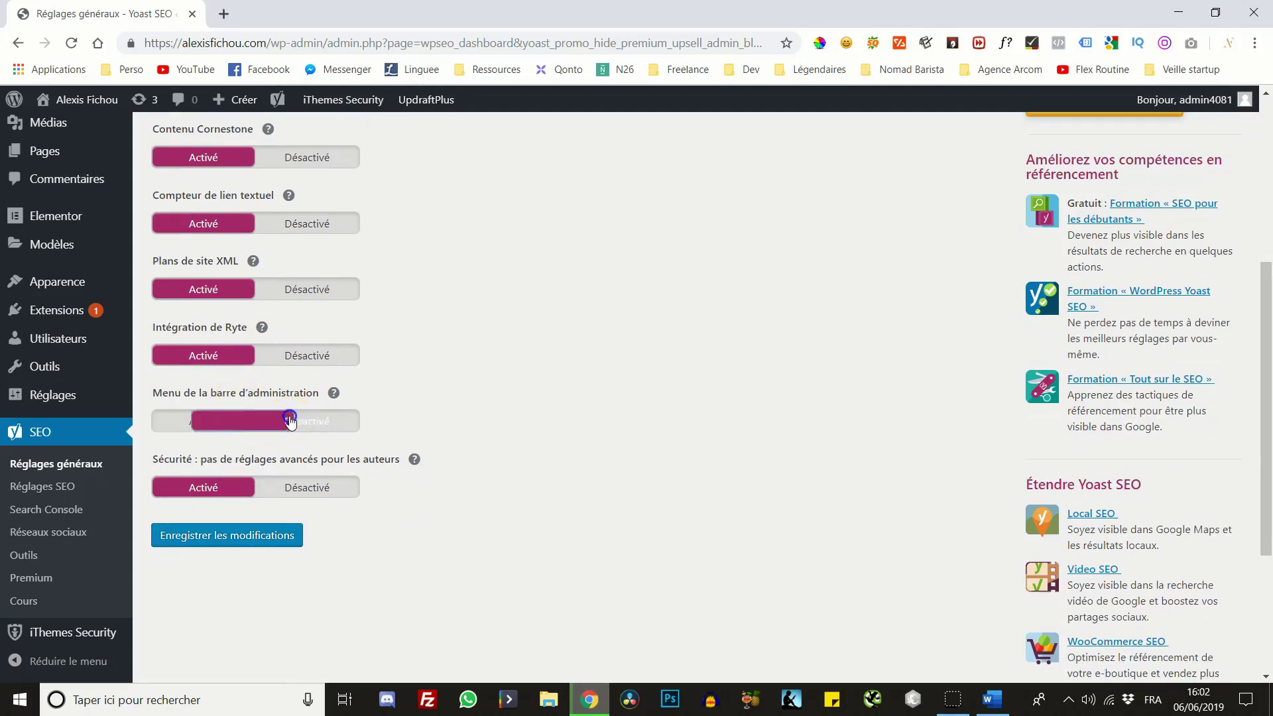
mouse_move(274, 105)
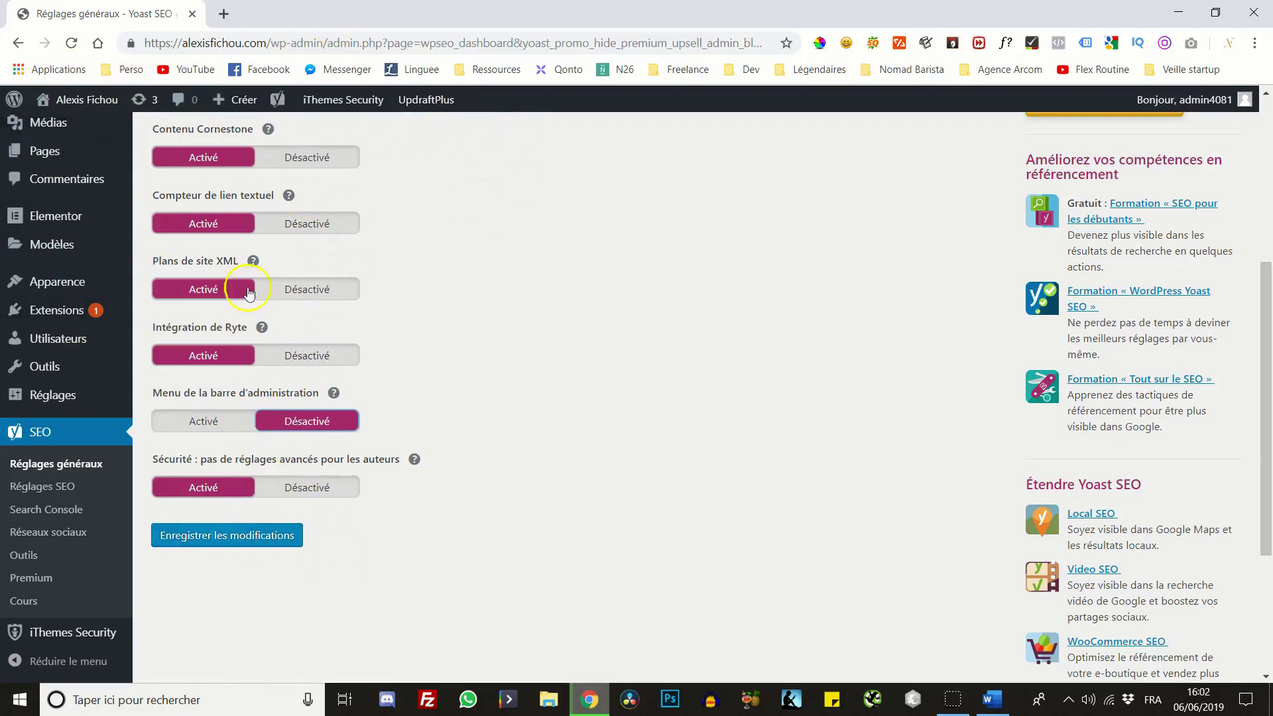
Set "Sécurité : pas de réglages avancés pour les auteurs" to Désactivé and save the feature changes
left_click(305, 488)
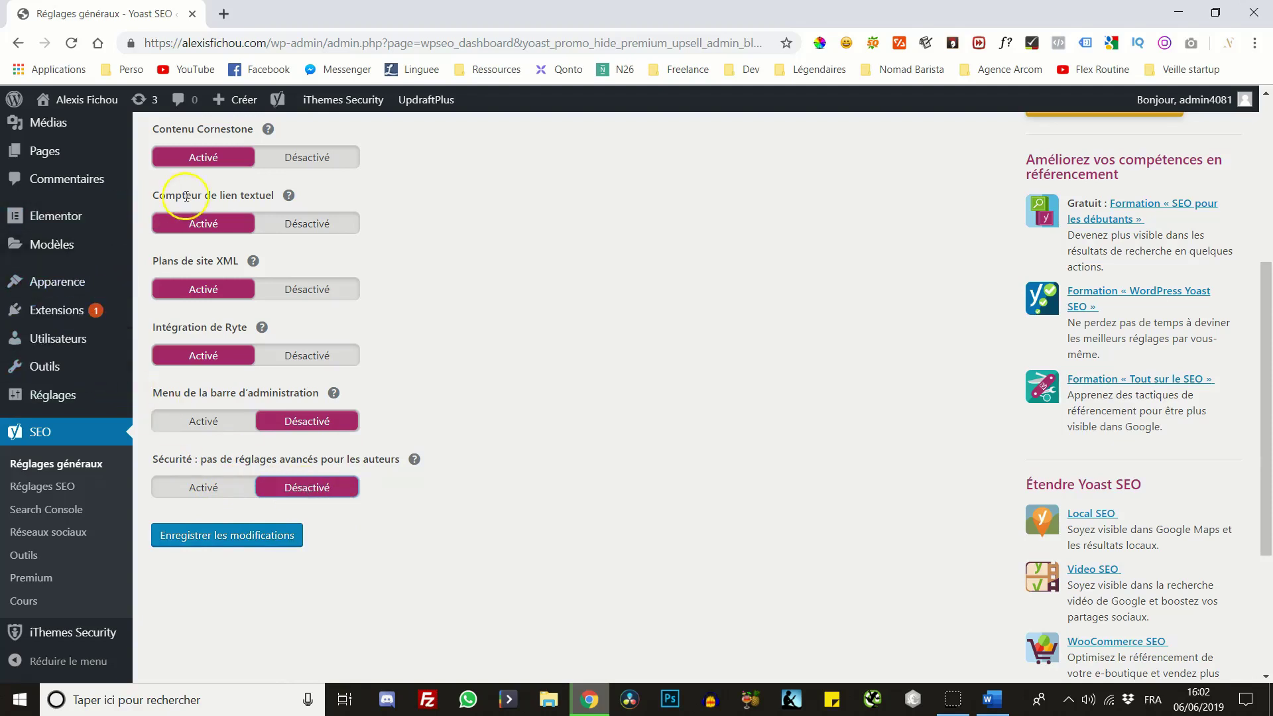
mouse_move(57, 150)
scroll(375, 568, "up", 1)
left_click(282, 618)
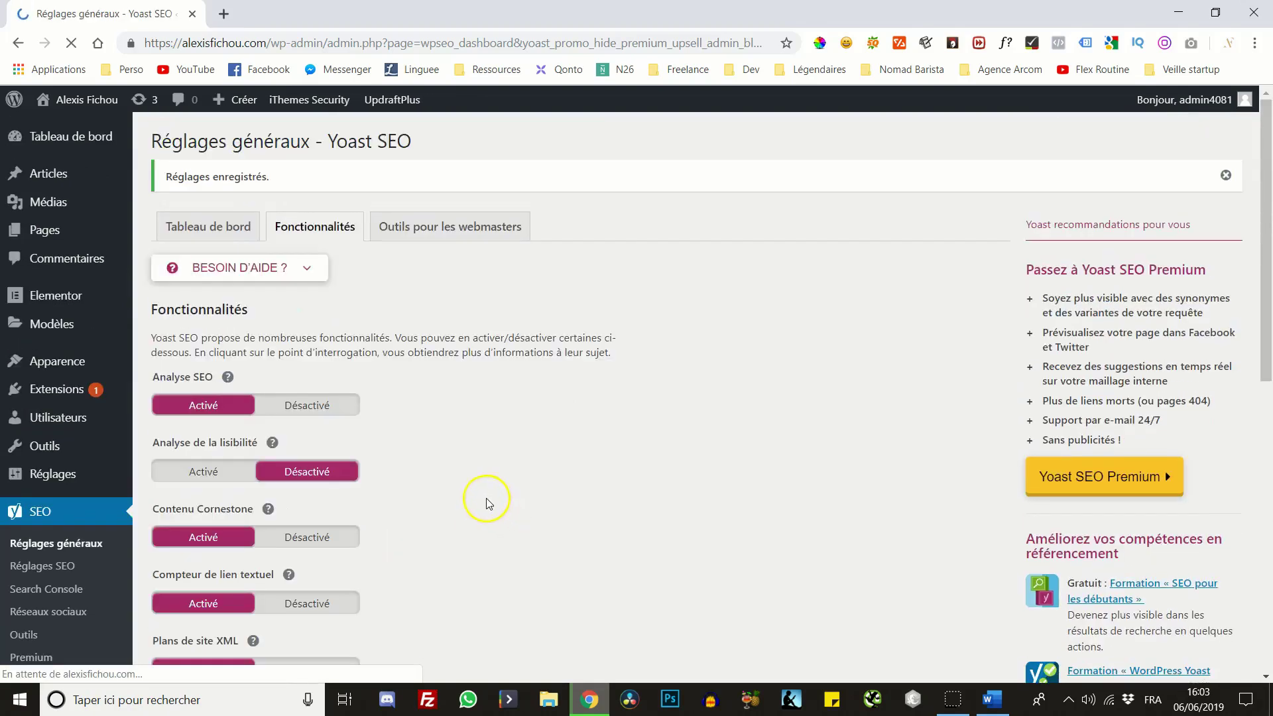
Open the webmaster tools verification settings and examine the Google and Bing verification code fields without filling them in
left_click(423, 229)
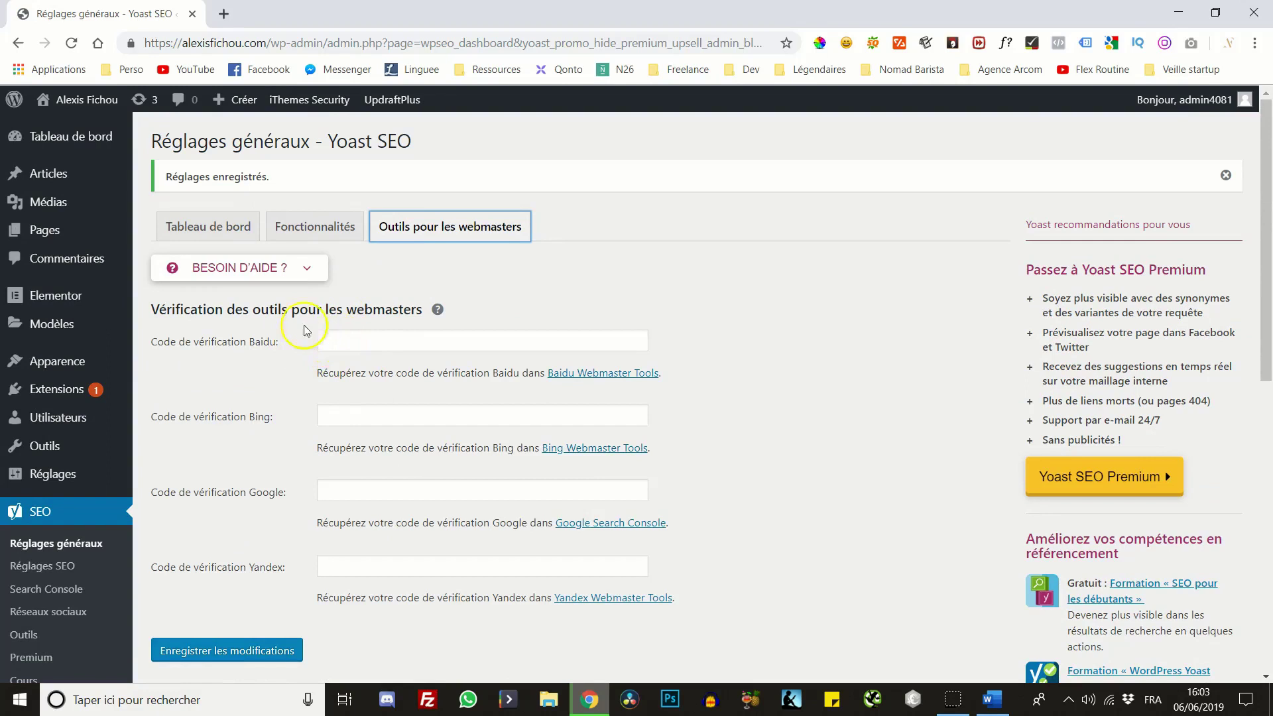
scroll(278, 327, "down", 1)
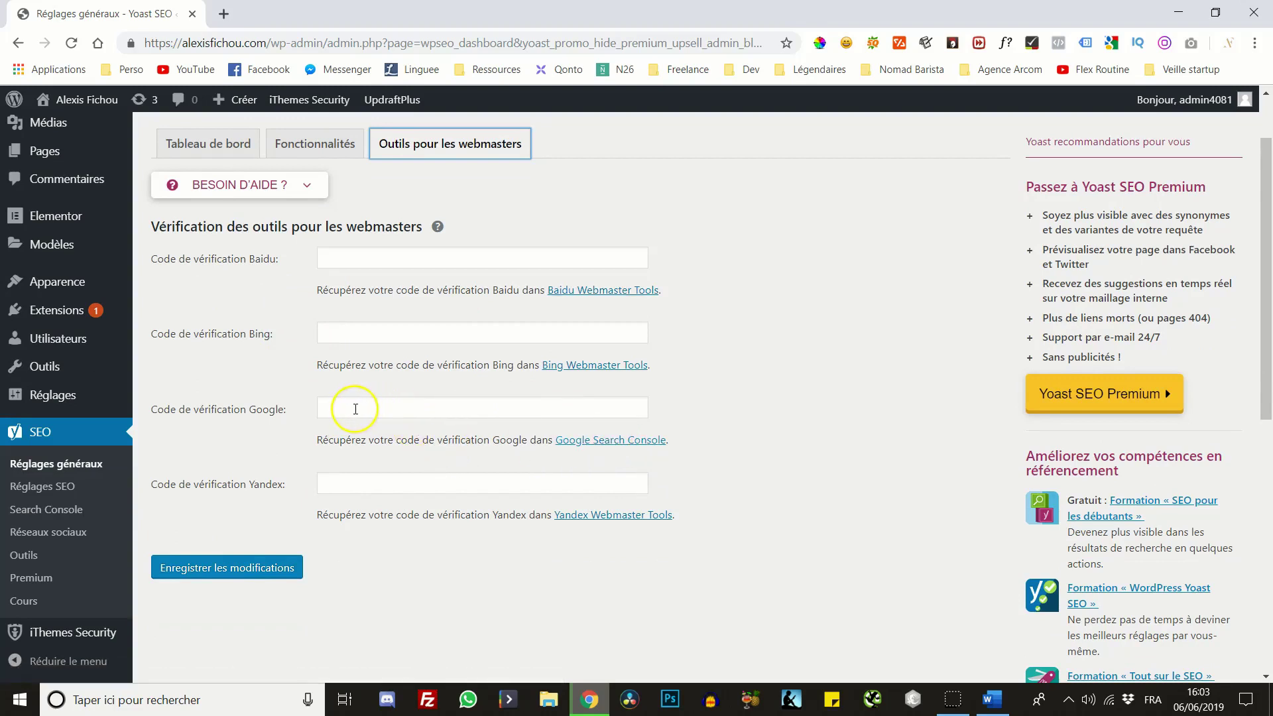
left_click(336, 408)
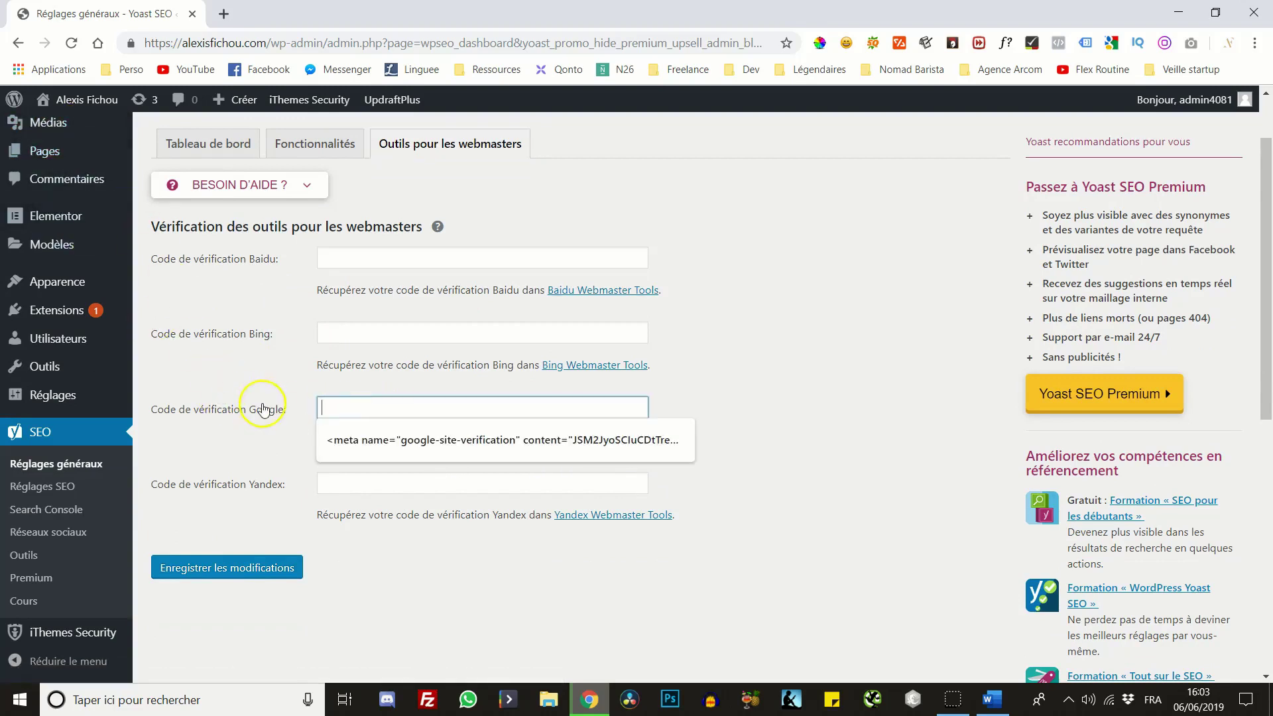
left_click(261, 404)
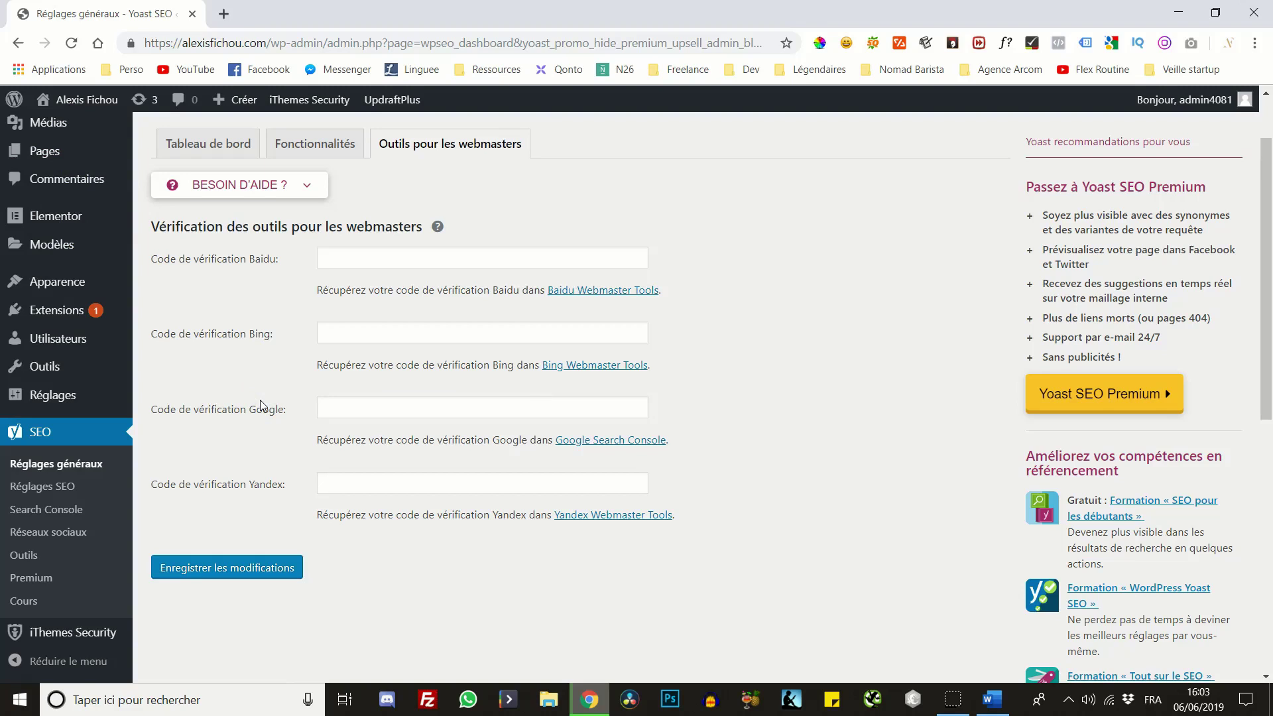
left_click(464, 412)
left_click(431, 407)
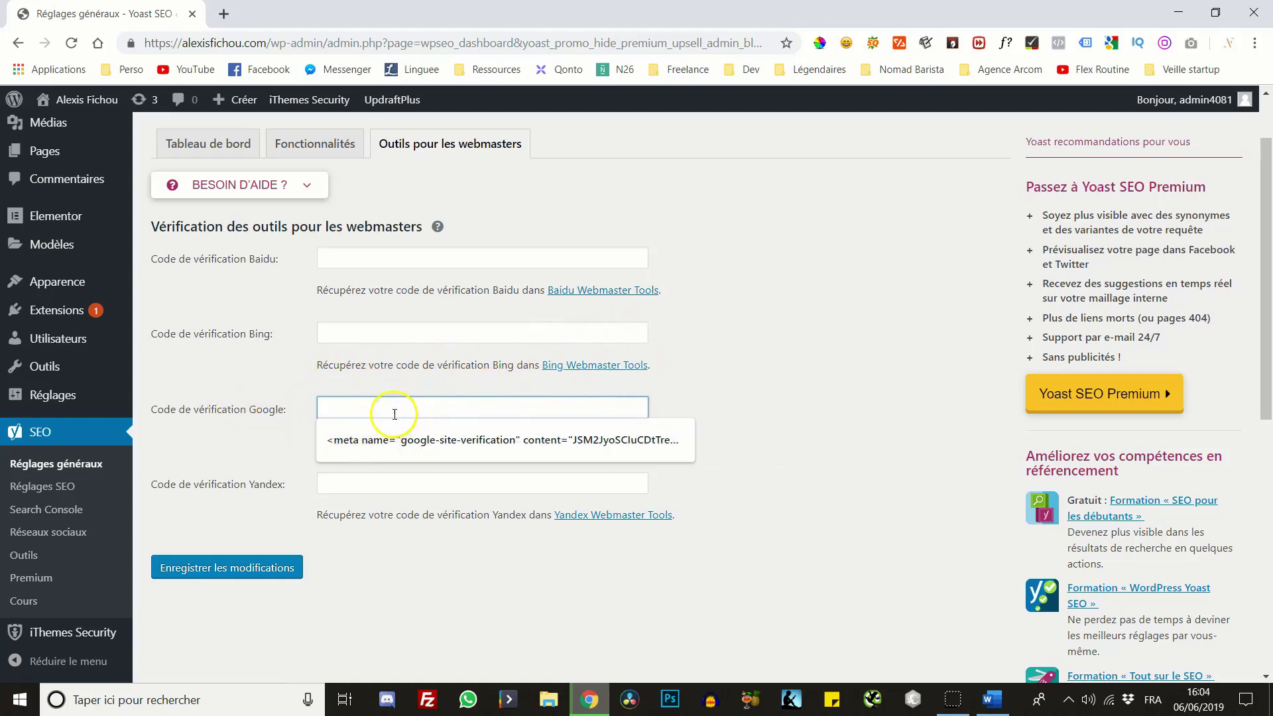
left_click(281, 366)
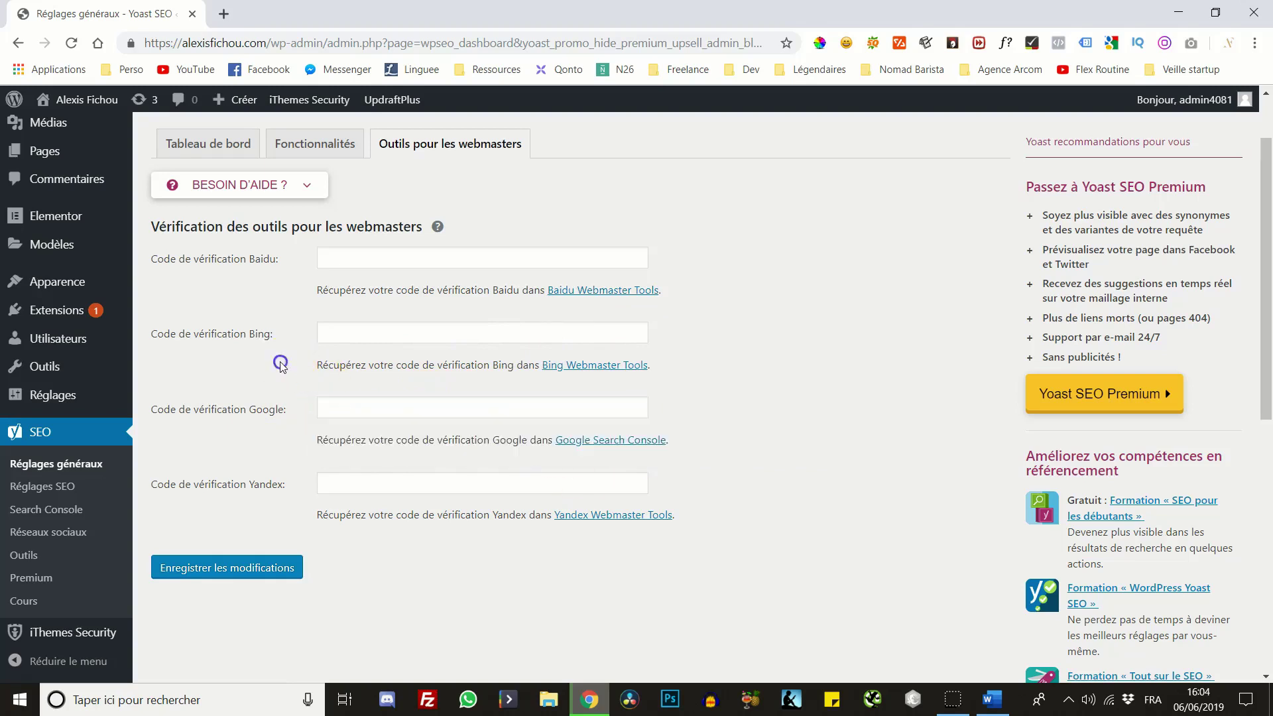
left_click(322, 337)
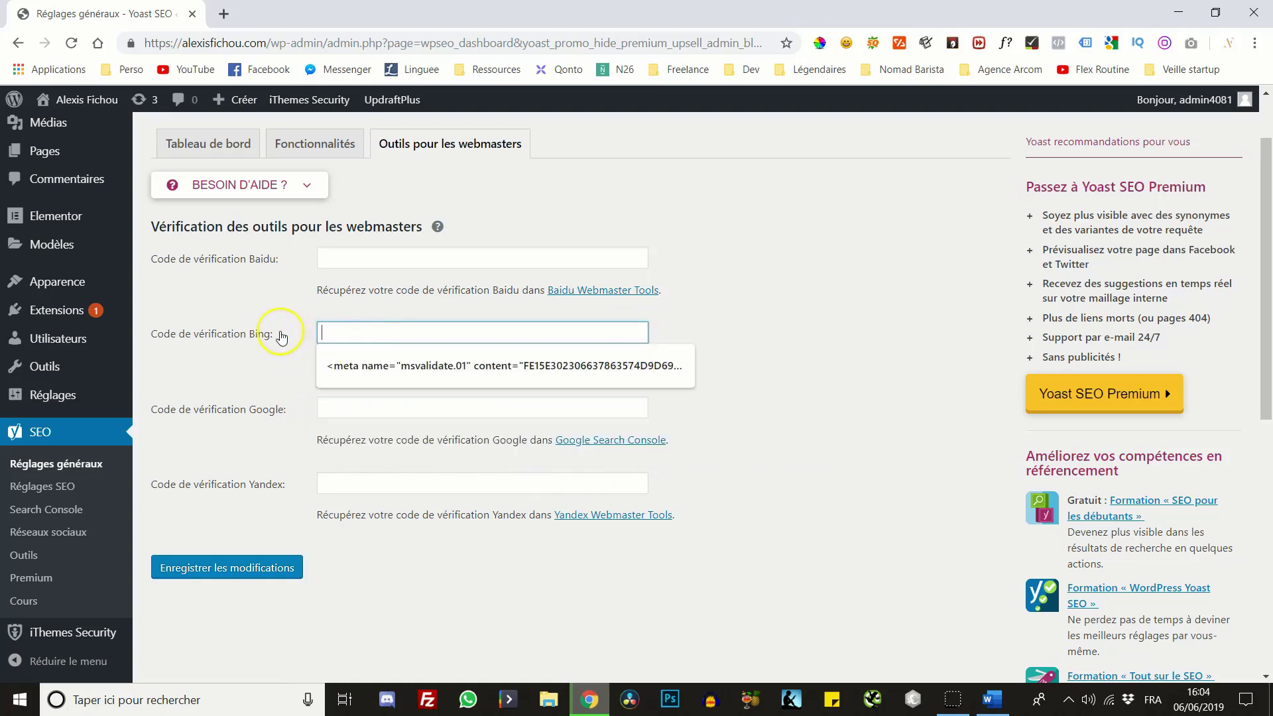
left_click(281, 334)
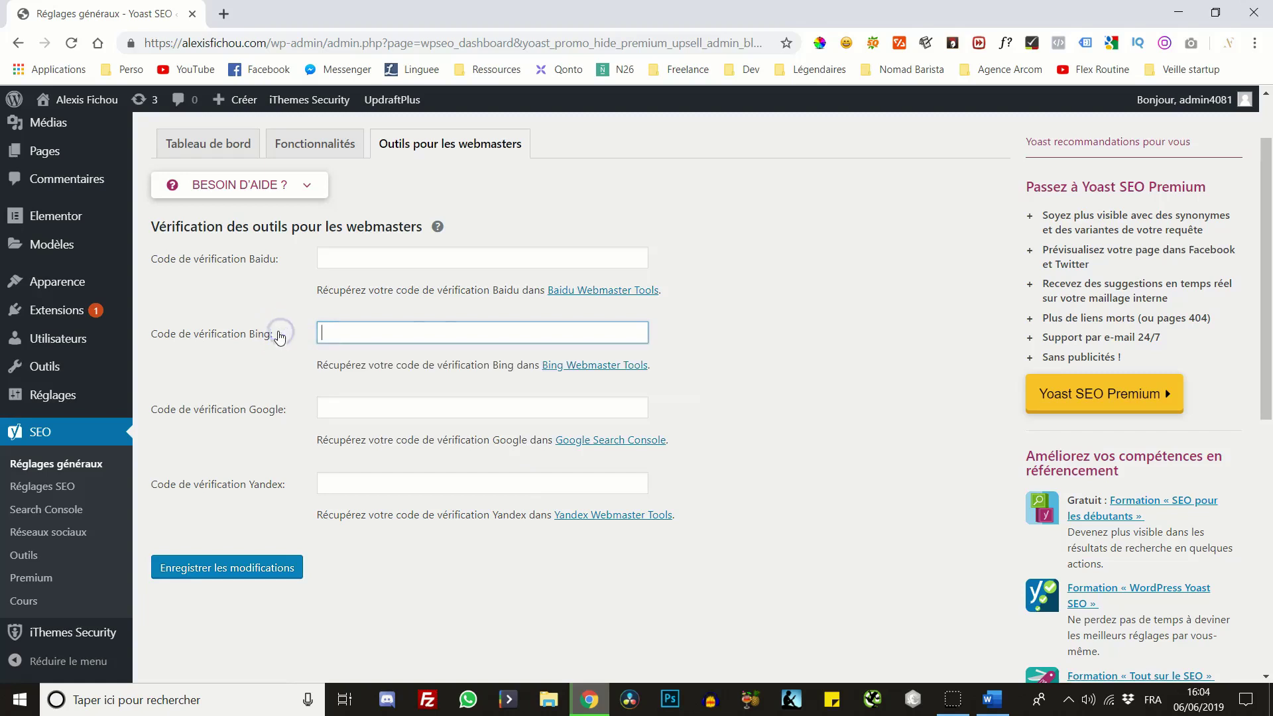
Search Google for "webmaster bing" in a new browser tab
left_click(226, 13)
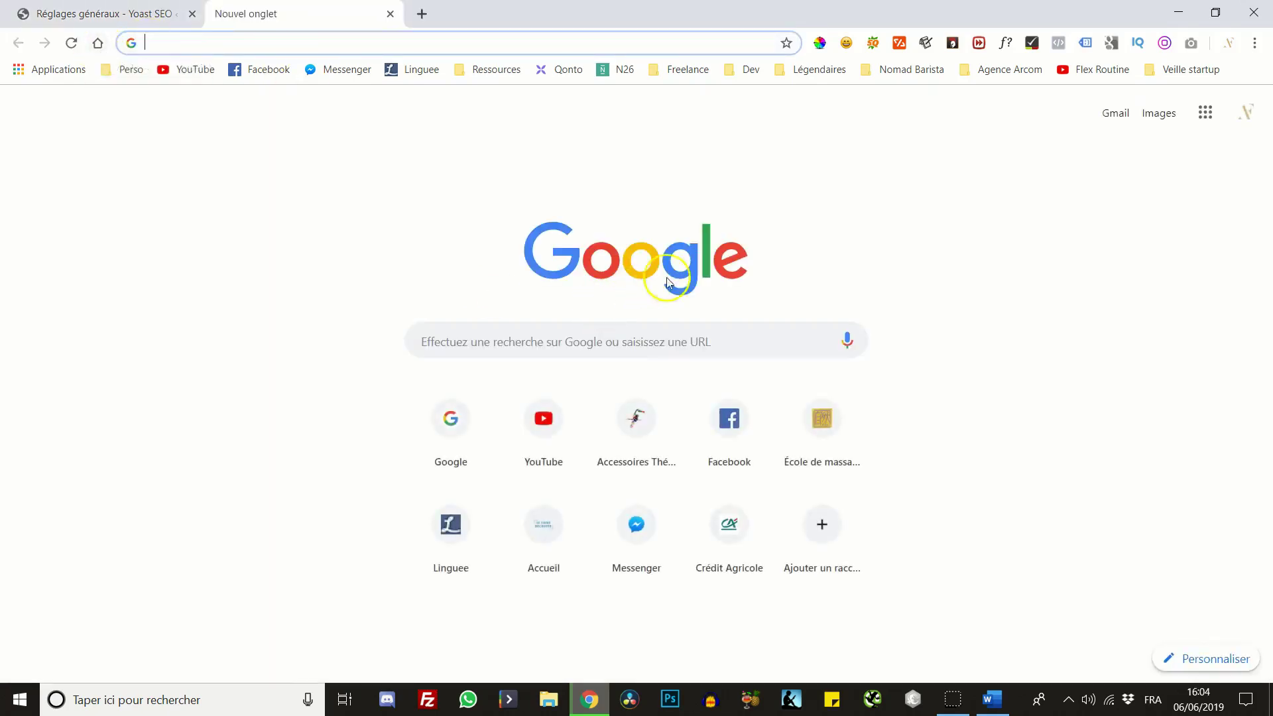
left_click(785, 265)
left_click(528, 259)
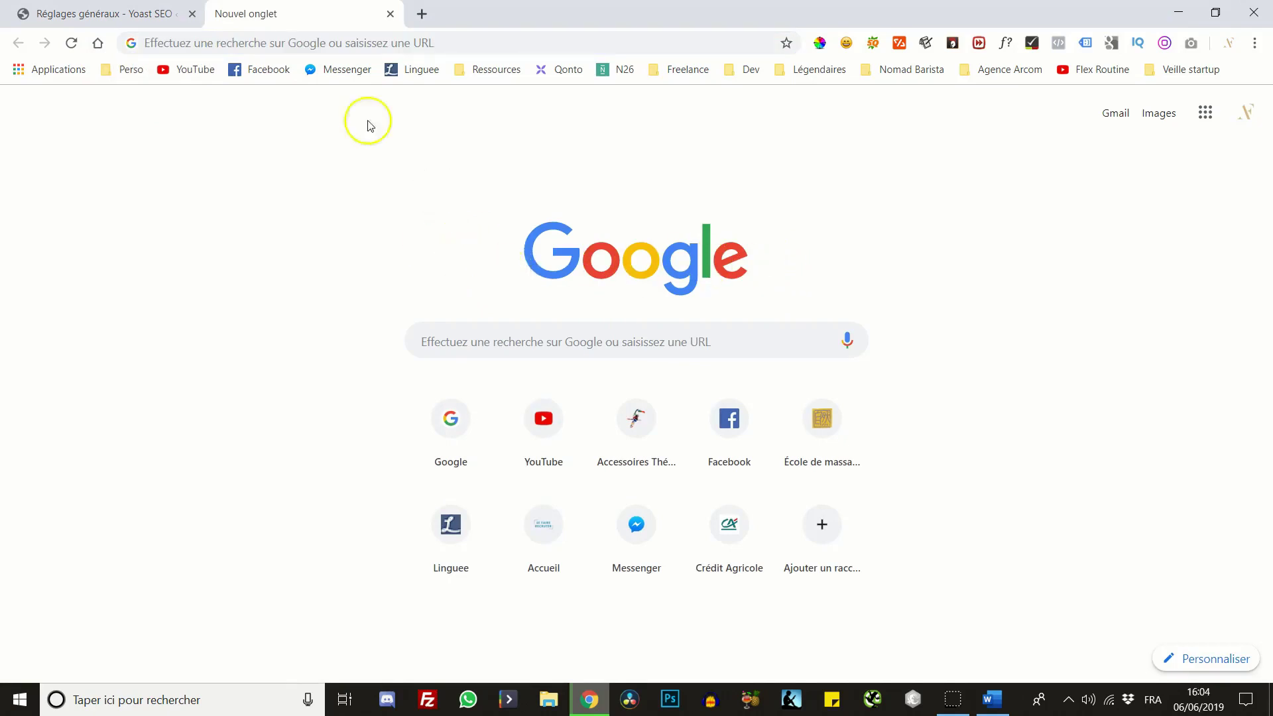
left_click(456, 344)
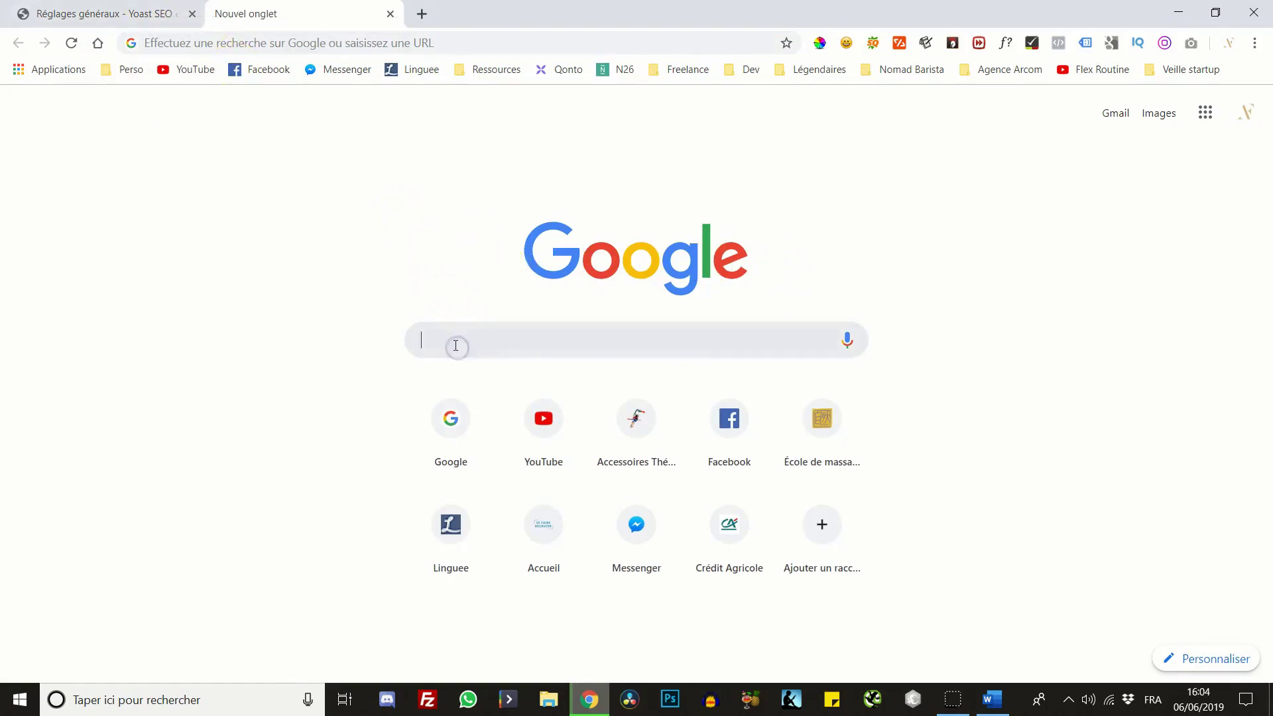
type("webmaster bing")
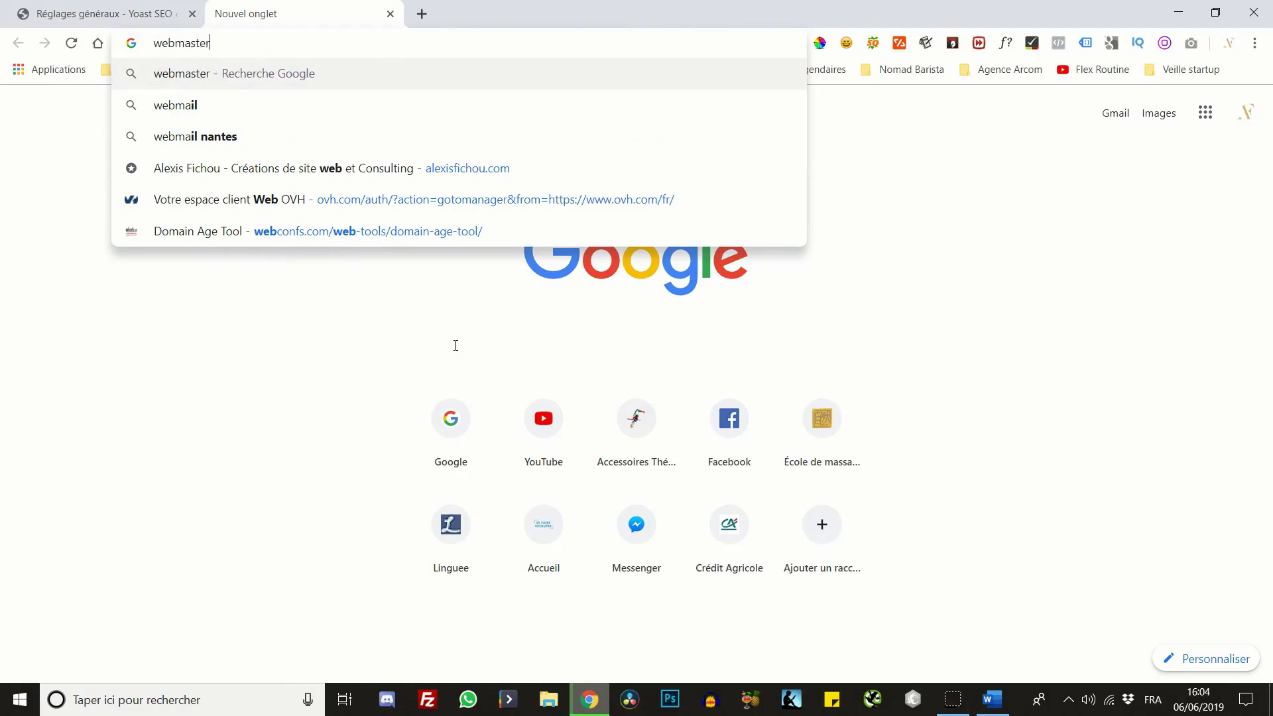
key("Return")
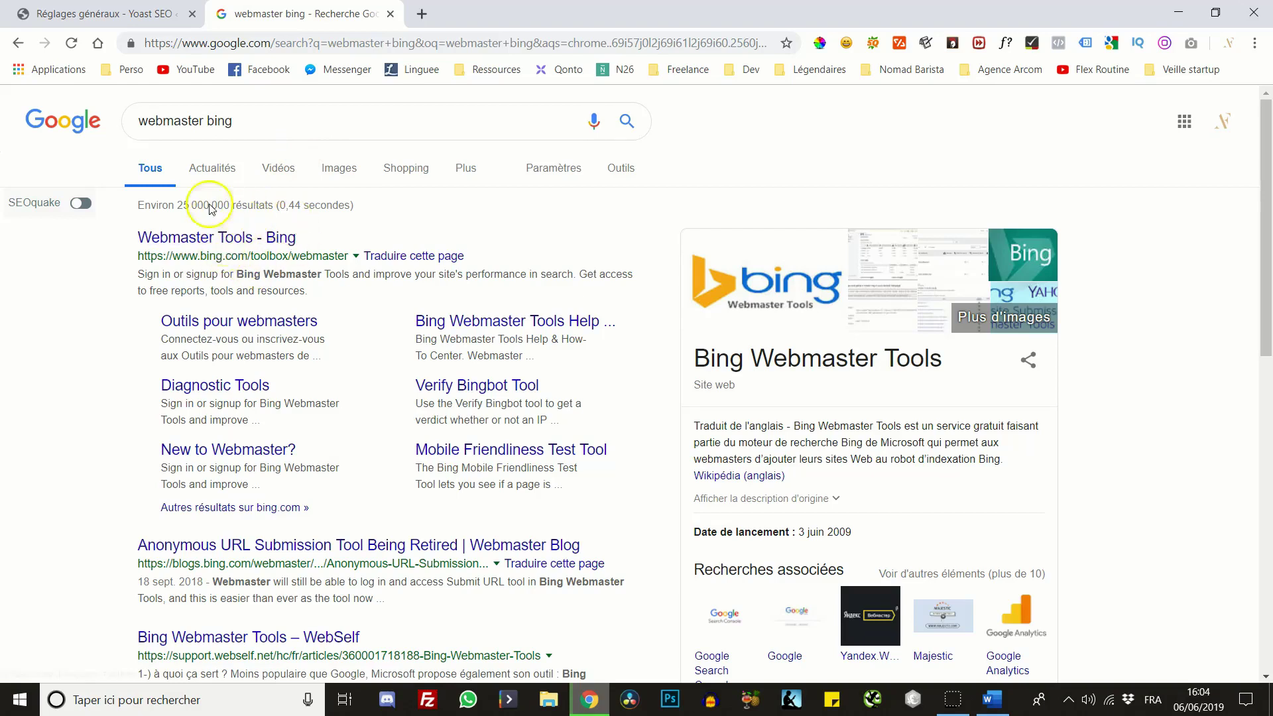
Return to the Yoast tab, open the Réglages SEO page and review the title separator choices
left_click(98, 12)
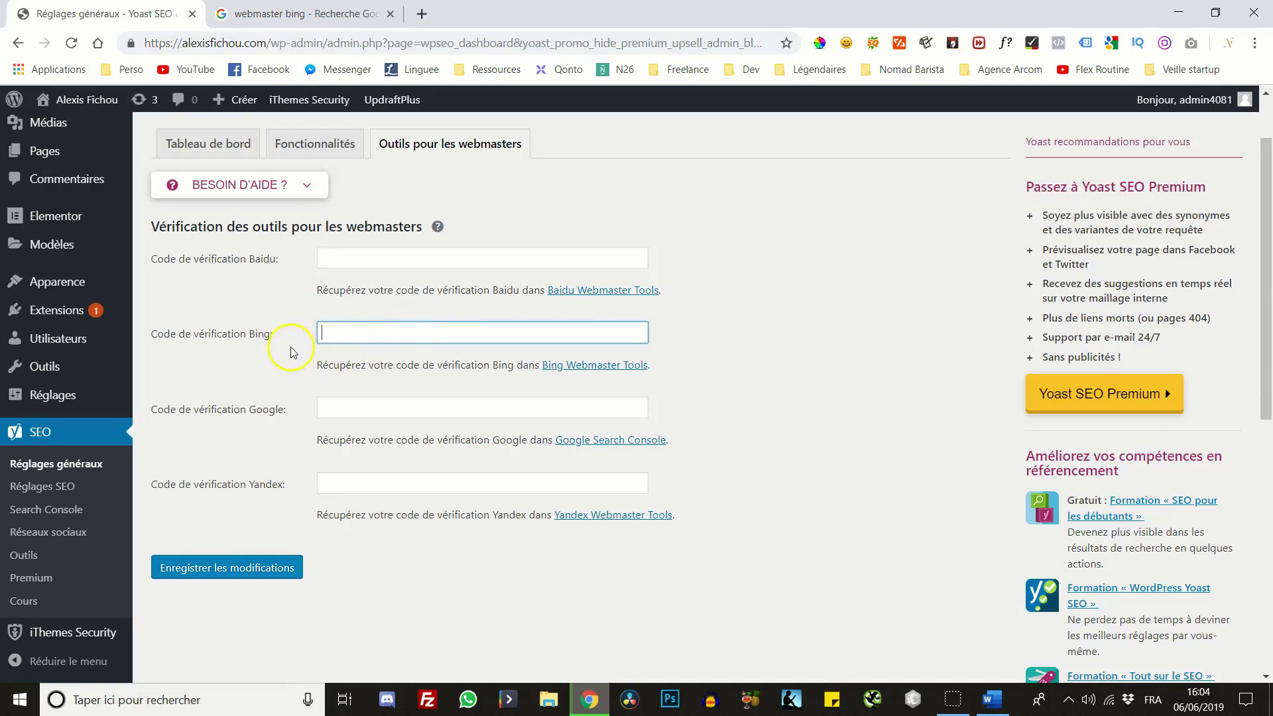
left_click(232, 371)
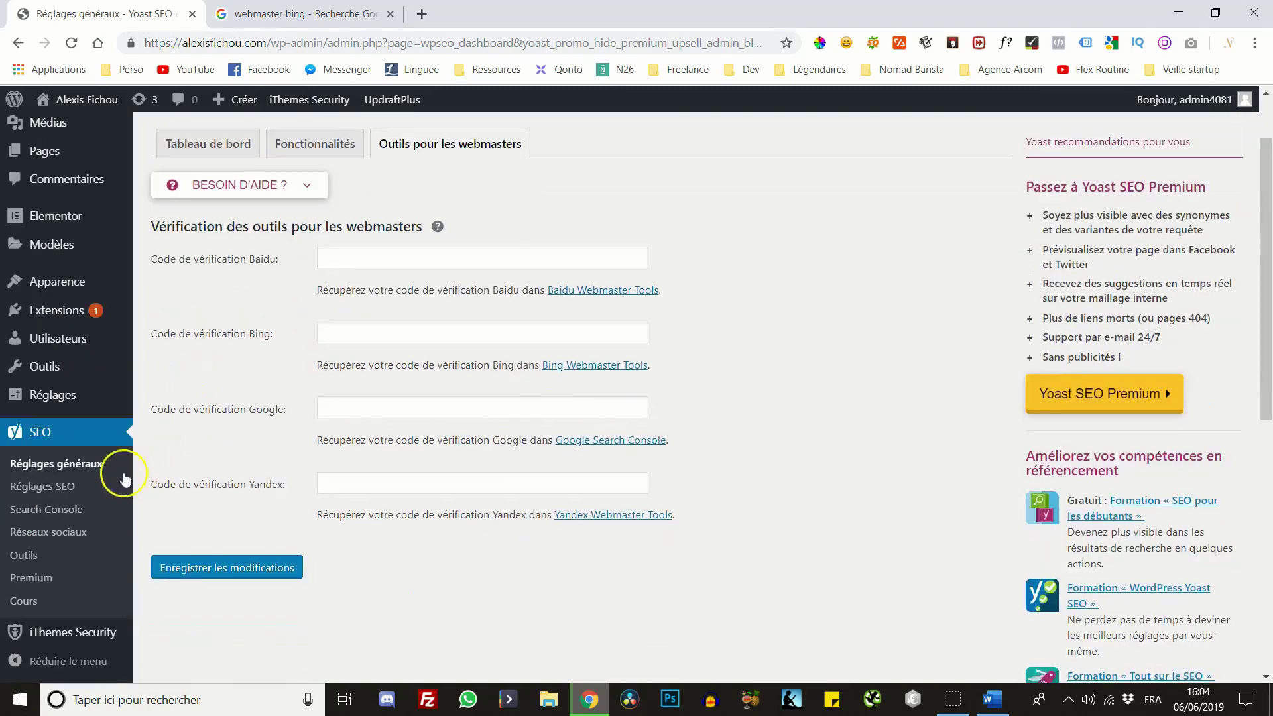
left_click(50, 488)
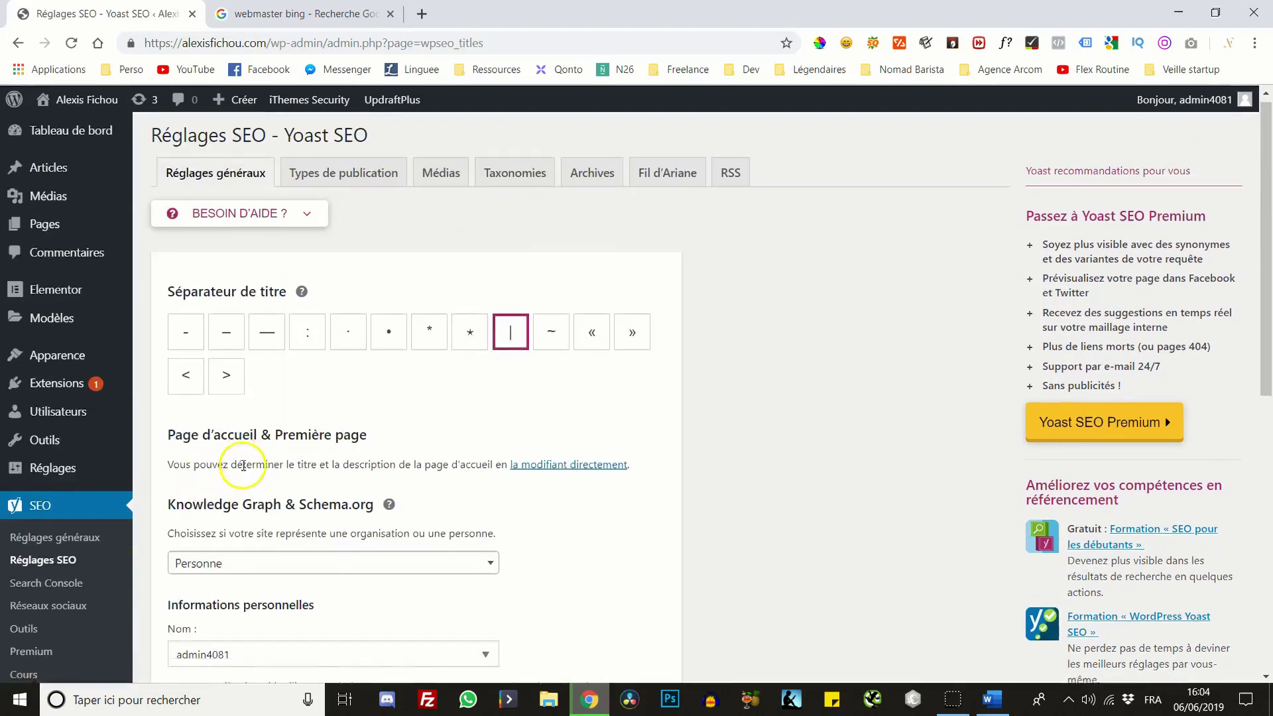
scroll(243, 466, "down", 1)
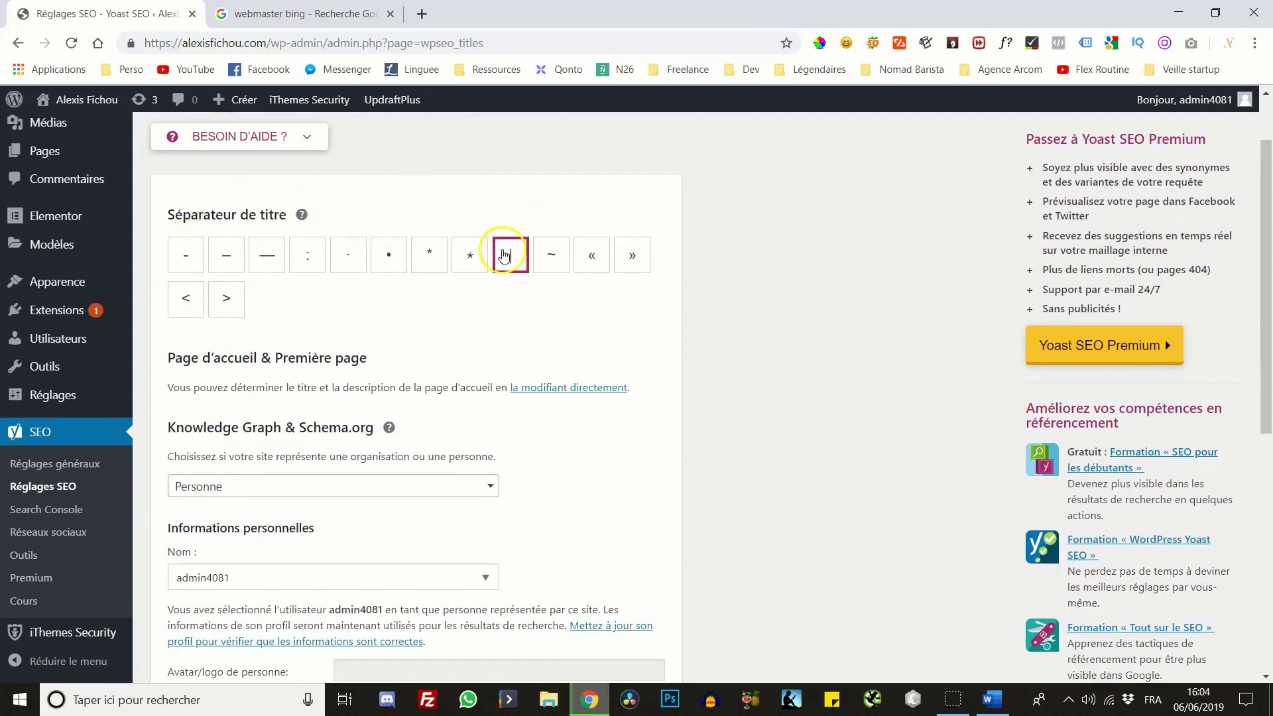
scroll(445, 292, "down", 1)
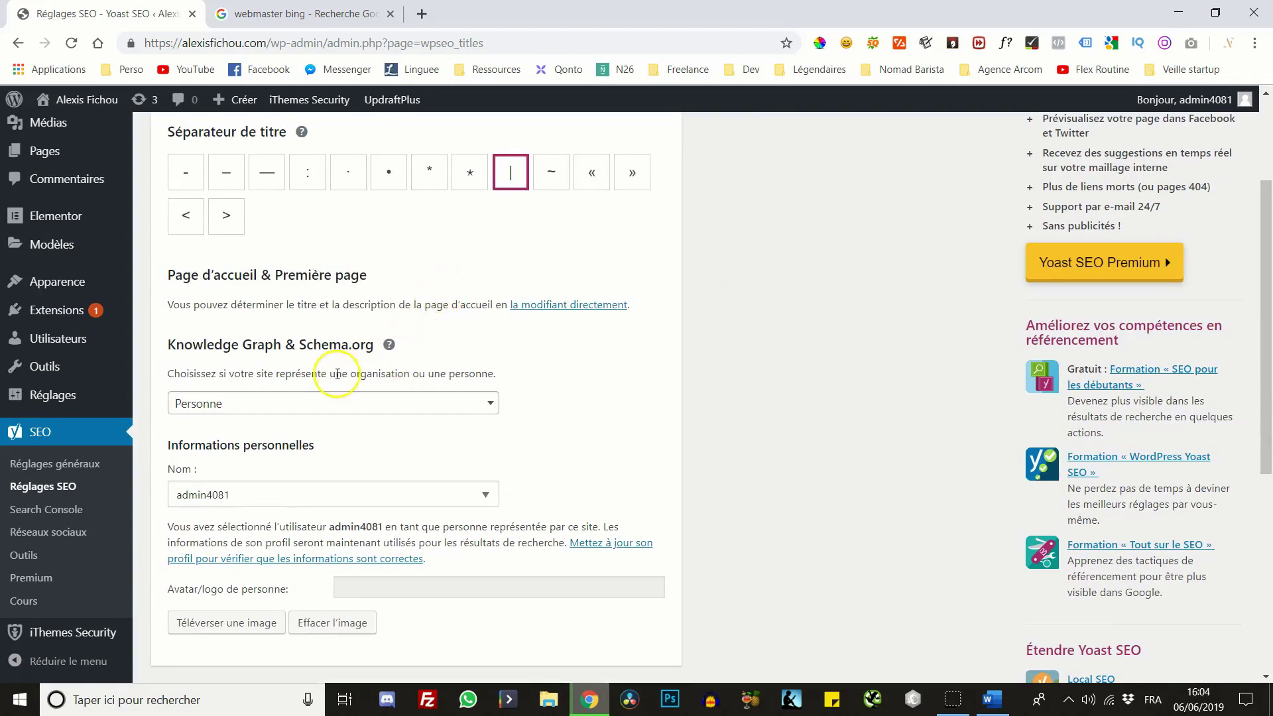
Choose Personne as what the site represents under Knowledge Graph & Schema.org and check the users available for the name
left_click(247, 405)
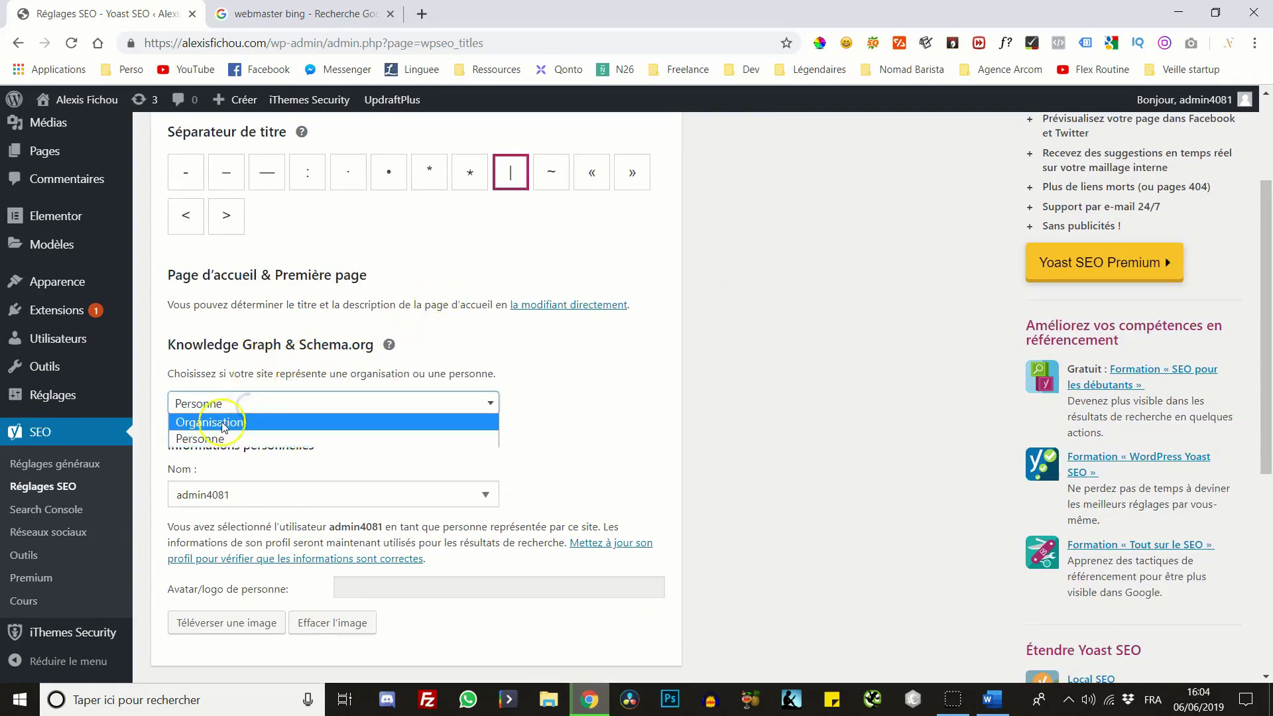
left_click(202, 439)
scroll(418, 415, "down", 1)
left_click(410, 410)
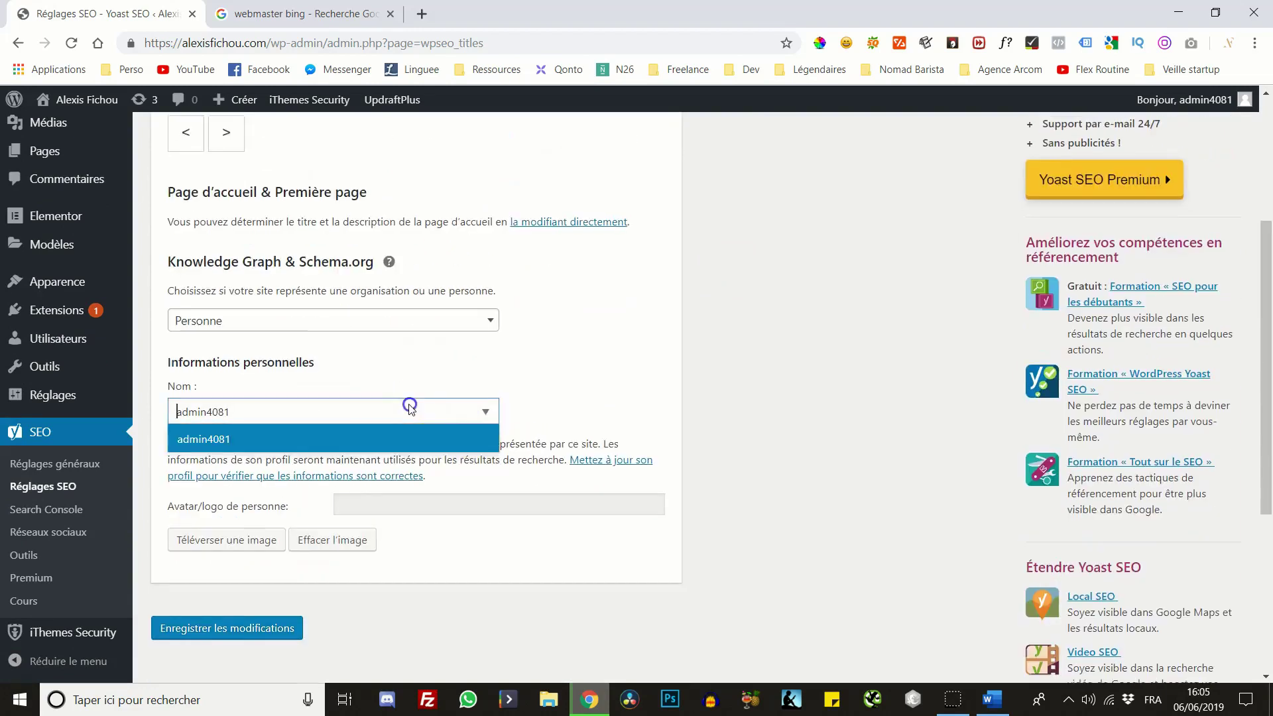
left_click(823, 320)
mouse_move(1220, 103)
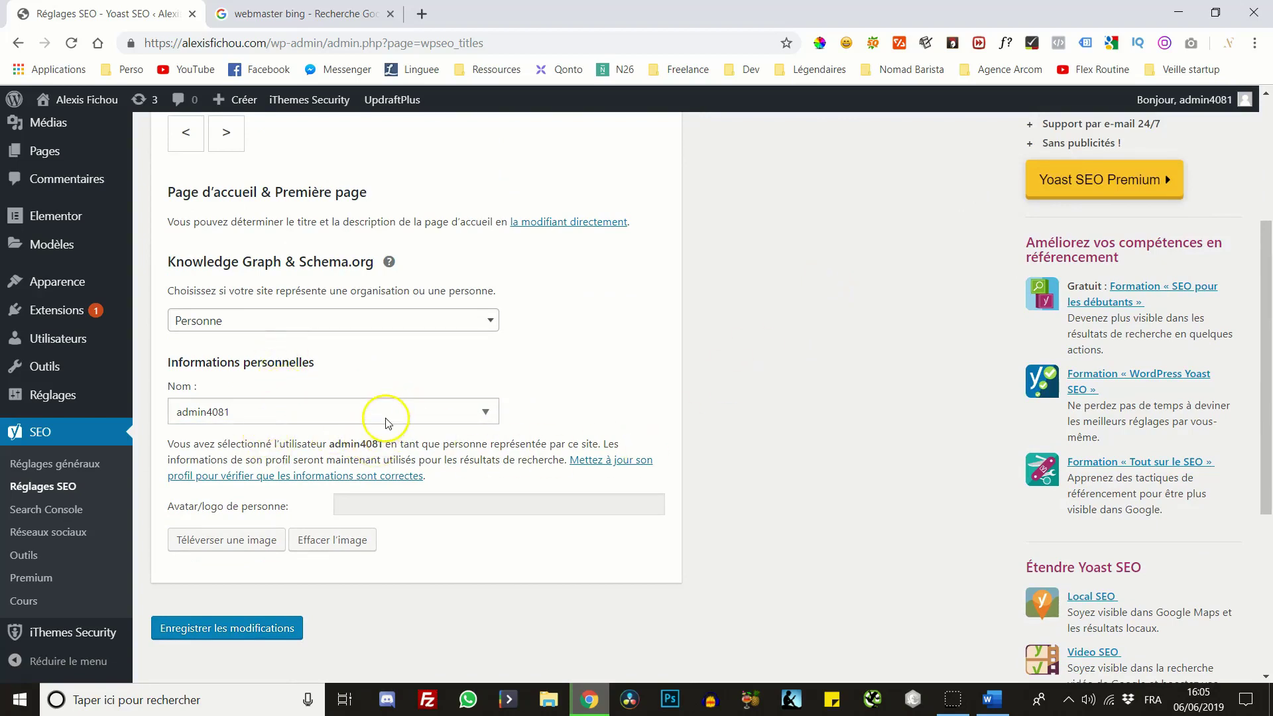
Examine the media library and file upload options for the person's avatar/logo, and close the image chooser without picking an image
left_click(360, 509)
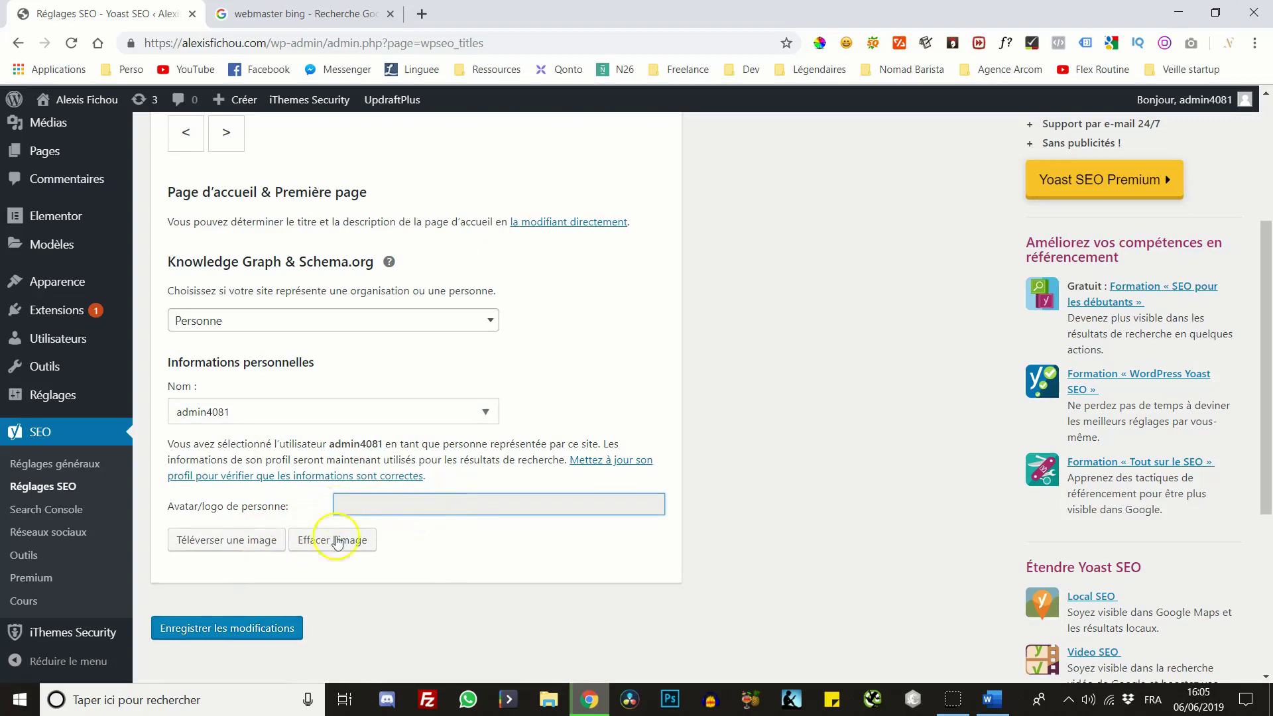
left_click(267, 543)
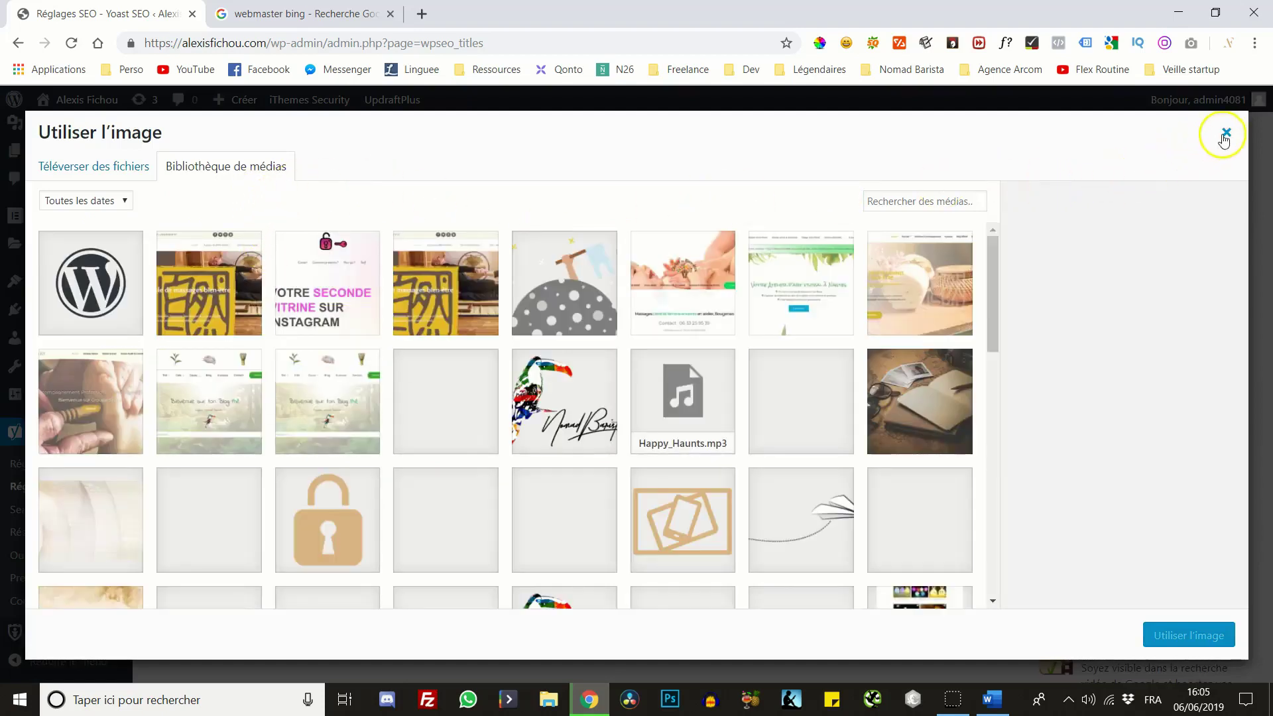
left_click(103, 166)
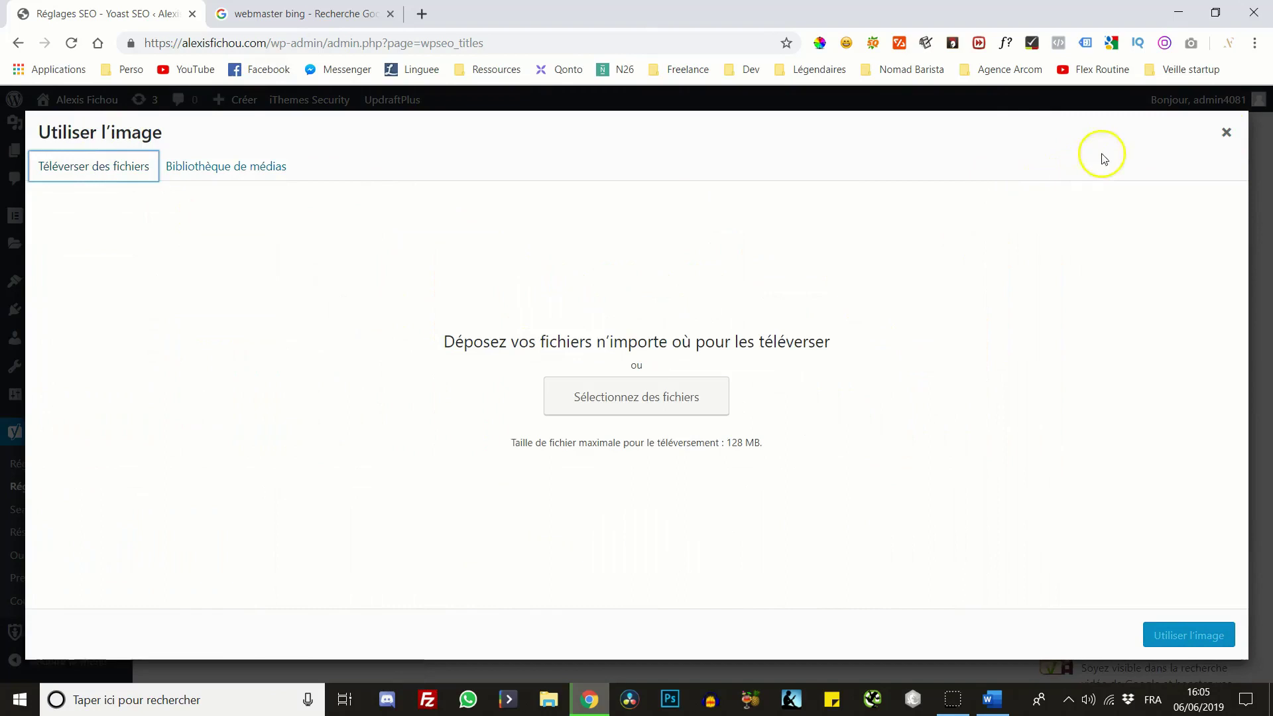
left_click(1226, 132)
left_click(381, 503)
left_click(725, 466)
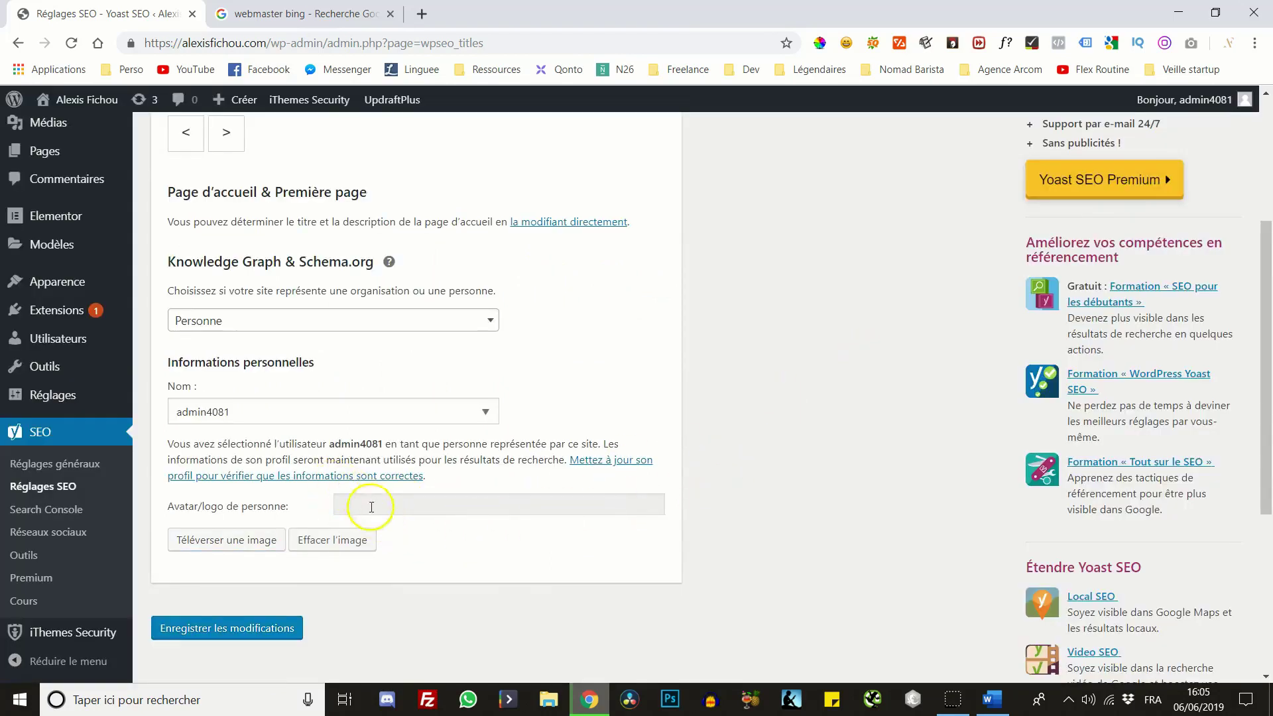
Open the Types de publication settings and review the options for Articles
scroll(358, 508, "up", 4)
scroll(305, 463, "down", 4)
scroll(279, 539, "up", 4)
left_click(321, 178)
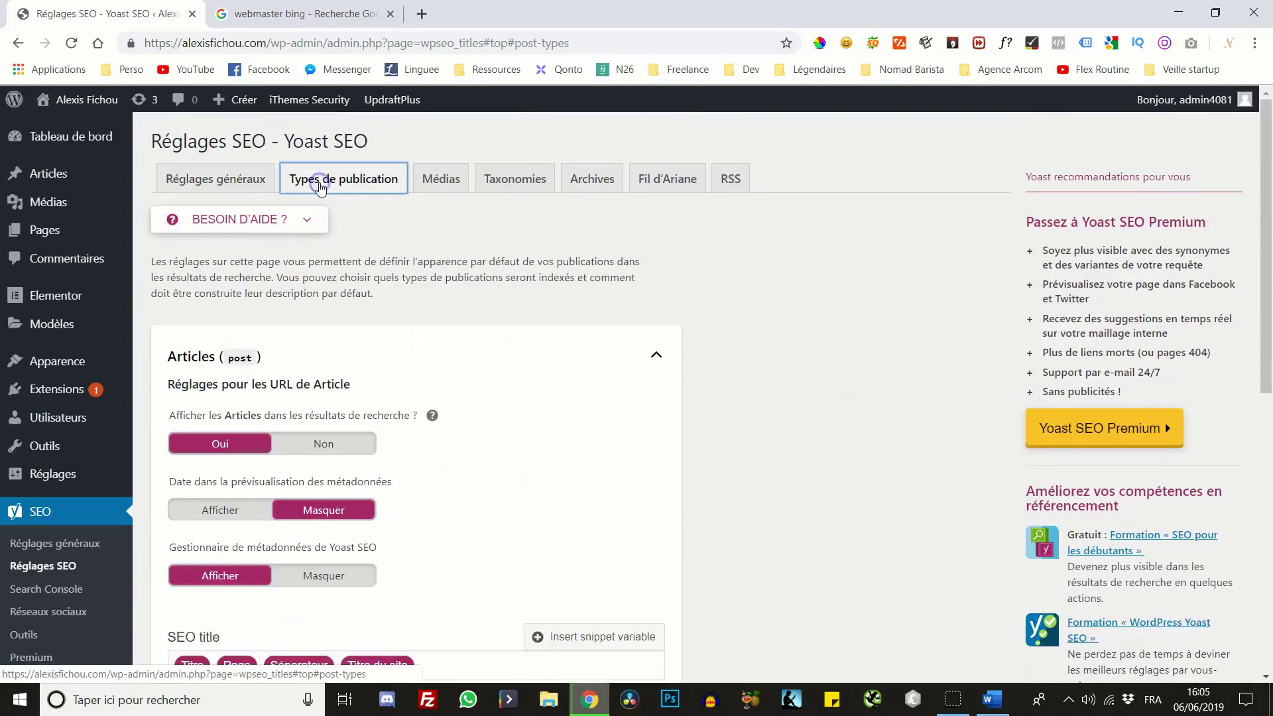
scroll(368, 298, "down", 2)
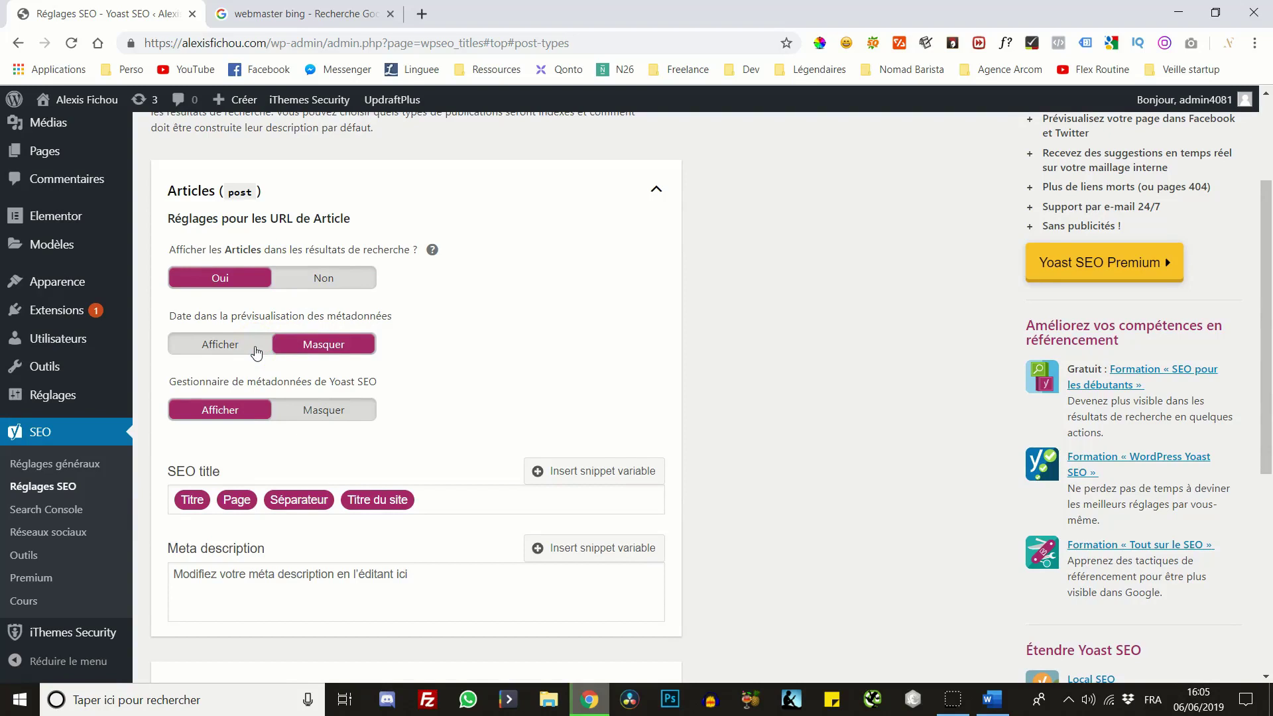
Examine the descriptions and publication date shown in the "webmaster bing" Google results
left_click(279, 14)
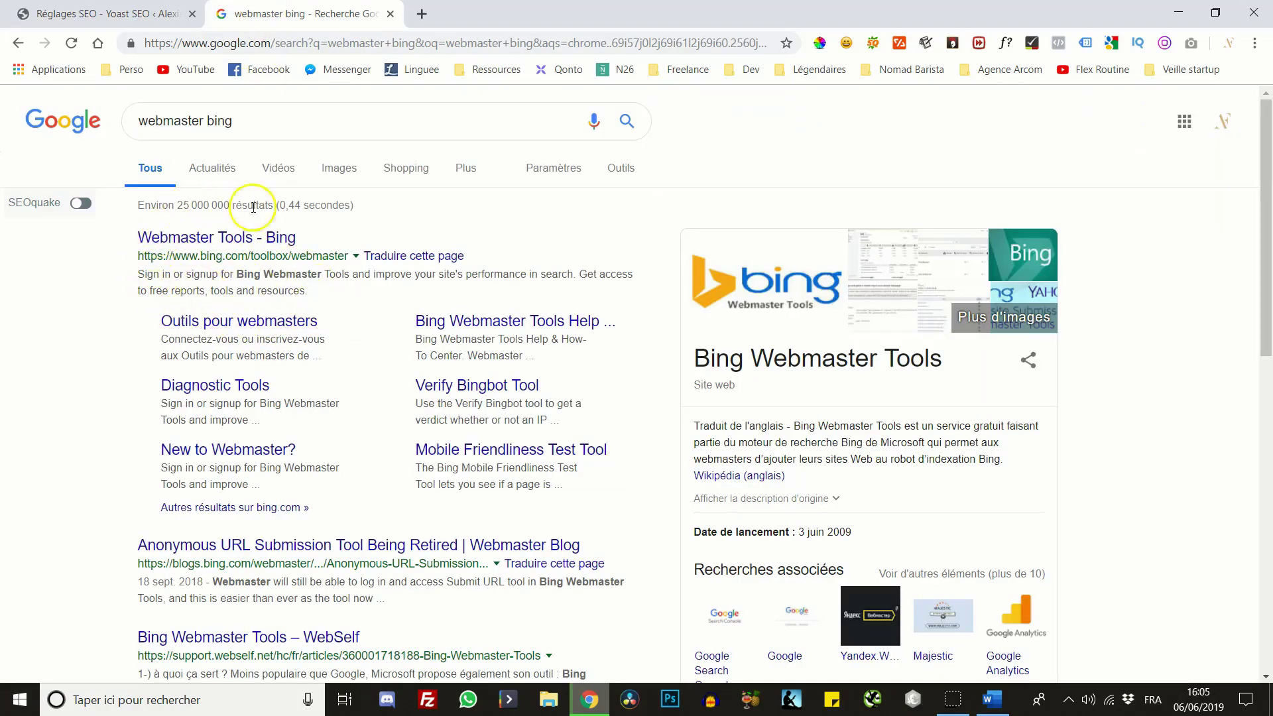
left_click_drag(137, 274, 321, 296)
left_click(95, 321)
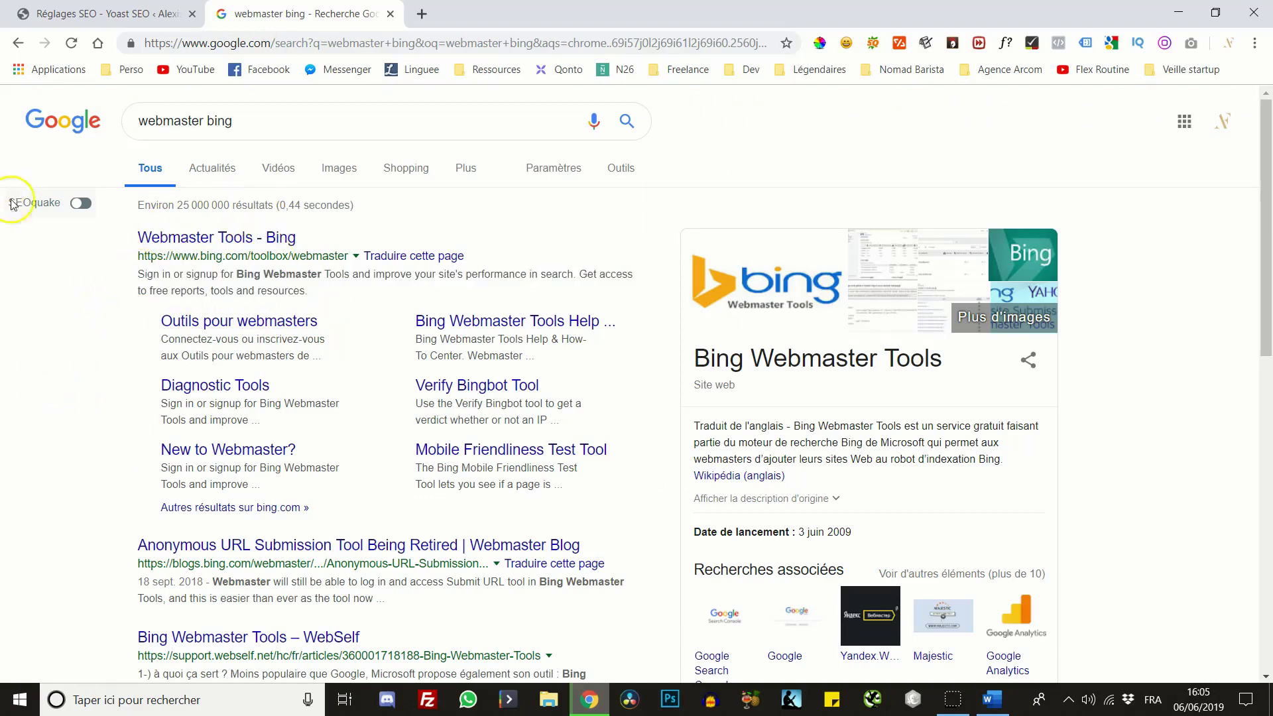
scroll(69, 352, "down", 3)
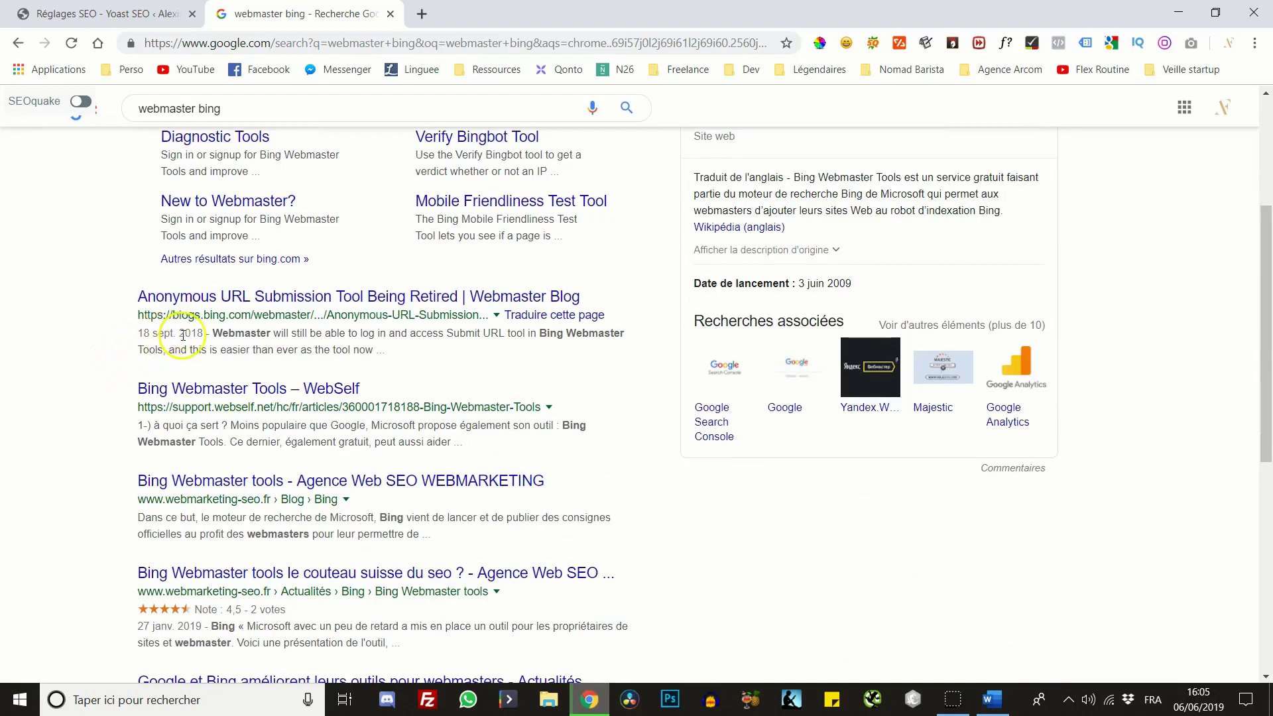
left_click_drag(200, 332, 131, 333)
left_click(108, 364)
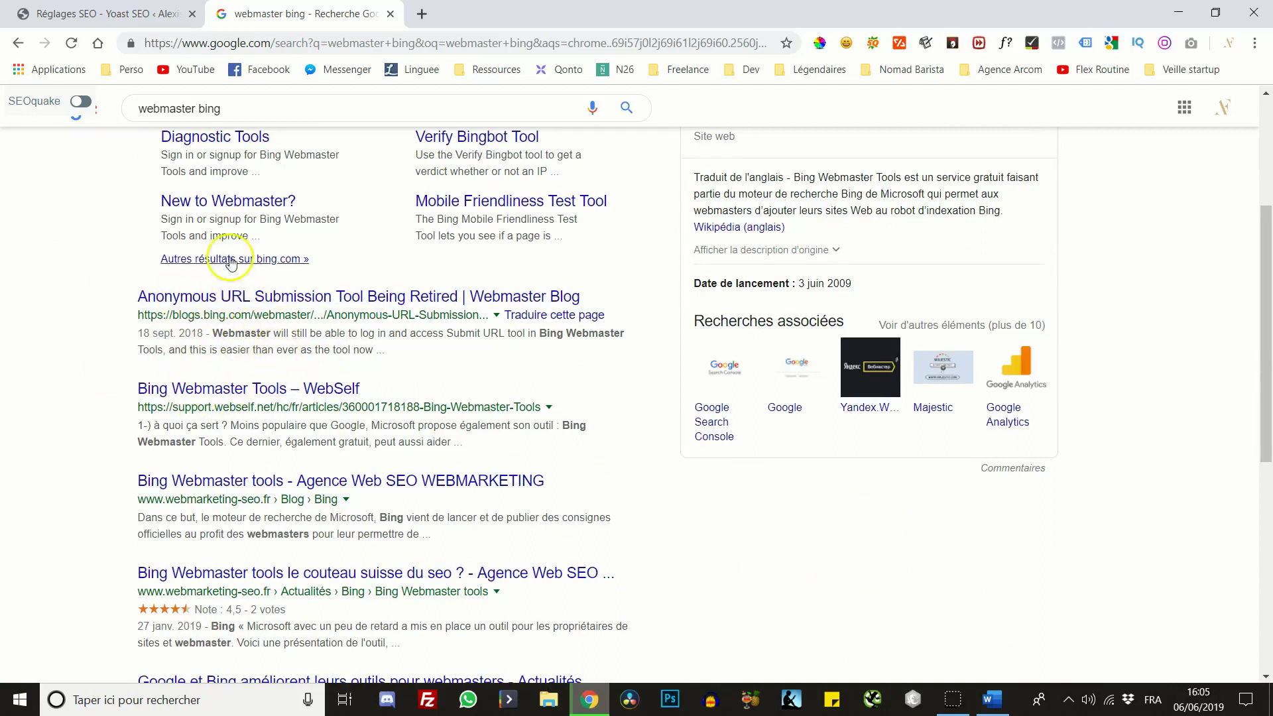
Return to the Yoast tab and set "Date dans la prévisualisation des métadonnées" for Articles to Afficher
left_click(130, 14)
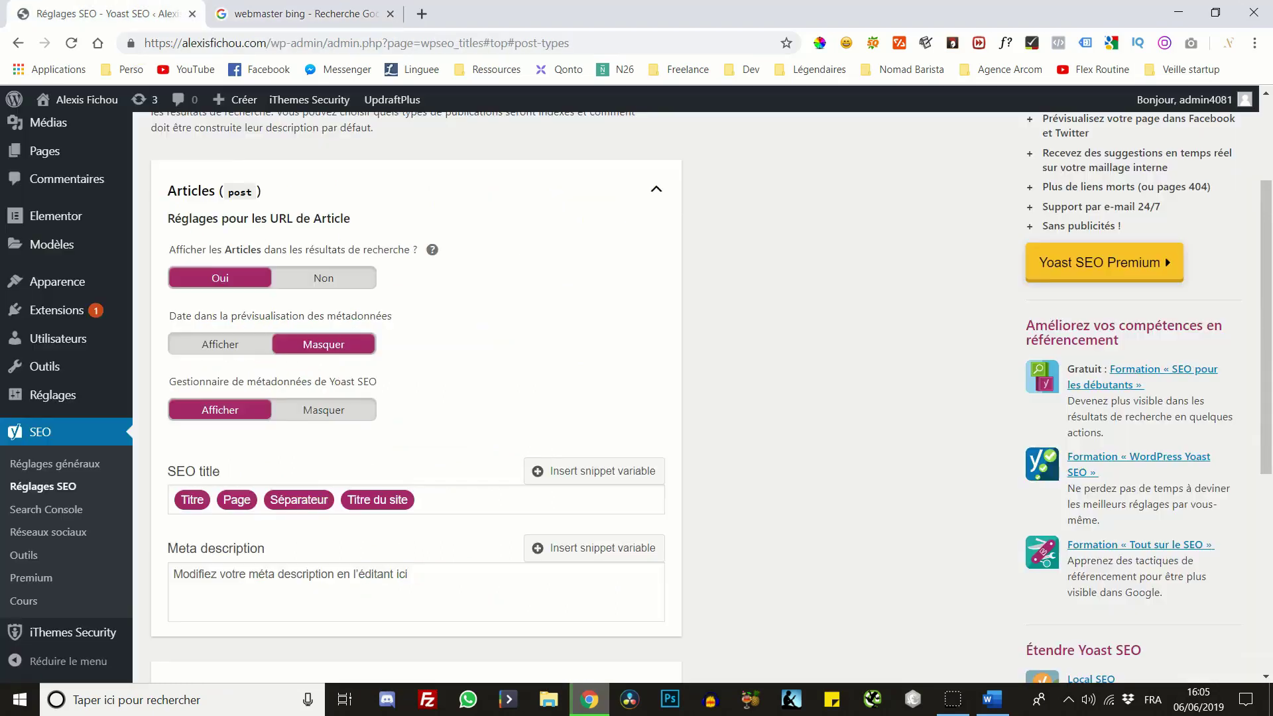
left_click(212, 355)
left_click(213, 355)
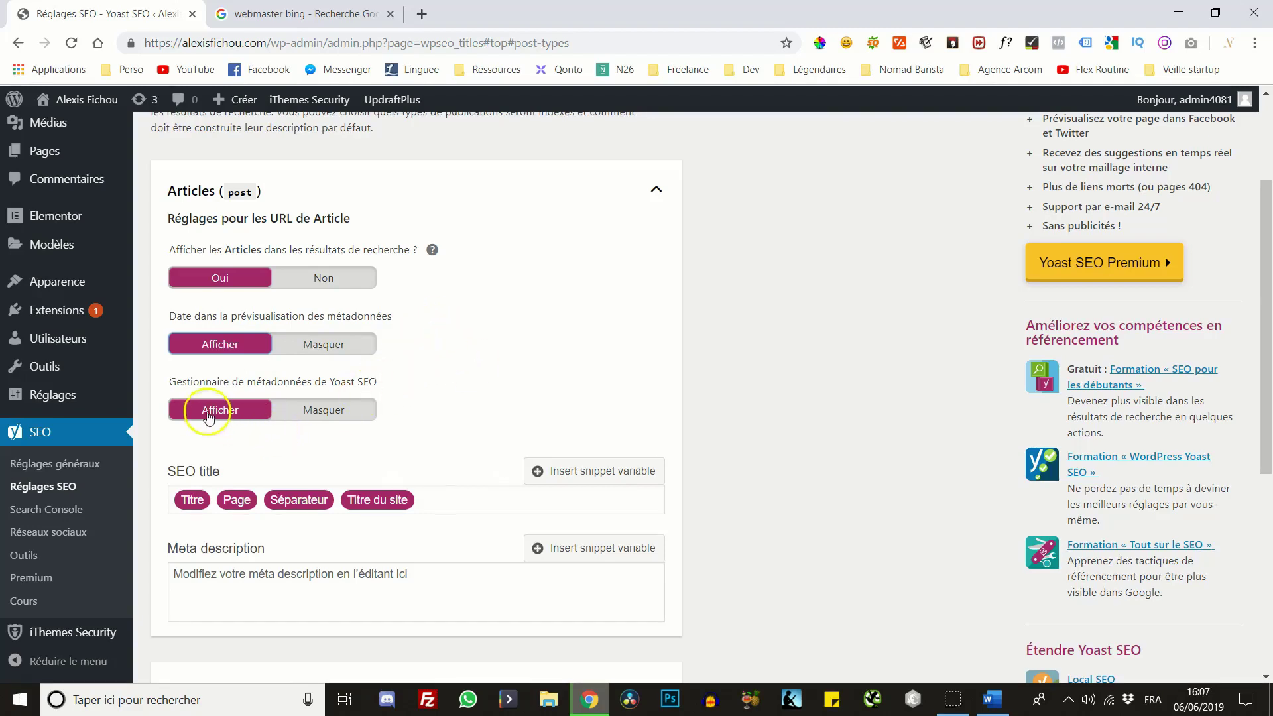
scroll(222, 398, "down", 1)
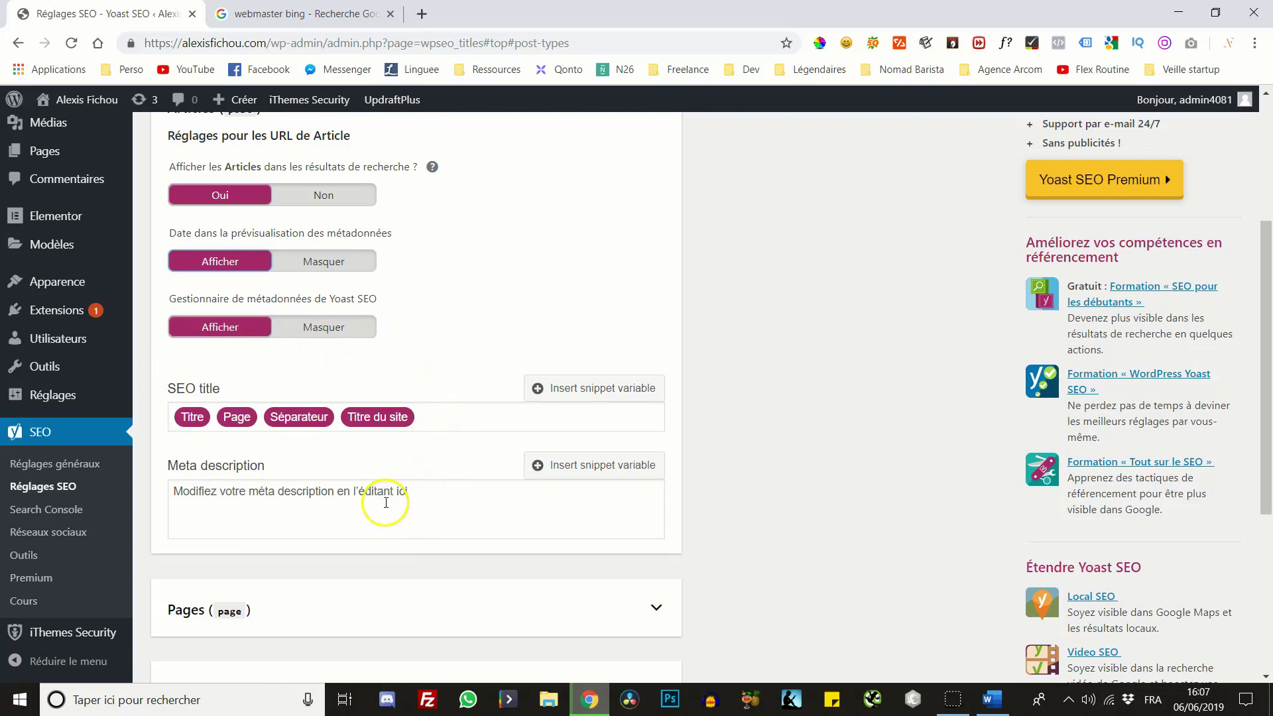
scroll(194, 366, "up", 1)
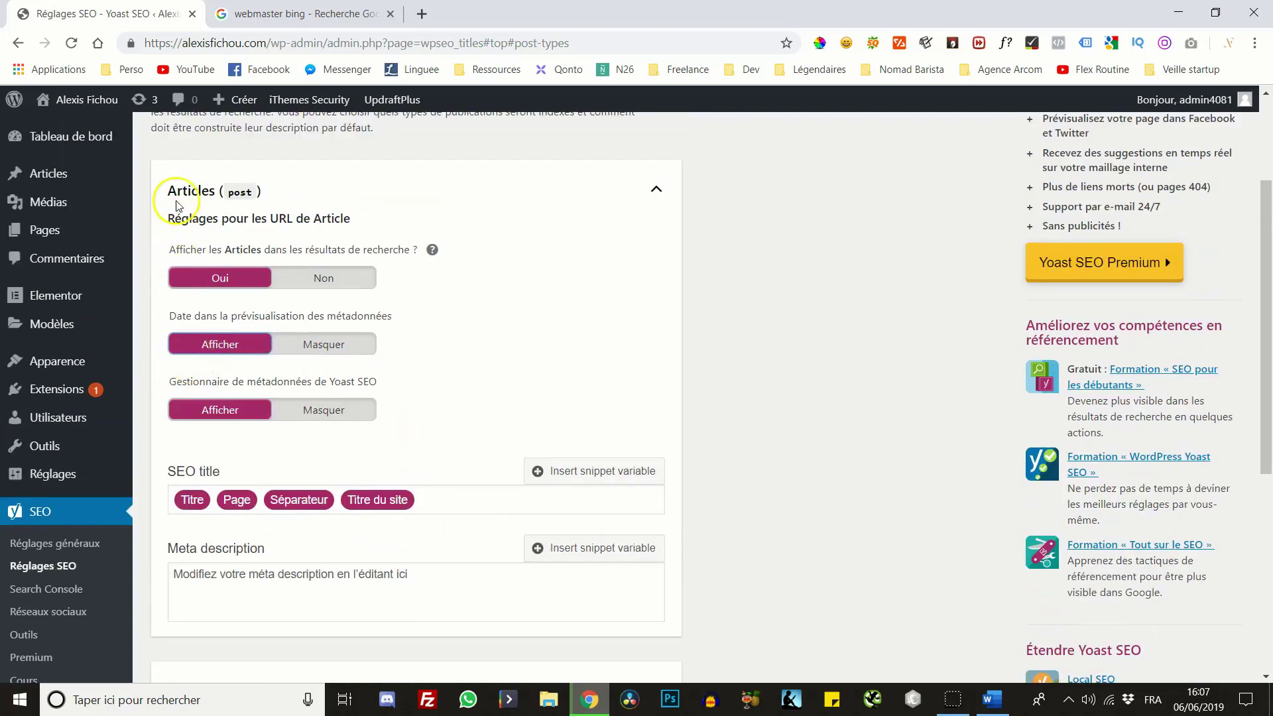
Collapse the Articles section, look over the other publication types on the page, and expand Articles again
left_click(171, 190)
scroll(194, 265, "down", 3)
scroll(195, 266, "up", 5)
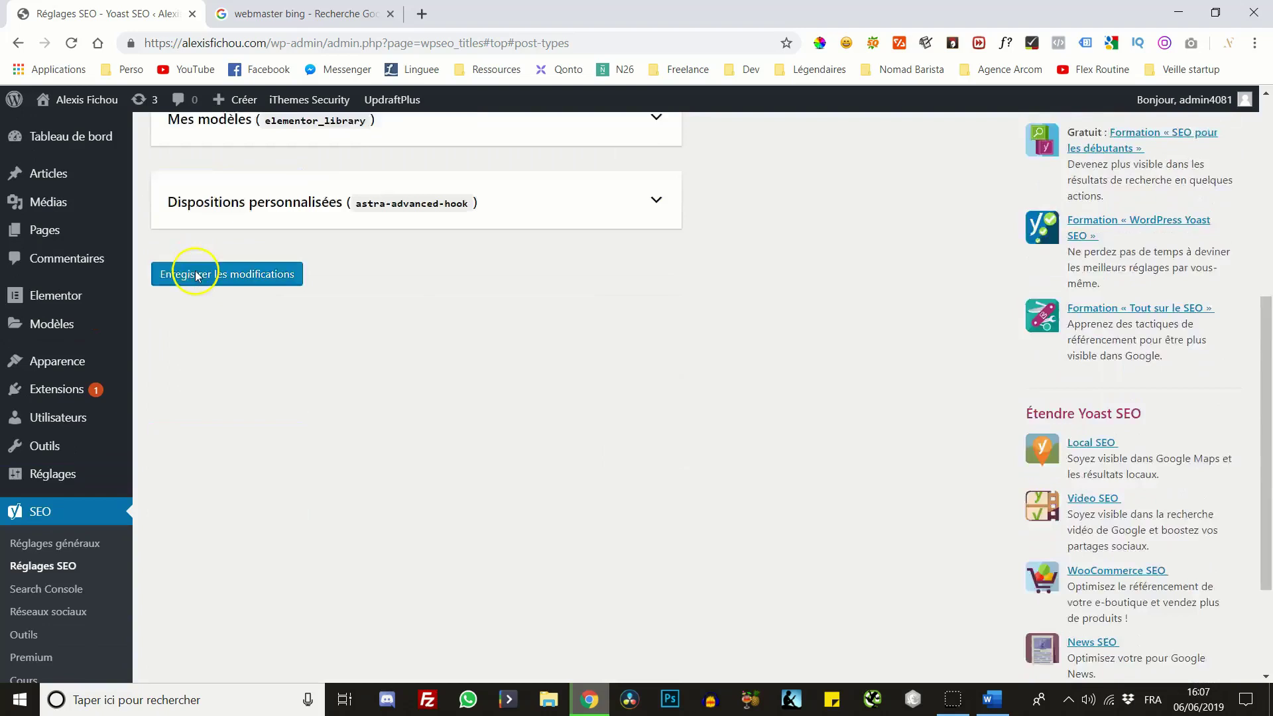
left_click(282, 279)
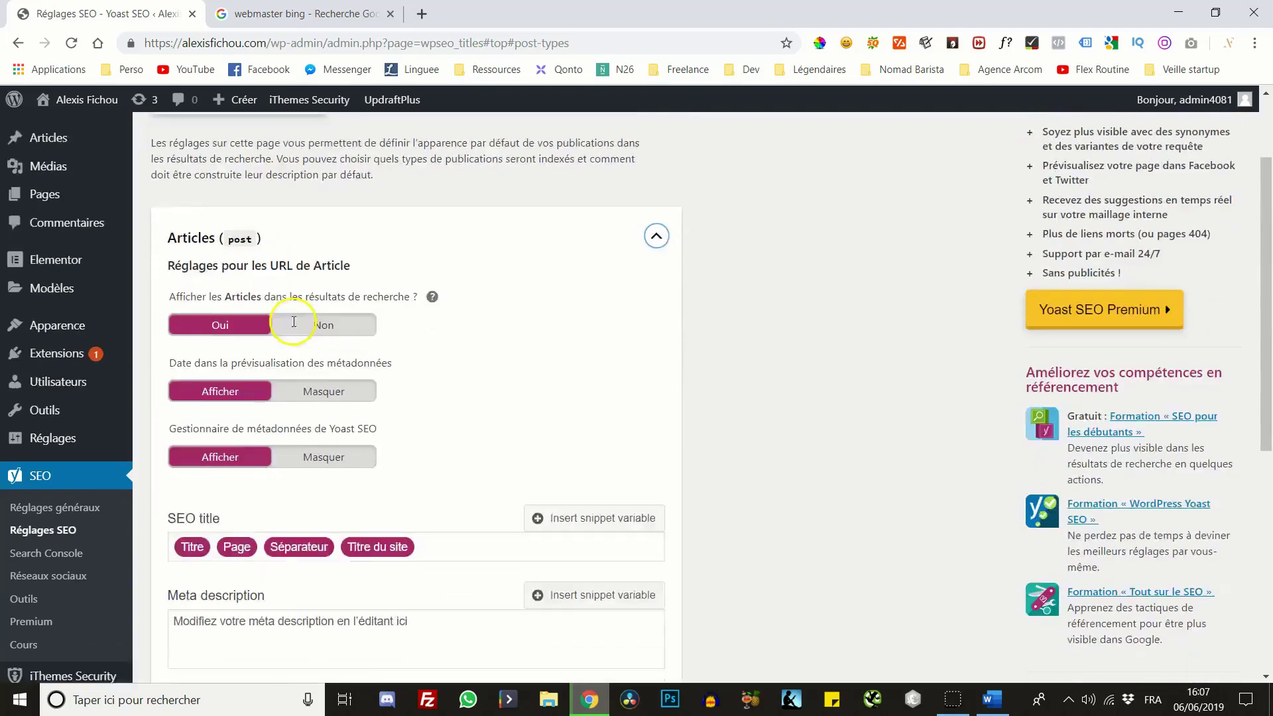
Remove the Page variable from the Articles SEO title, leaving Titre, Séparateur and Titre du site
scroll(264, 448, "down", 4)
scroll(234, 414, "up", 3)
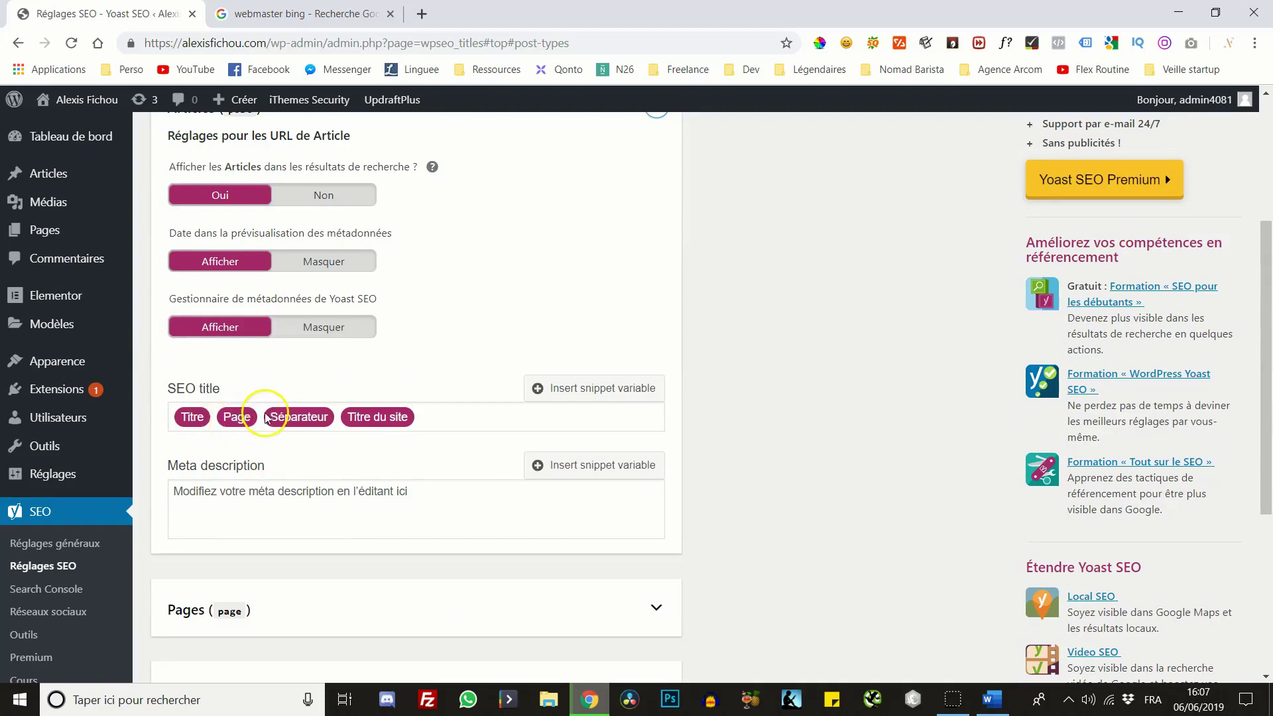
left_click(258, 416)
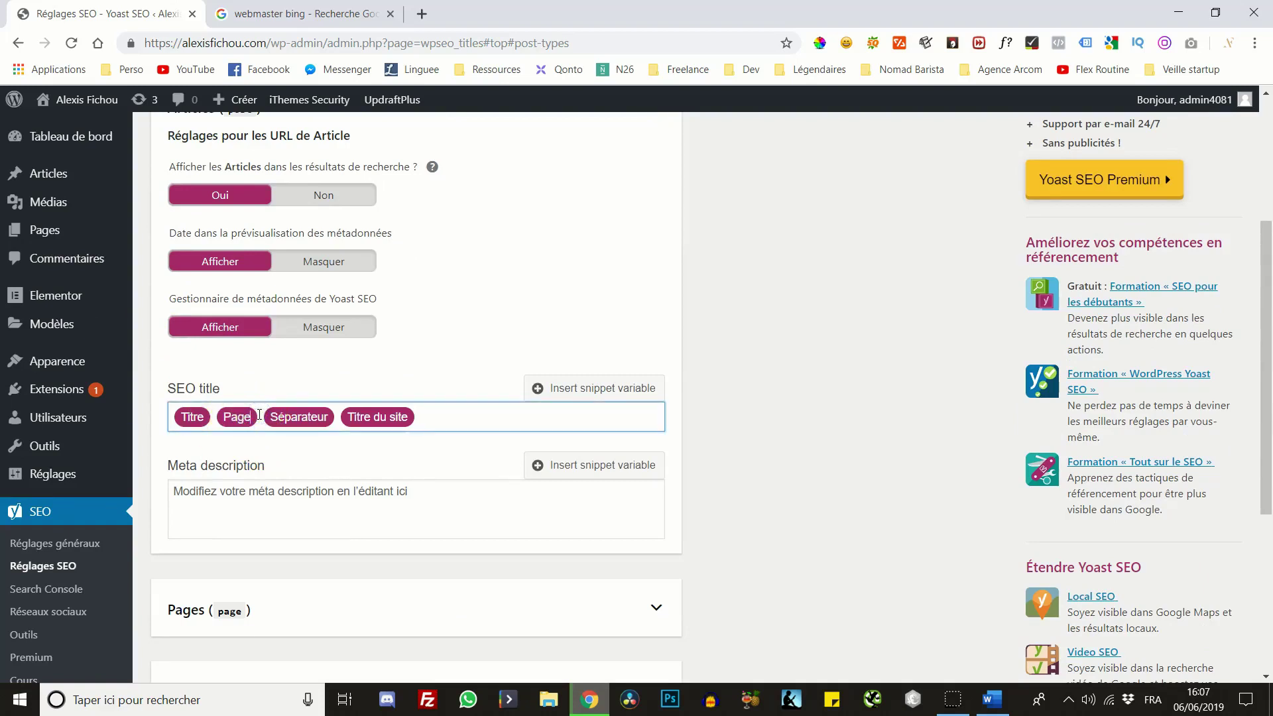
key("BackSpace")
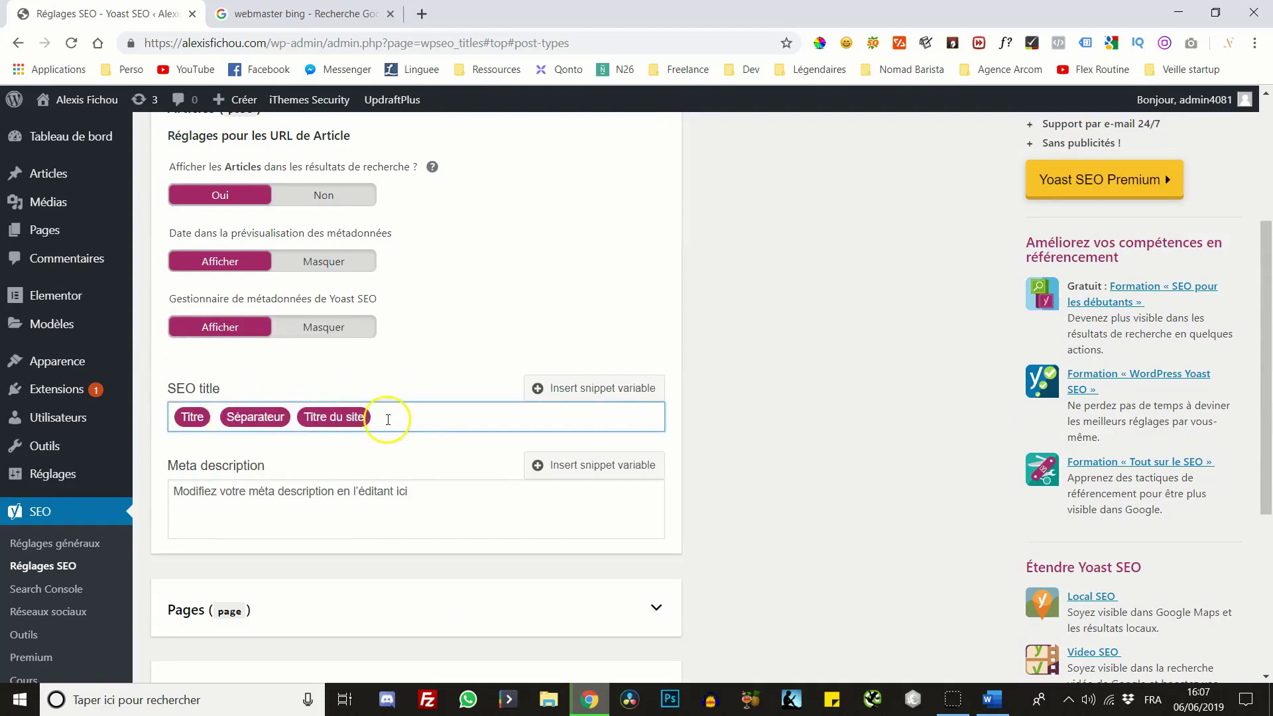
left_click_drag(383, 419, 199, 431)
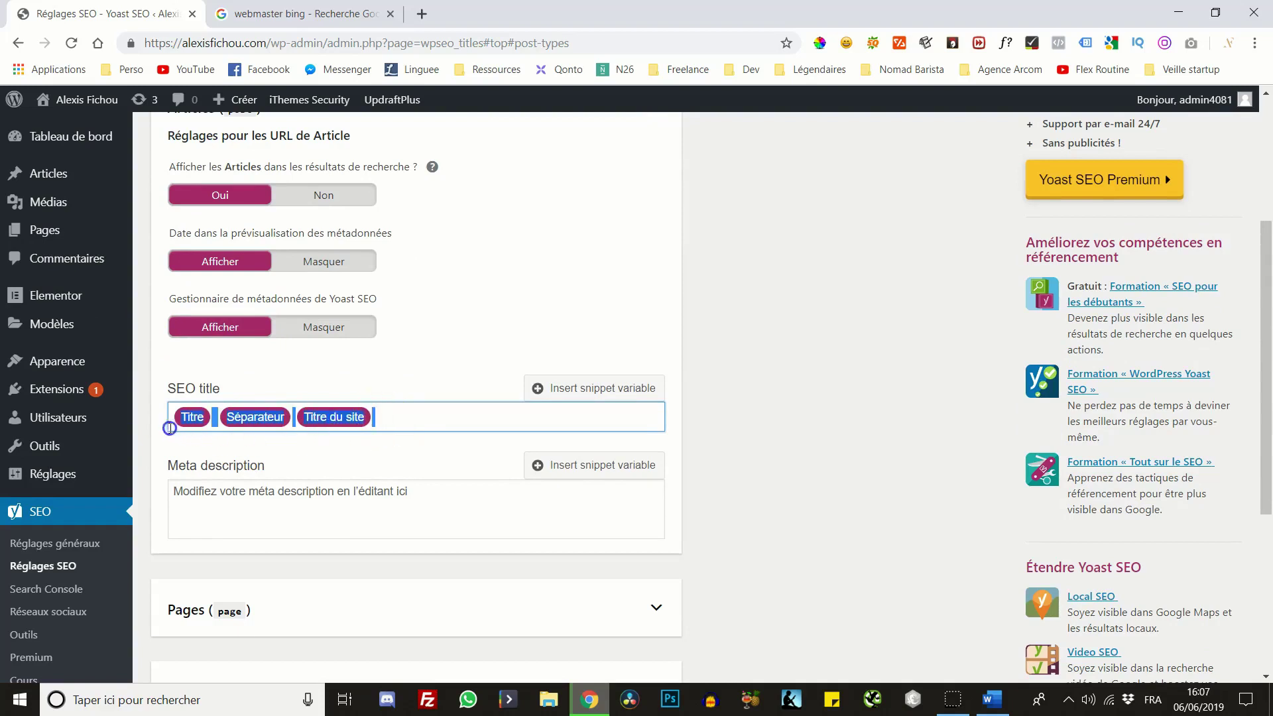
left_click(773, 399)
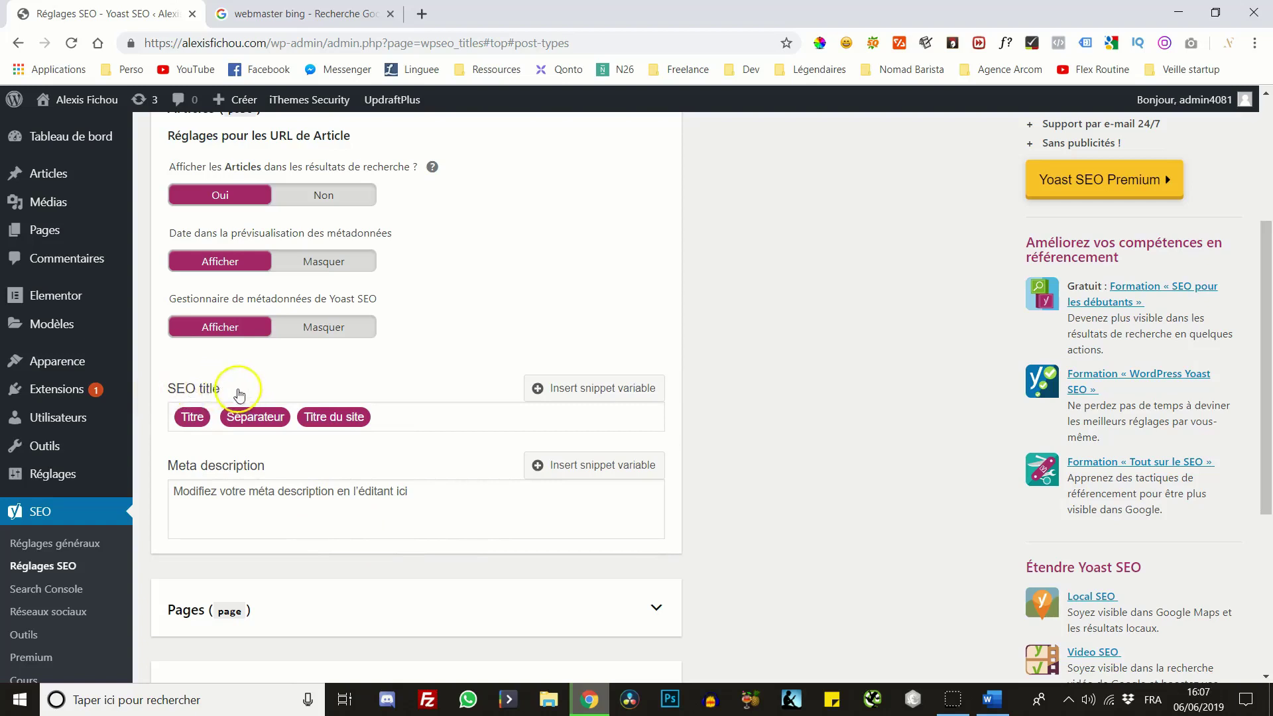
Check the snippets in the "webmaster bing" Google results, return to the Yoast tab, and insert the Extrait variable into the Articles meta description
key("ctrl+Tab")
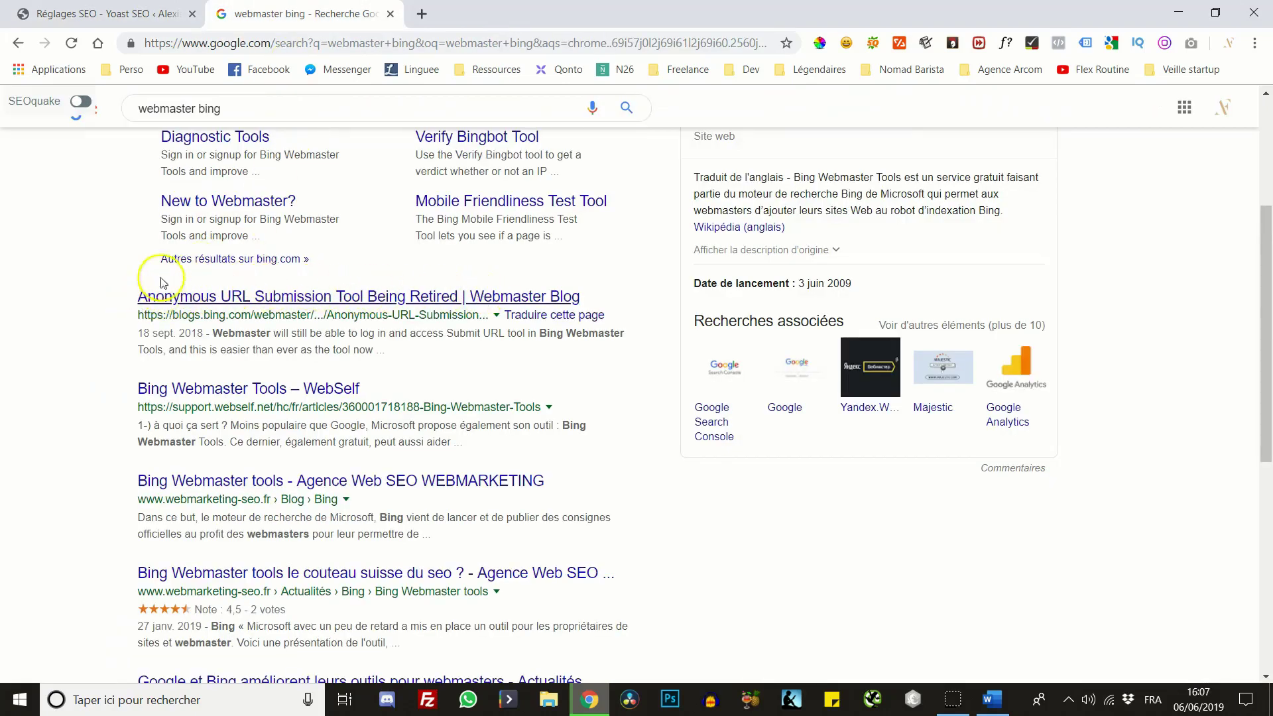
left_click(104, 19)
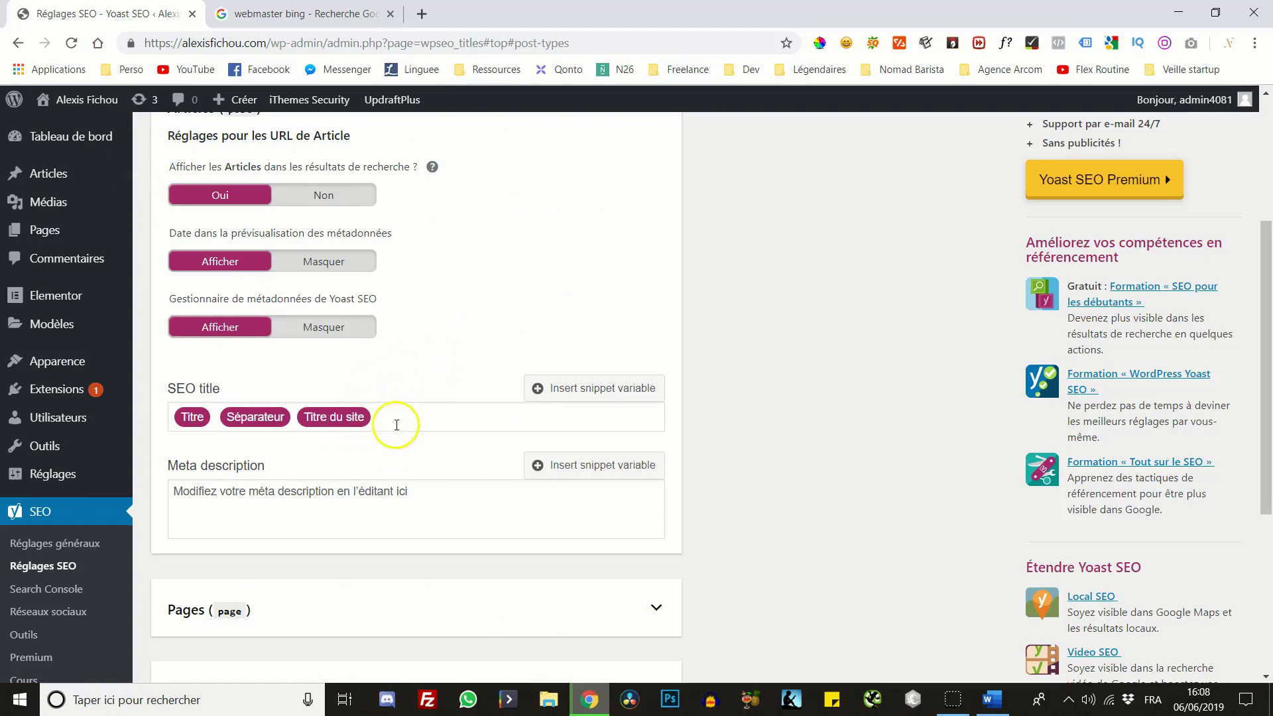
left_click_drag(396, 424, 219, 433)
left_click(207, 511)
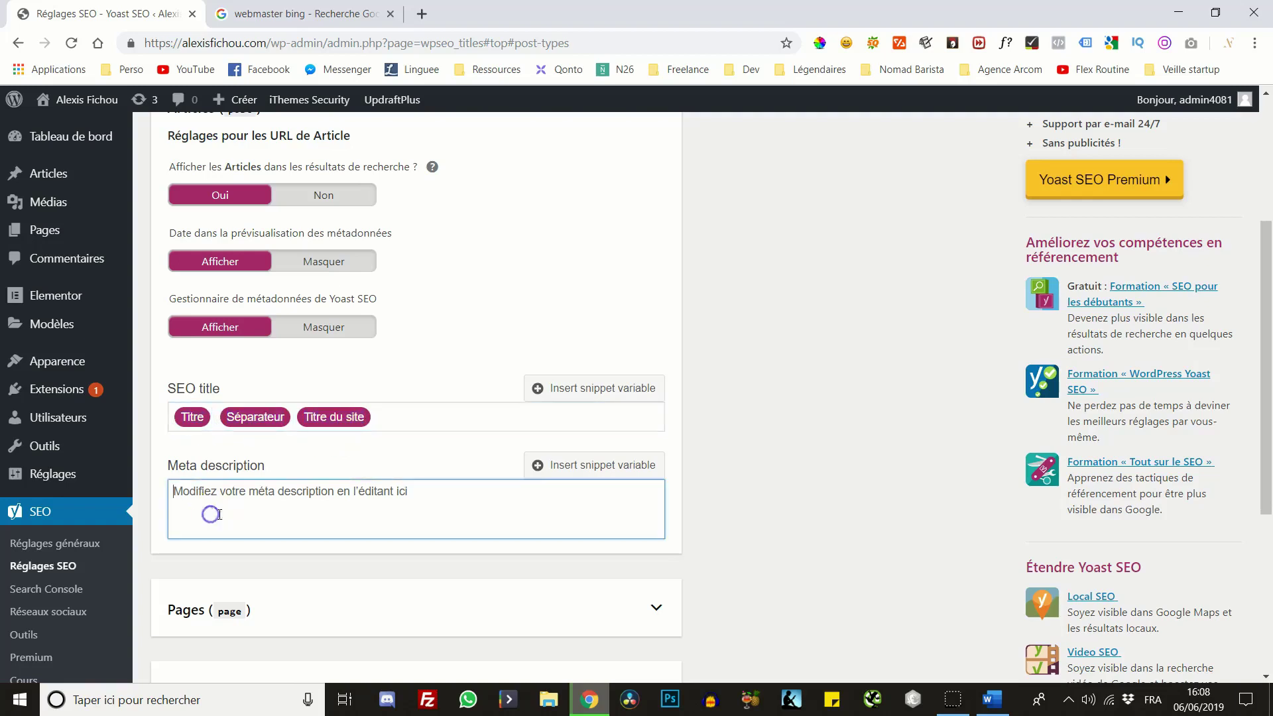
left_click(575, 467)
key("Down")
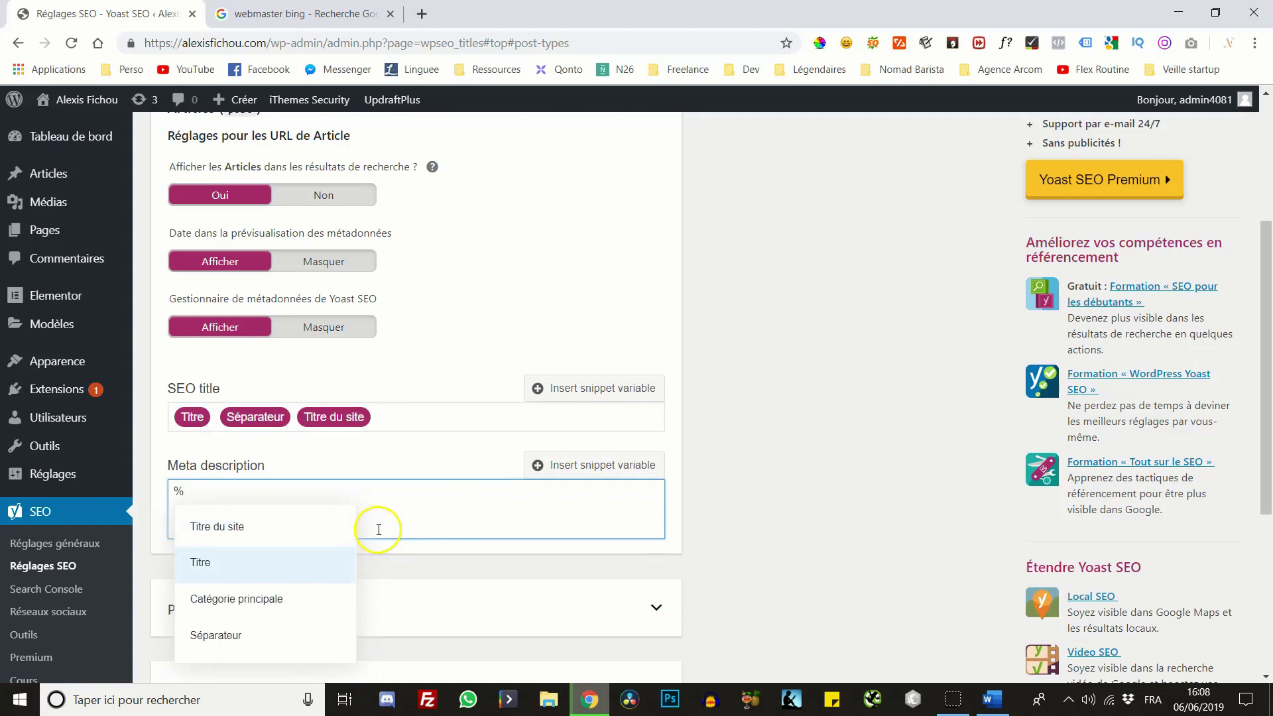
type("extr")
left_click(256, 527)
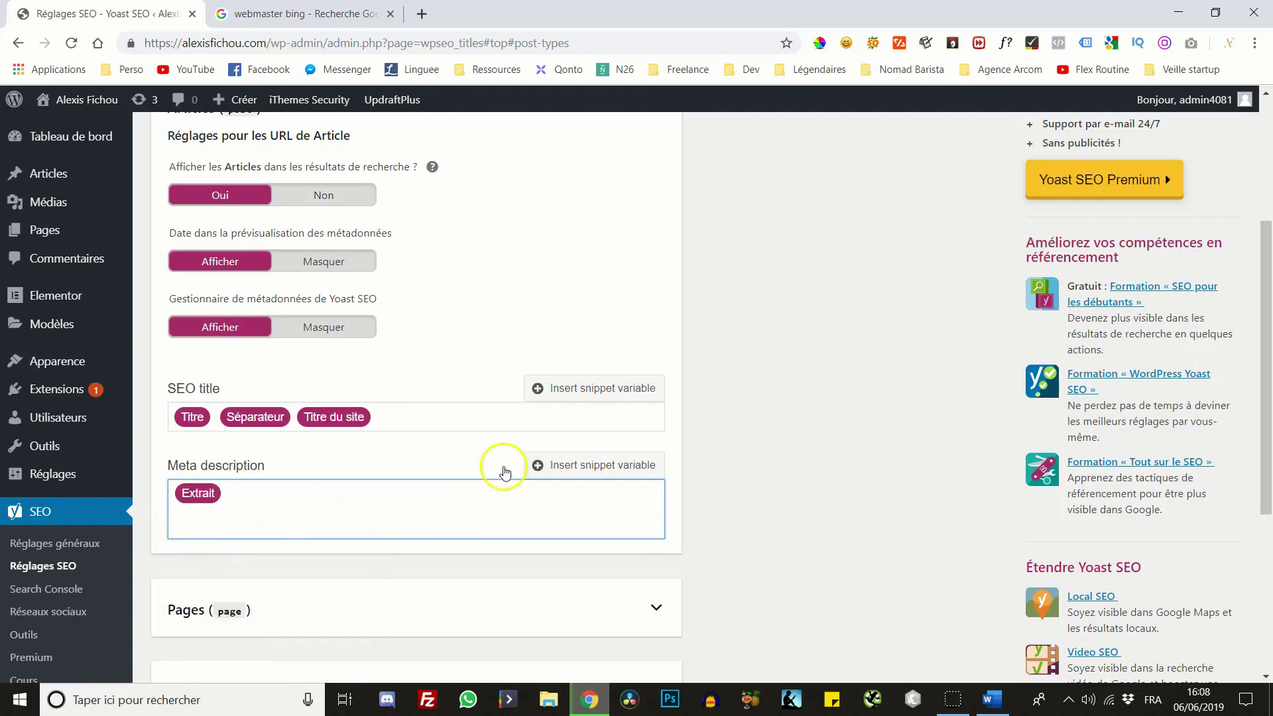
Try adding a second Extrait variable to the Articles meta description, and remove it again
left_click(549, 464)
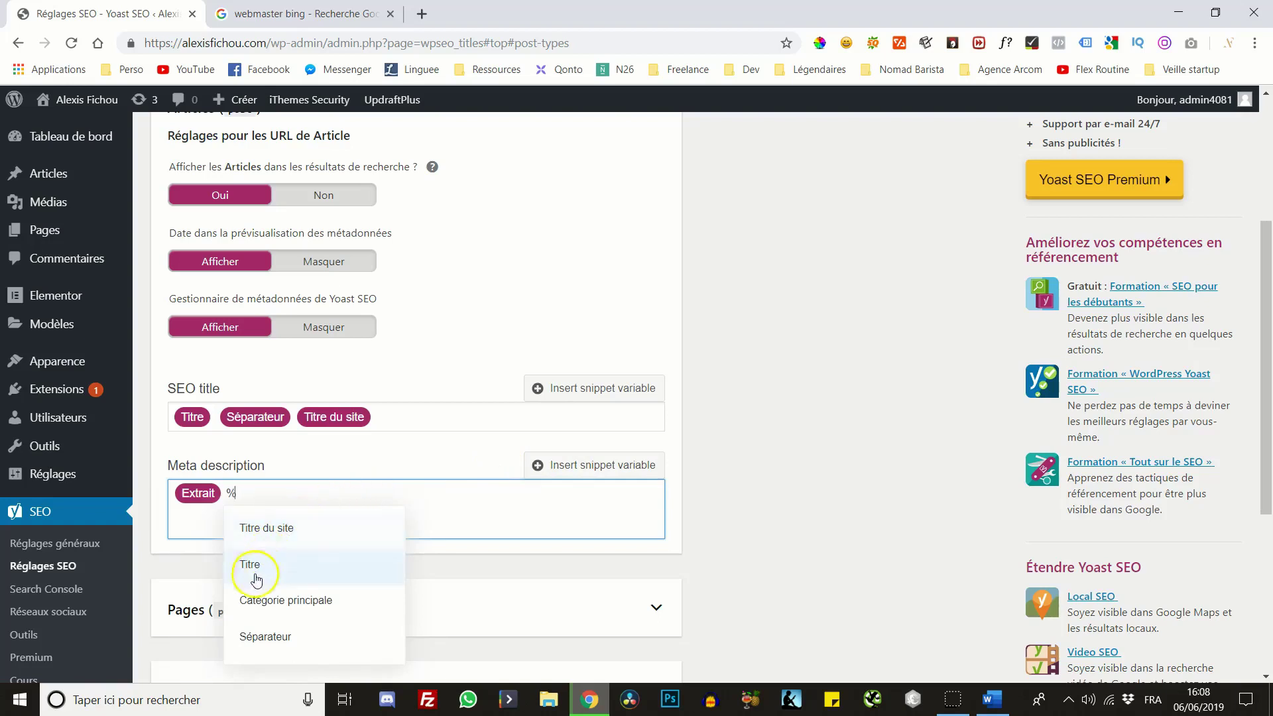
type("ext")
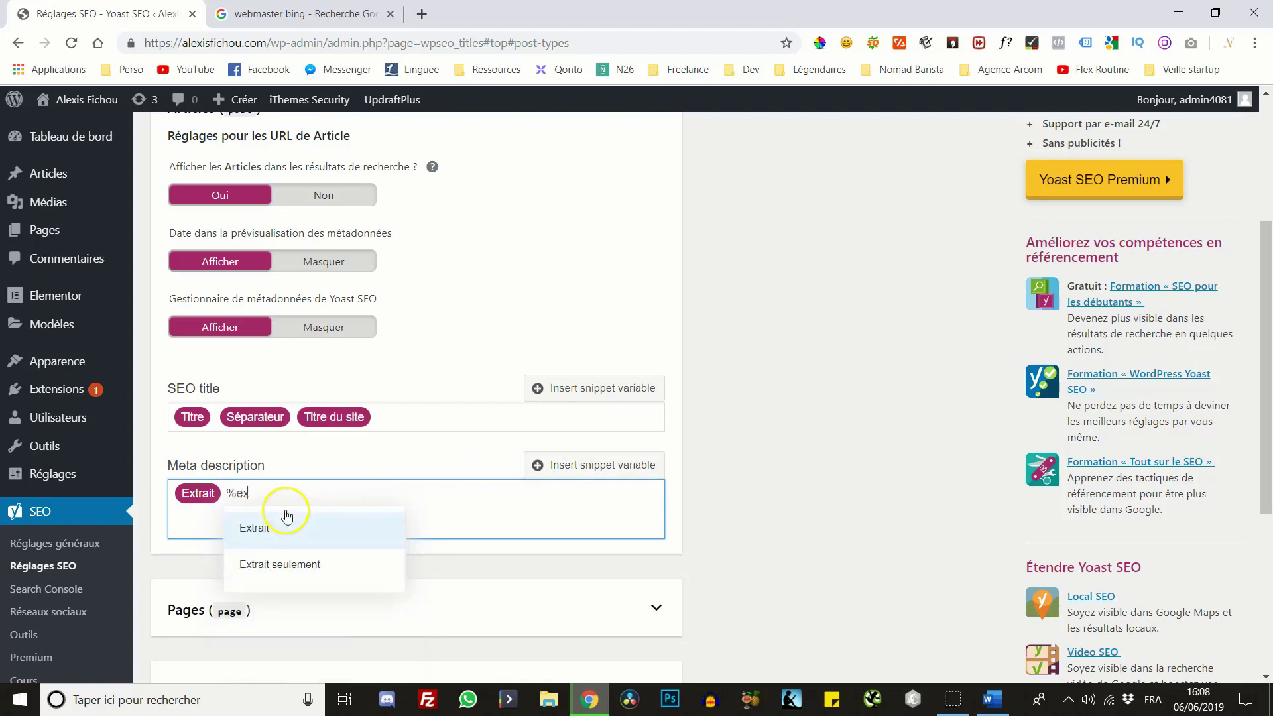
left_click(262, 527)
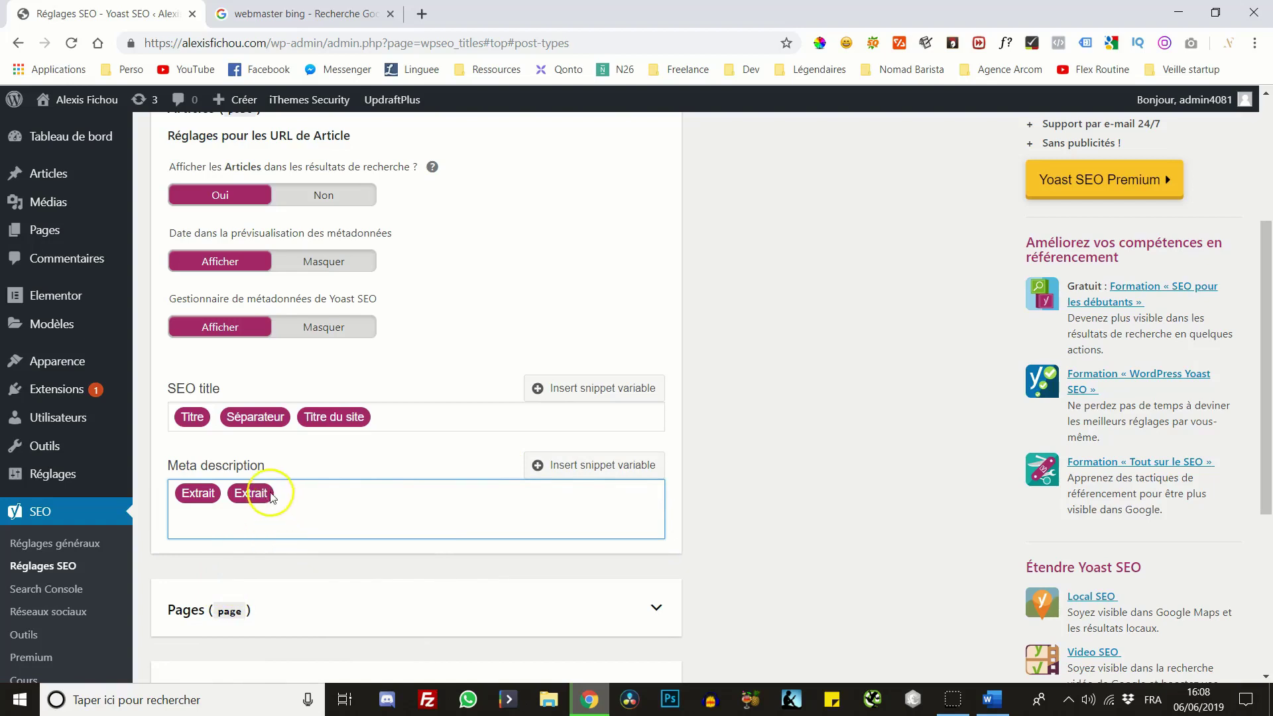
key("BackSpace")
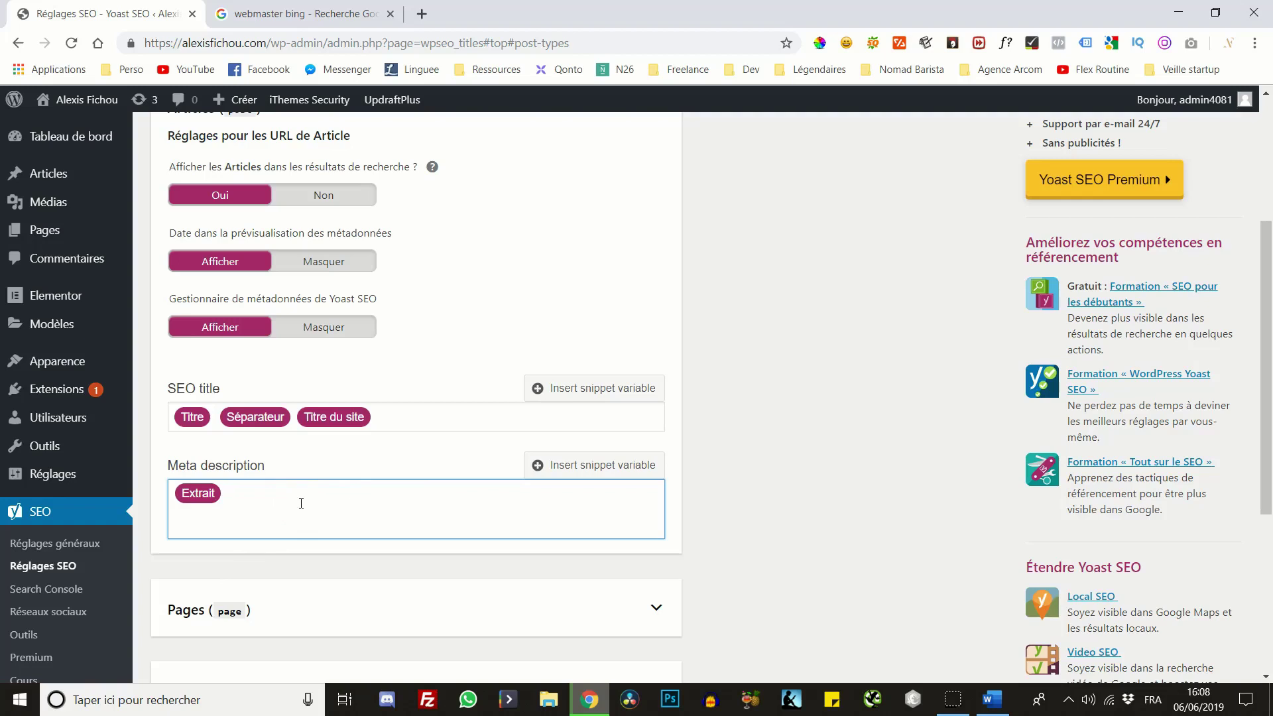
Try entering the variable as %%extrait%% in the Articles meta description, compare with the Google snippets, and remove the extra variable
type("%%")
key("BackSpace")
type("extrait%%")
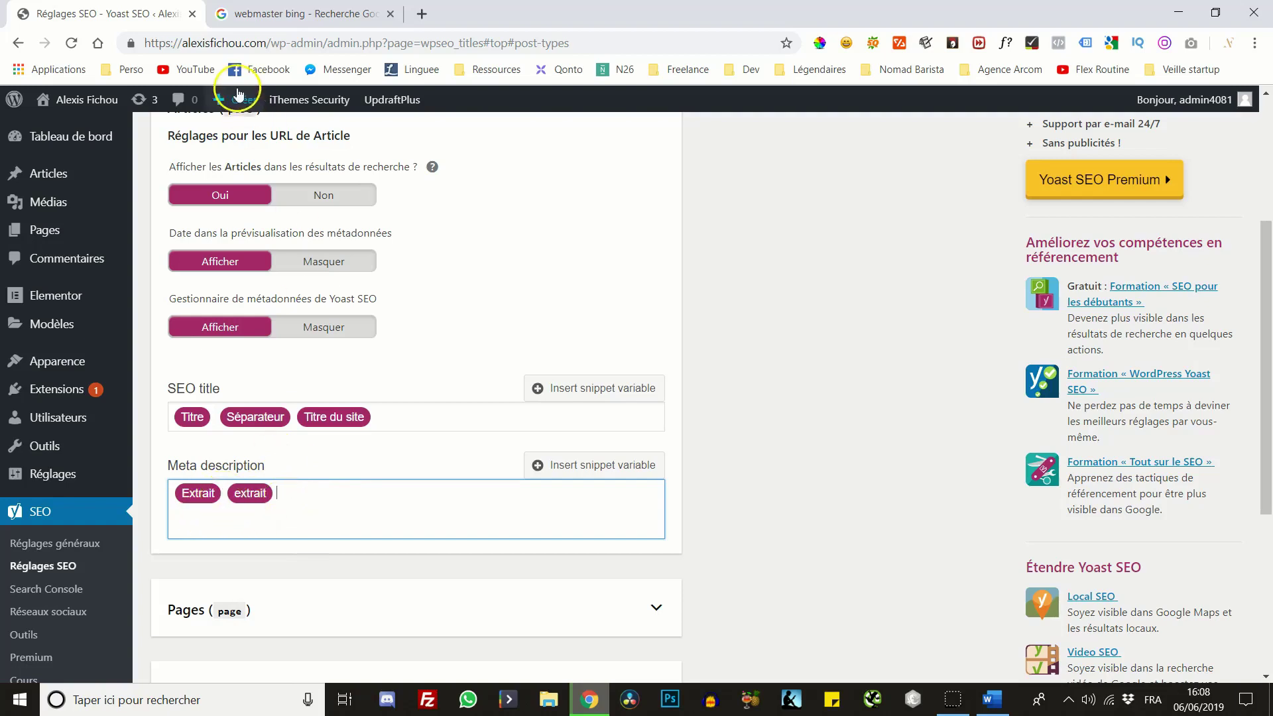
left_click(295, 15)
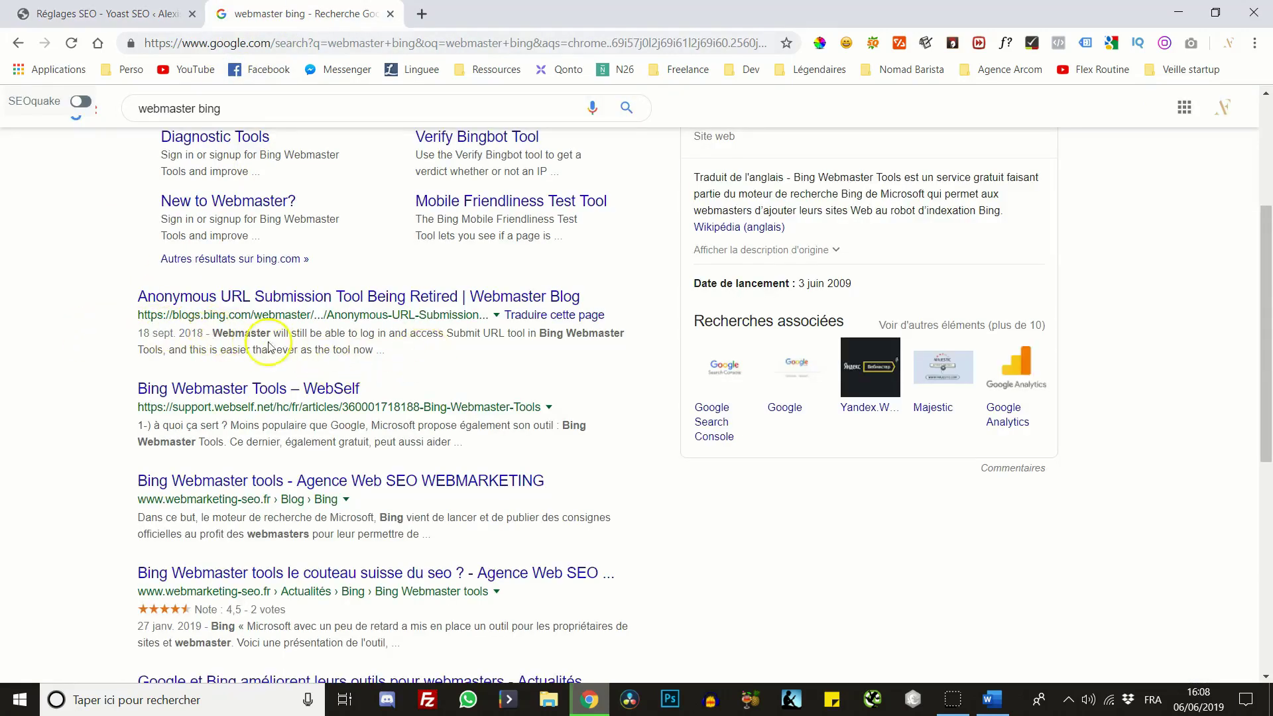
left_click(103, 14)
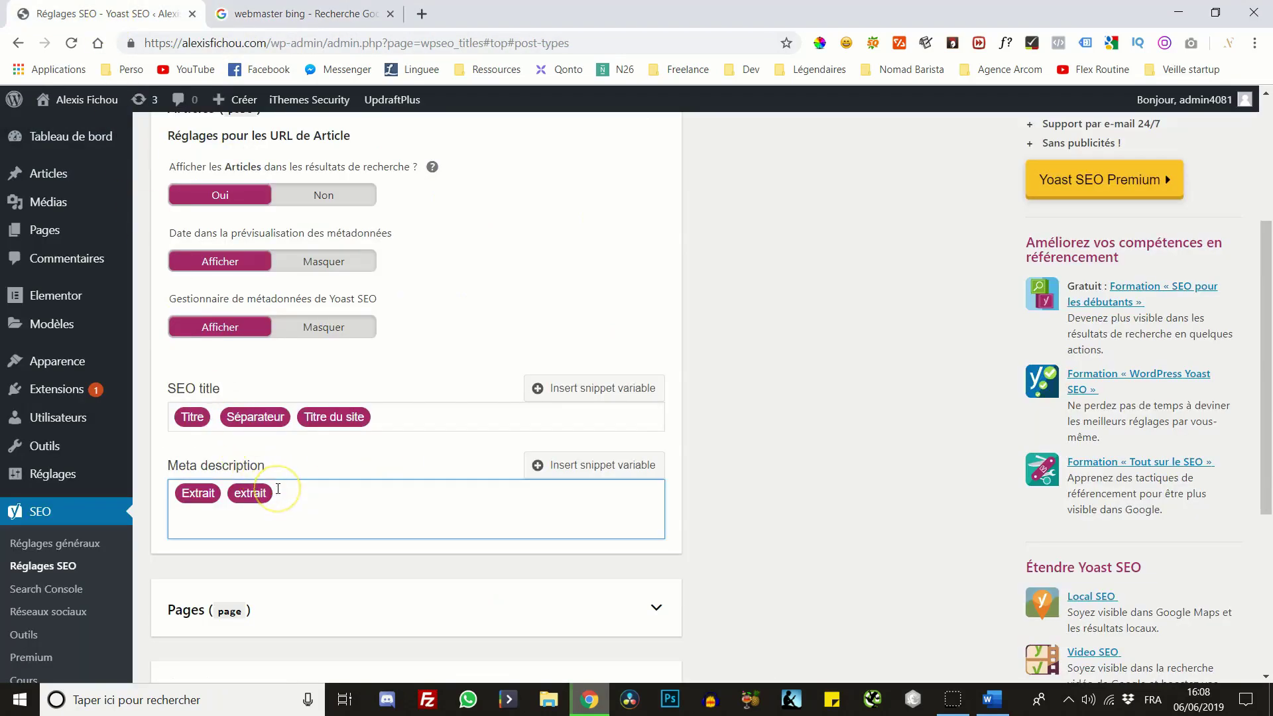
key("BackSpace")
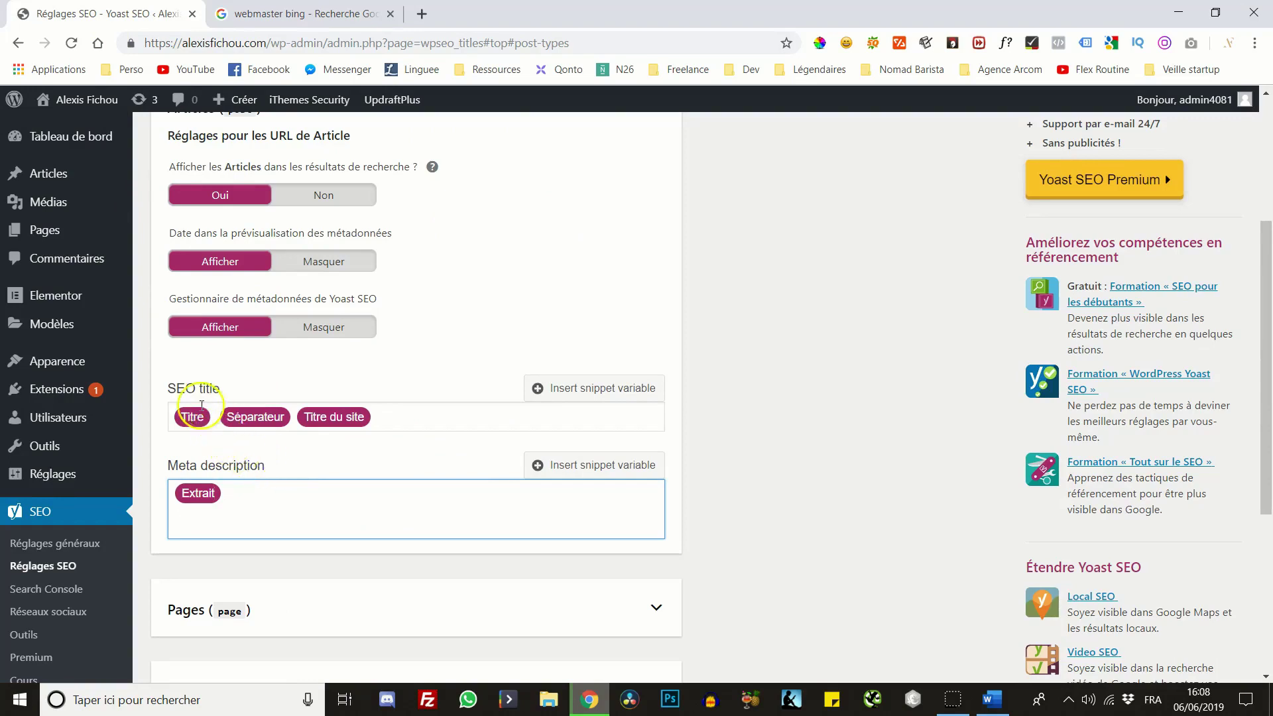
Look over the Articles search appearance settings and the other publication types listed below them
scroll(178, 365, "up", 3)
scroll(189, 275, "down", 3)
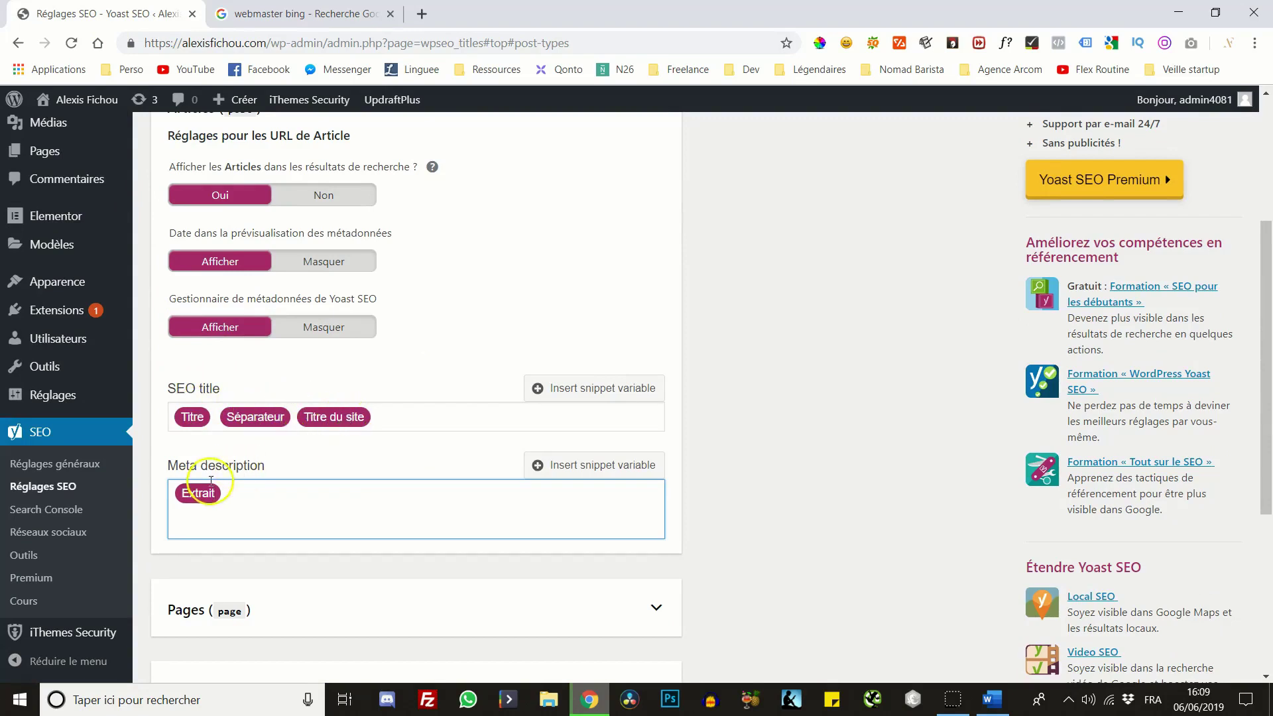
scroll(209, 457, "up", 1)
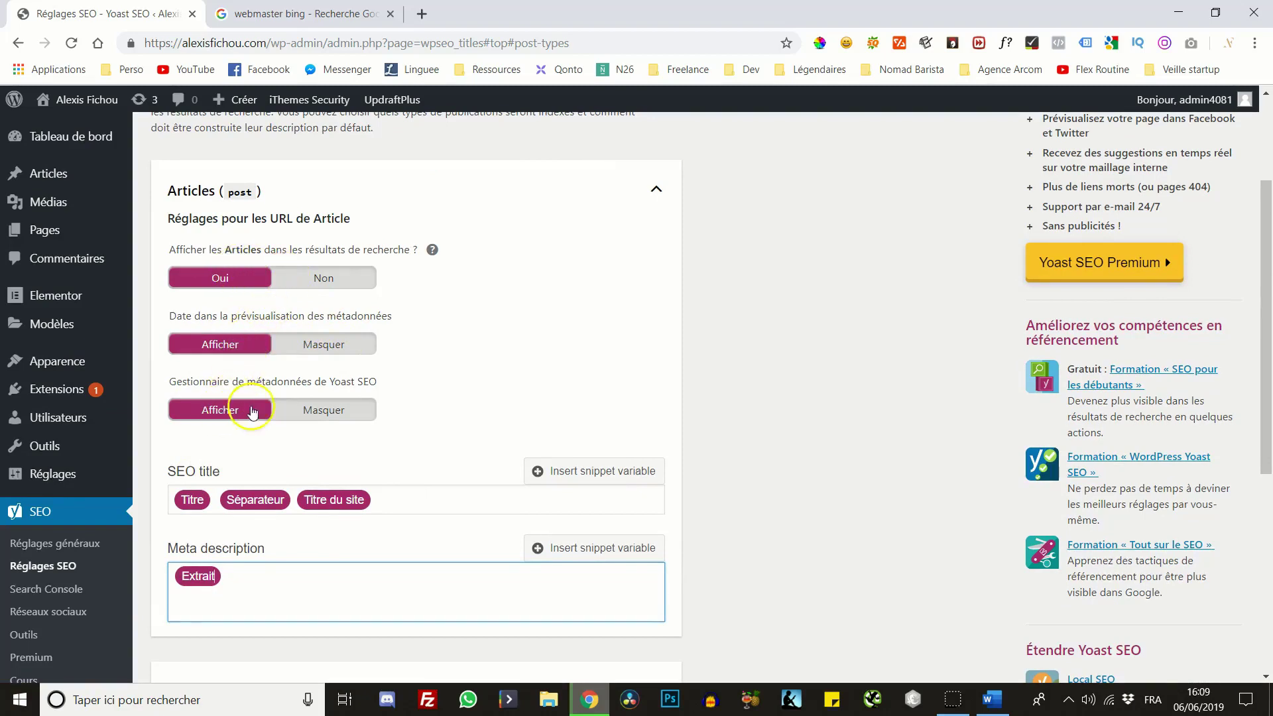
scroll(228, 381, "down", 5)
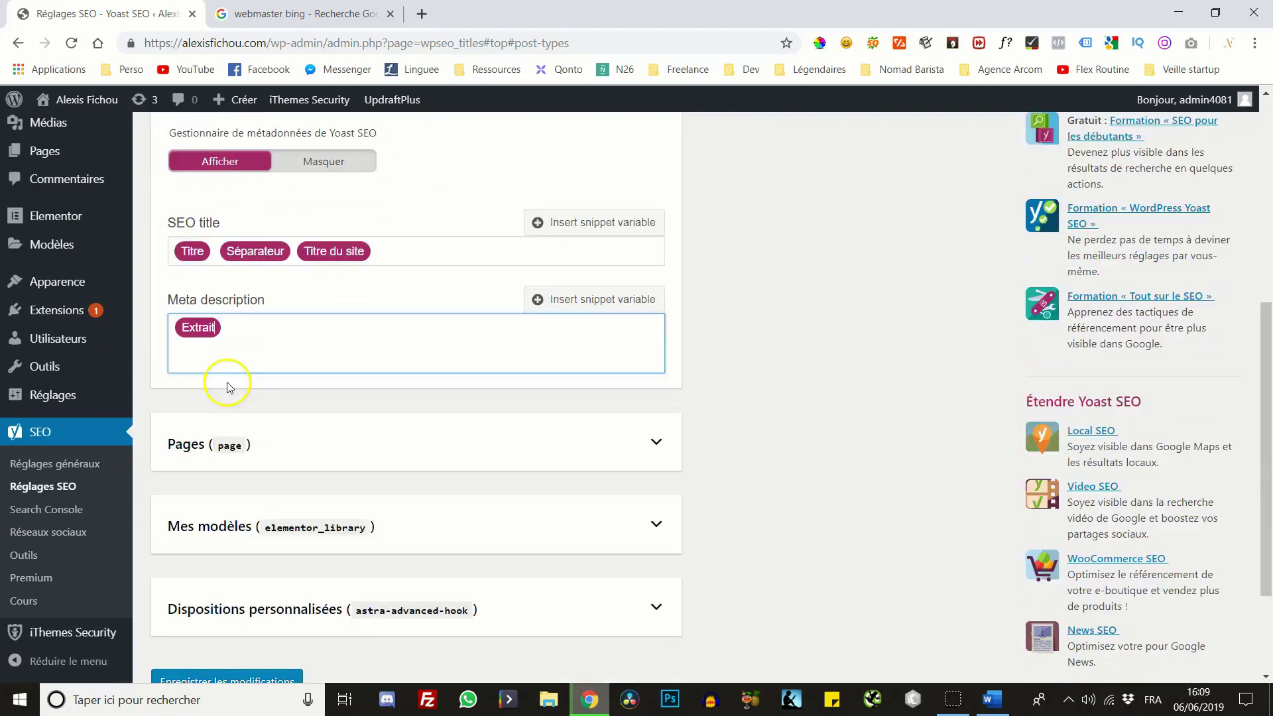
scroll(228, 388, "up", 3)
scroll(228, 388, "up", 2)
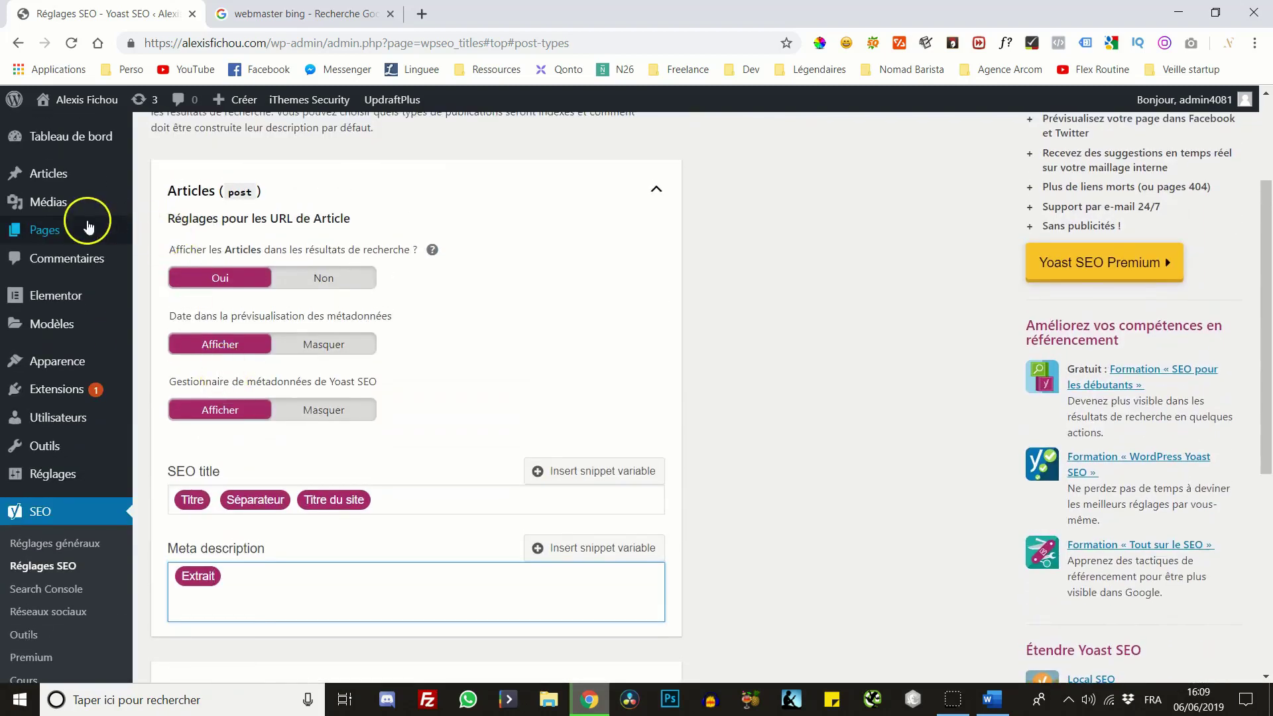
mouse_move(86, 227)
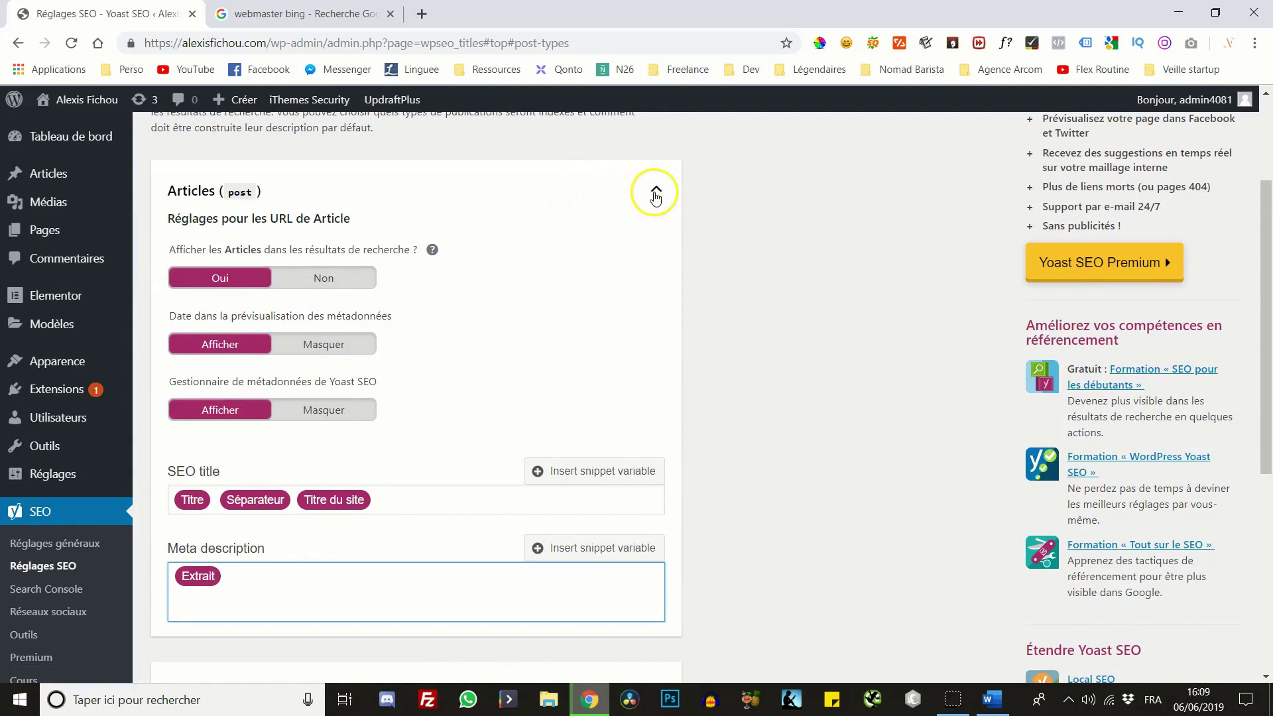
For Pages, set "Date dans la prévisualisation des métadonnées" to Afficher and remove the Page variable from the SEO title
left_click(655, 194)
left_click(654, 273)
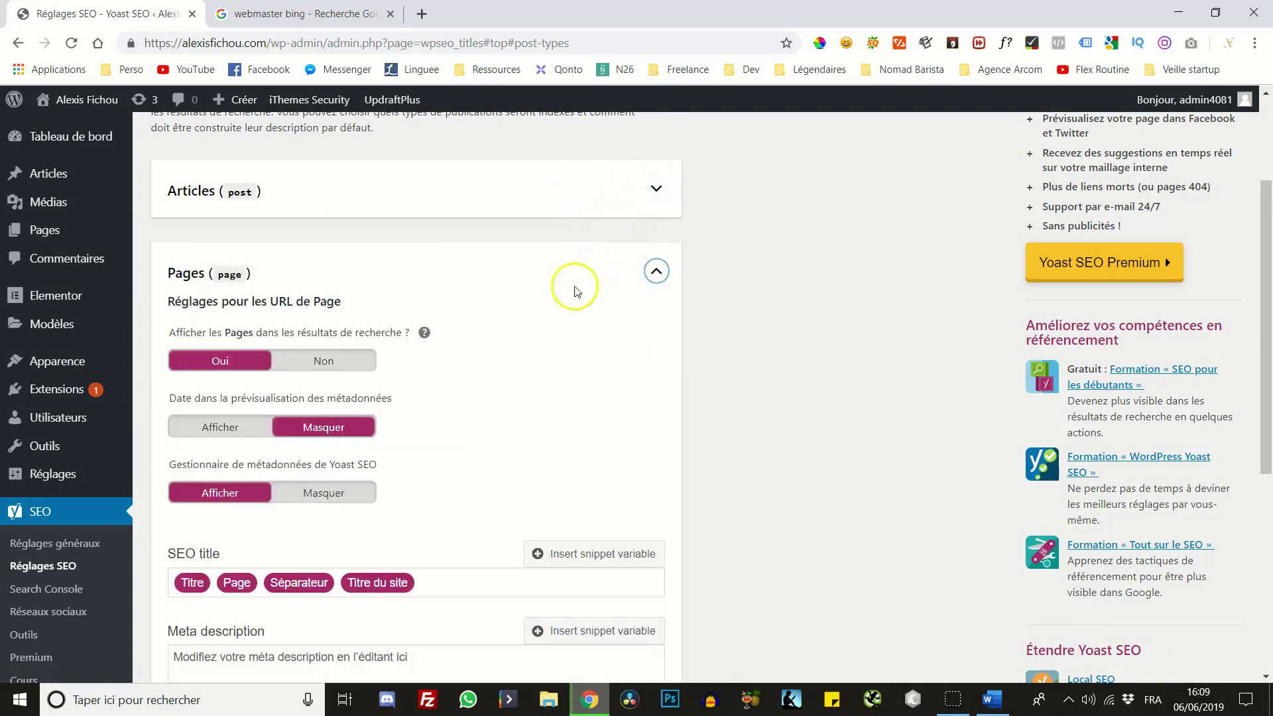
scroll(391, 292, "down", 1)
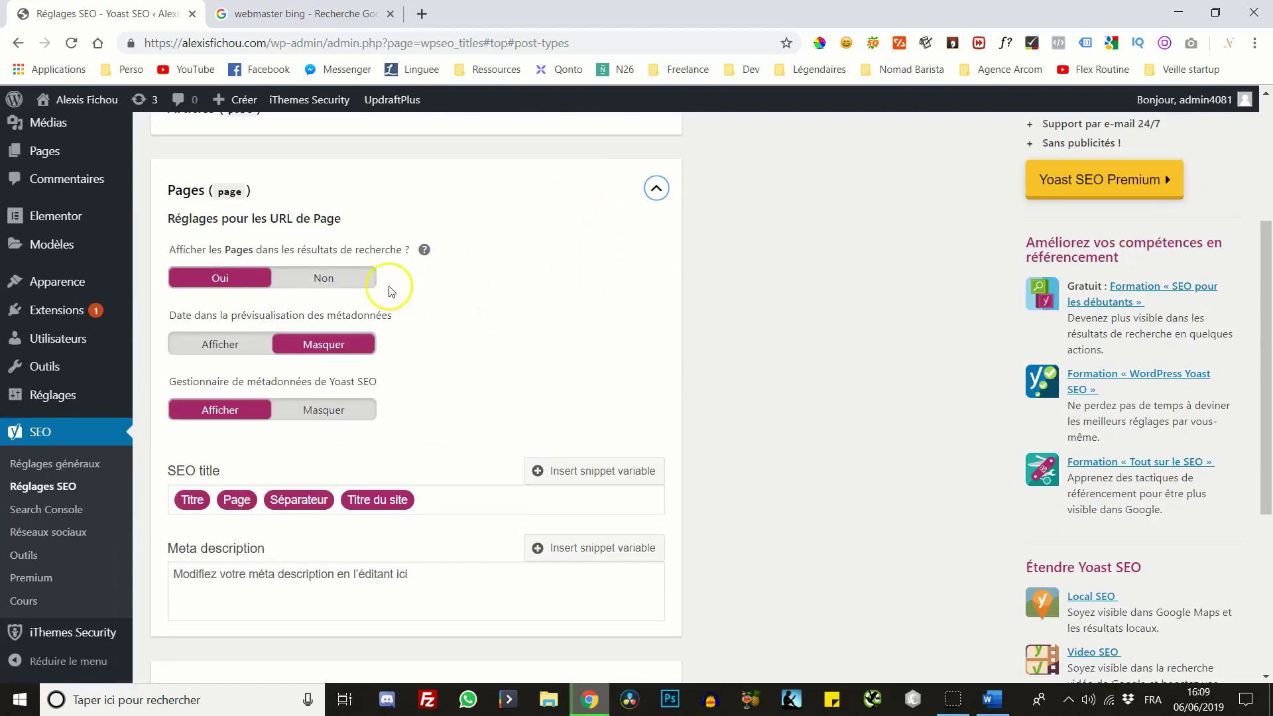
left_click(219, 352)
left_click(335, 488)
key("BackSpace")
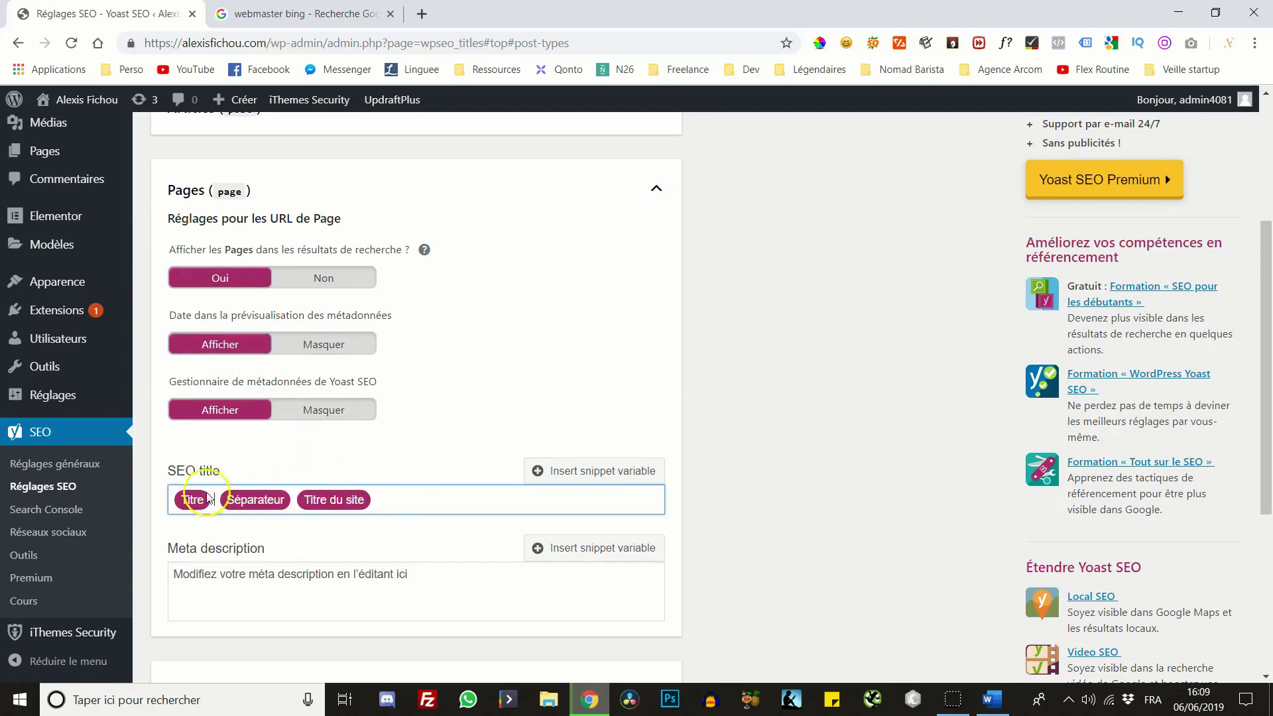
Insert the Extrait variable into the meta description for Pages
left_click(256, 581)
left_click(580, 548)
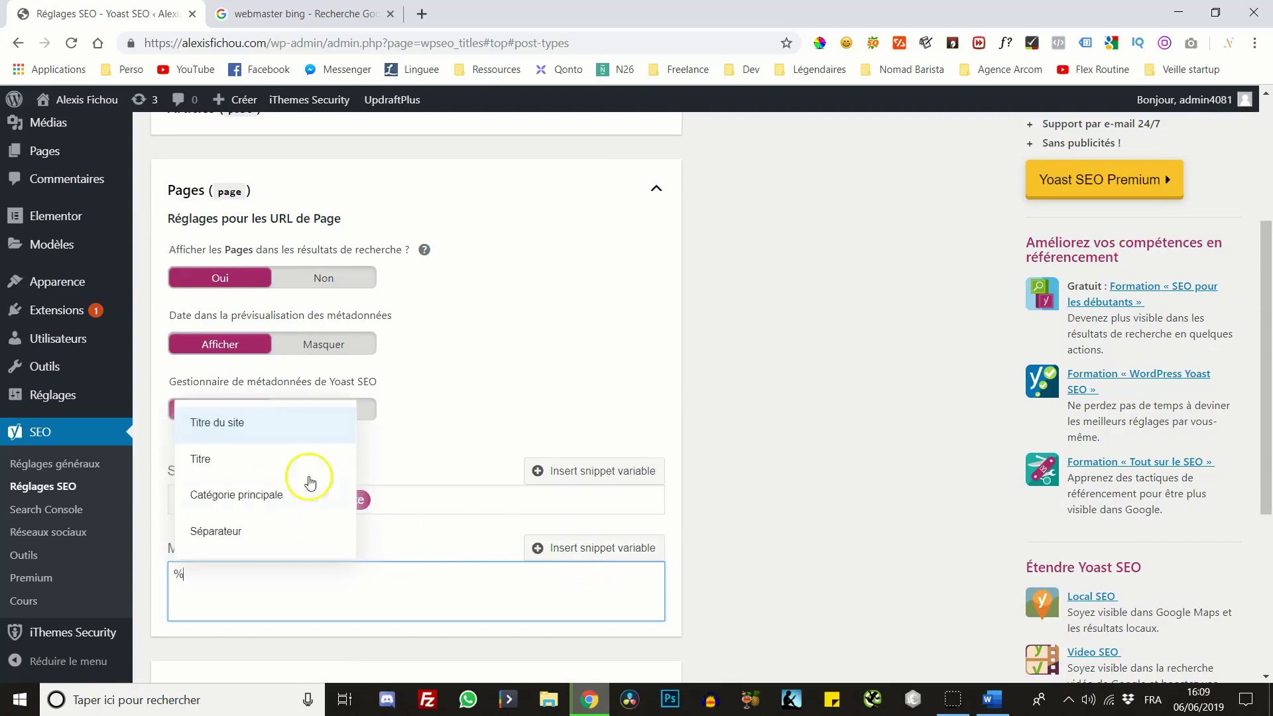
type("ex")
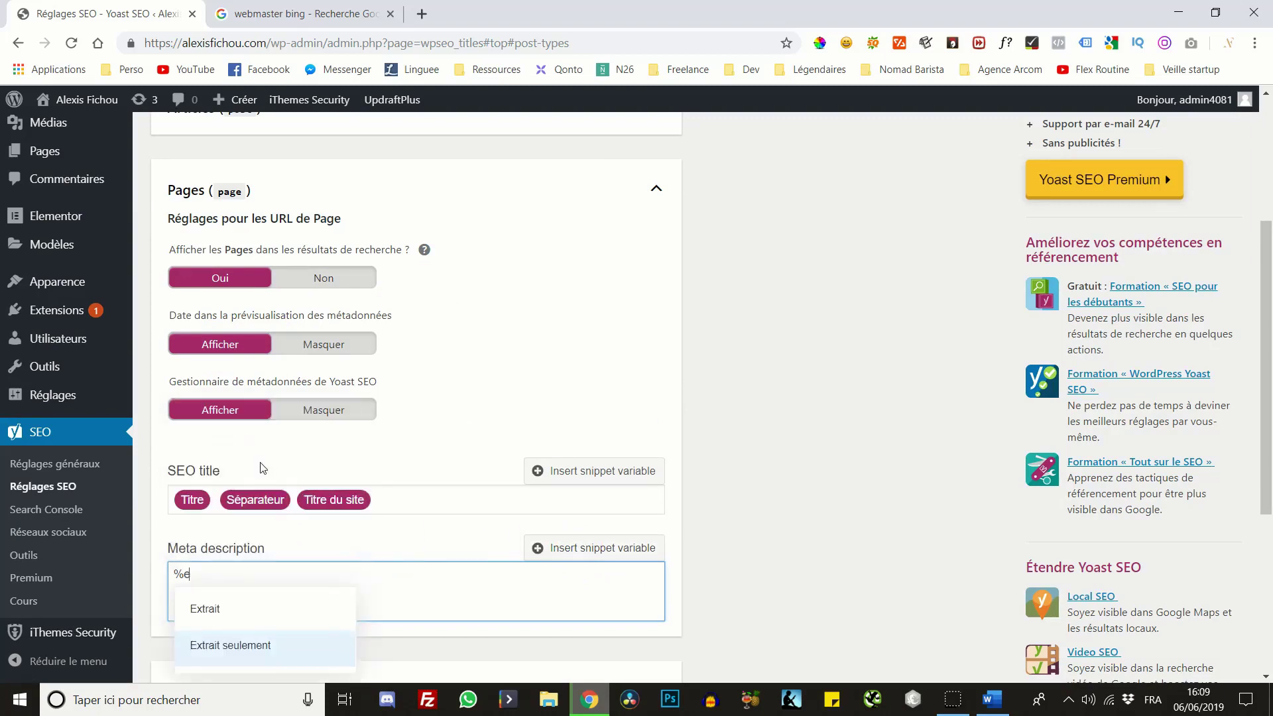
left_click(206, 602)
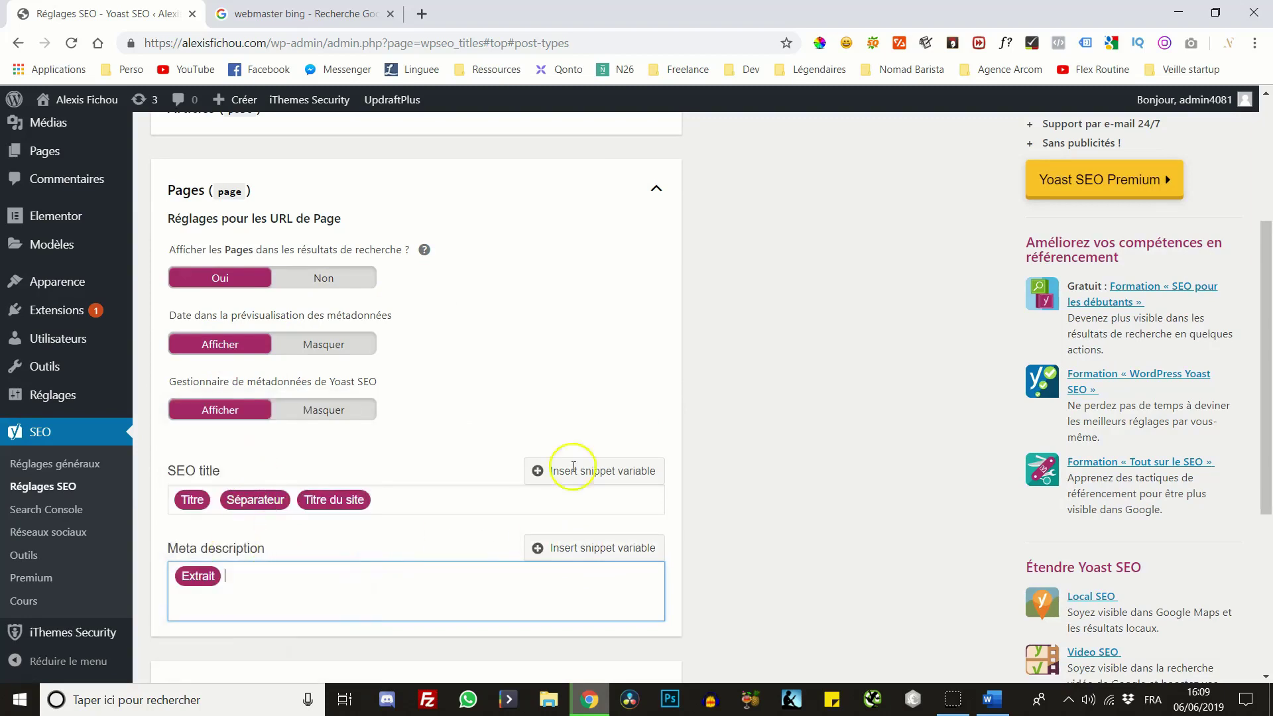
Collapse the Pages section, examine the Mes modèles search appearance settings, and collapse that section too
left_click(657, 189)
left_click(644, 277)
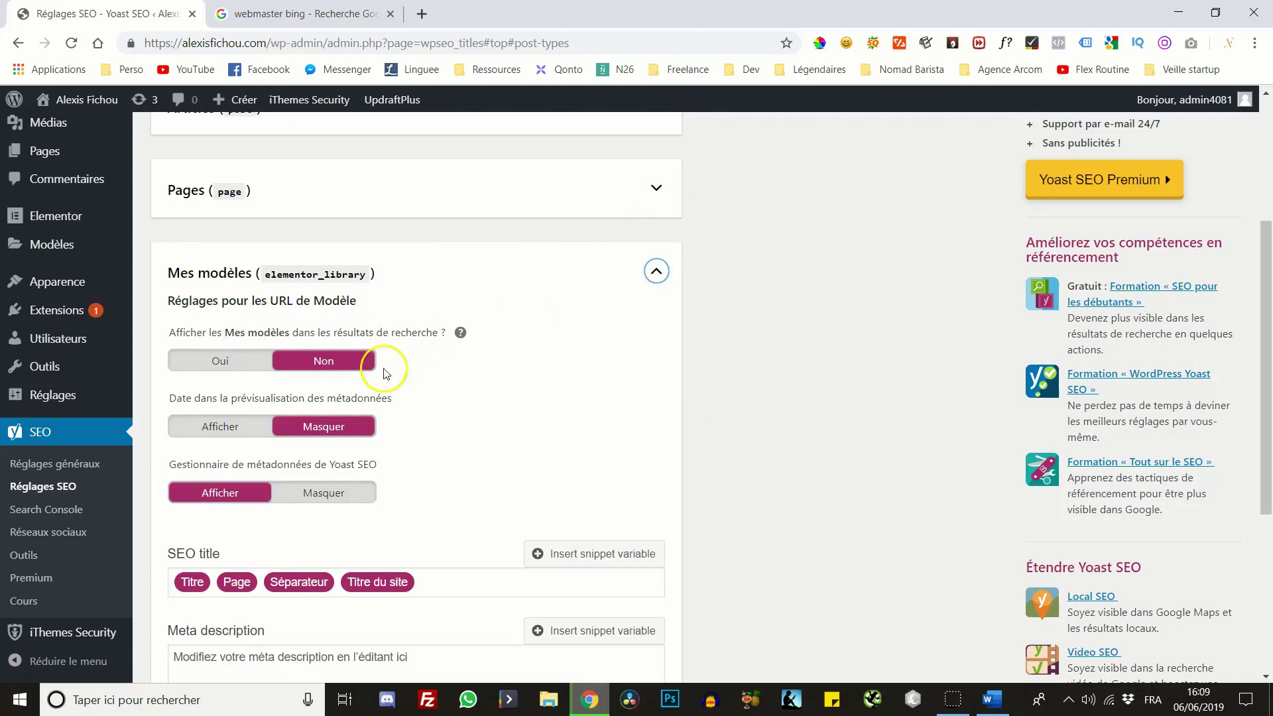
left_click(653, 272)
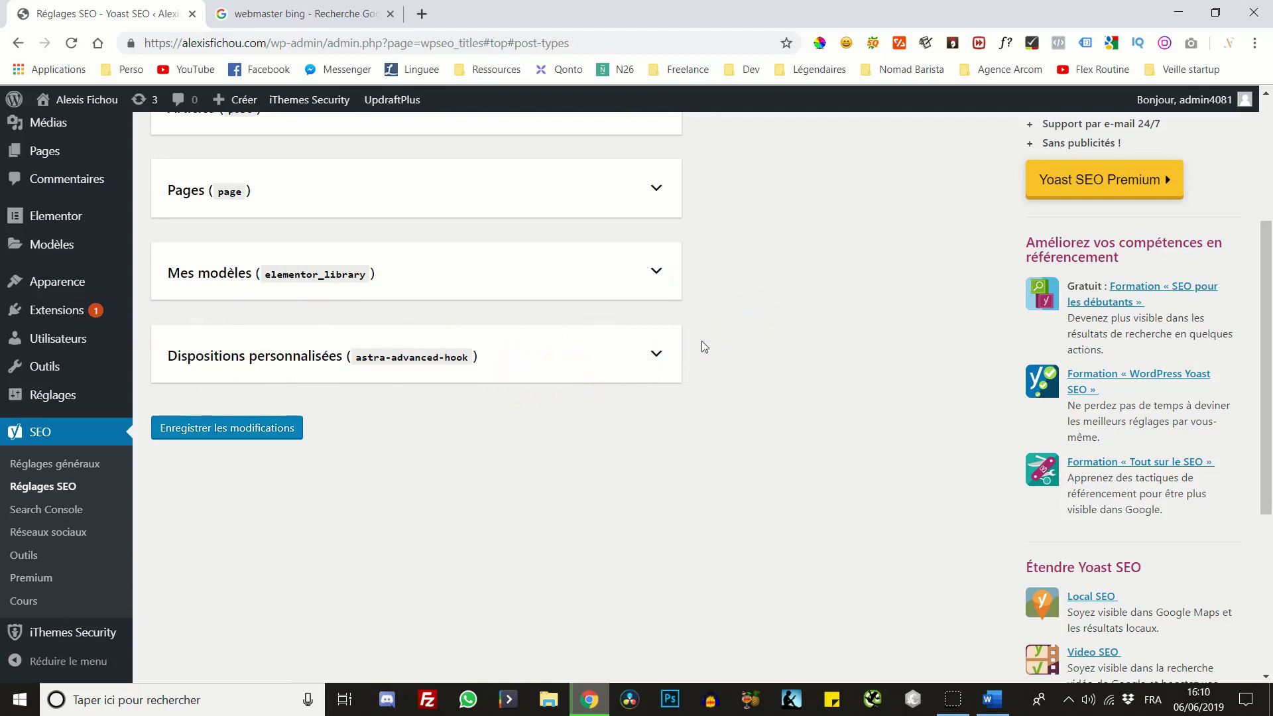
Examine the attachment URL redirect setting for Médias and revisit Types de publication down to its save option
scroll(705, 346, "up", 3)
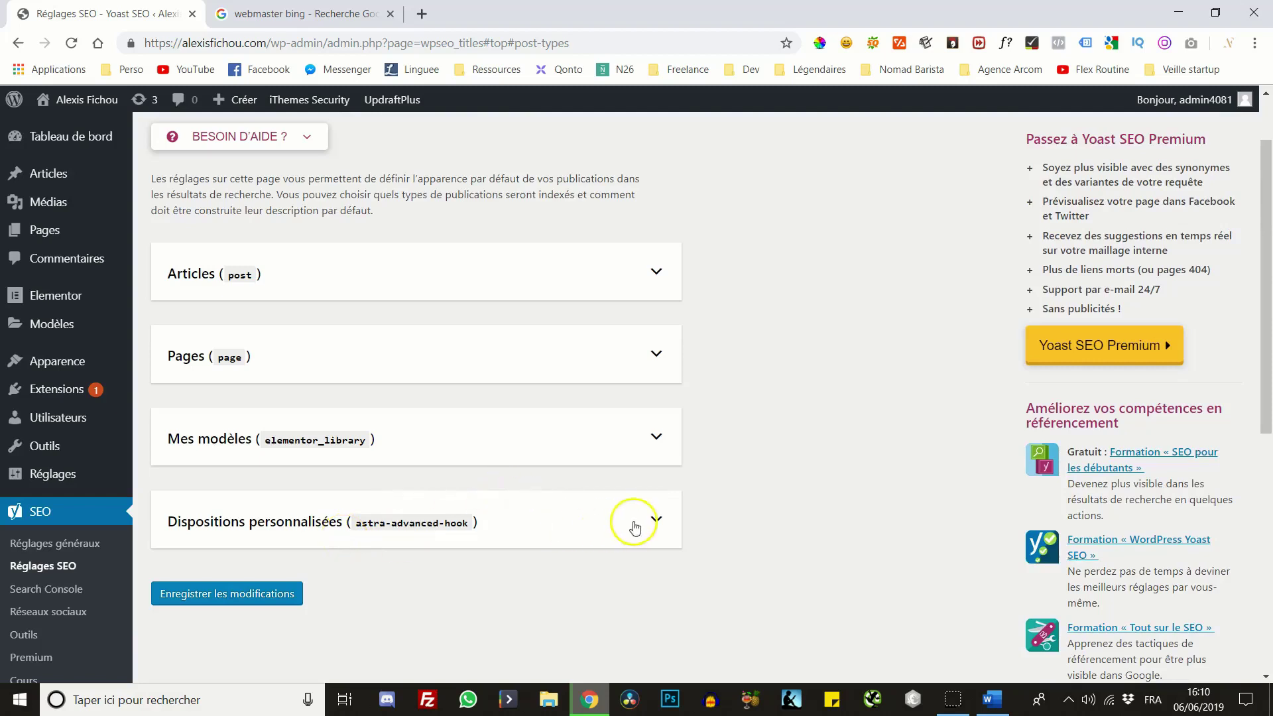
scroll(509, 515, "up", 1)
left_click(442, 182)
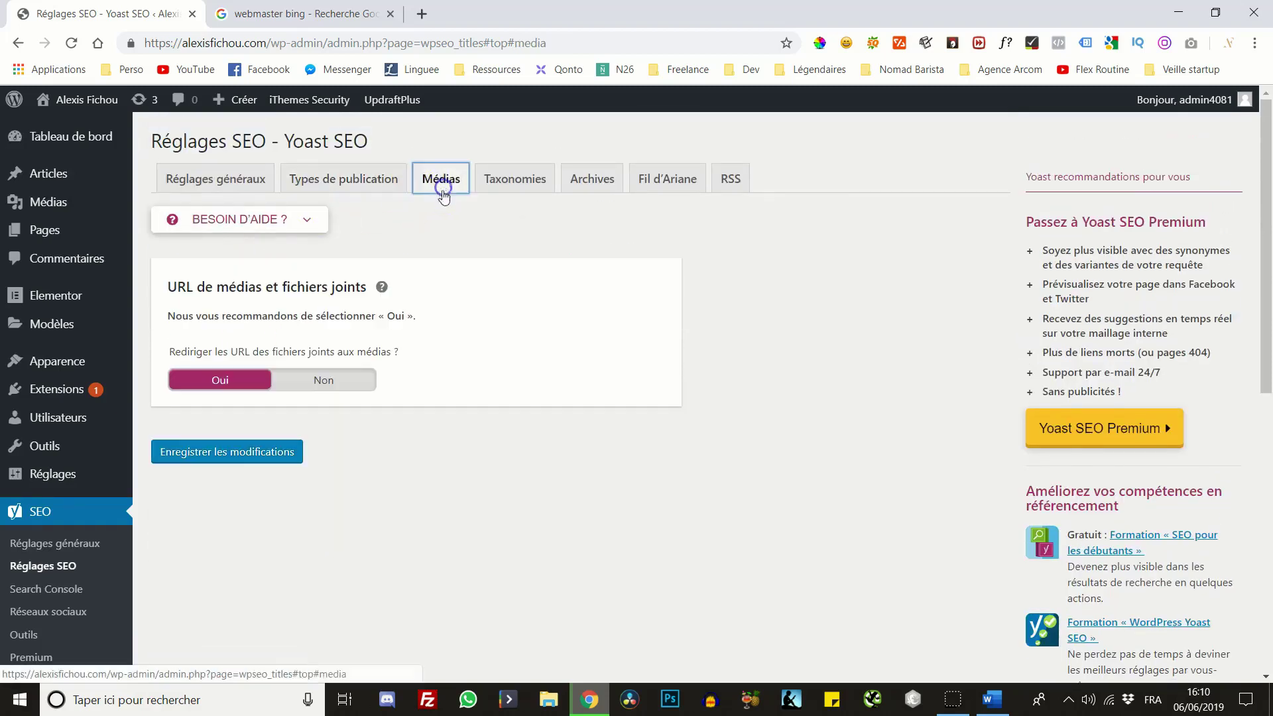
left_click(341, 182)
scroll(335, 336, "down", 5)
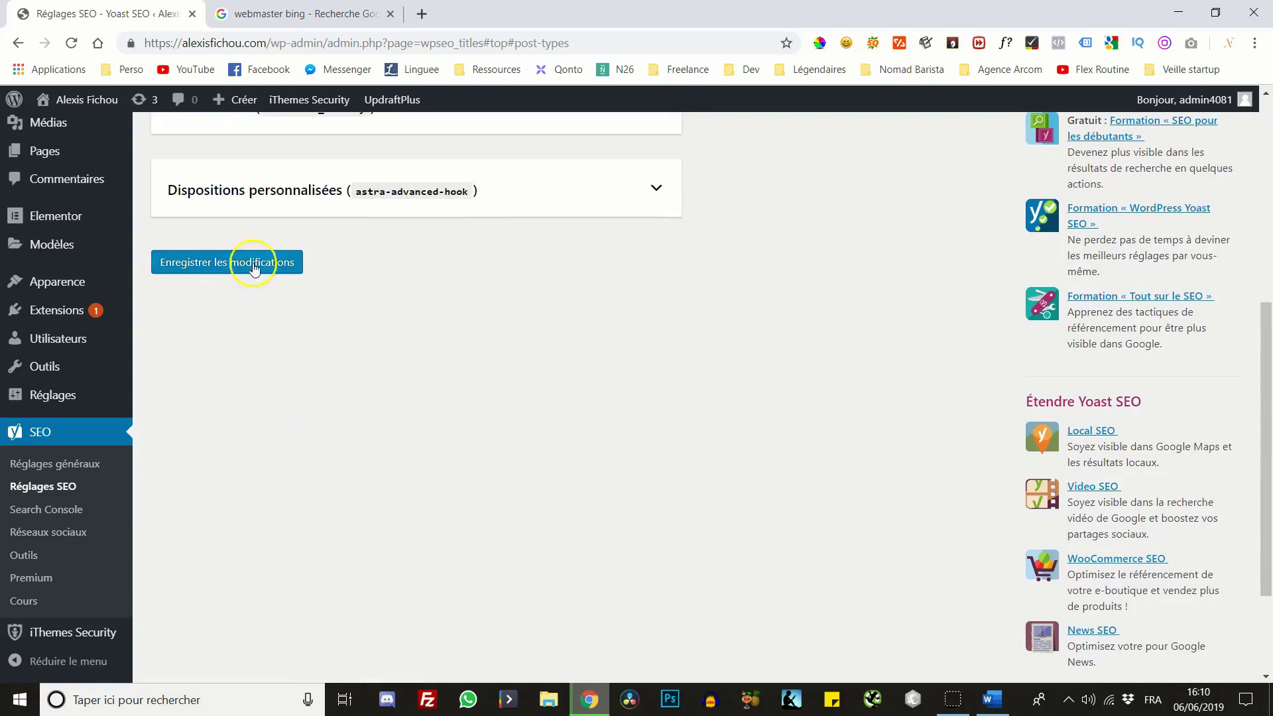
scroll(299, 371, "up", 5)
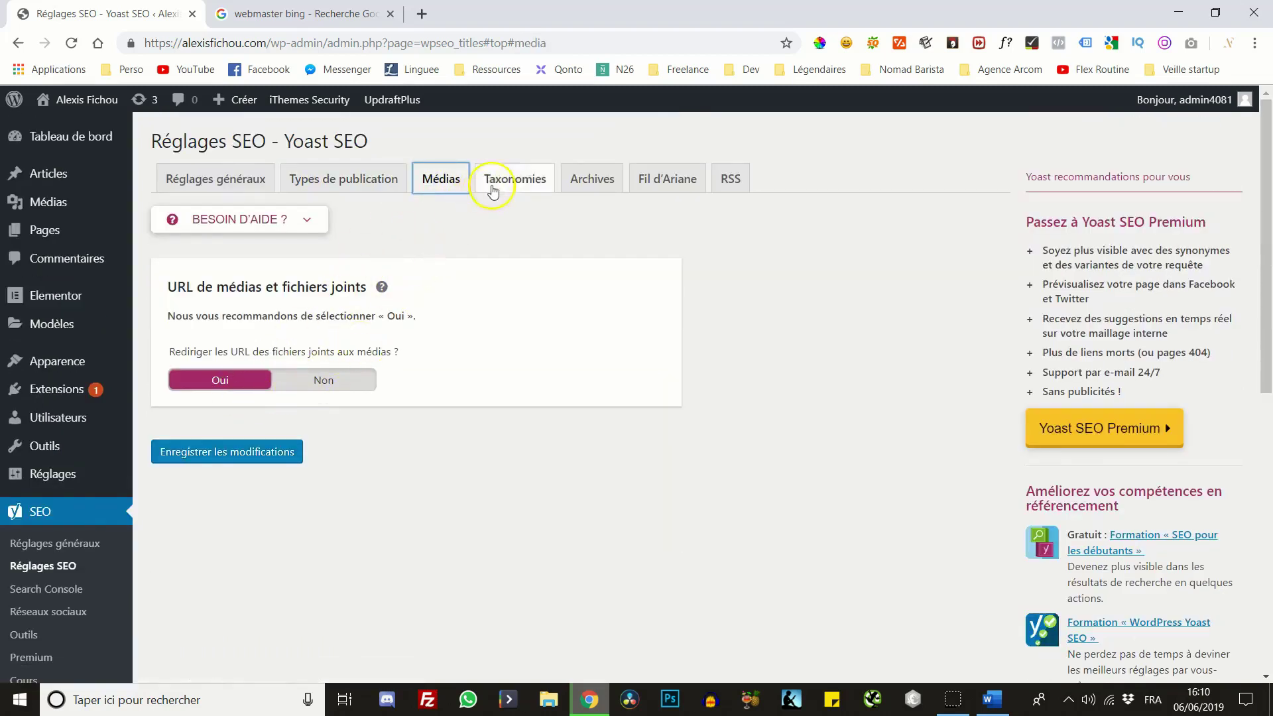
Open the Taxonomies settings and examine the Catégories visibility option and SEO title variables
left_click(501, 179)
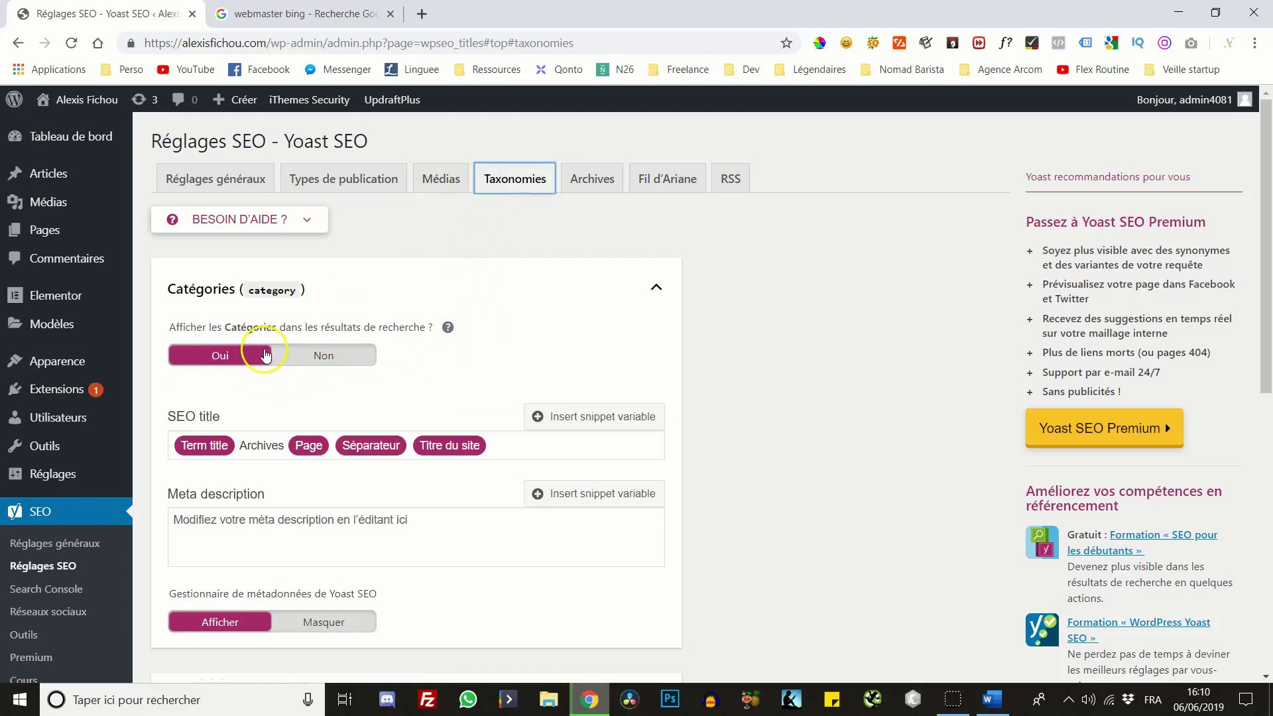
scroll(267, 355, "down", 1)
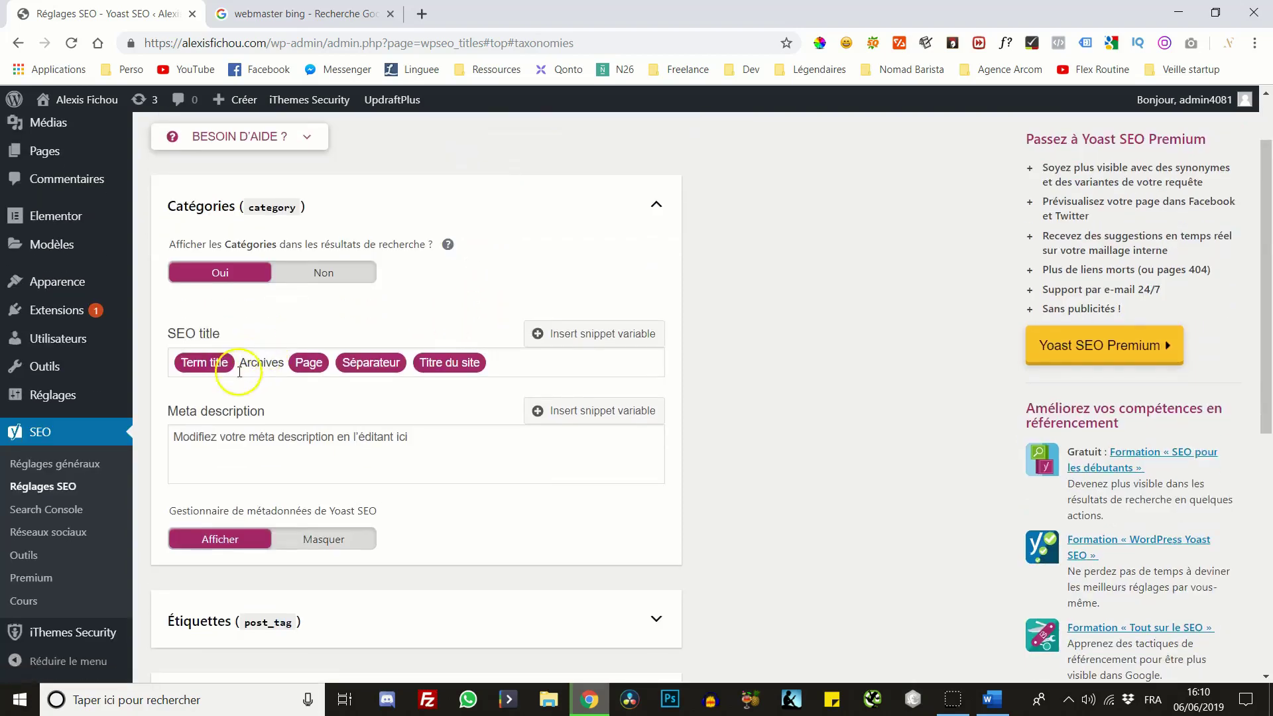
left_click(447, 369)
left_click_drag(446, 369, 184, 371)
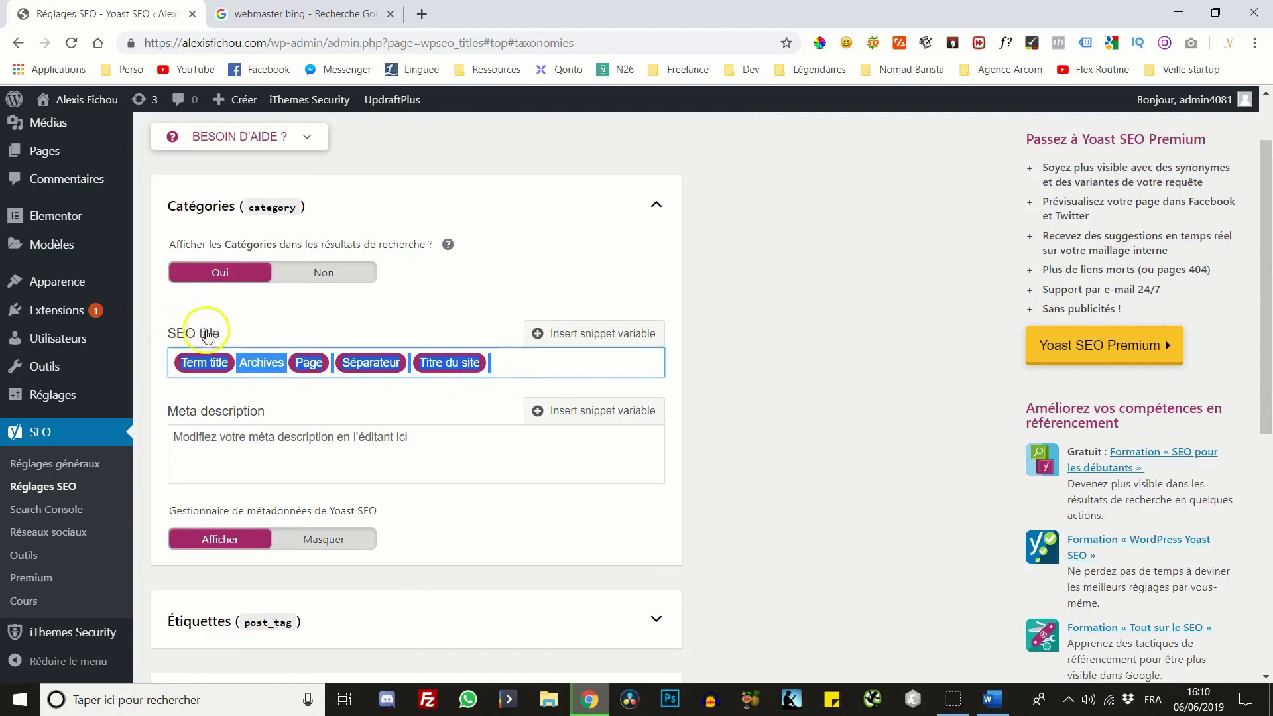
left_click(398, 405)
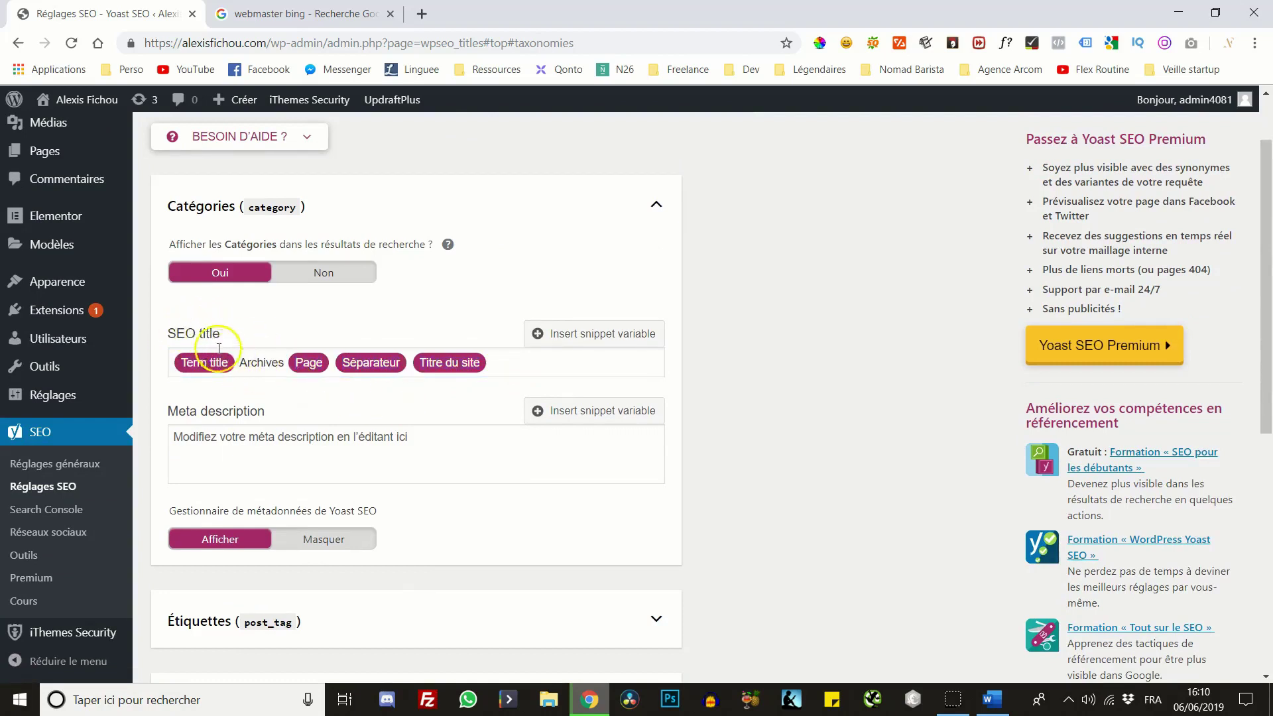
scroll(206, 203, "up", 2)
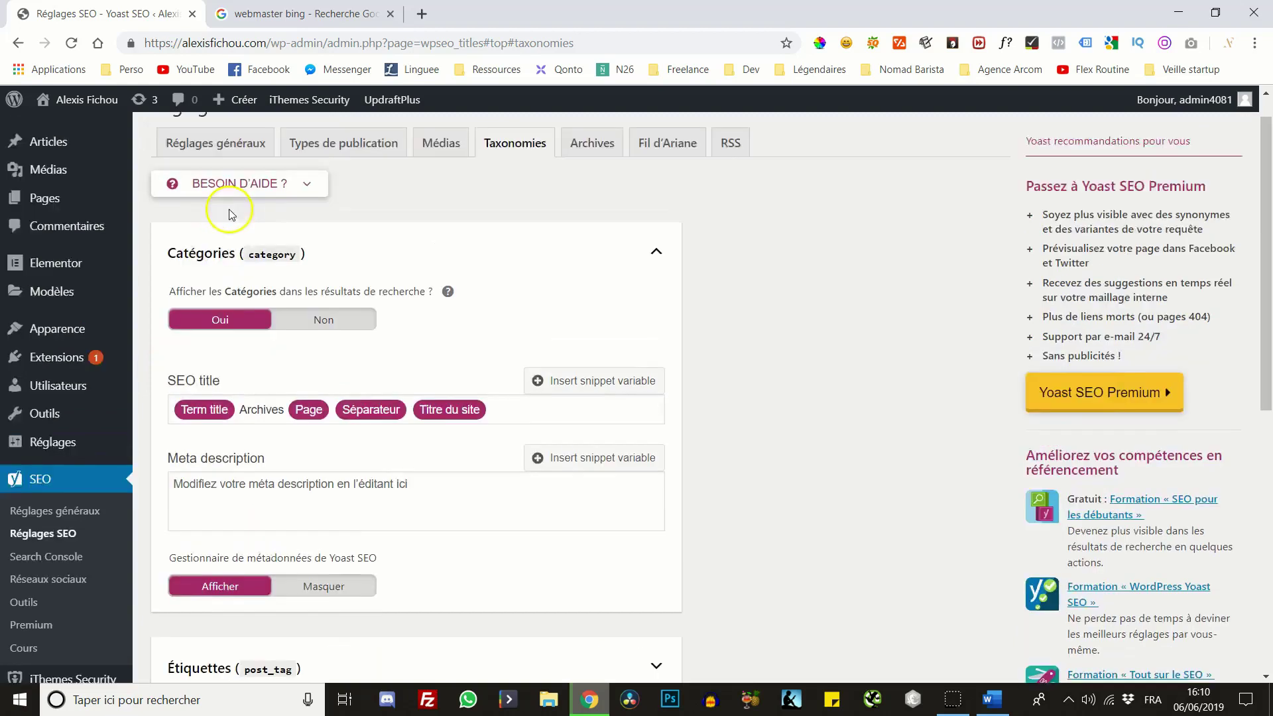
Examine the SEO title and meta description variables of Articles under Types de publication and return to the Taxonomies settings
left_click(370, 180)
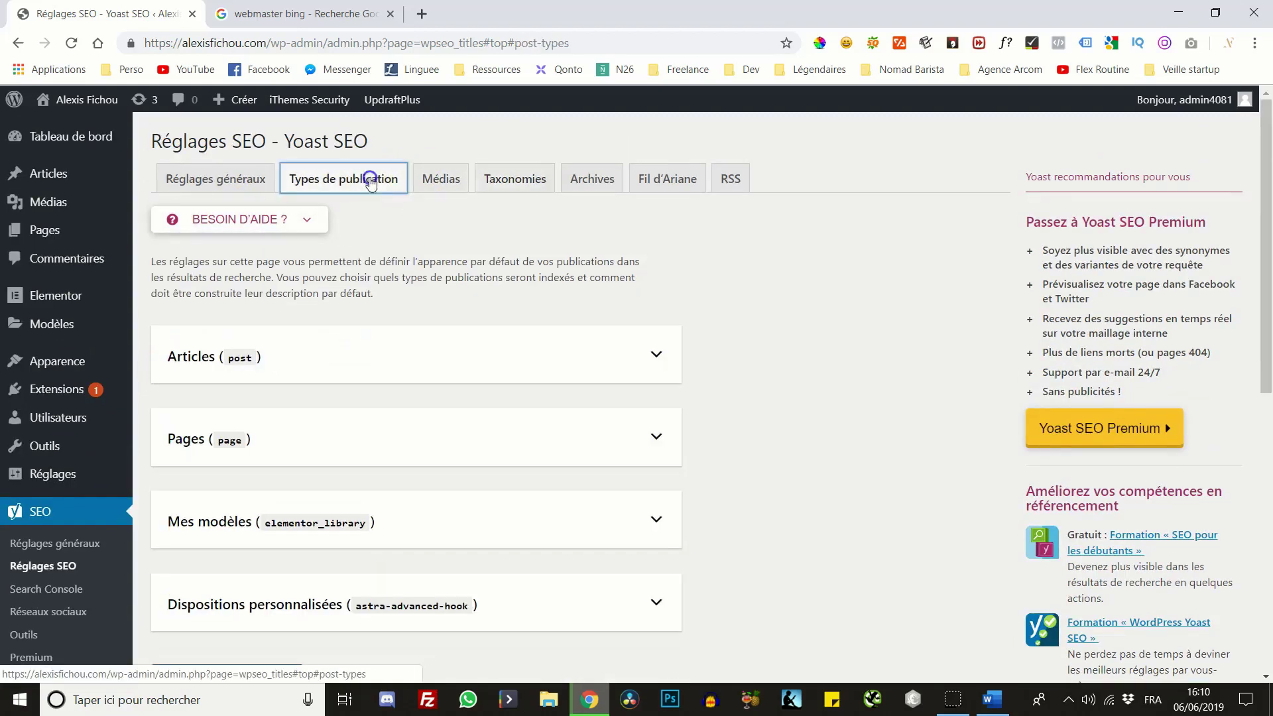
left_click(282, 351)
scroll(252, 458, "down", 5)
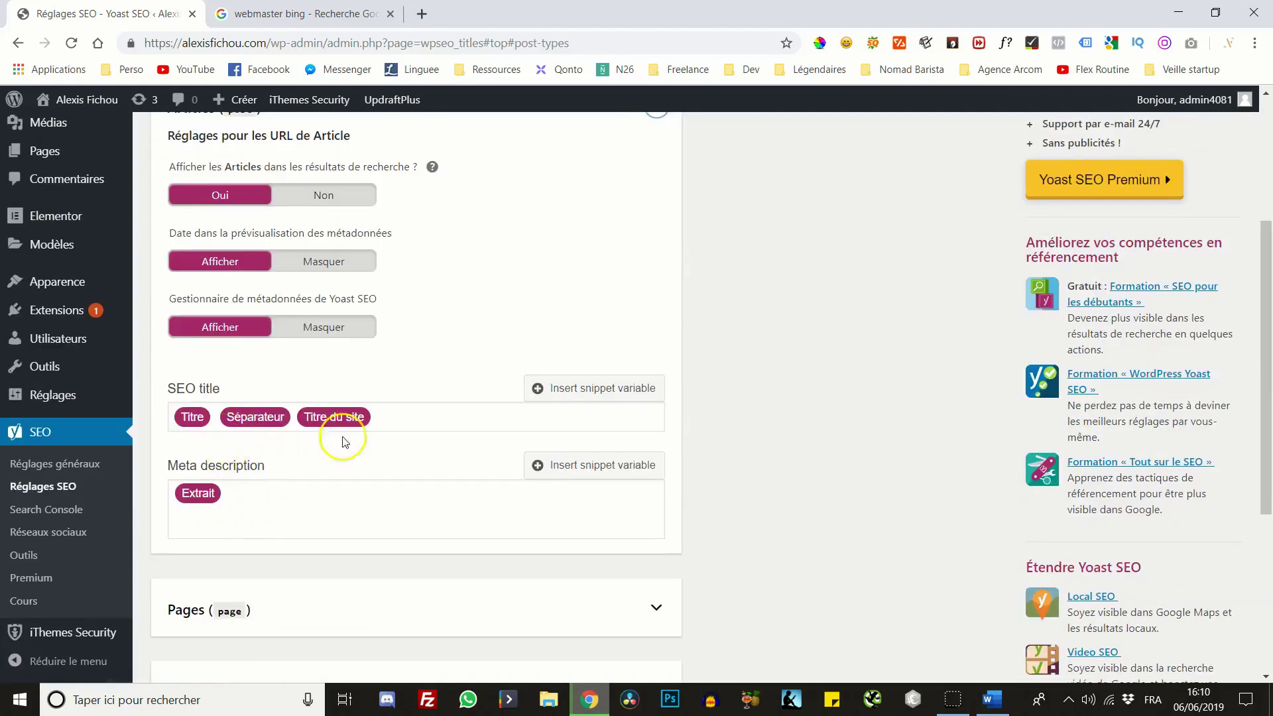
scroll(199, 539, "up", 4)
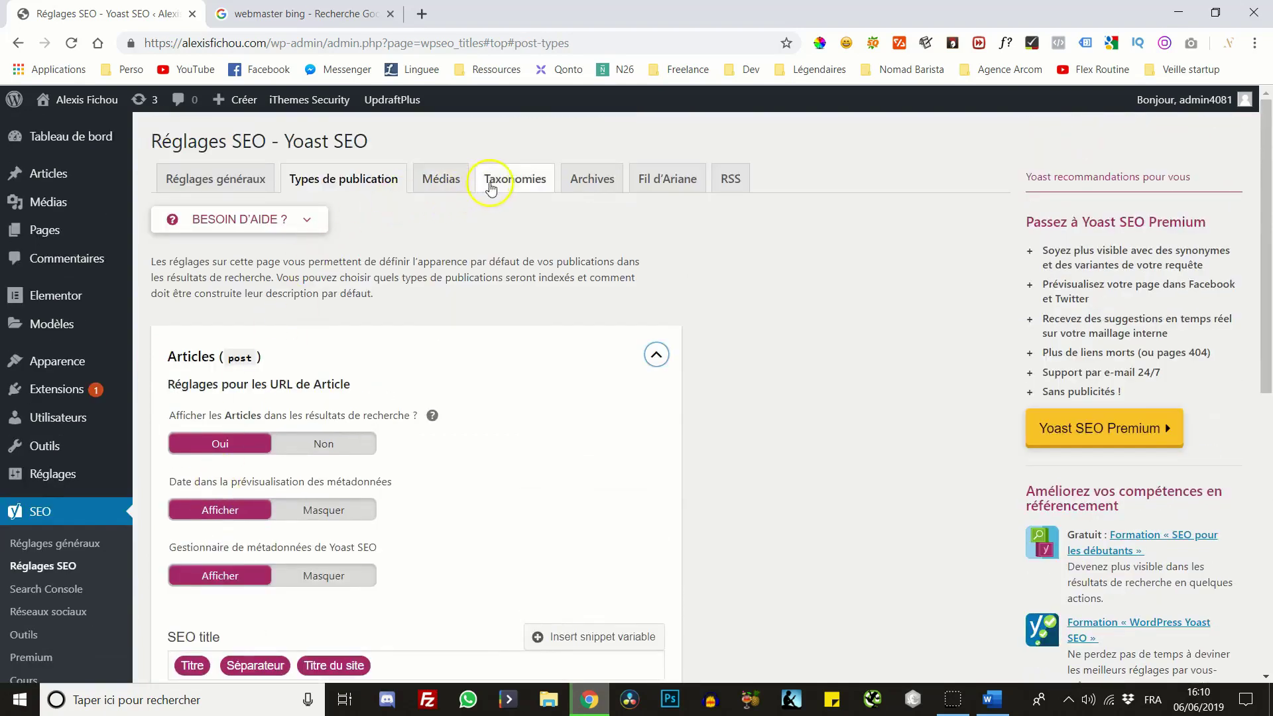
left_click(498, 179)
scroll(445, 232, "down", 1)
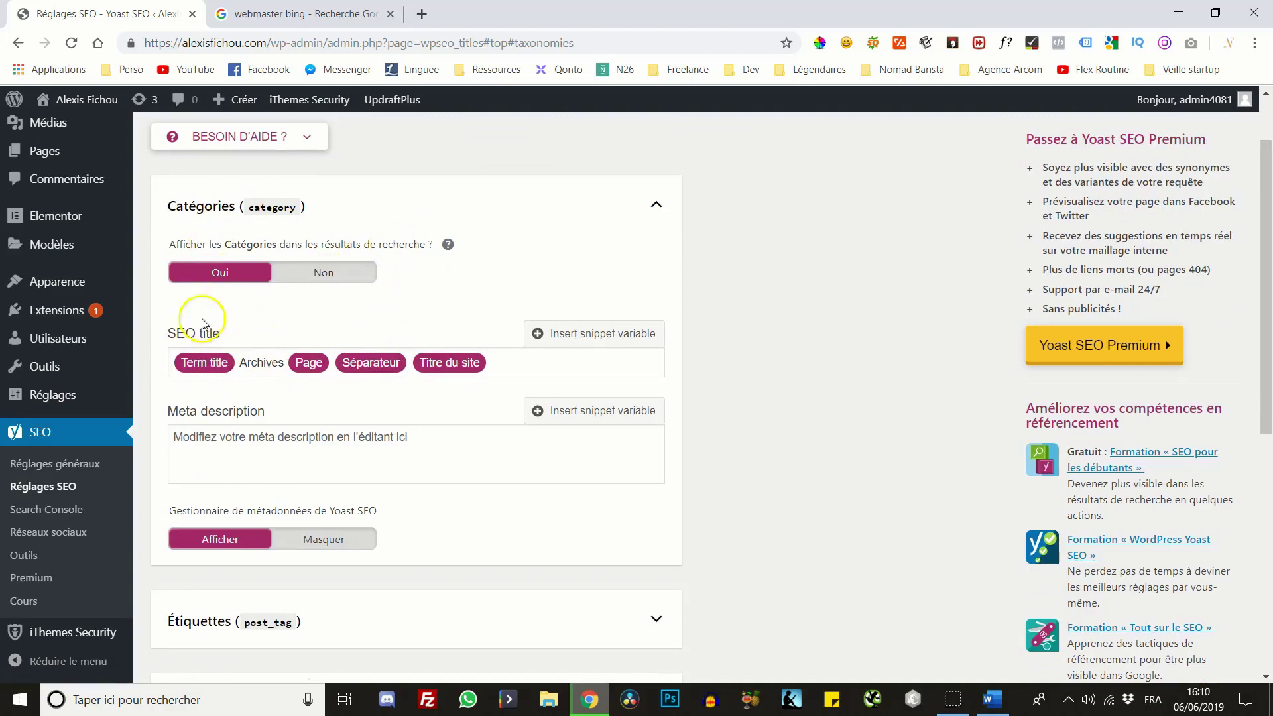
Remove the Term title variable, the word Archives and the Page variable from the Catégories SEO title
left_click(333, 363)
key("BackSpace")
key("BackSpace")
key("BackSpace")
key("BackSpace")
key("BackSpace")
key("BackSpace")
key("BackSpace")
key("BackSpace")
key("BackSpace")
key("BackSpace")
key("BackSpace")
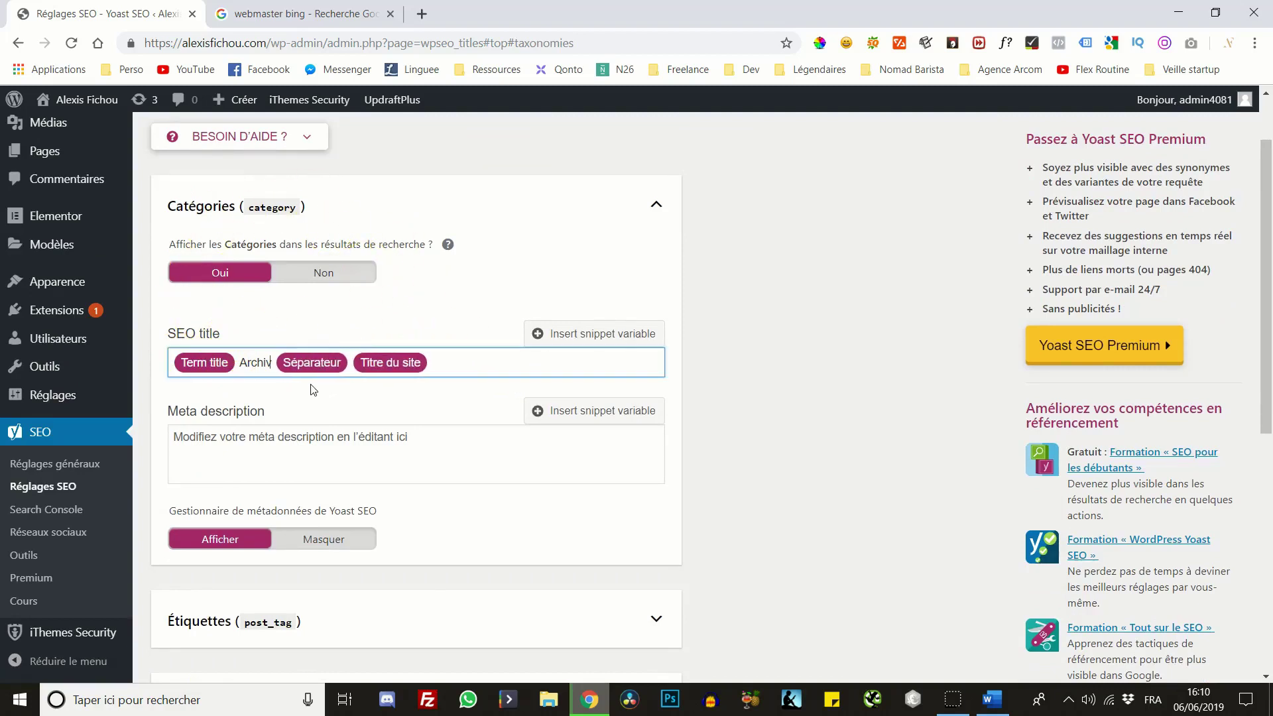
key("BackSpace")
type("ti")
key("BackSpace")
key("BackSpace")
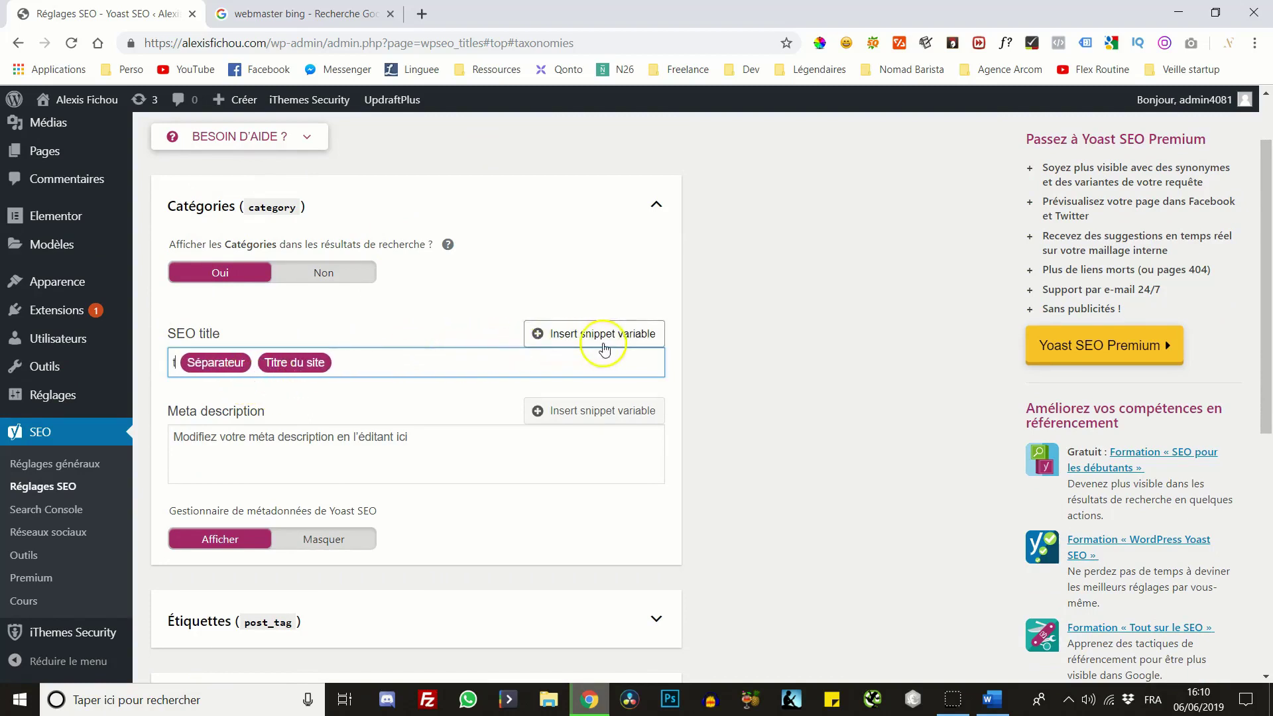
Try the Titre du site variable at the start of the Catégories SEO title, comparing it with the Articles title before removing it
type("%")
left_click(302, 397)
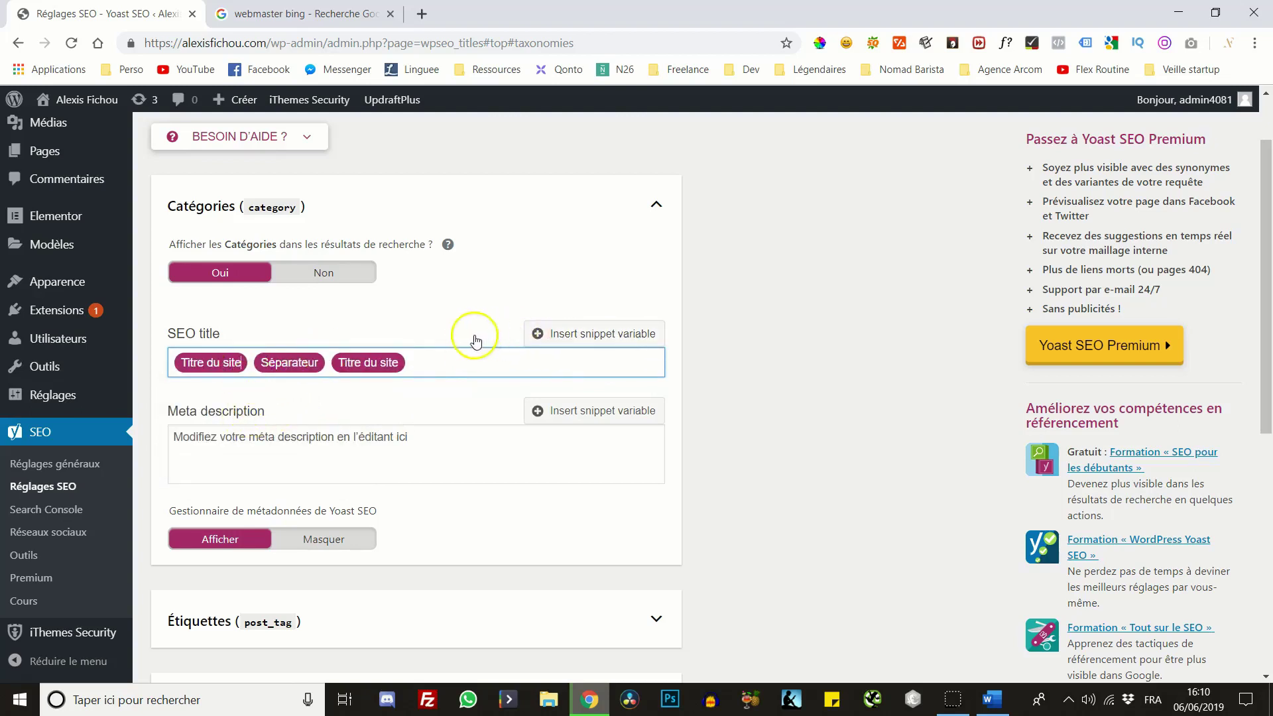
scroll(475, 335, "up", 2)
left_click(355, 185)
scroll(291, 474, "down", 3)
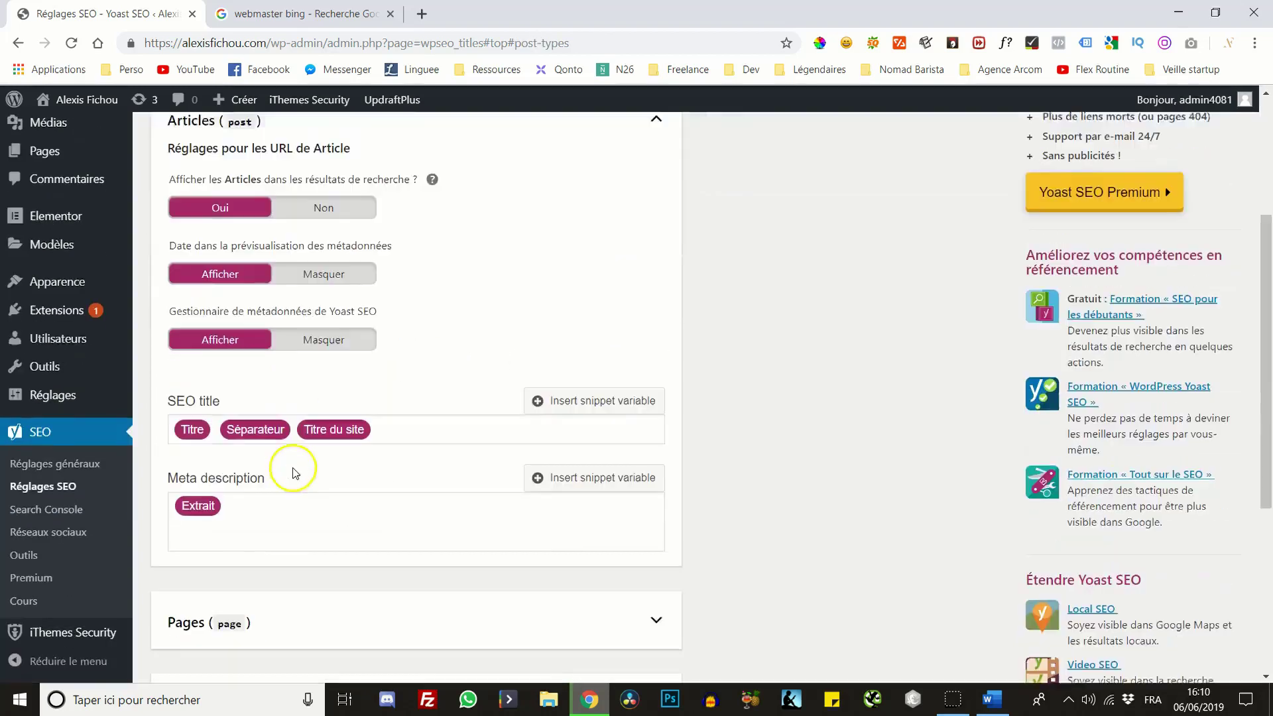
scroll(220, 445, "up", 3)
left_click(517, 178)
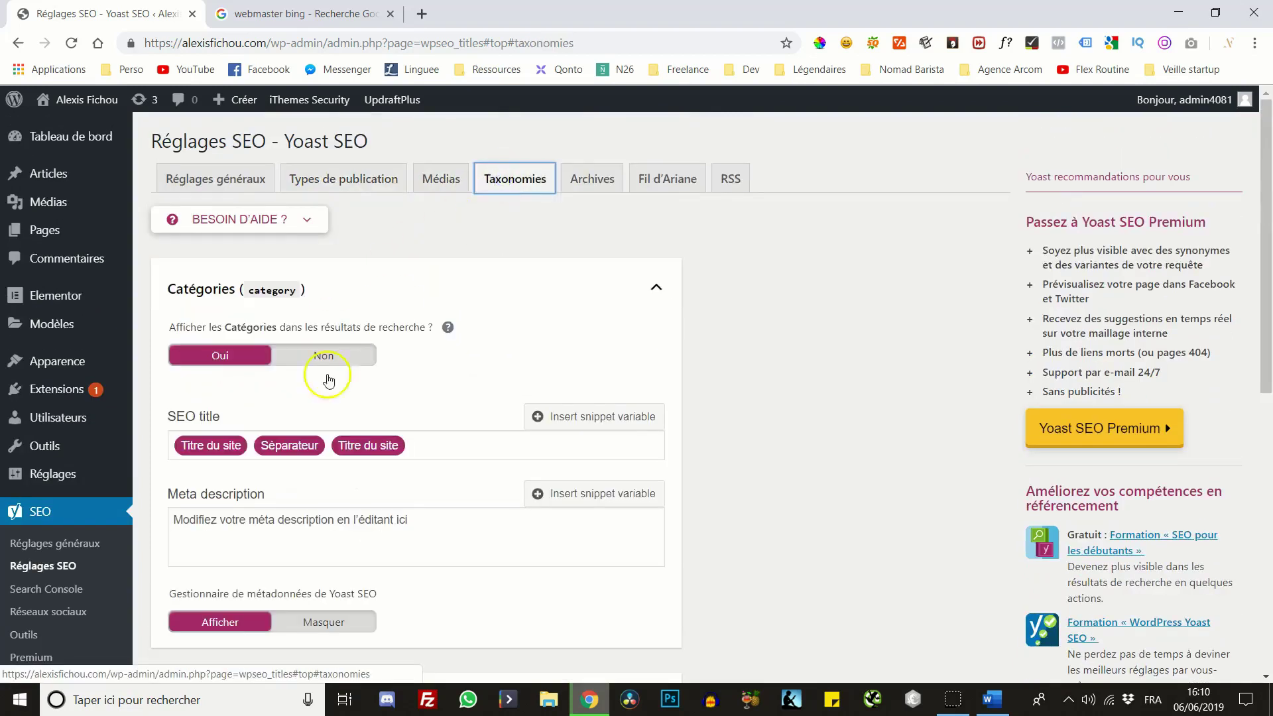
left_click(243, 450)
key("BackSpace")
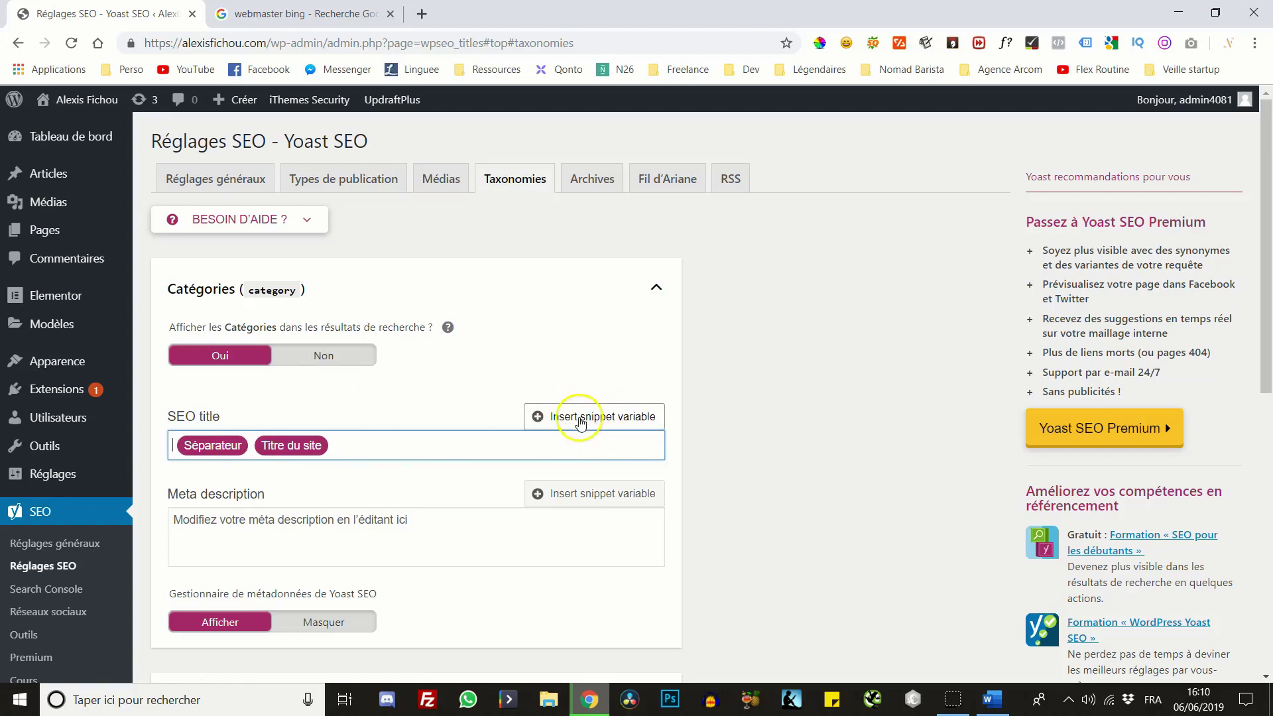
Examine the help center's metadata variables list for base variables usable in titles, and close the help
left_click(305, 222)
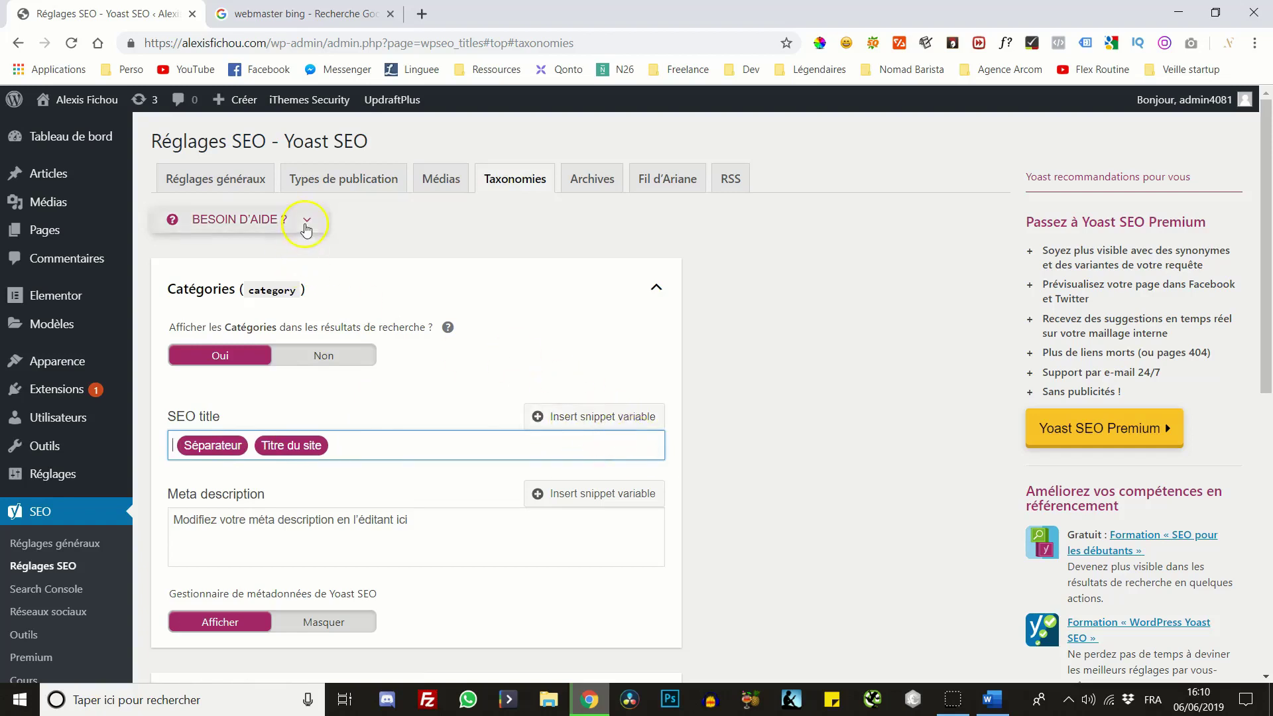
left_click(1005, 285)
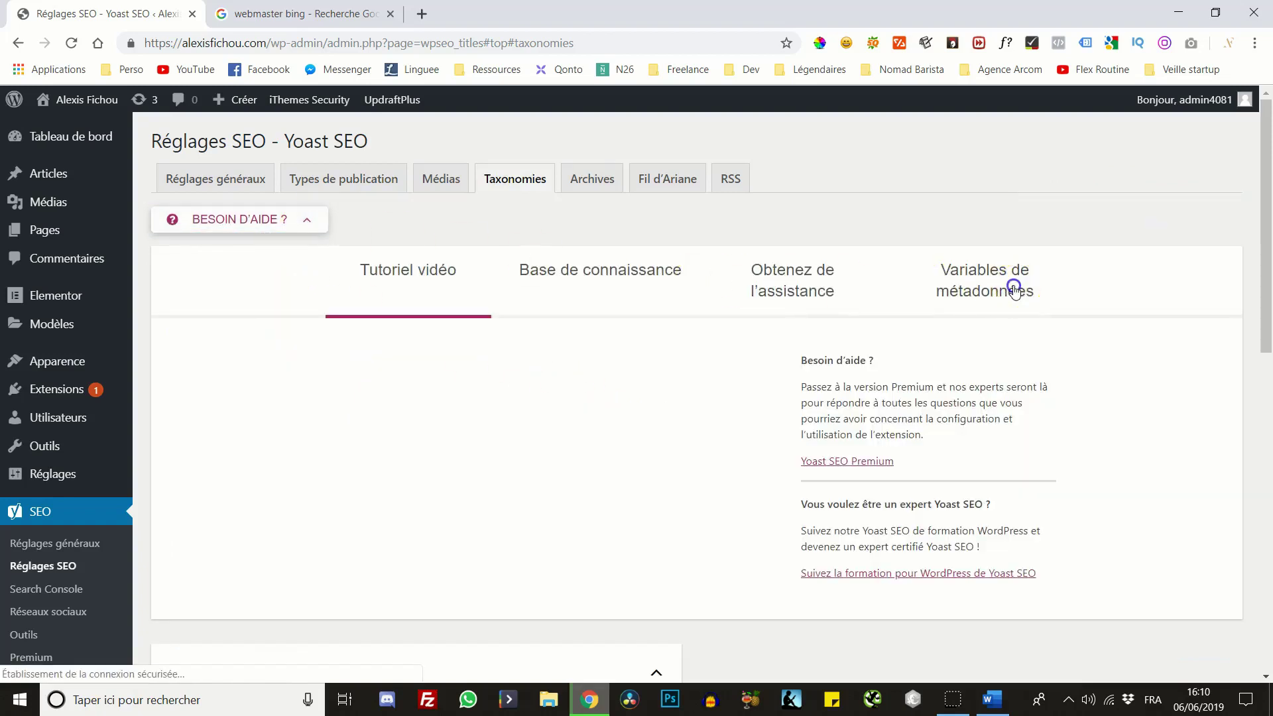
scroll(550, 345, "down", 4)
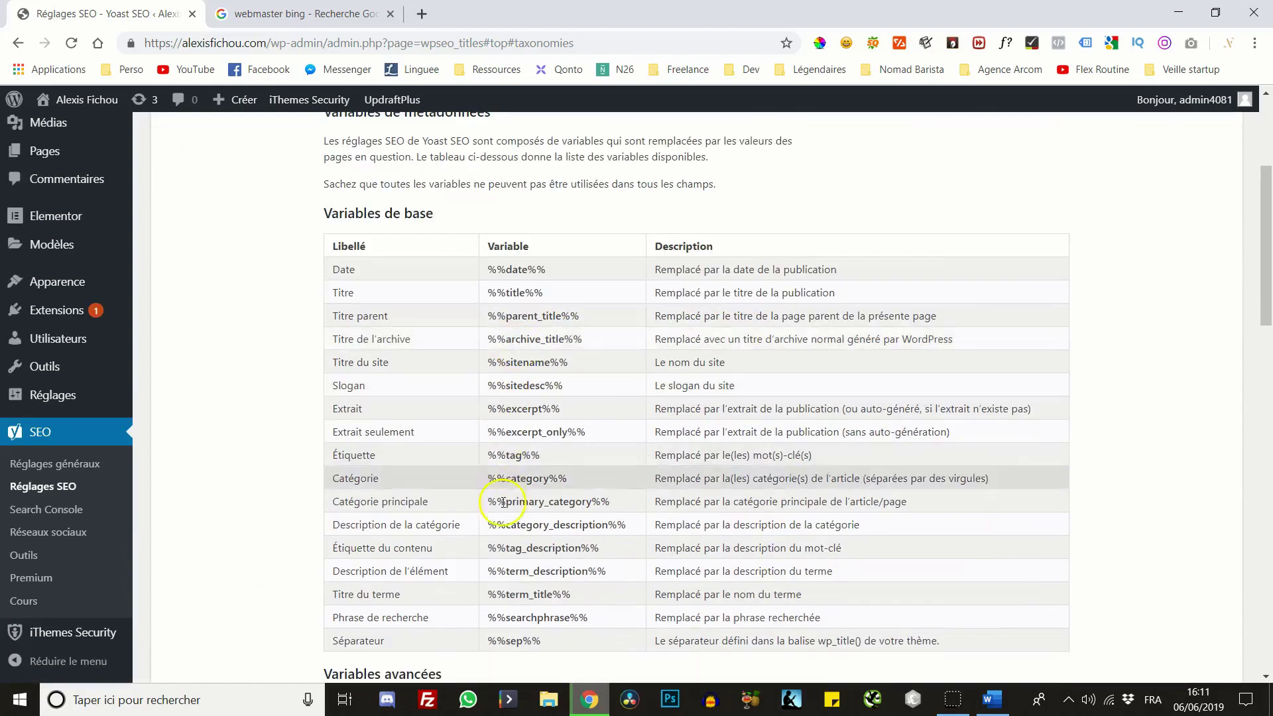
scroll(501, 424, "down", 3)
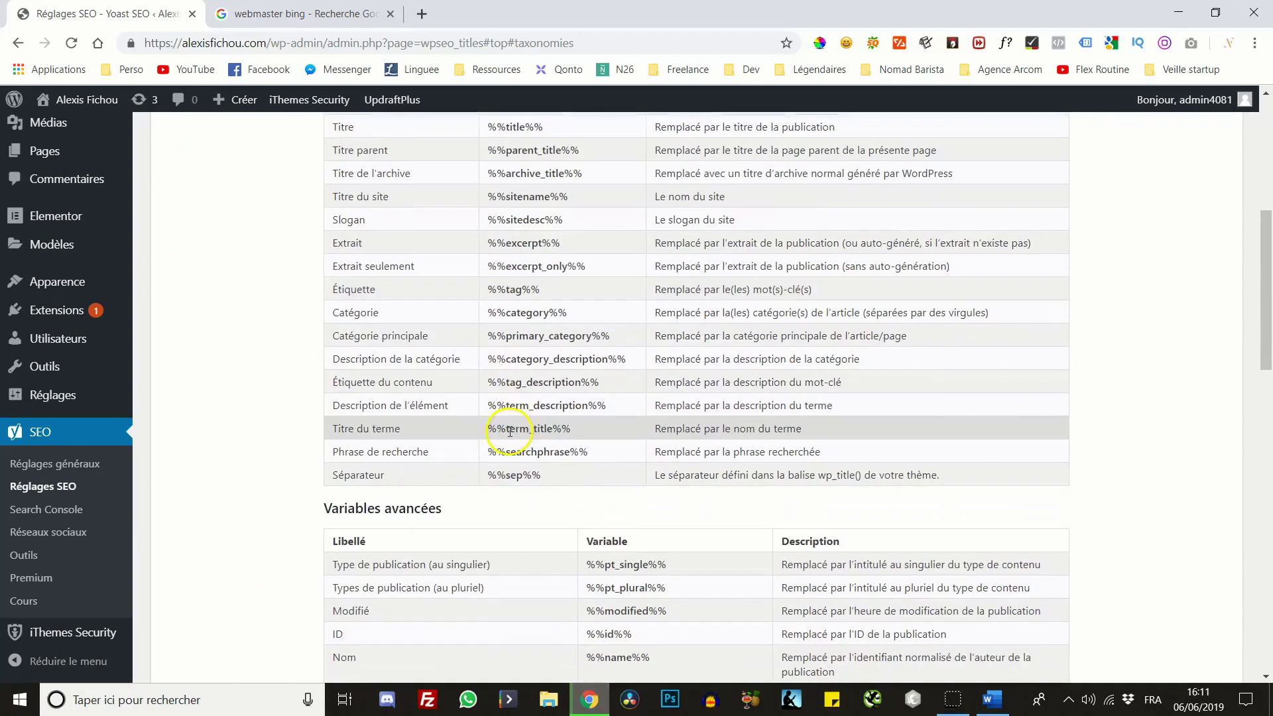
scroll(500, 425, "up", 6)
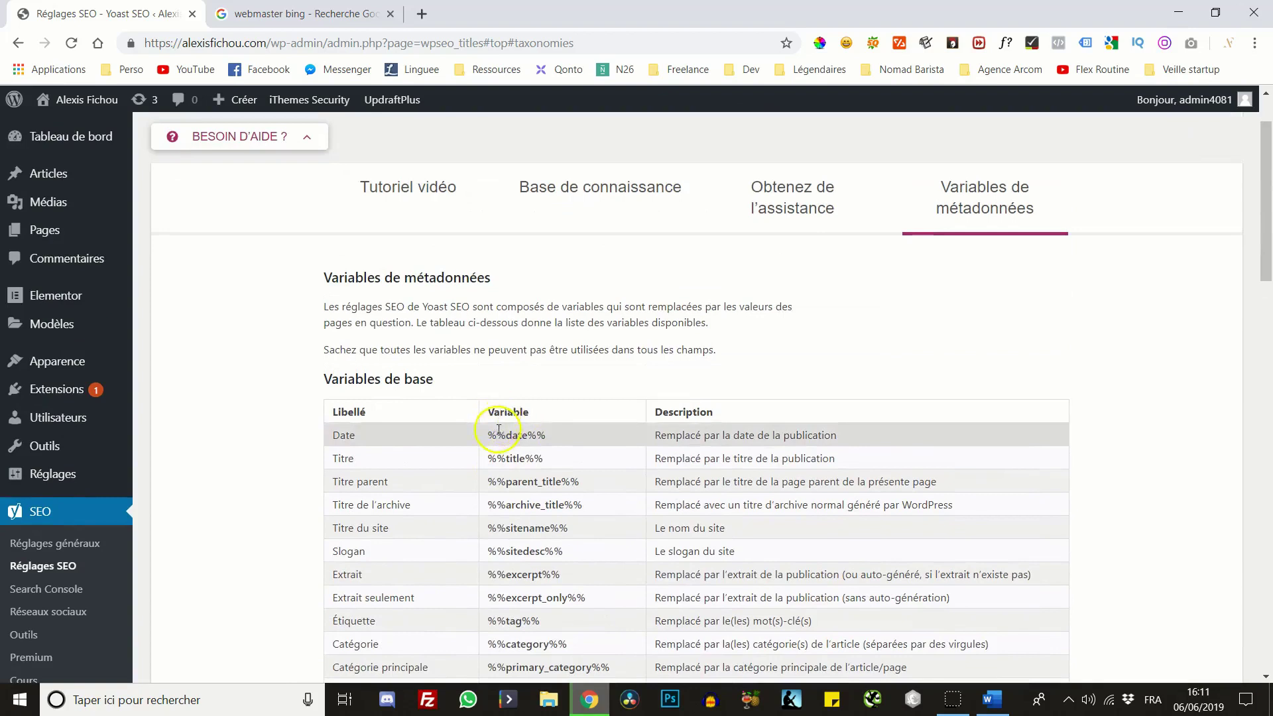
scroll(664, 318, "up", 1)
left_click(771, 278)
left_click(640, 286)
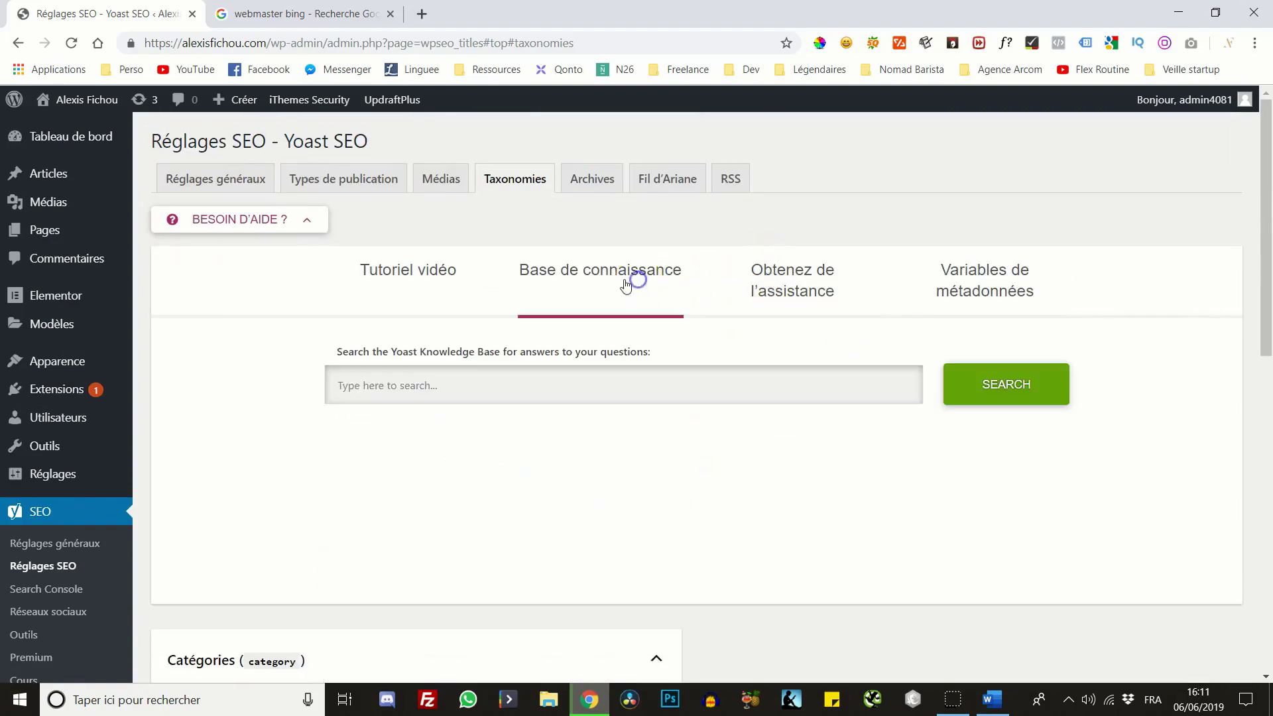
left_click(398, 275)
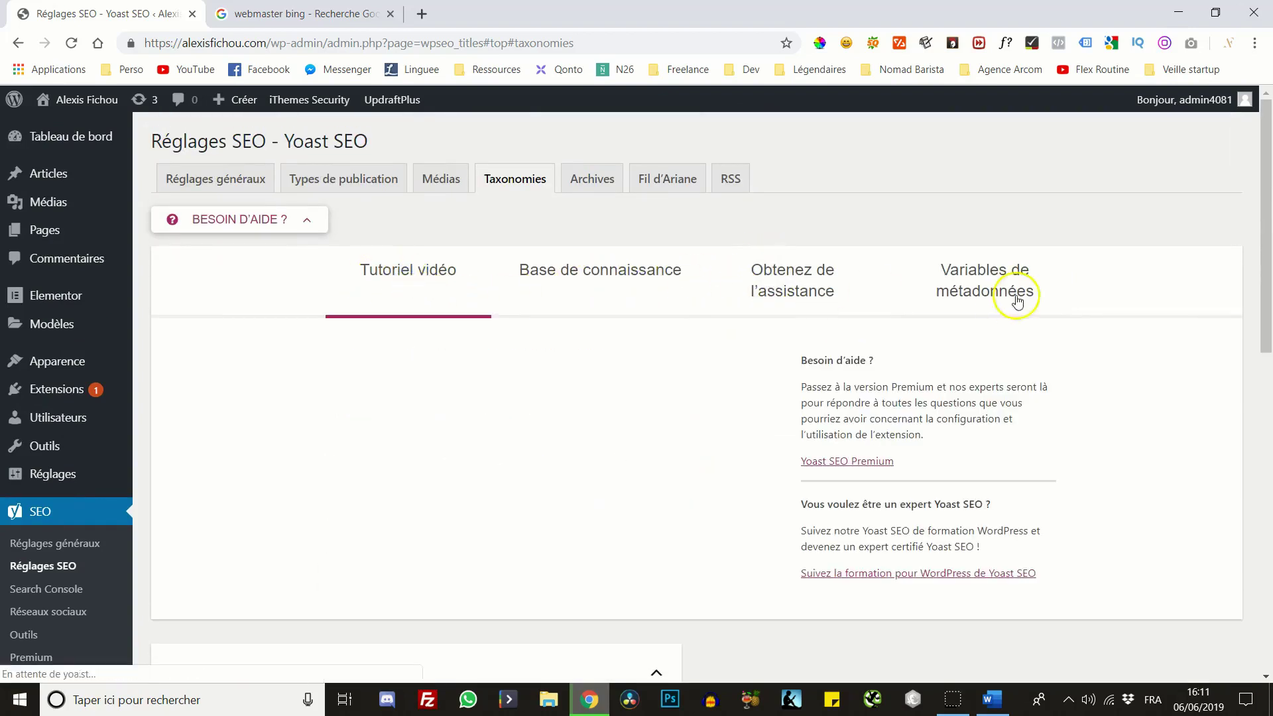
left_click(300, 219)
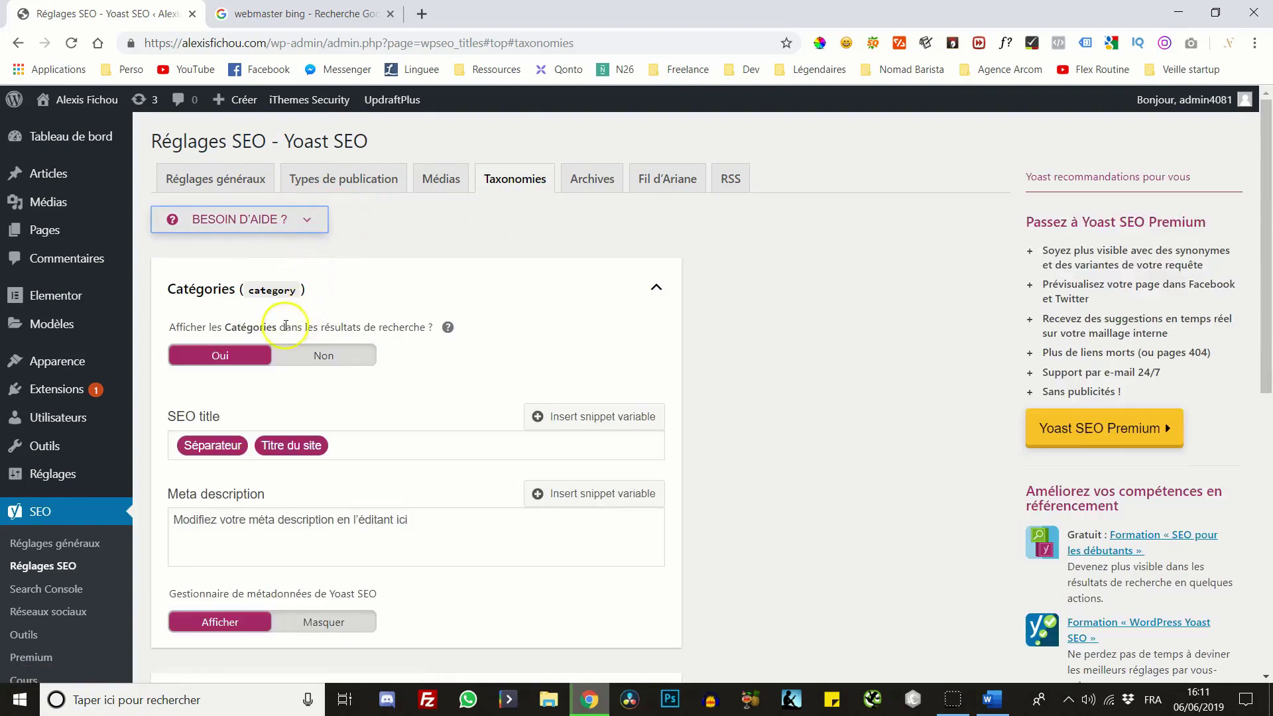
Insert the Titre variable before the Séparateur variable in the Catégories SEO title
scroll(217, 366, "down", 1)
left_click(564, 333)
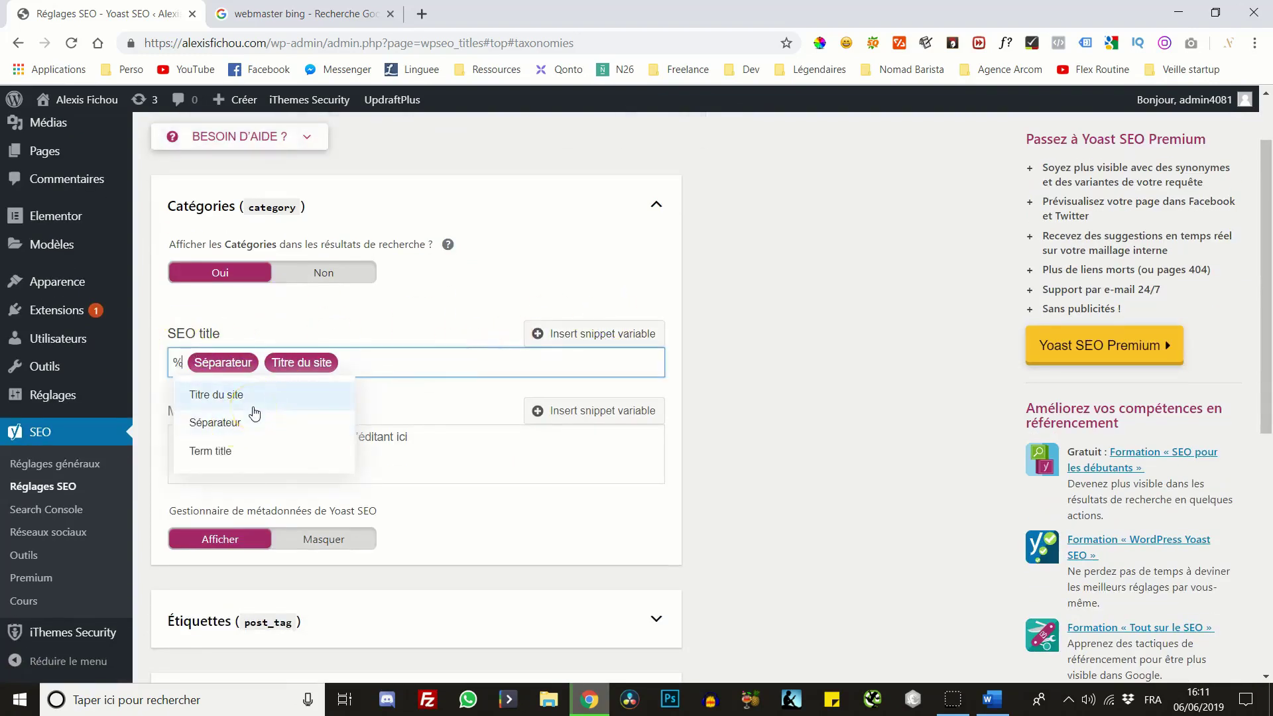
type("ti")
left_click(232, 423)
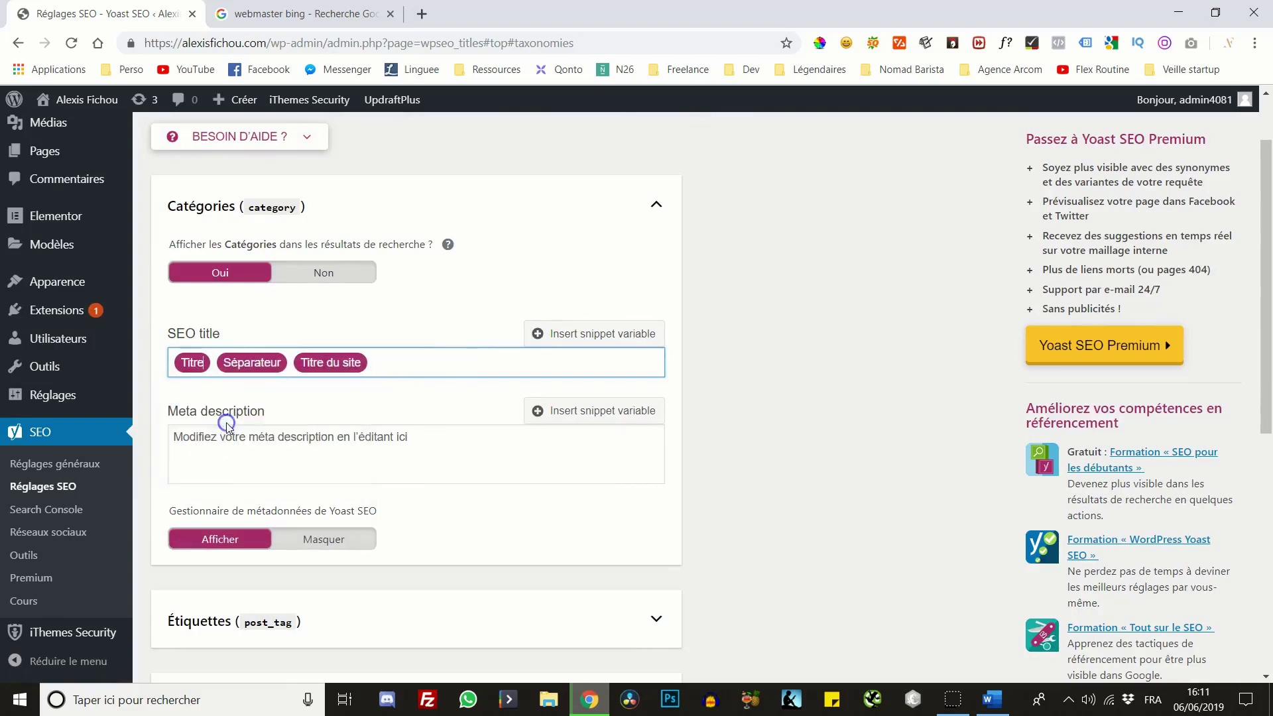
Insert the Extrait variable into the meta description for Catégories
left_click(332, 440)
left_click(559, 409)
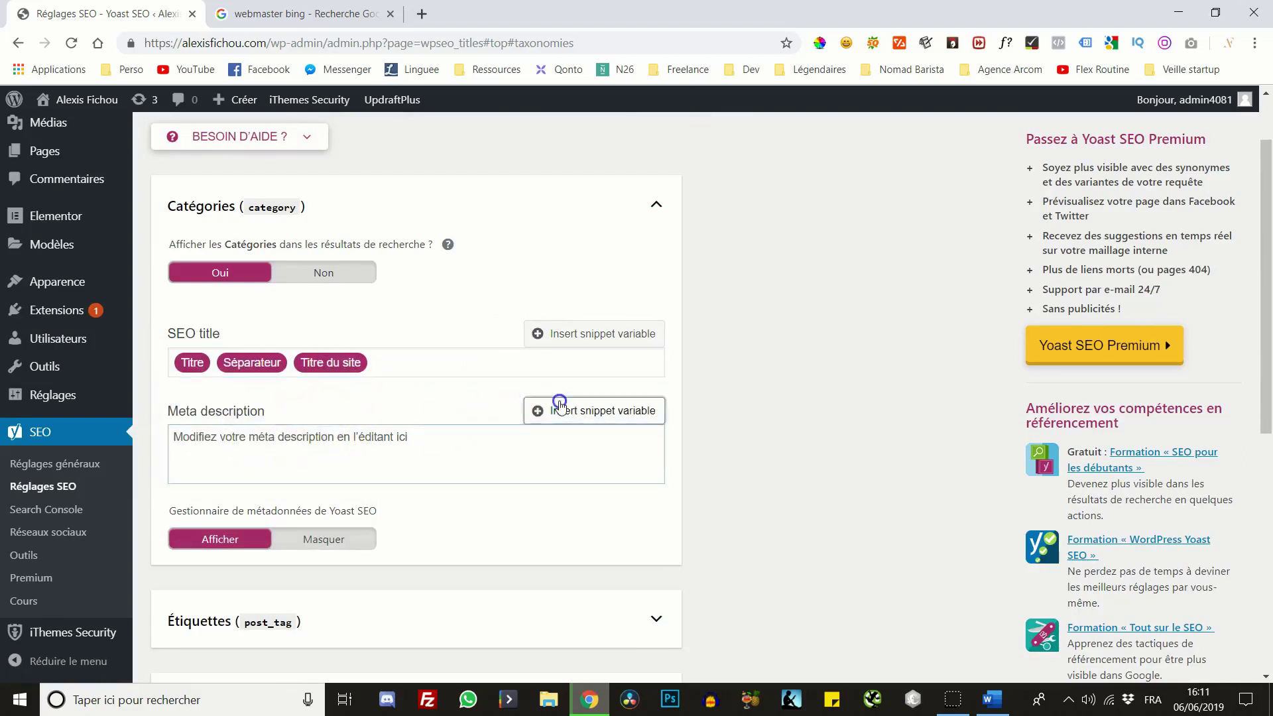
type("ext")
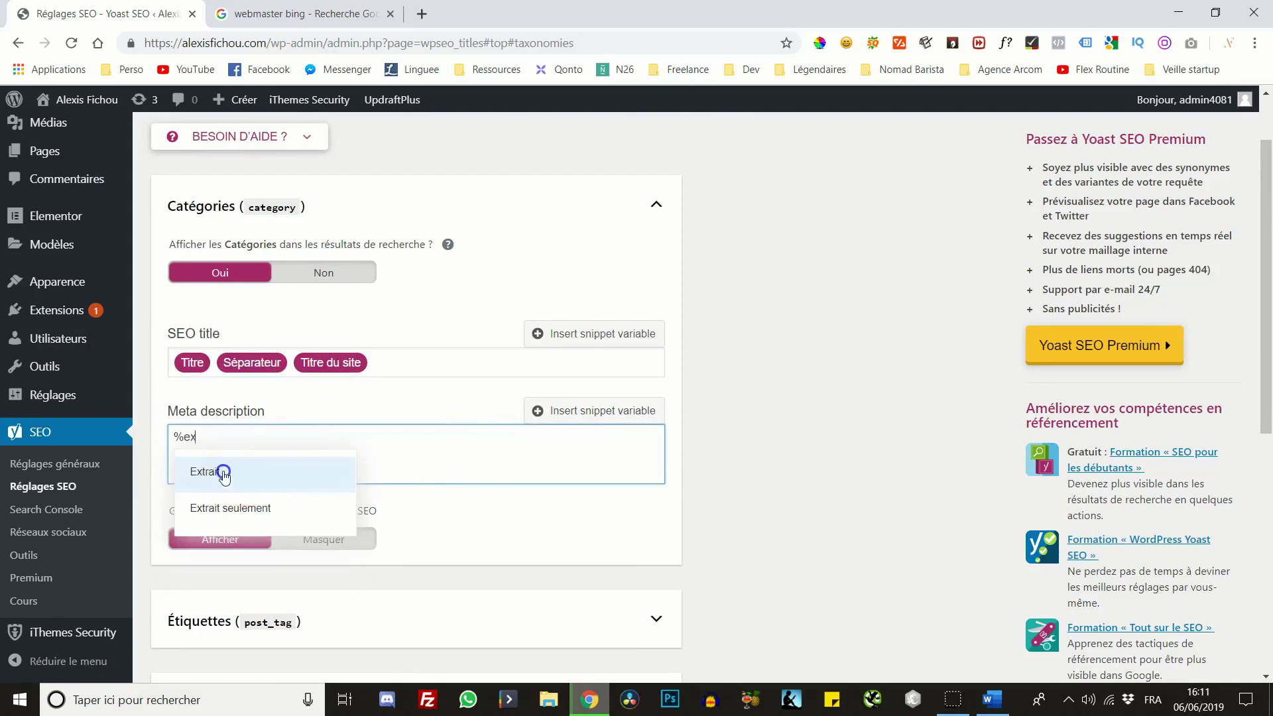
left_click(219, 475)
scroll(256, 501, "up", 2)
scroll(287, 529, "down", 3)
scroll(411, 259, "up", 3)
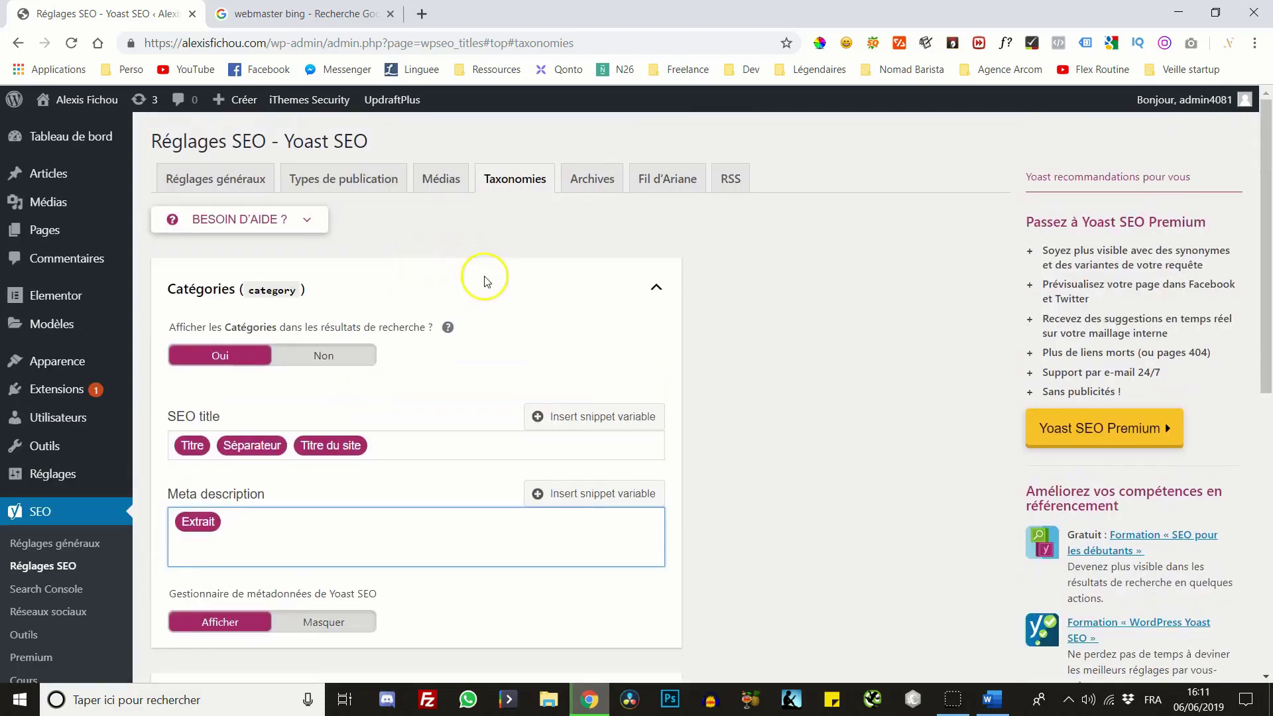
Collapse the Catégories section and set the display of Étiquettes in search results to Non
left_click(486, 280)
left_click(364, 376)
scroll(364, 377, "down", 2)
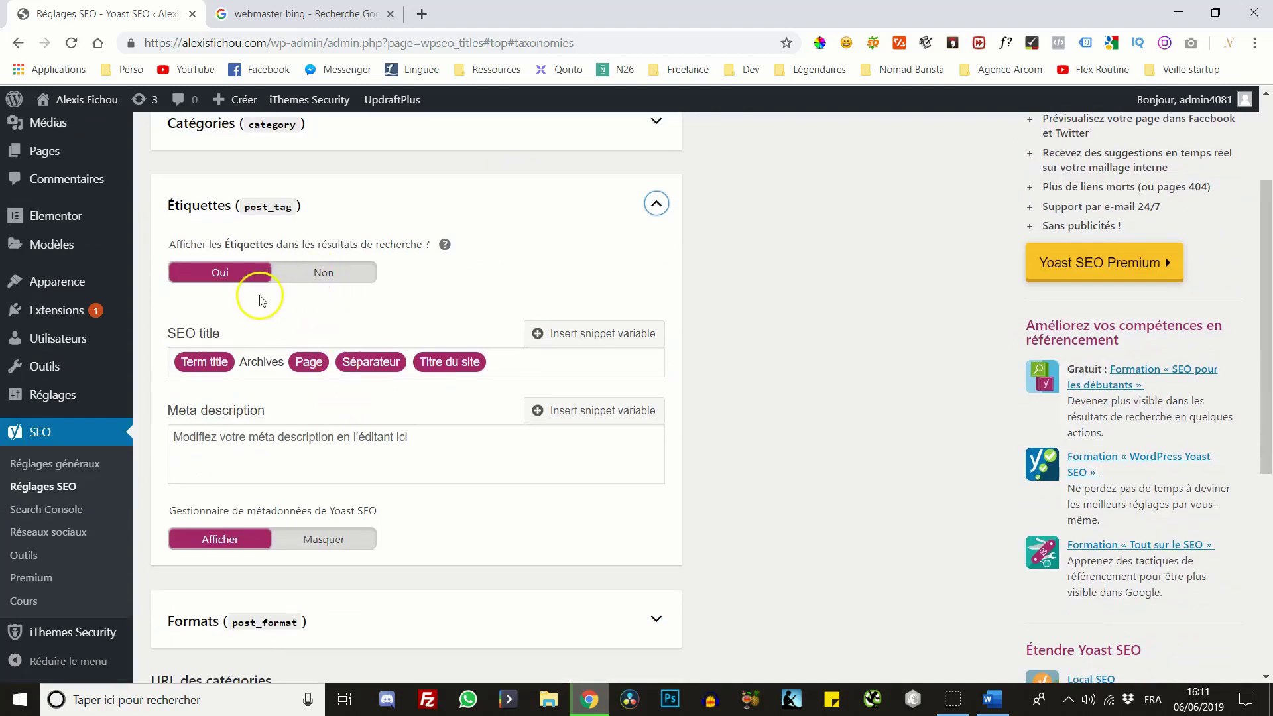
scroll(256, 324, "down", 1)
scroll(256, 324, "up", 1)
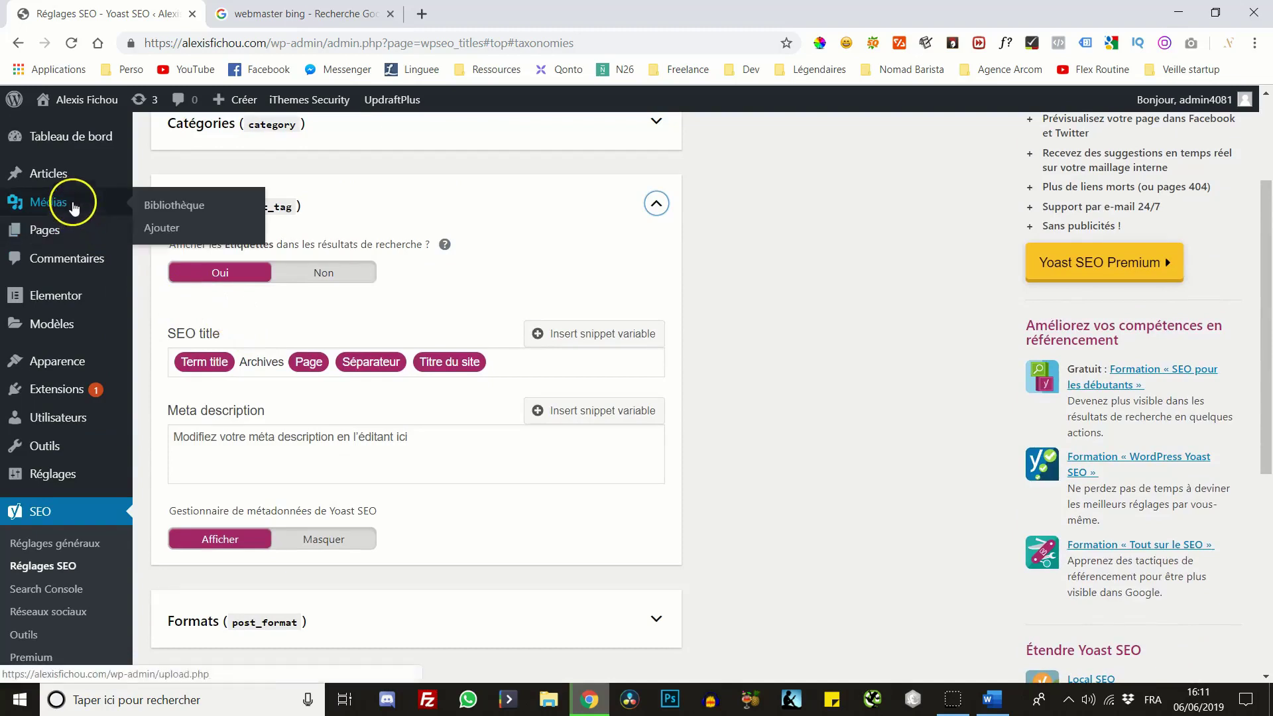
mouse_move(65, 189)
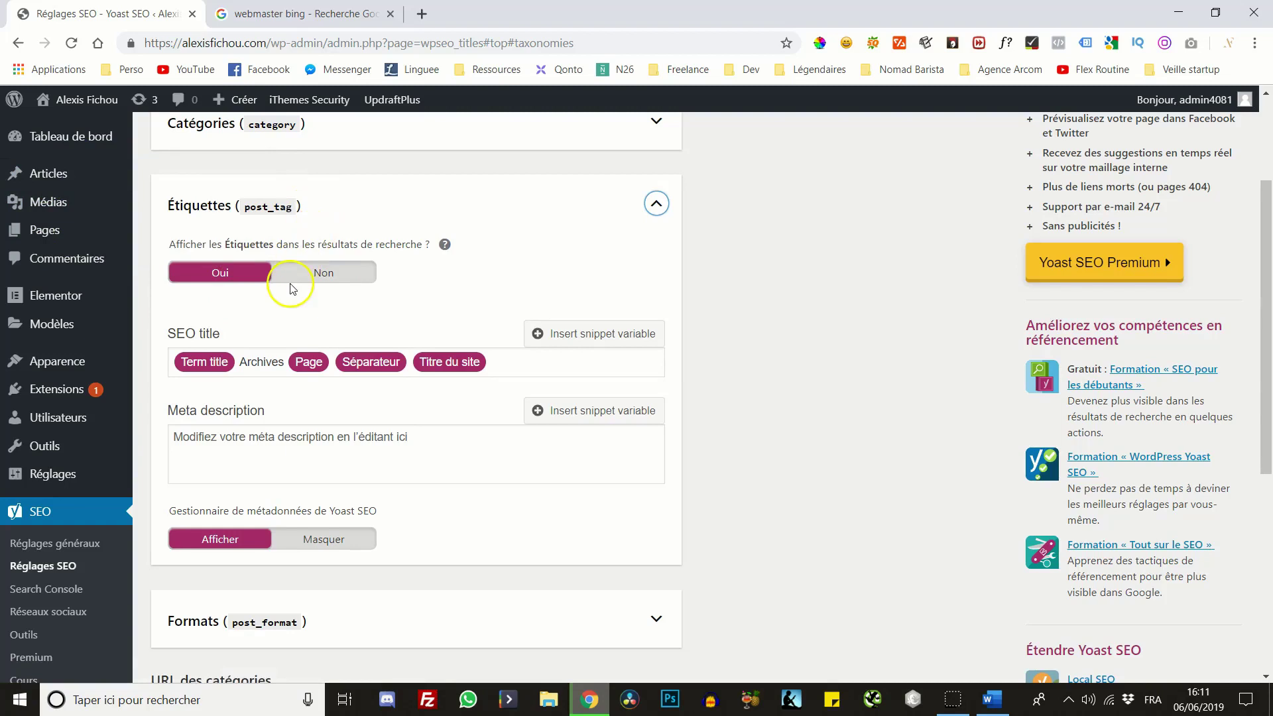
scroll(280, 321, "up", 1)
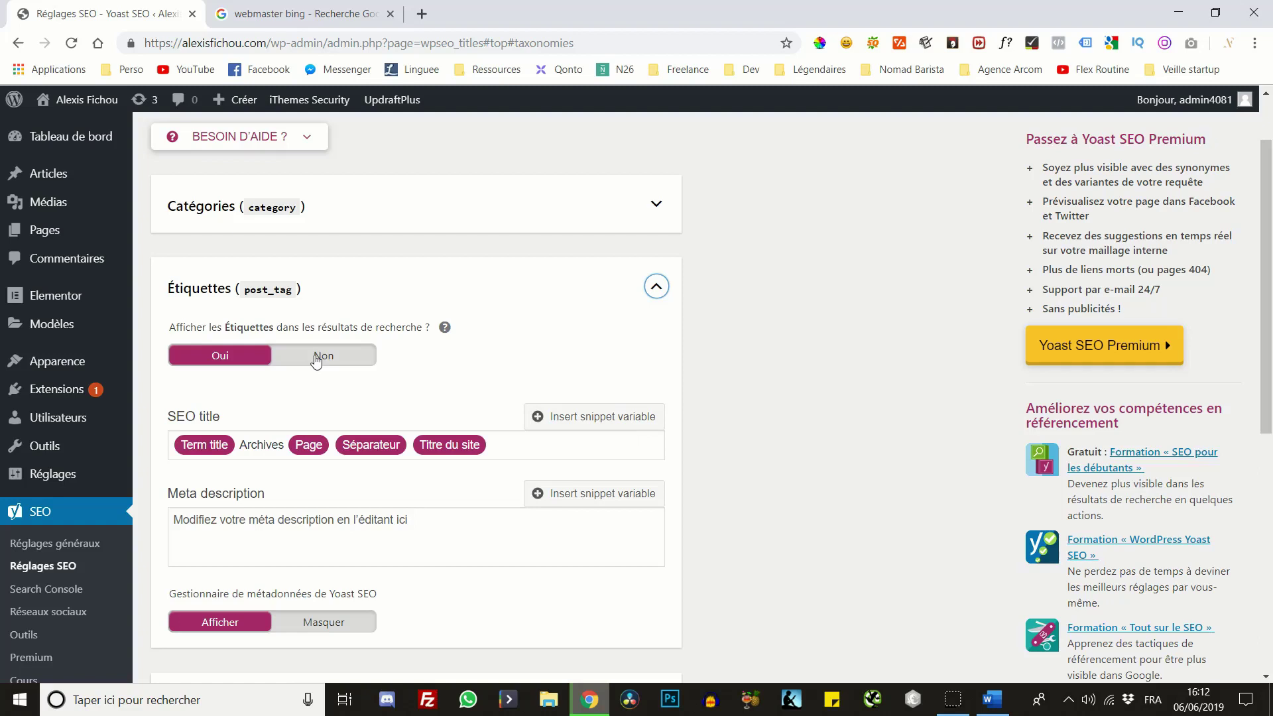
left_click(329, 360)
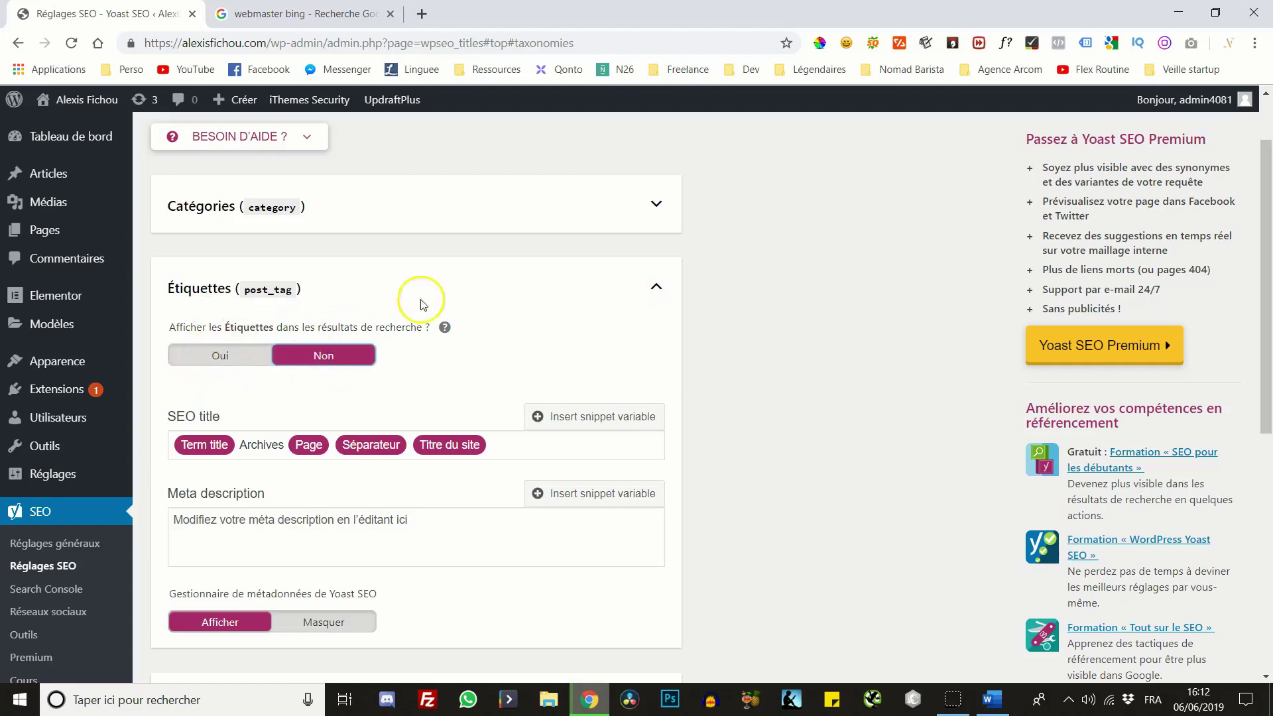
left_click(492, 294)
Set Archives par formats to Désactivé in the Formats section and save the taxonomy settings
left_click(327, 363)
left_click(314, 431)
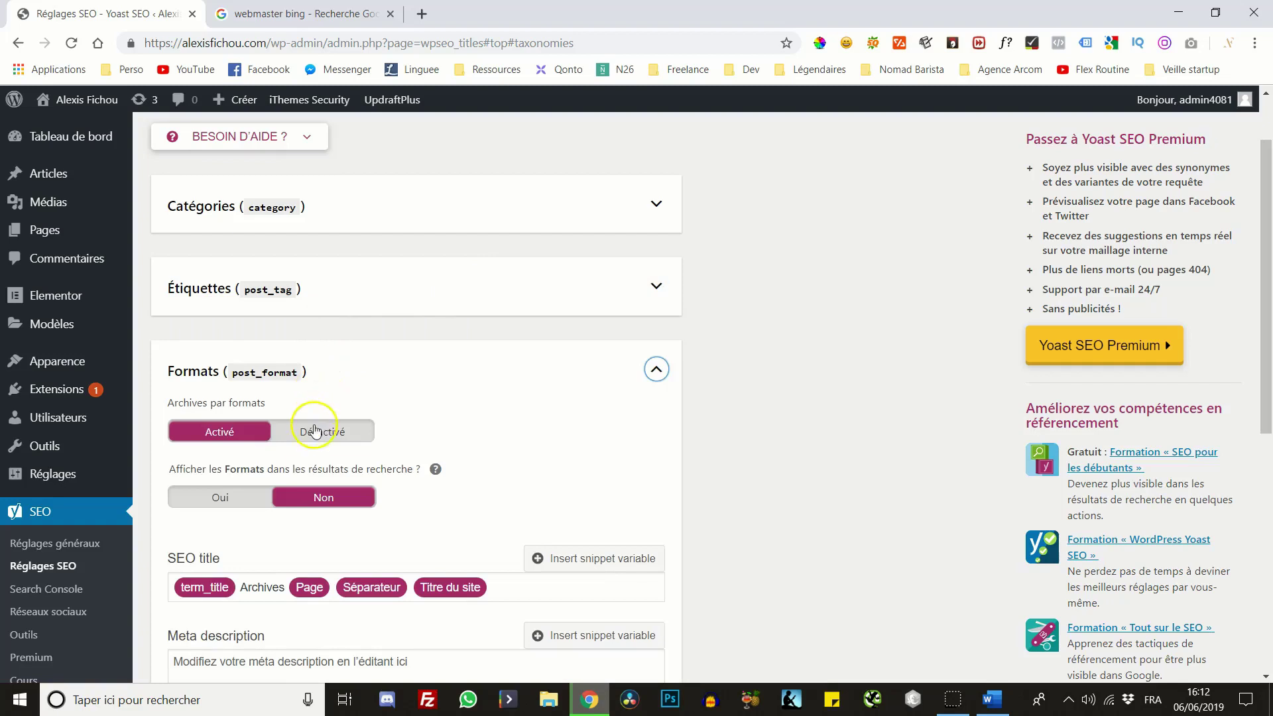
left_click(245, 431)
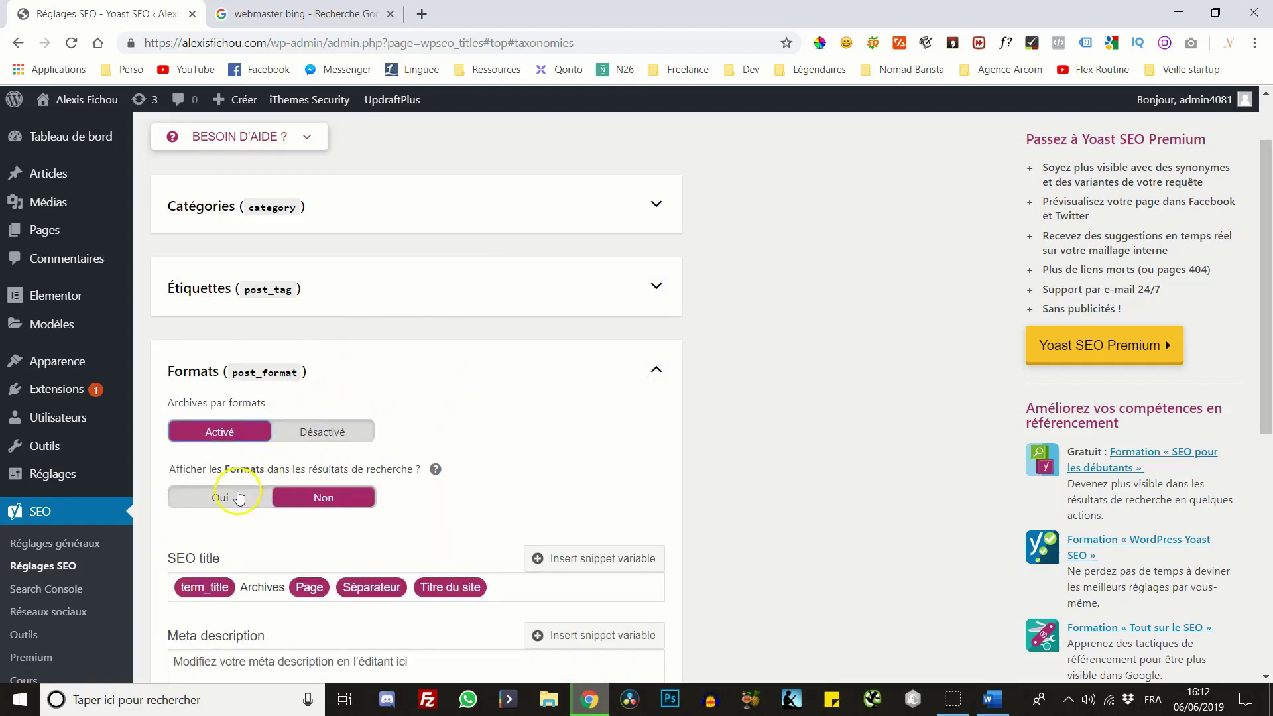
scroll(238, 497, "down", 1)
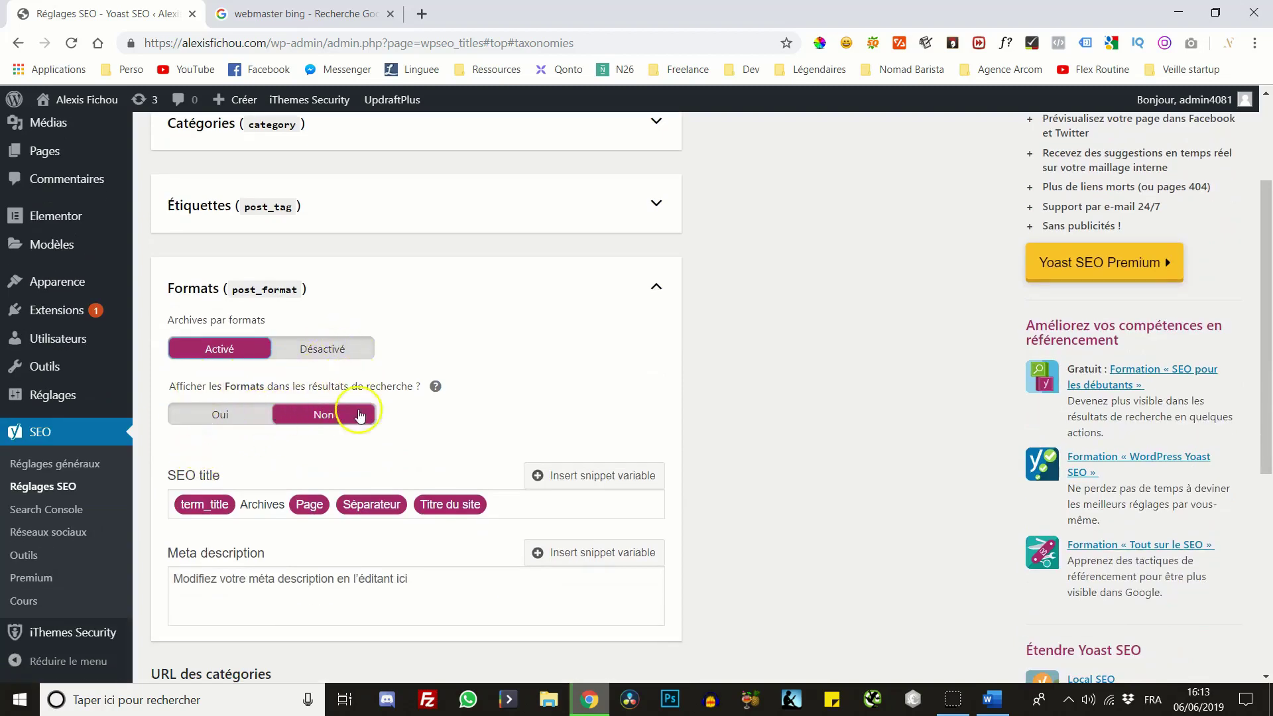
left_click(322, 348)
left_click(494, 284)
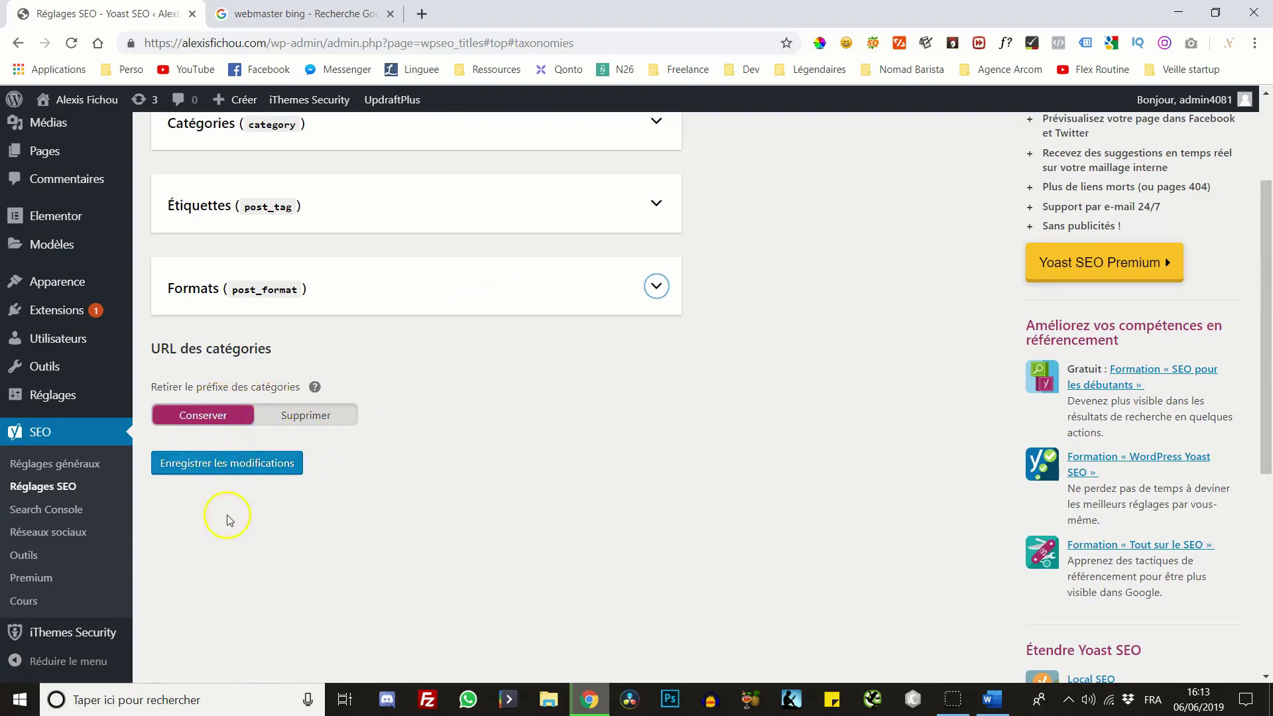
scroll(215, 507, "up", 1)
left_click(233, 546)
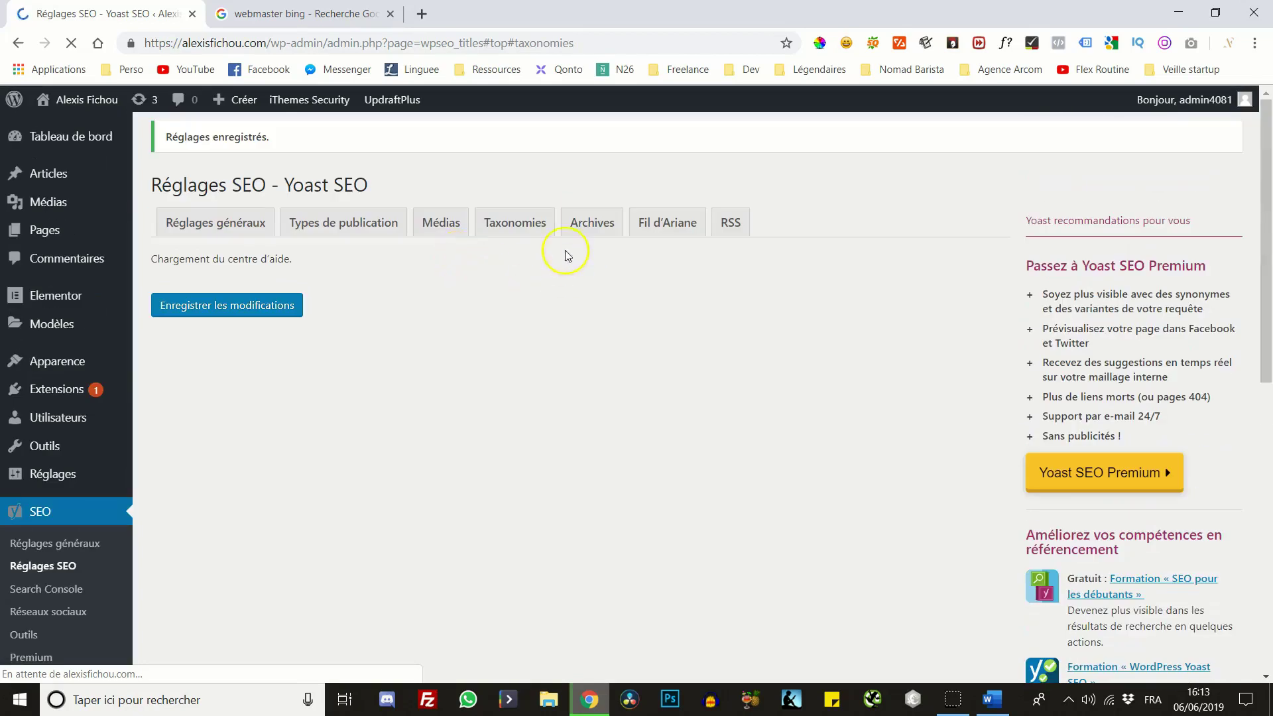
Review the author archive and date archive settings in the Archives section of the SEO settings
left_click(586, 224)
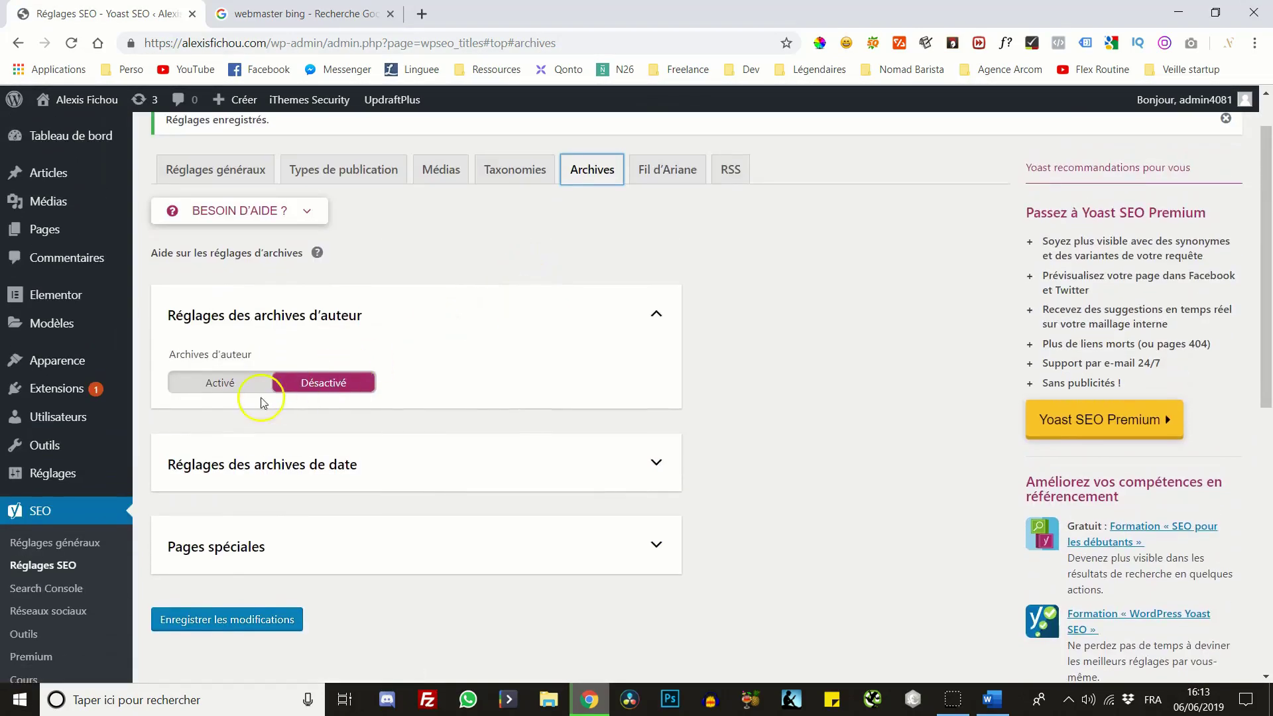
left_click(394, 454)
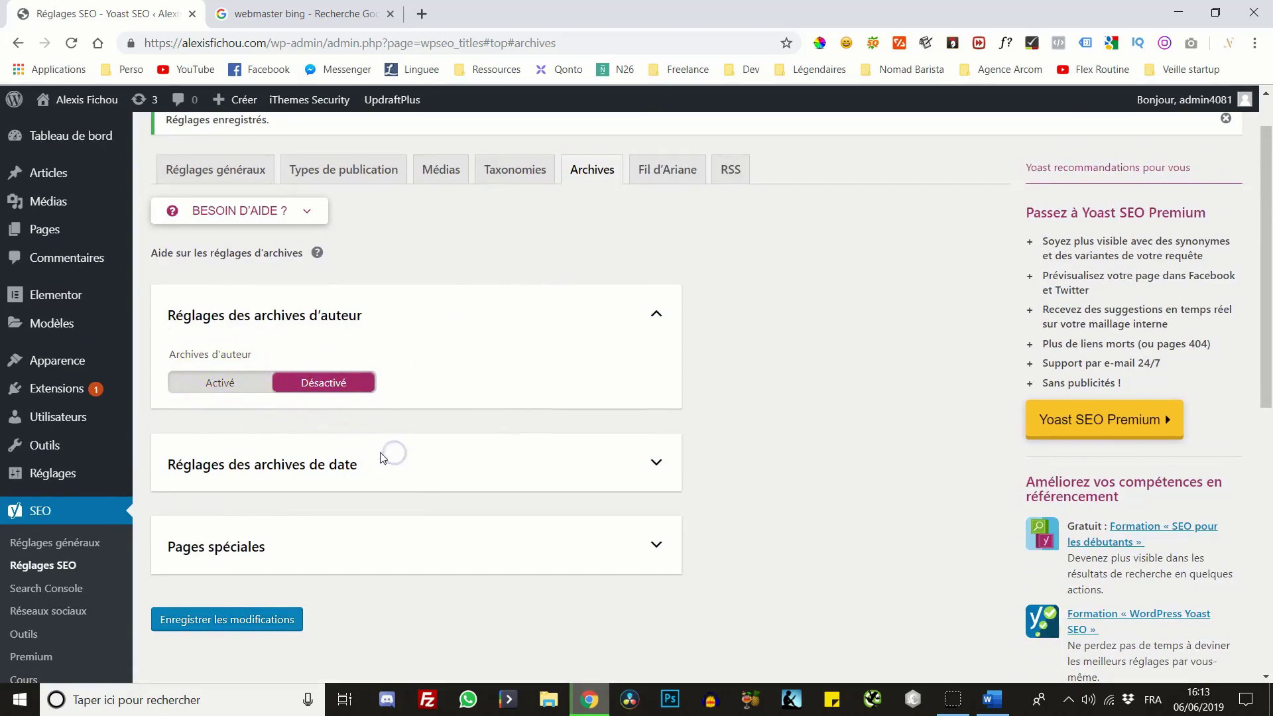
scroll(619, 364, "down", 1)
left_click(654, 376)
scroll(536, 394, "down", 1)
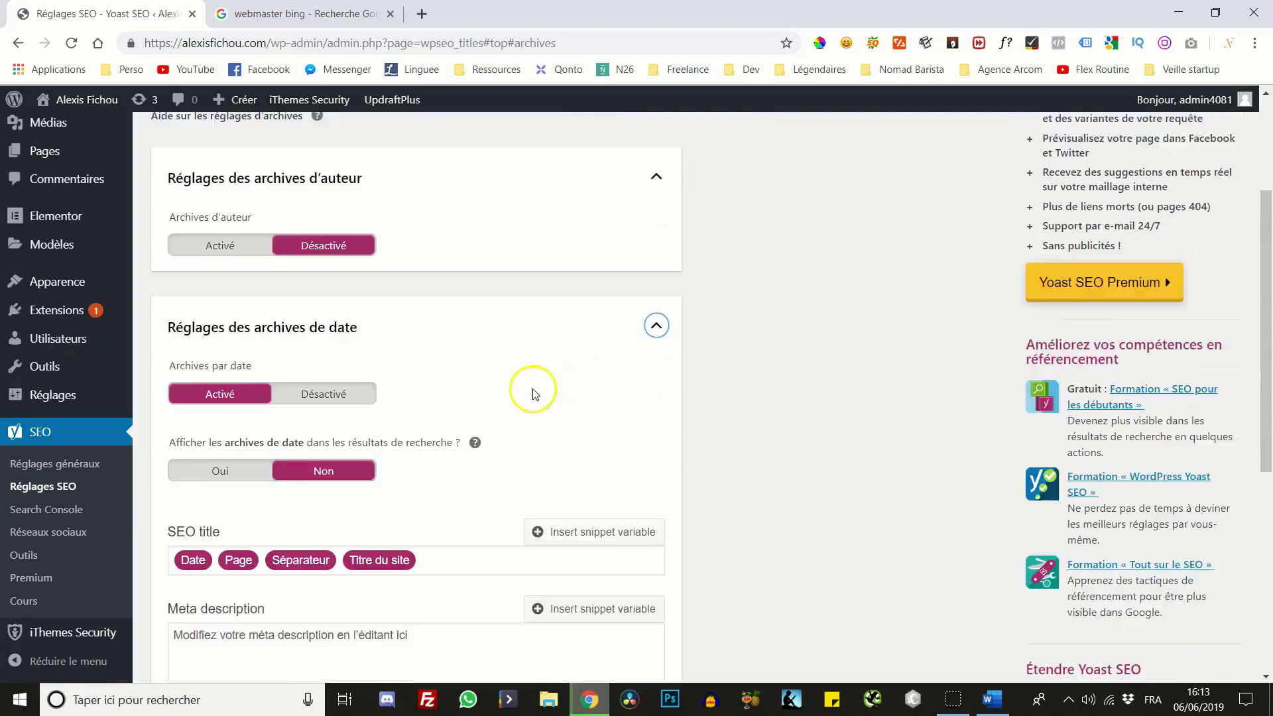
scroll(426, 364, "down", 1)
left_click_drag(203, 332, 409, 333)
left_click(474, 270)
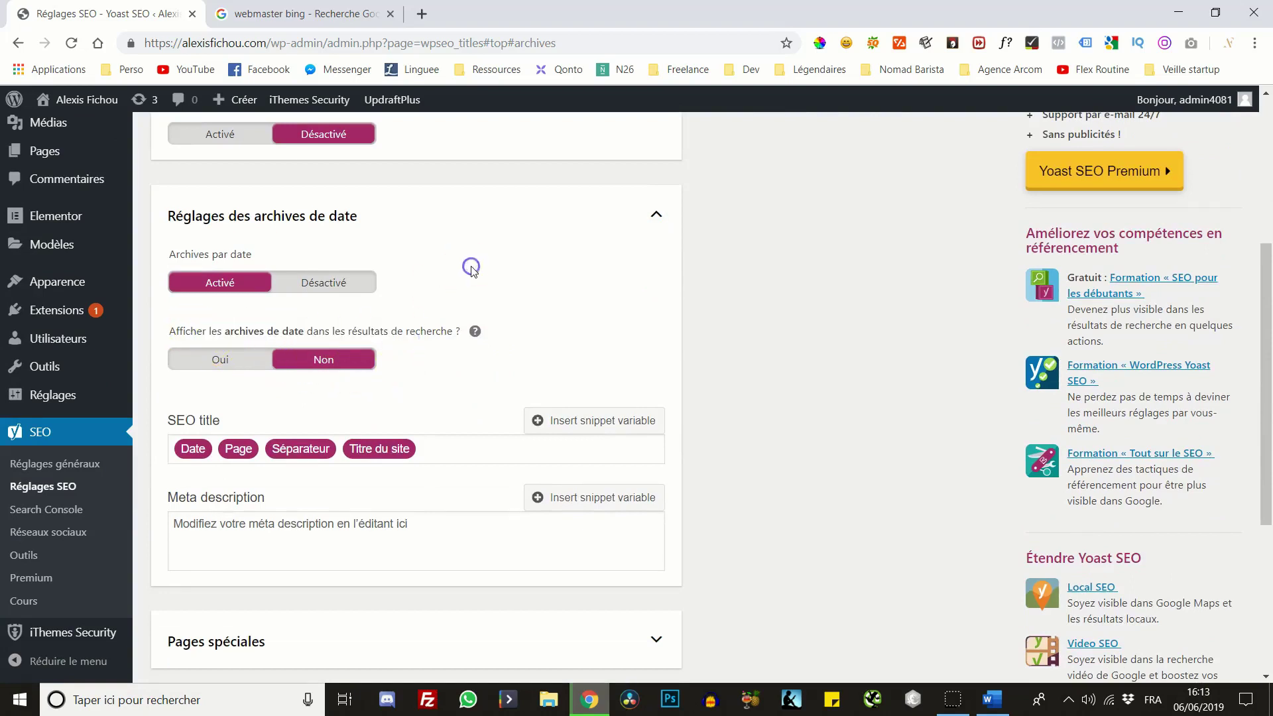
Collapse the date archive settings and review the title templates for search and 404 pages under Pages spéciales
left_click(657, 214)
left_click(353, 305)
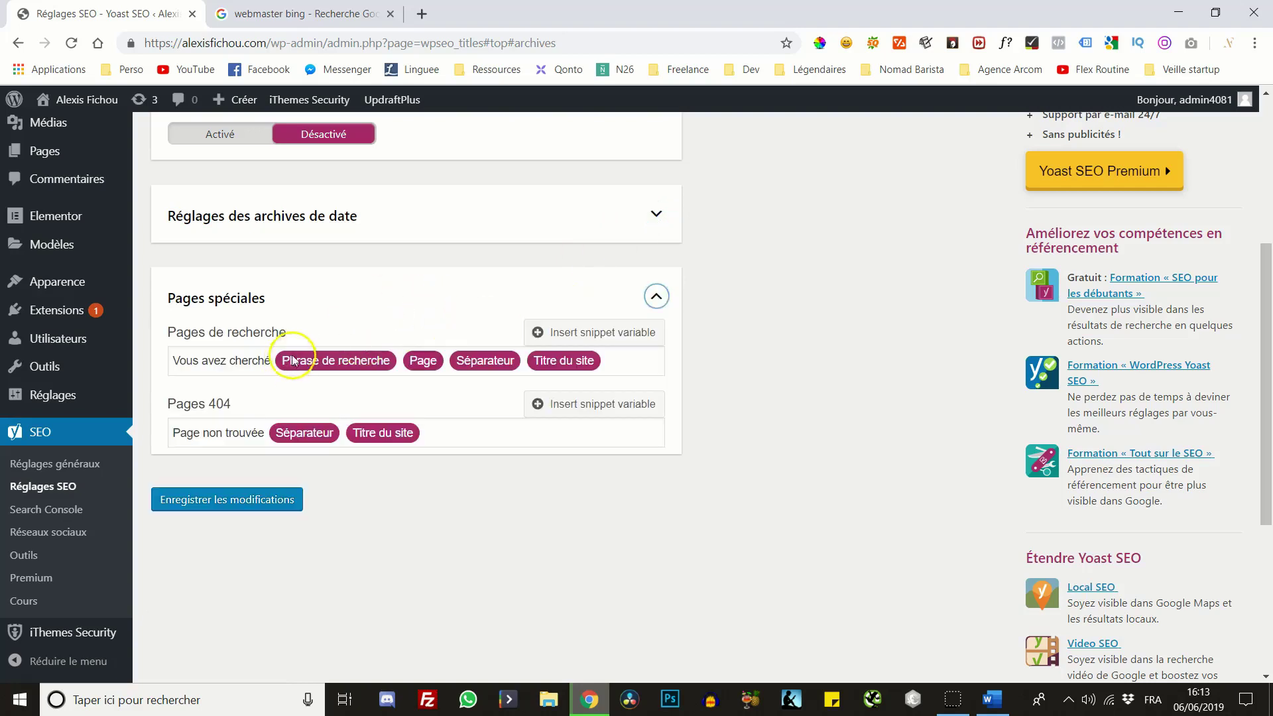
left_click(654, 300)
scroll(489, 378, "up", 4)
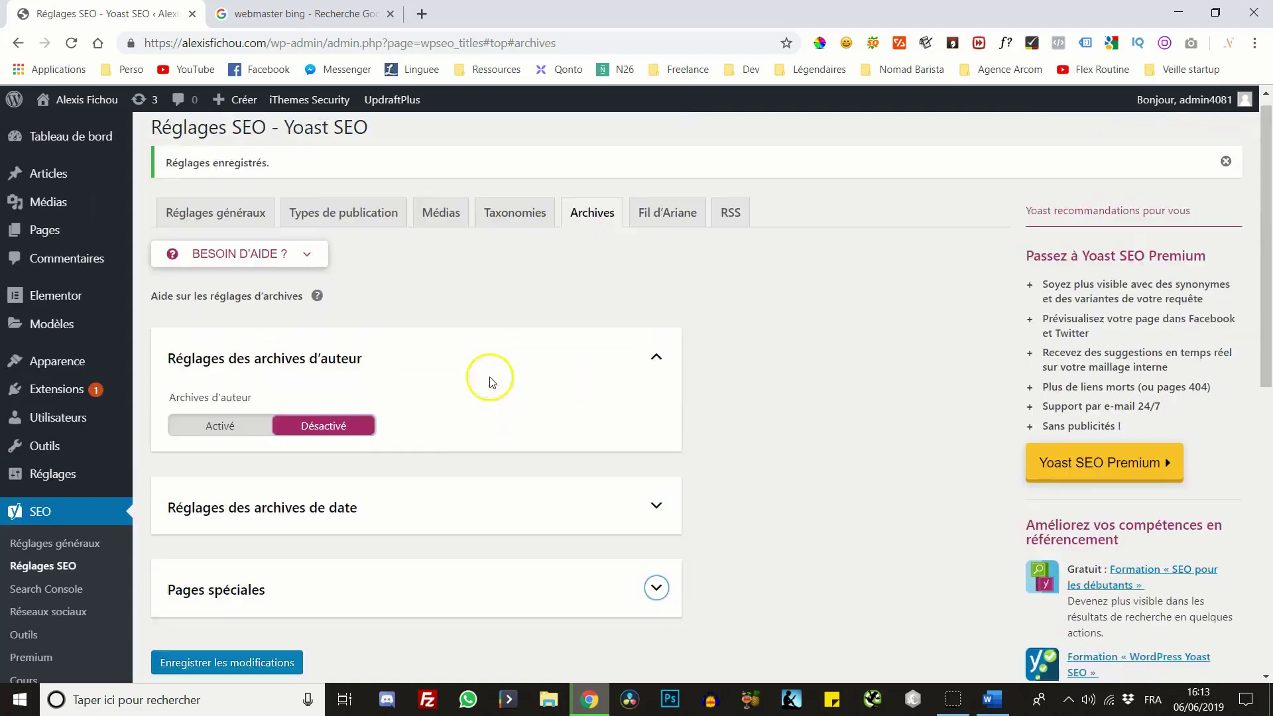
Review the Fil d'Ariane breadcrumb setting and the RSS feed content settings
left_click(665, 227)
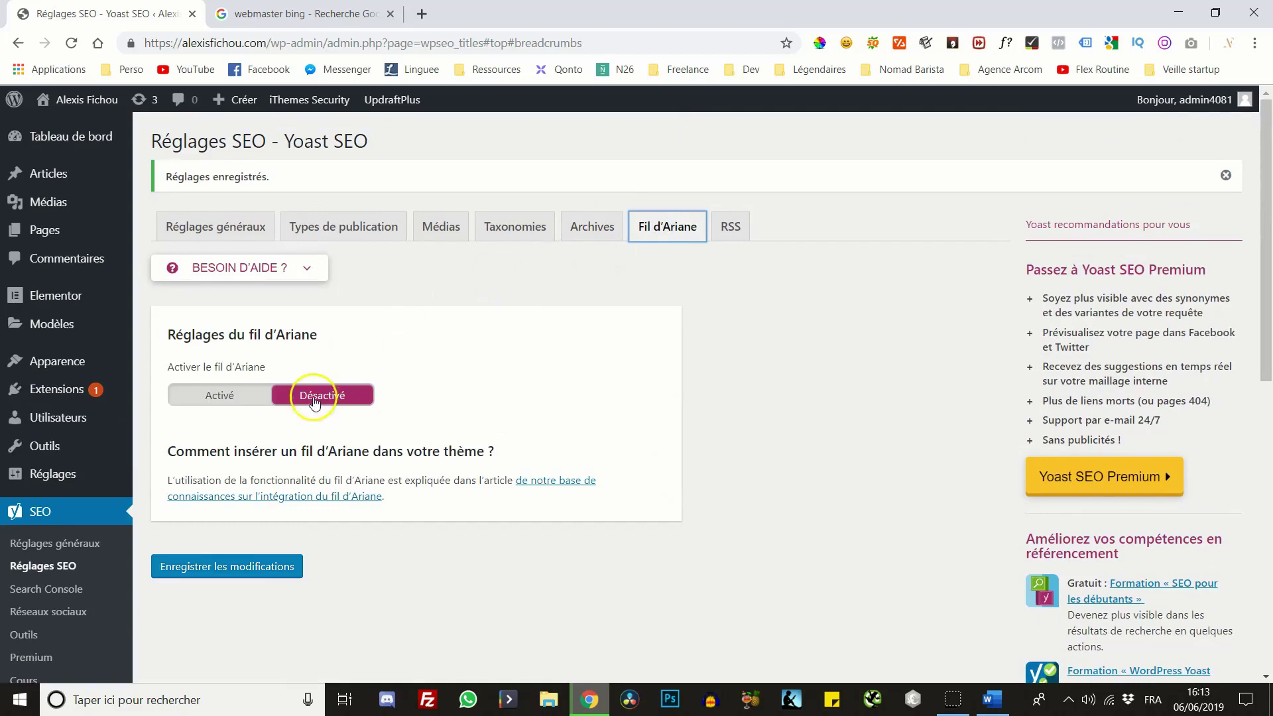
left_click(720, 223)
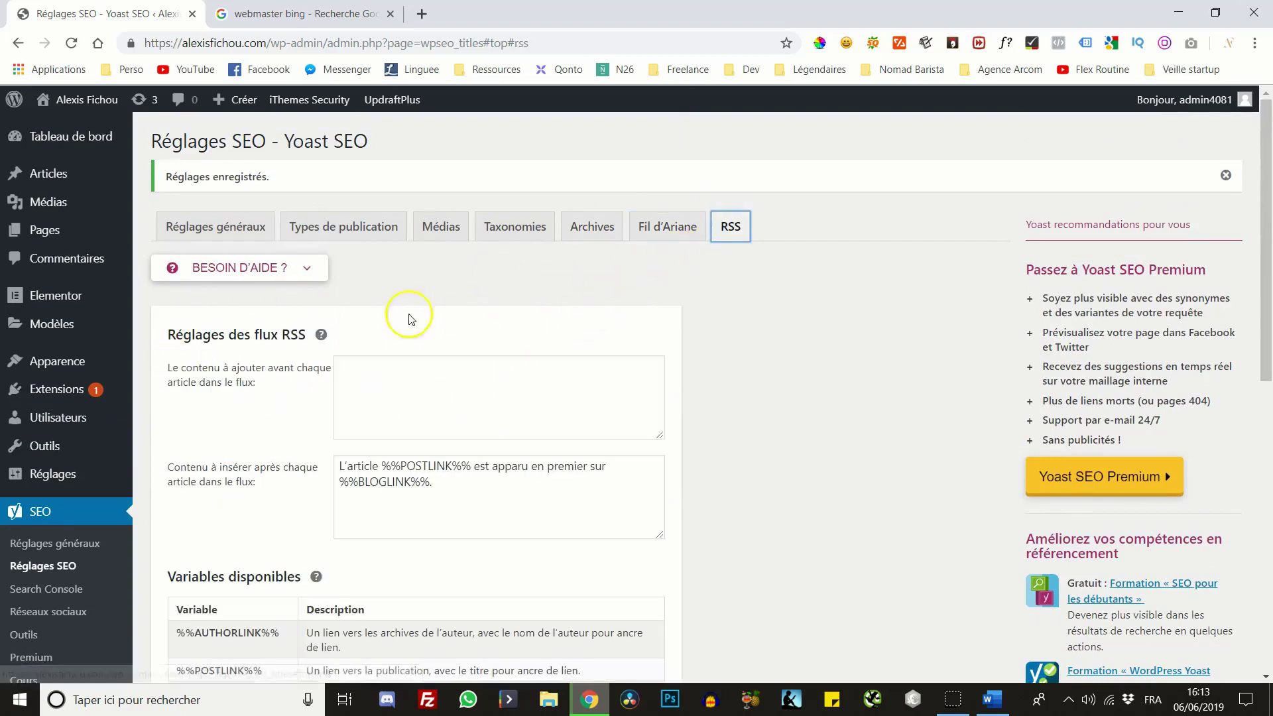
scroll(265, 398, "down", 1)
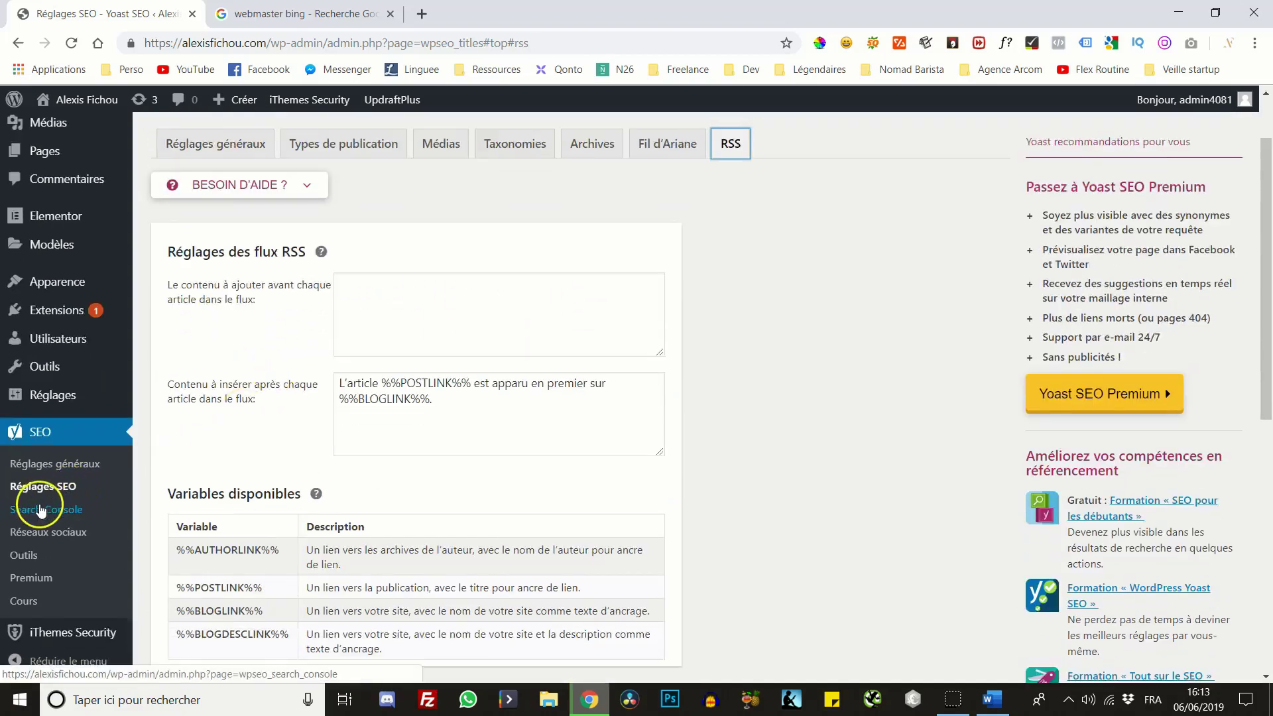
Open Yoast's Search Console page and read the notice about Google's crawl-error API and the authorization settings
left_click(40, 510)
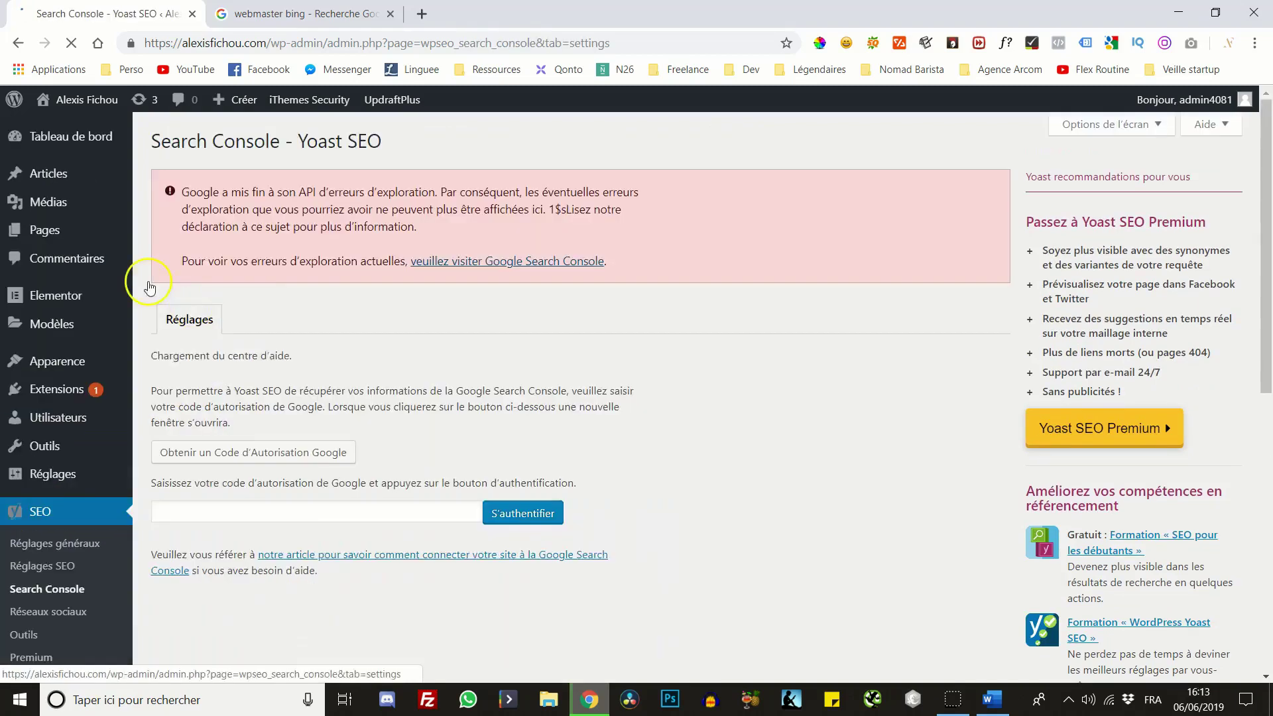
scroll(170, 371, "down", 1)
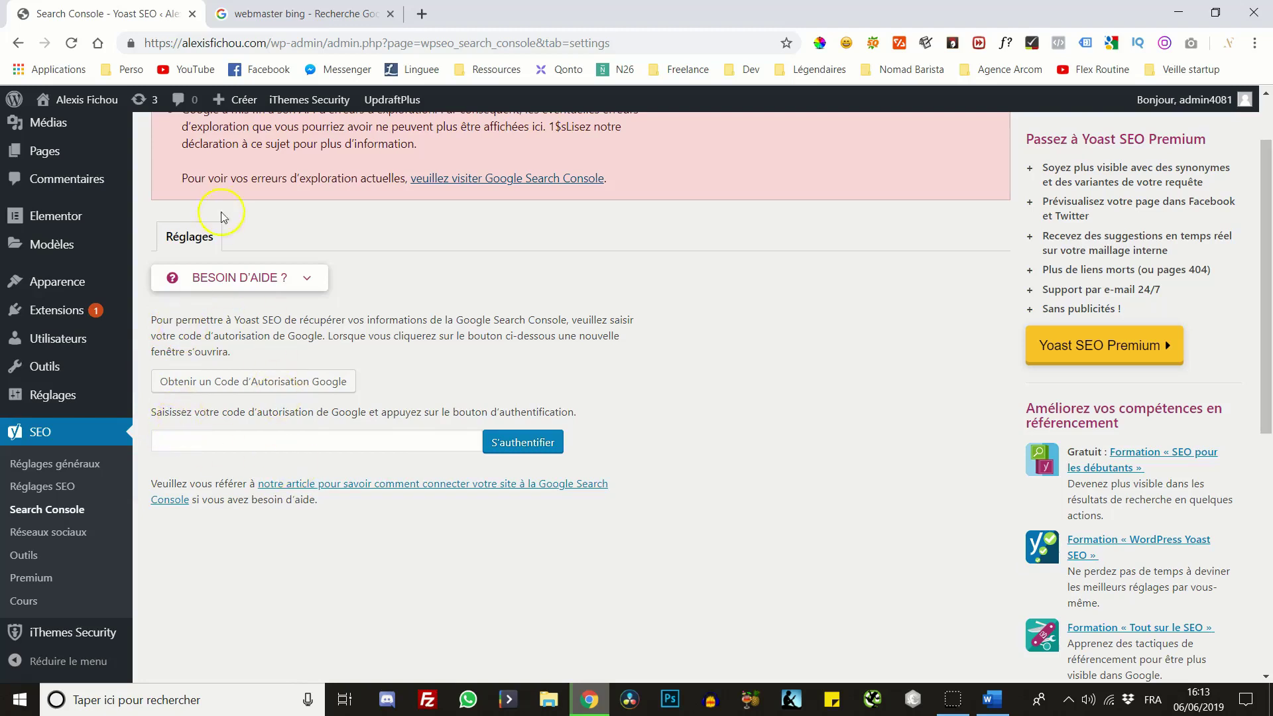
scroll(229, 255, "up", 1)
left_click_drag(194, 197, 310, 248)
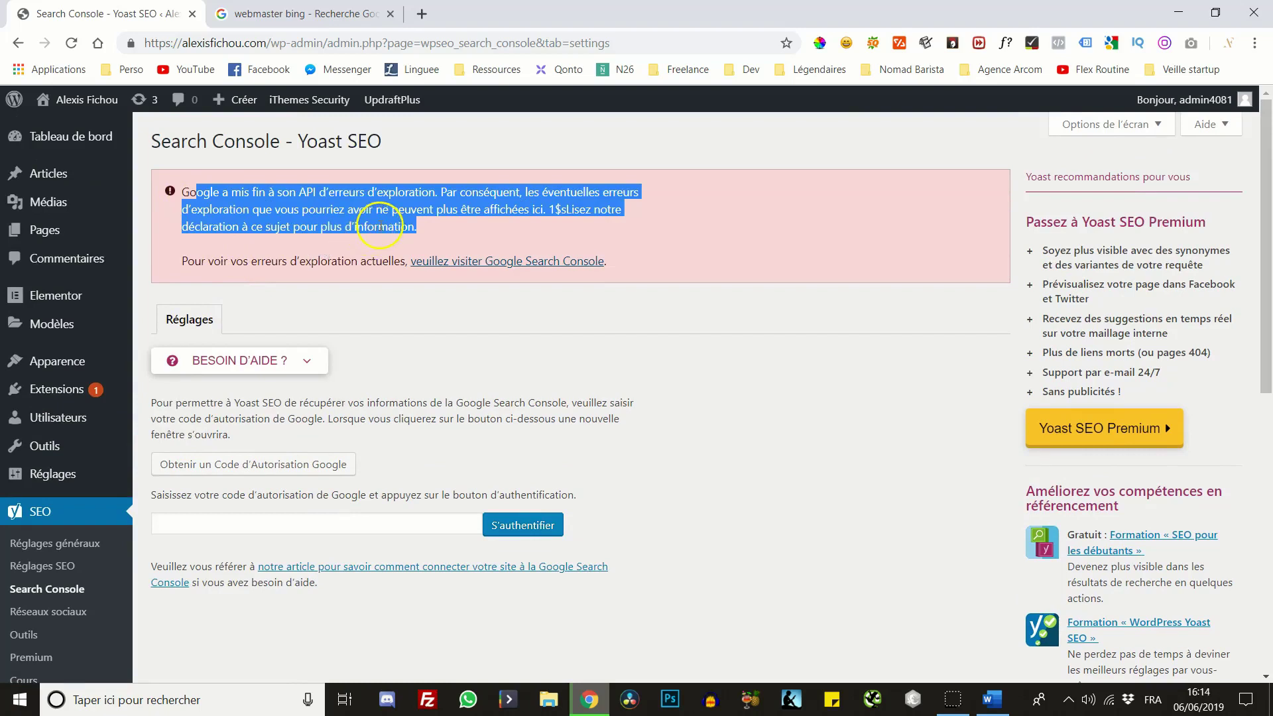
left_click(312, 213)
scroll(91, 442, "down", 1)
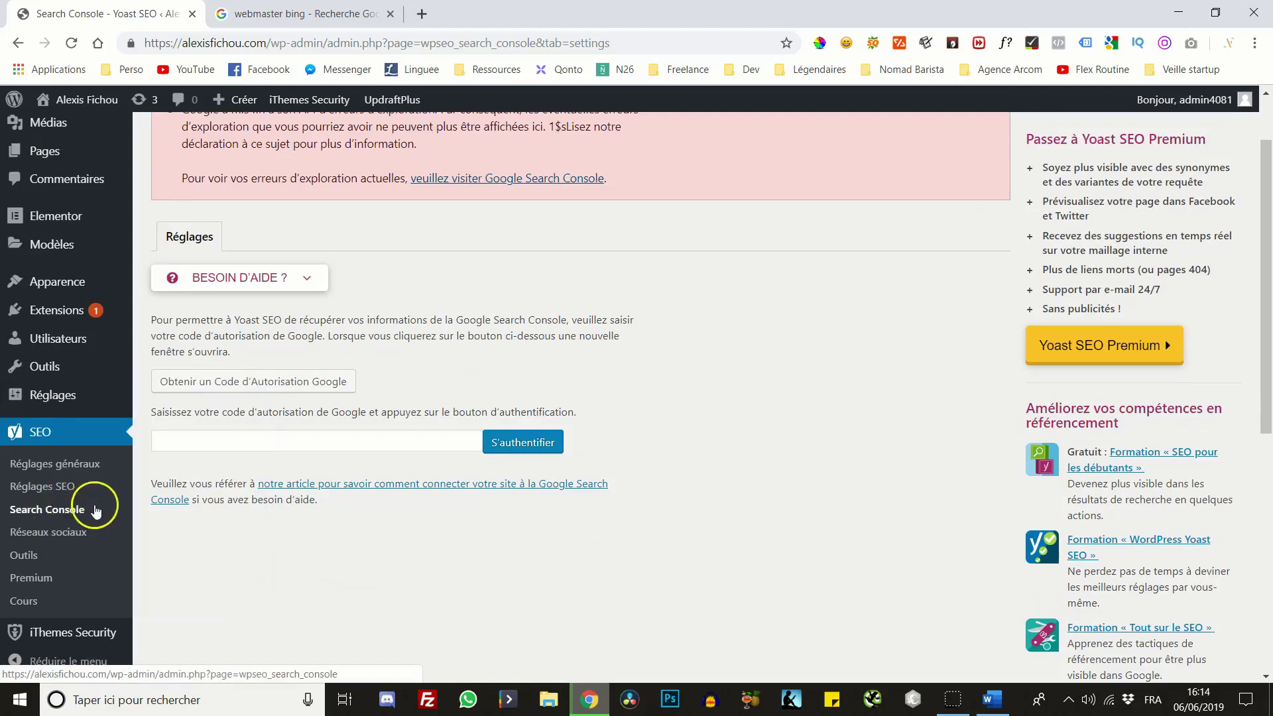
Check the Réseaux sociaux page, then look through the general settings' dashboard, features and webmaster tools for the person-or-organisation option
left_click(40, 534)
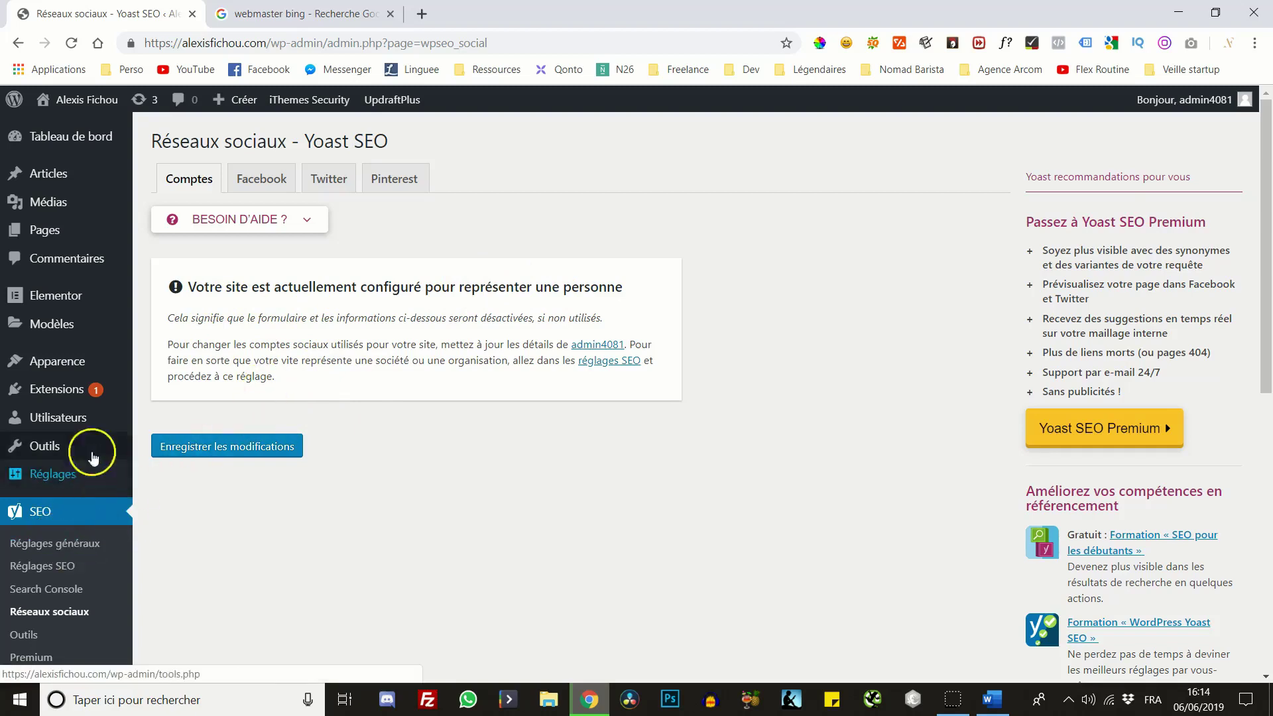
left_click(31, 543)
scroll(166, 471, "down", 2)
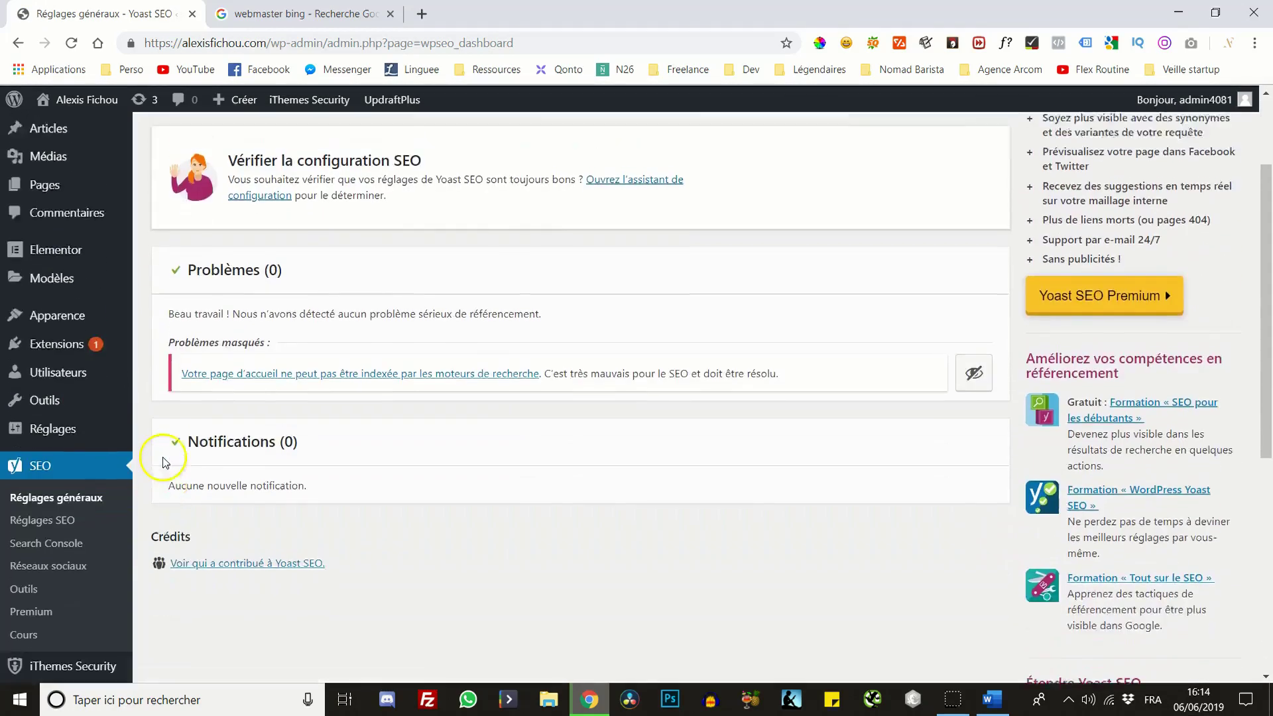
scroll(164, 463, "up", 2)
left_click(315, 179)
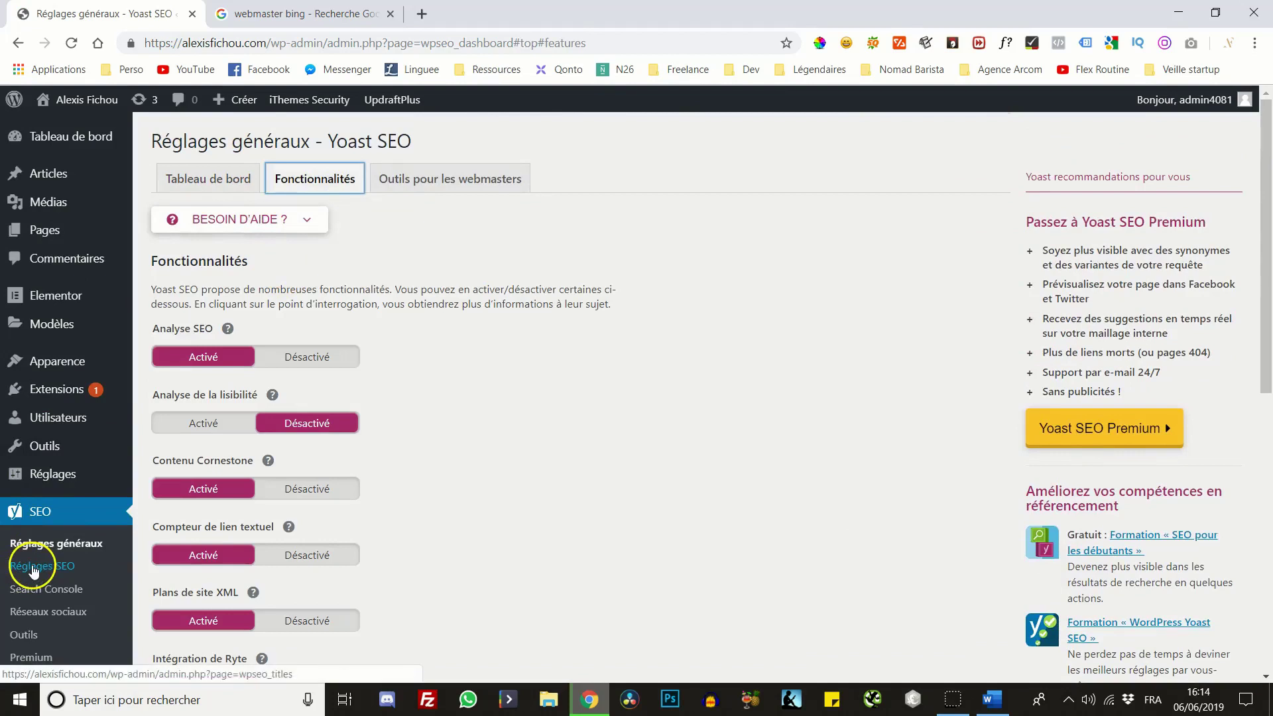
left_click(427, 184)
left_click(324, 180)
scroll(278, 259, "down", 2)
scroll(223, 236, "up", 2)
left_click(208, 179)
Set the Knowledge Graph & Schema.org representation to Organisation in the SEO settings and save the changes
left_click(66, 565)
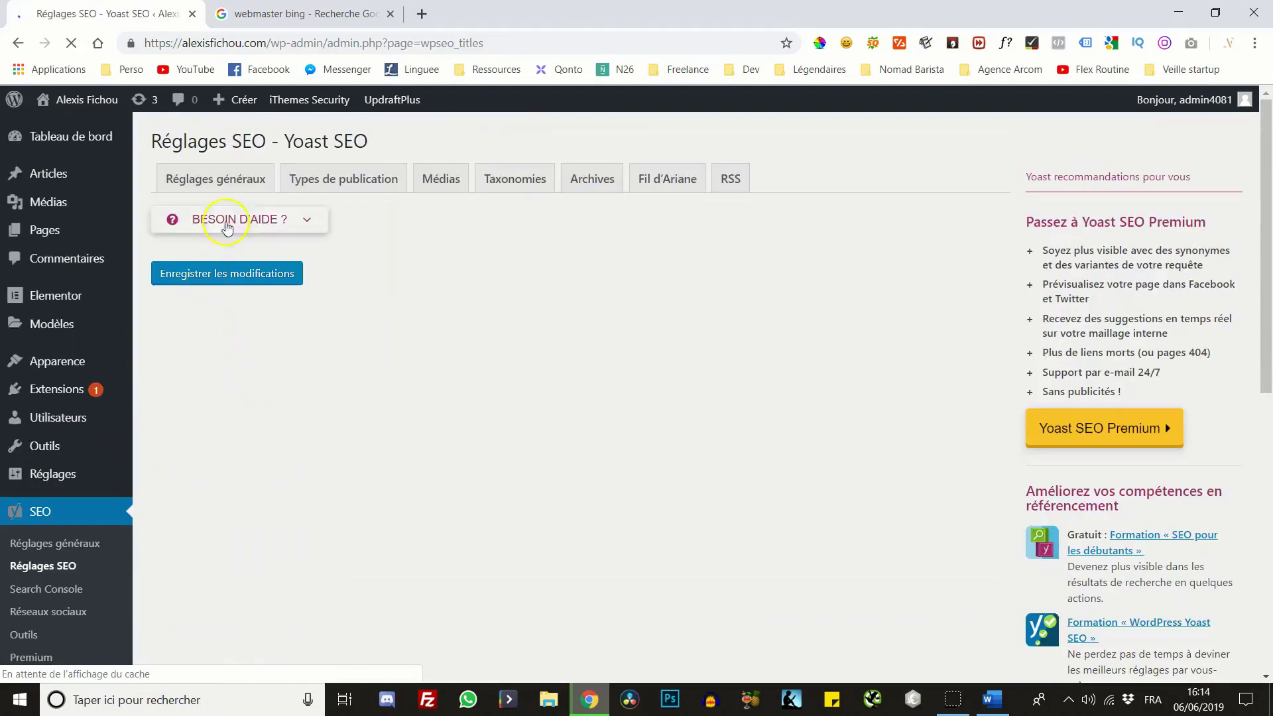
left_click(185, 179)
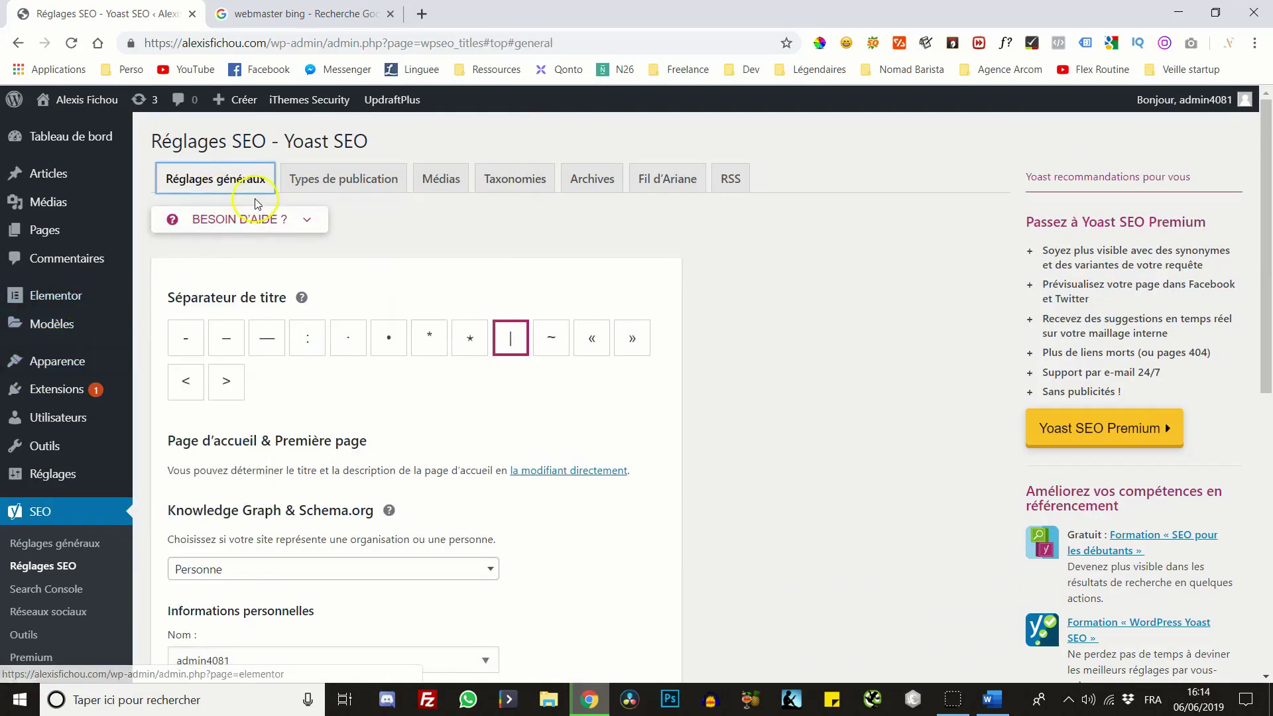
scroll(278, 250, "down", 5)
left_click(285, 240)
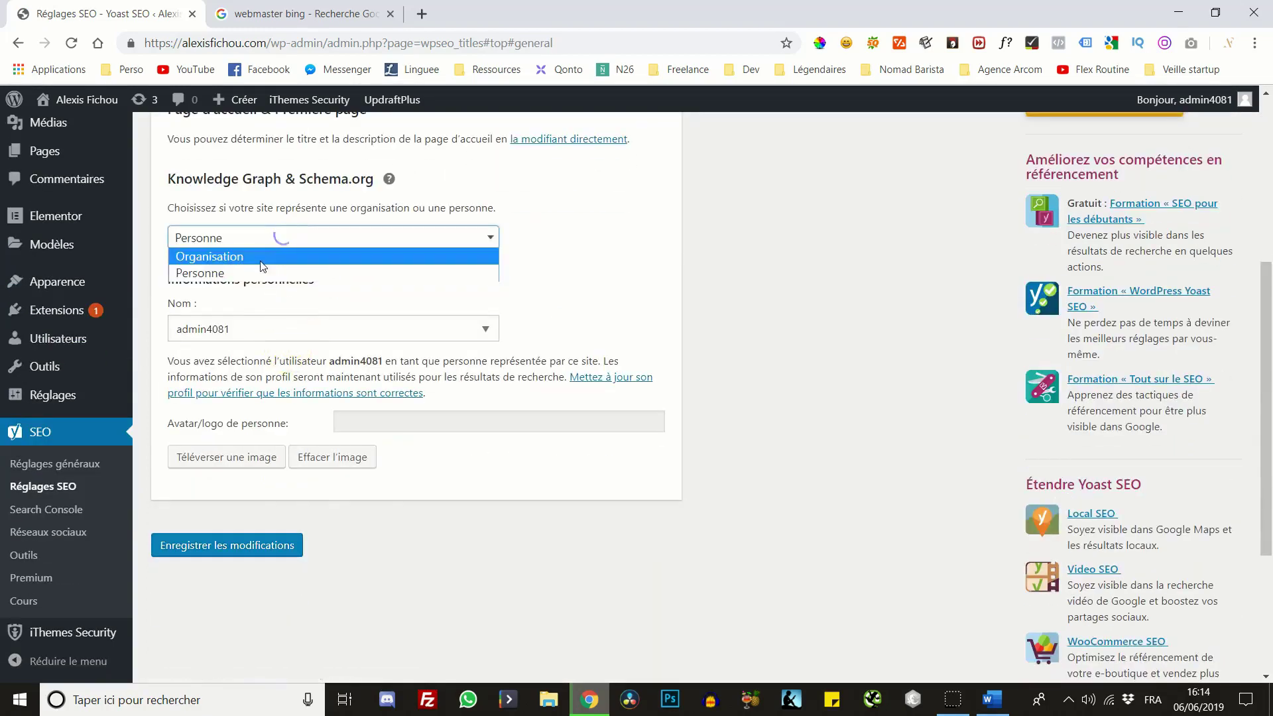
left_click(272, 254)
scroll(298, 344, "up", 1)
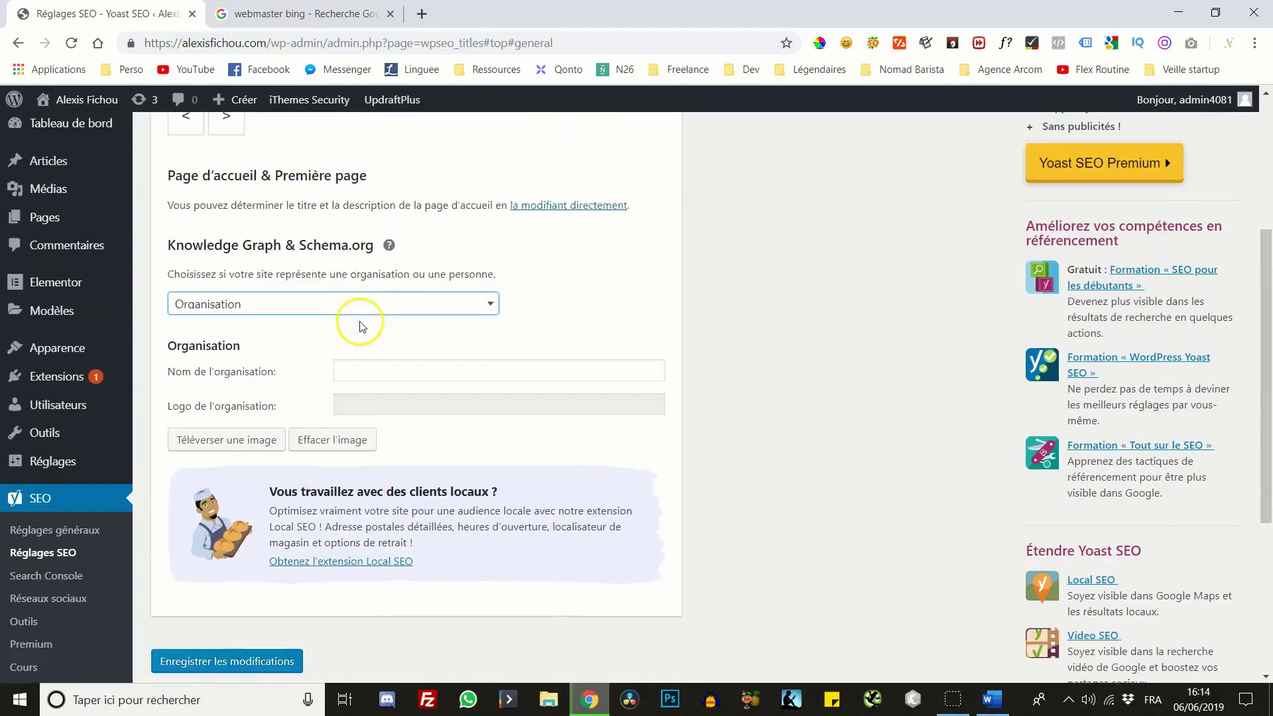
left_click(358, 389)
left_click(361, 419)
scroll(199, 600, "down", 3)
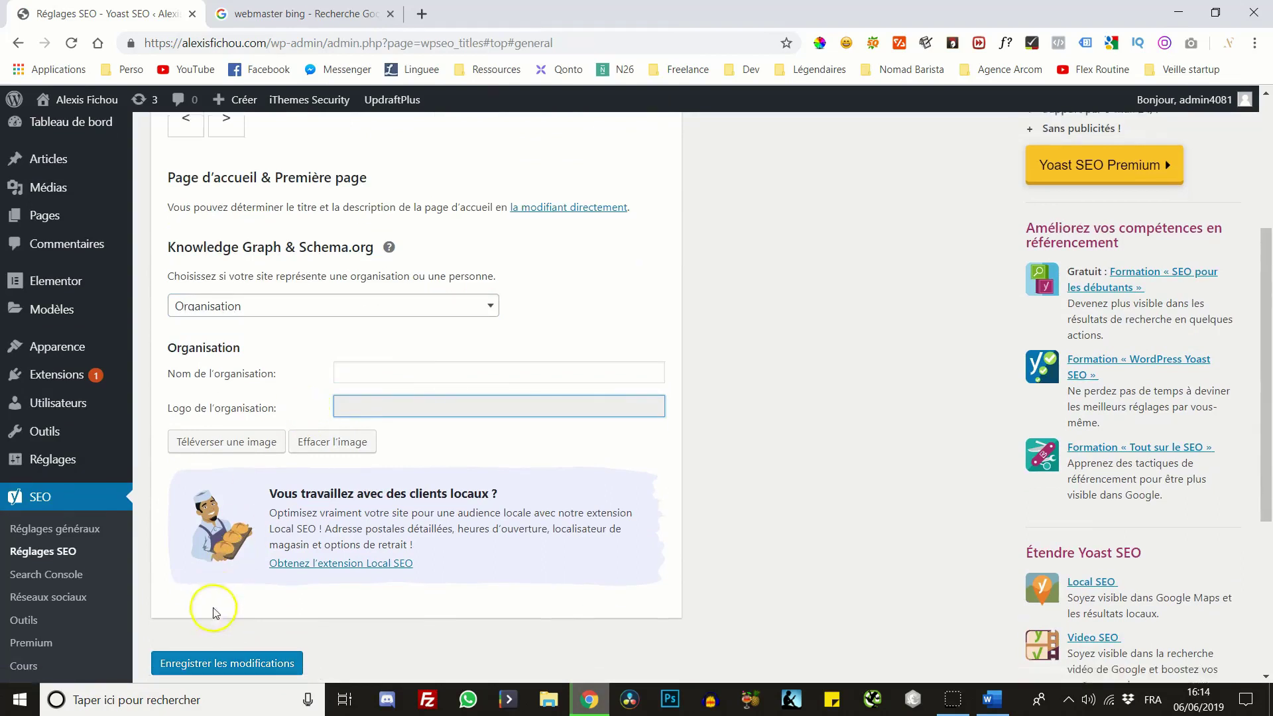
left_click(221, 512)
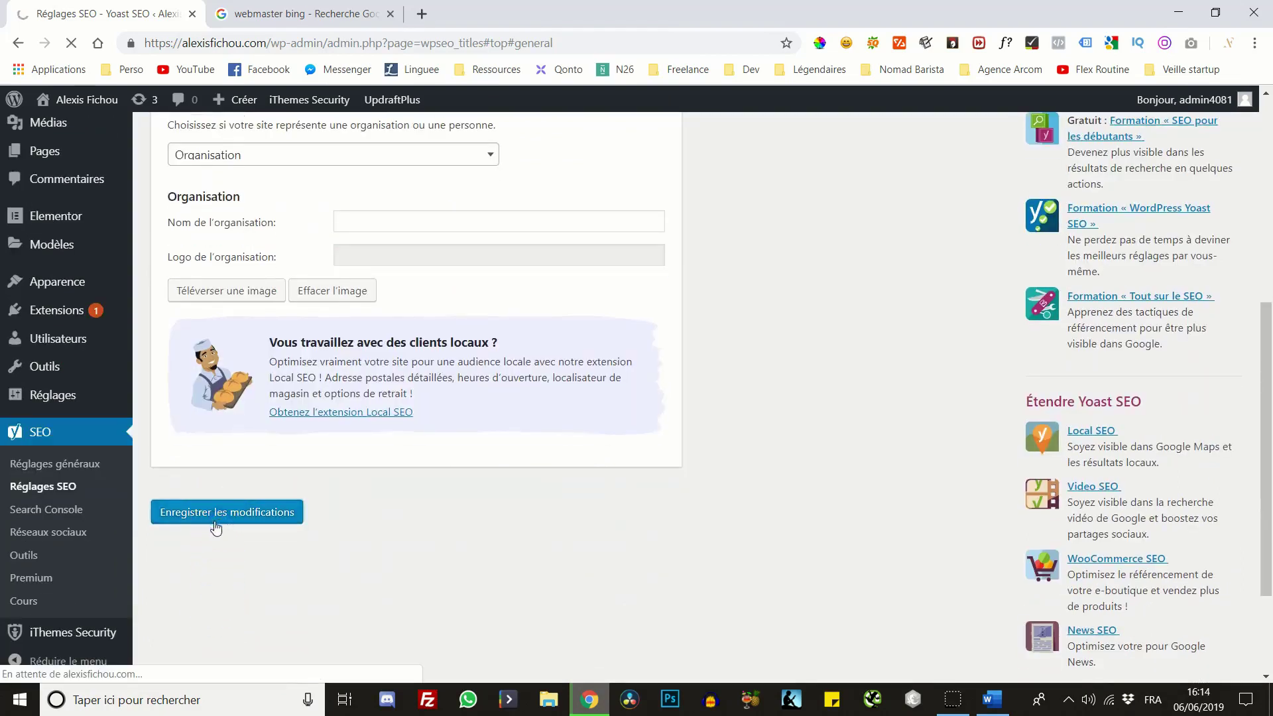
scroll(212, 524, "up", 1)
scroll(177, 527, "down", 1)
Open the Réseaux sociaux page and review the organisation's Facebook, Twitter, Instagram and LinkedIn profile fields
left_click(92, 532)
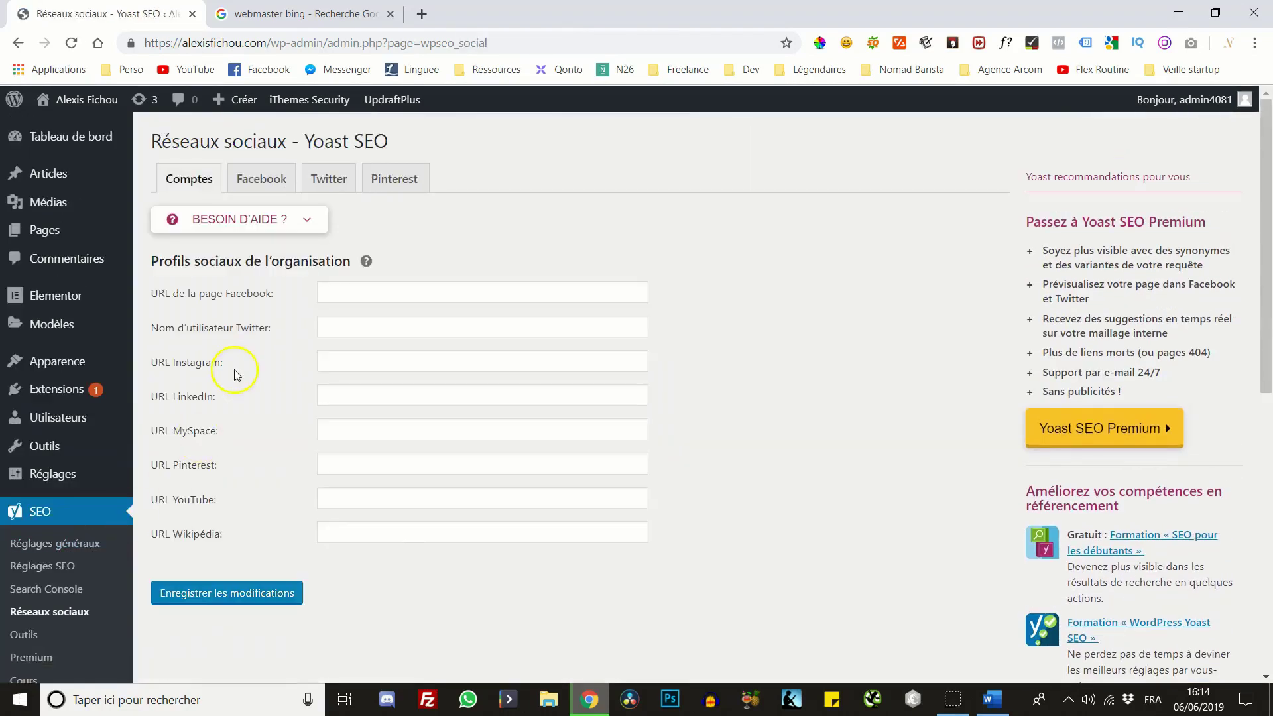
left_click(349, 290)
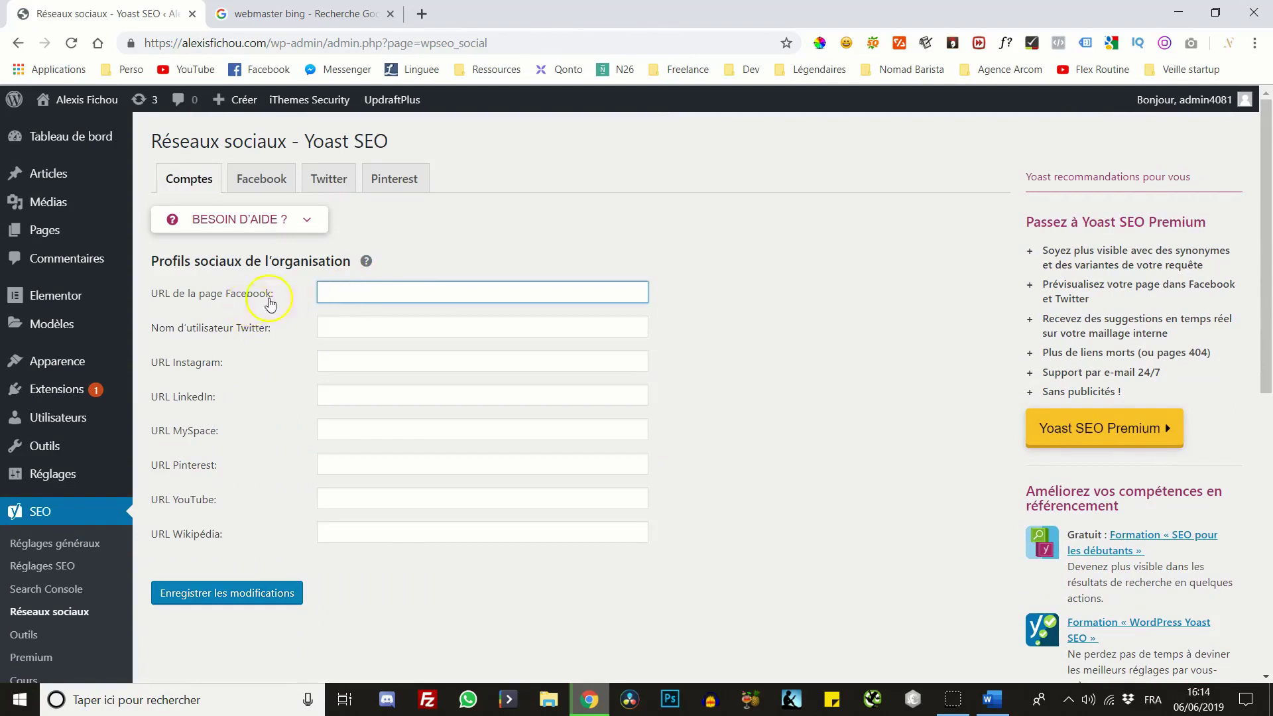
left_click(335, 364)
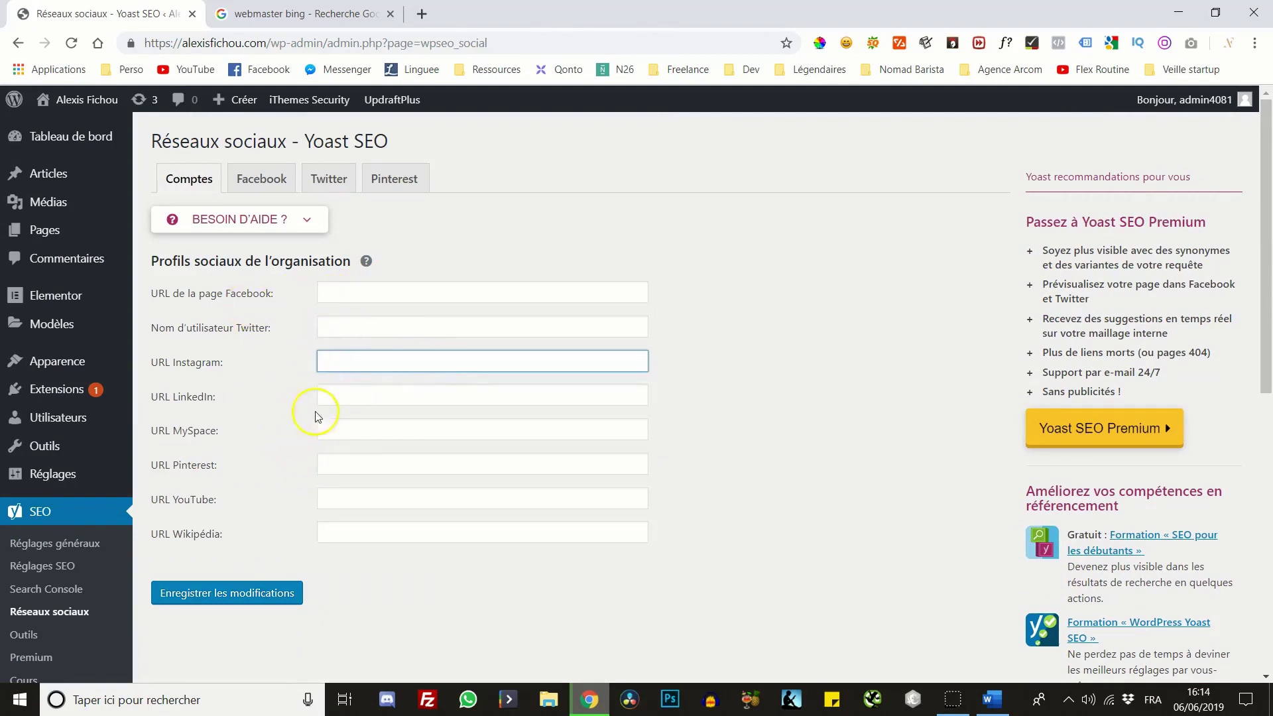
left_click(364, 396)
left_click(336, 327)
left_click(213, 523)
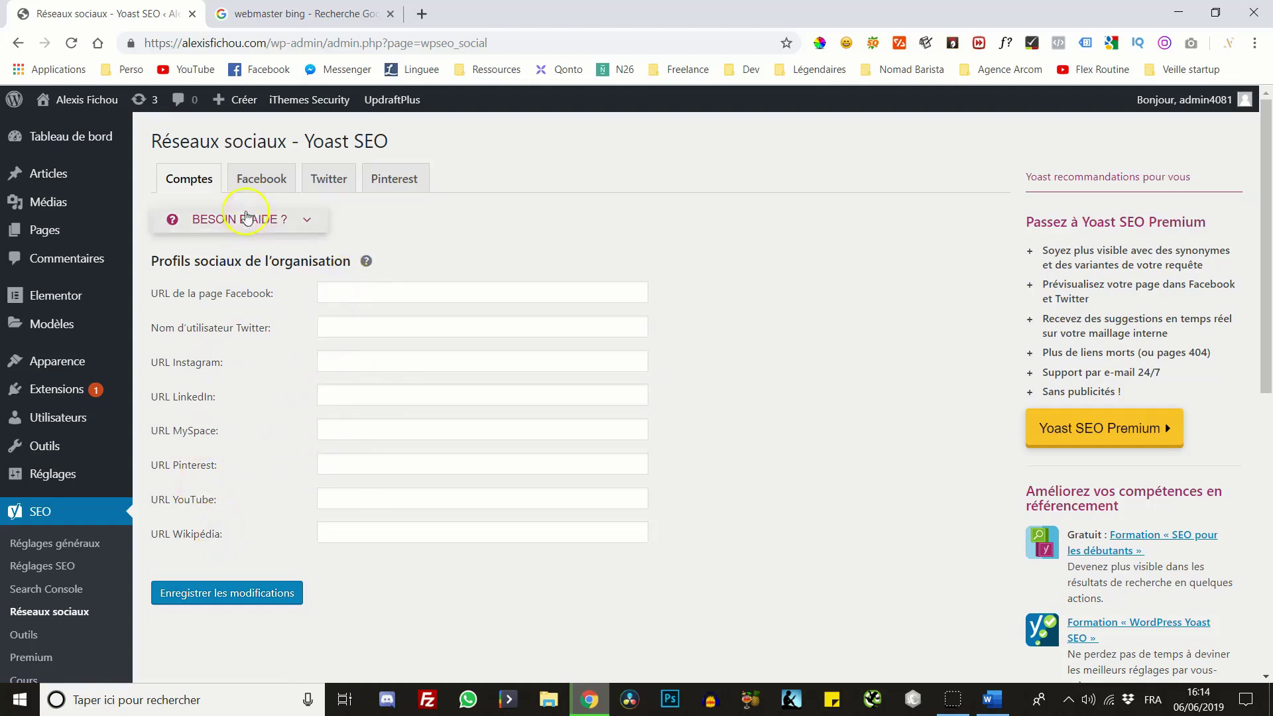
Open the Facebook social settings and examine the OpenGraph metadata option
left_click(258, 186)
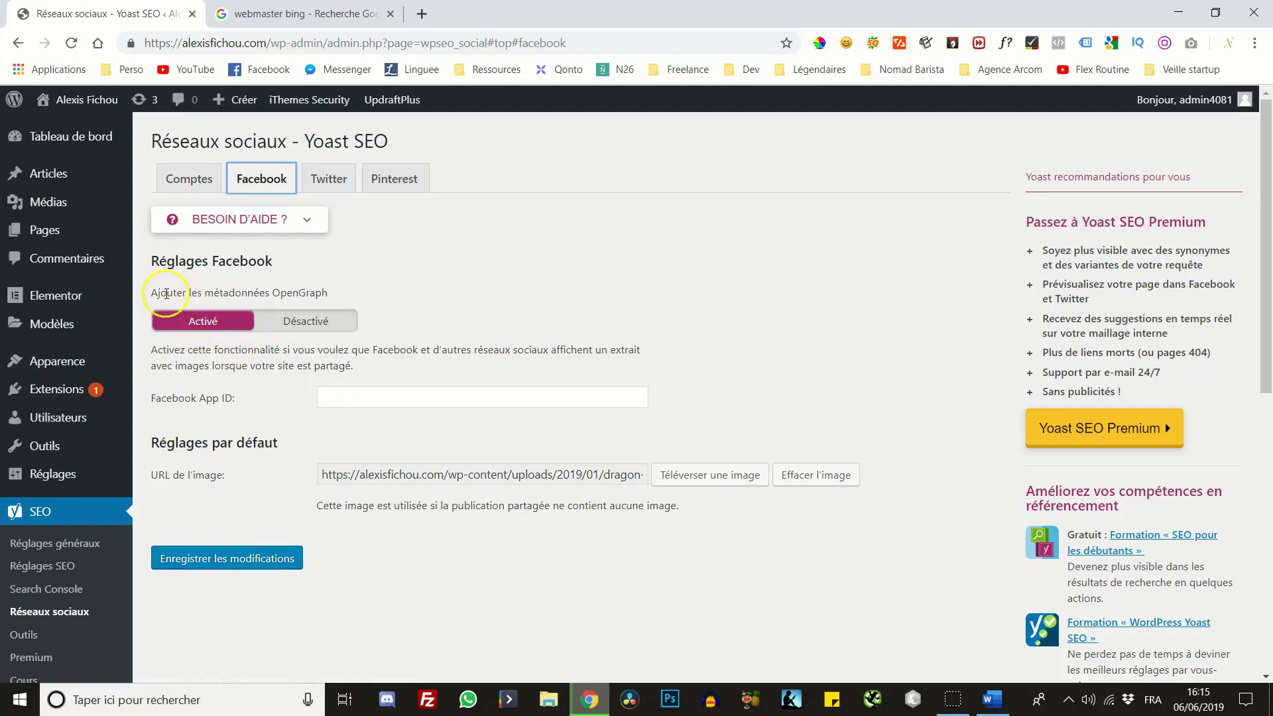
left_click_drag(166, 292, 284, 286)
left_click(316, 289)
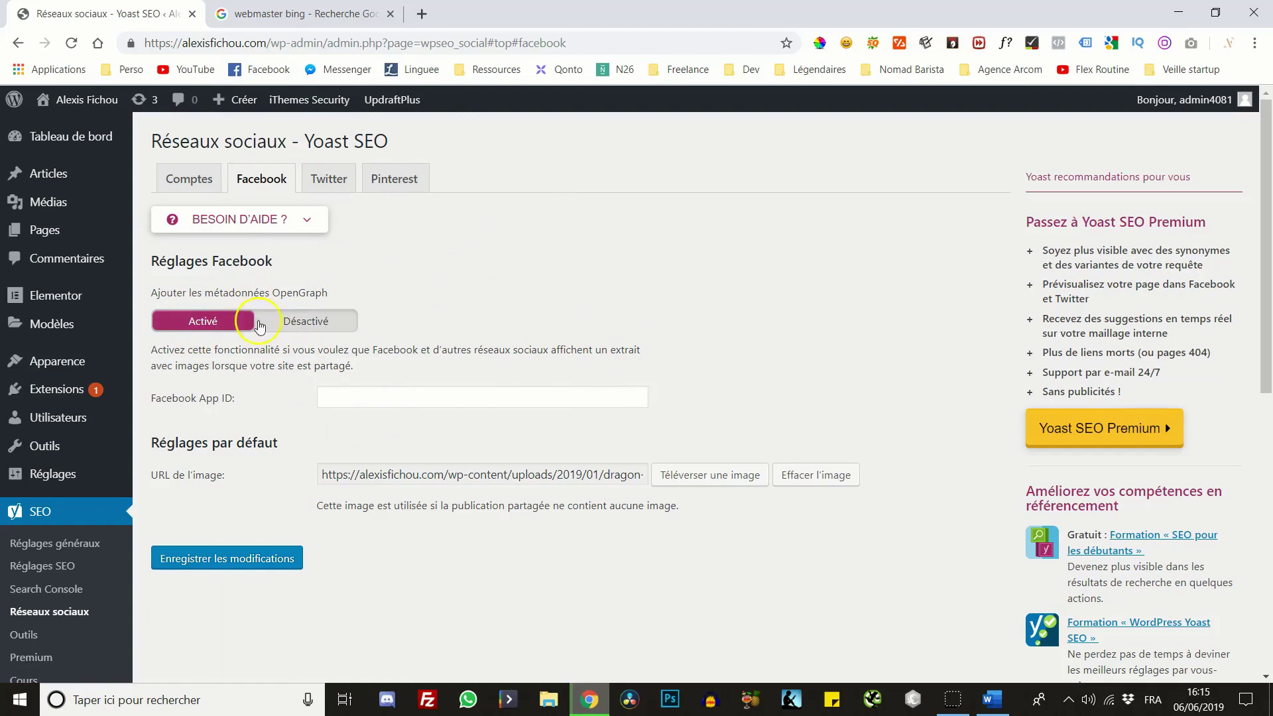
Inspect the full default image URL used when a post shared on Facebook has no image
scroll(448, 413, "down", 1)
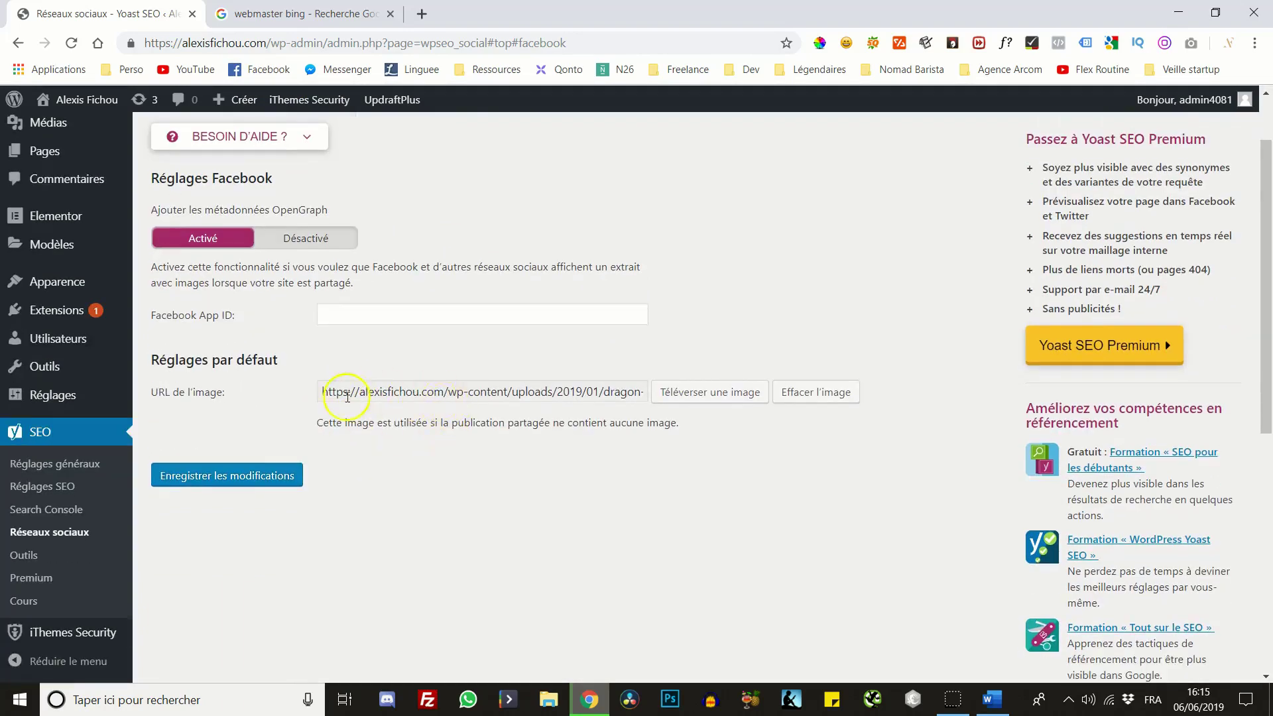
left_click_drag(575, 392, 297, 406)
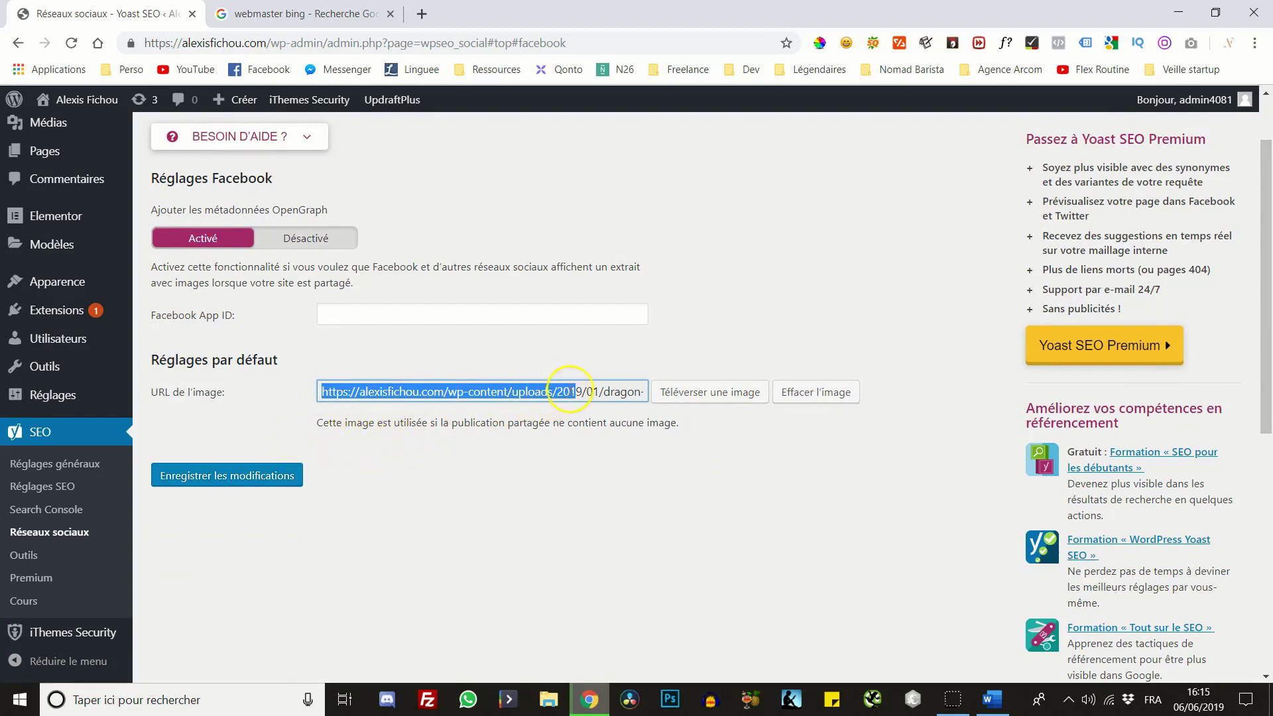
left_click_drag(491, 391, 690, 377)
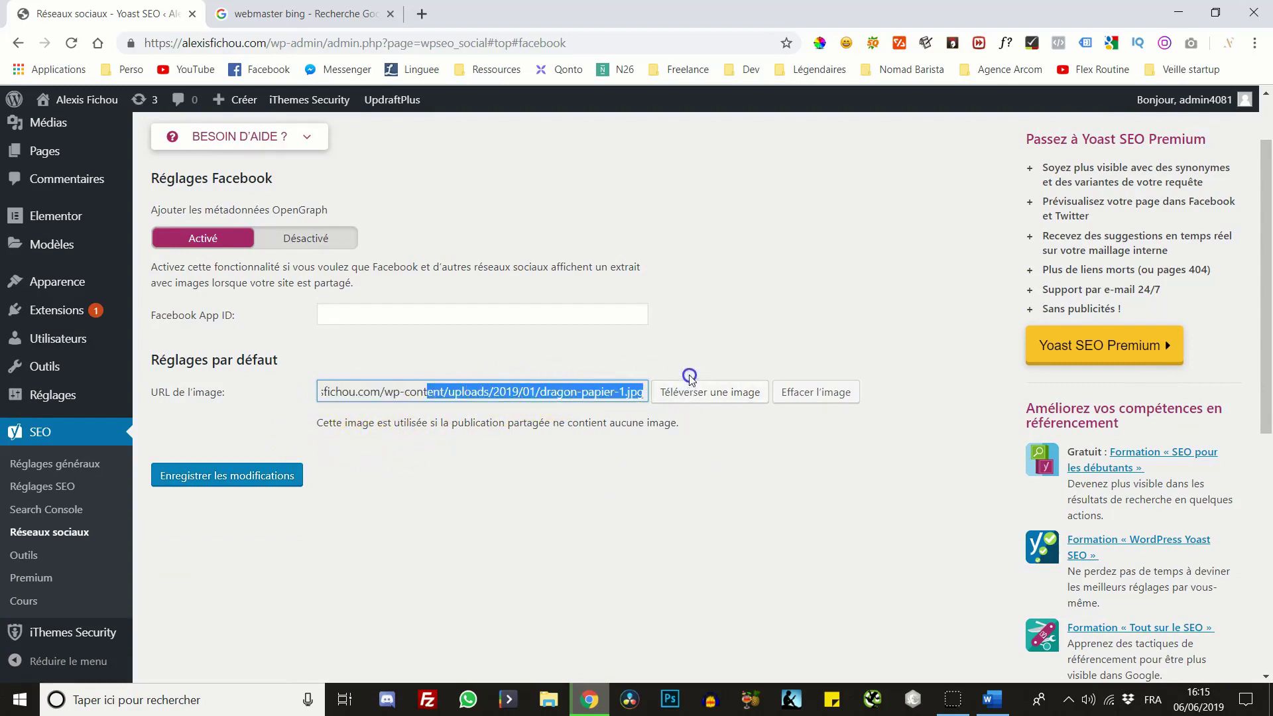
left_click(680, 377)
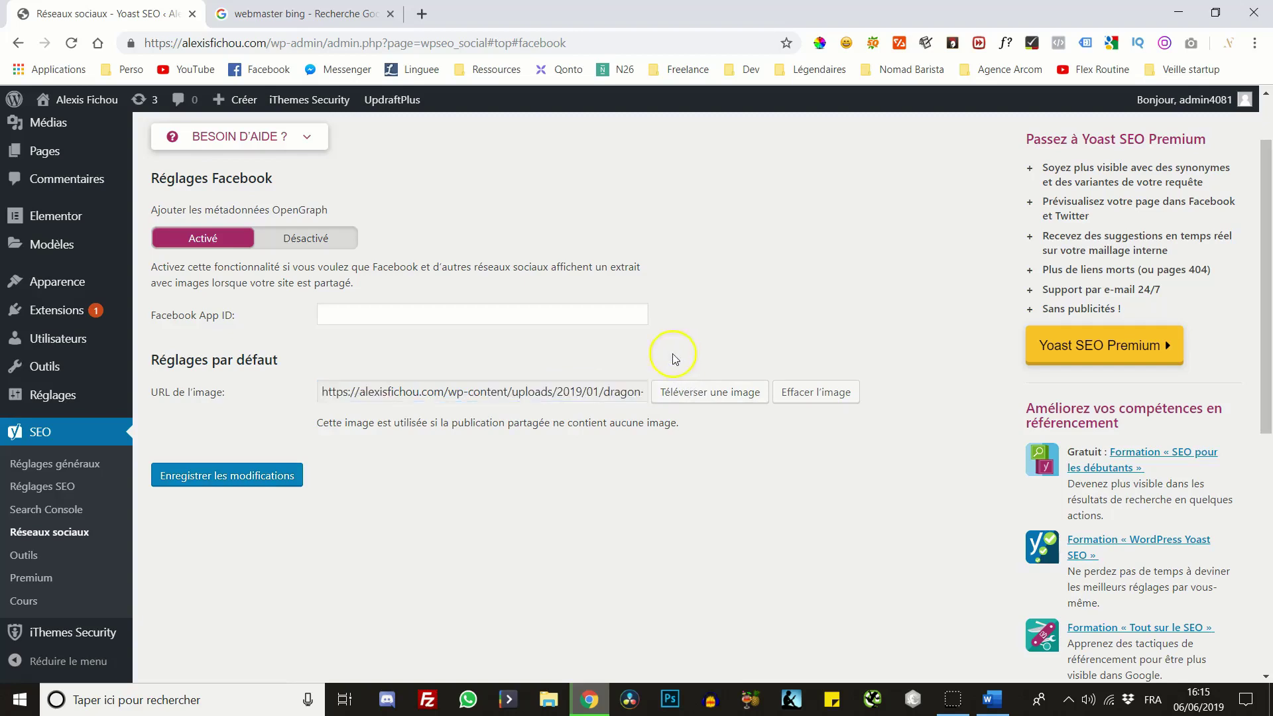
scroll(450, 462, "up", 1)
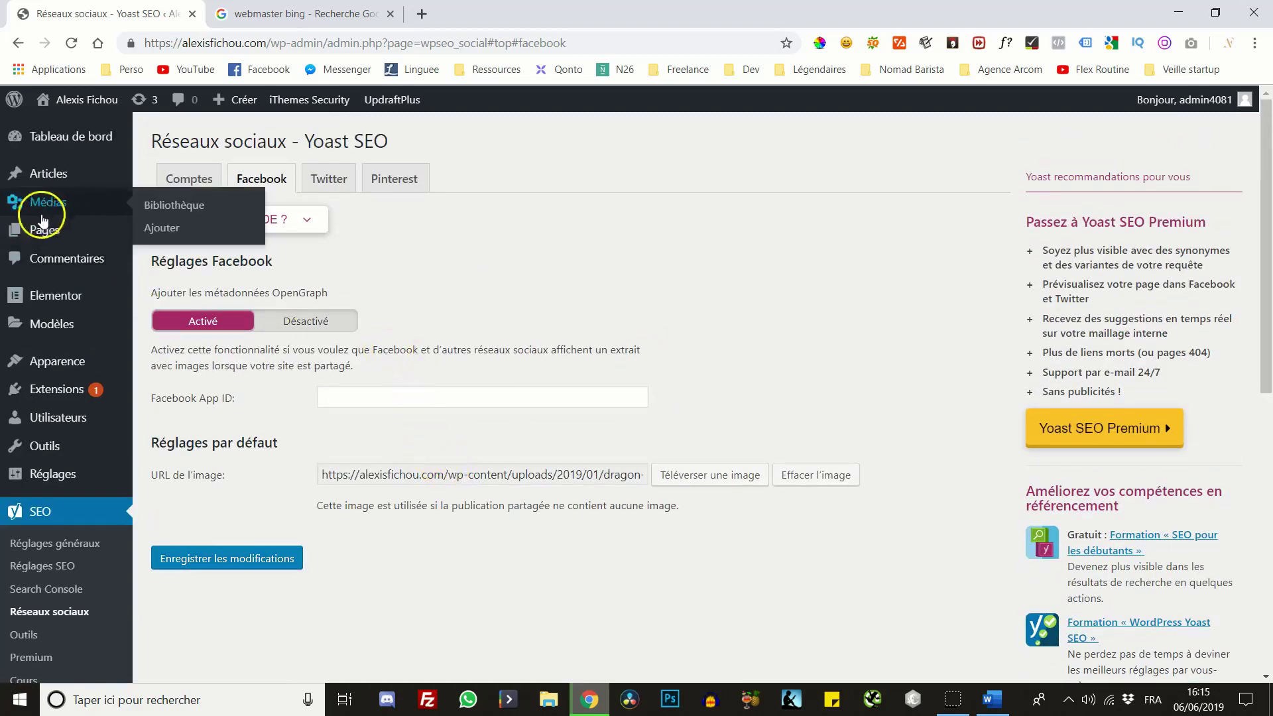
mouse_move(41, 192)
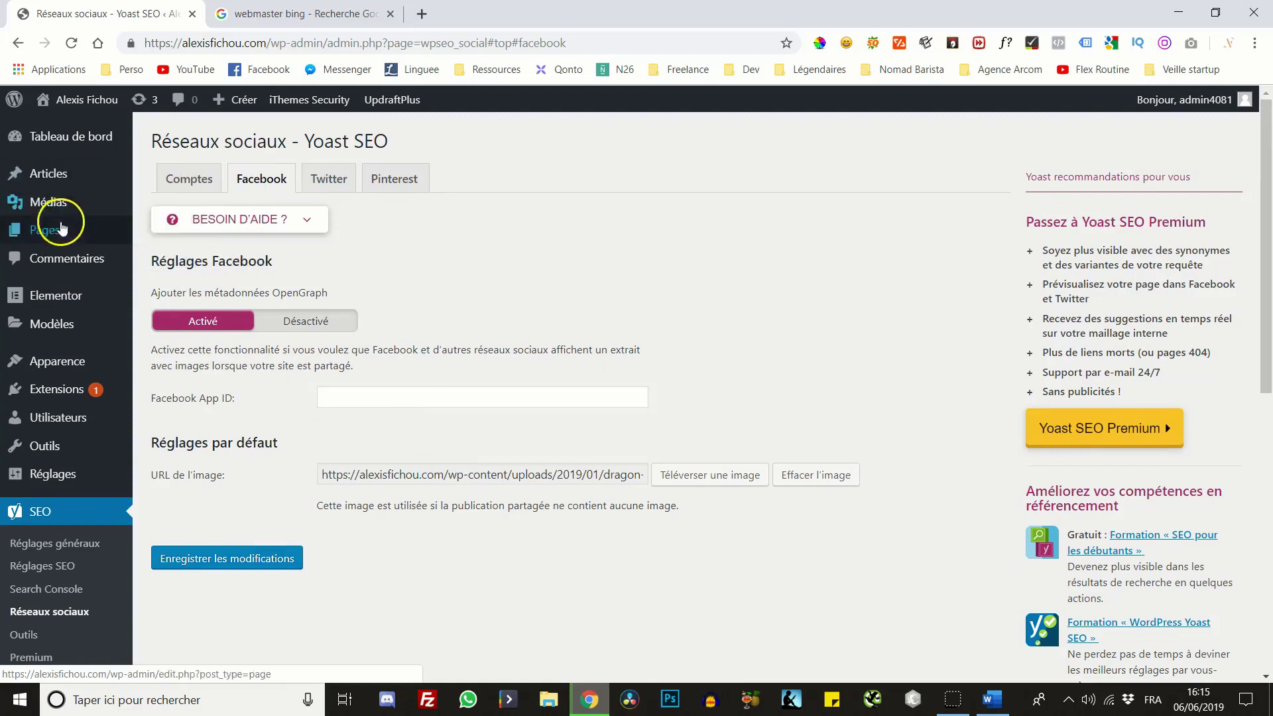
left_click_drag(499, 475, 681, 431)
left_click(682, 427)
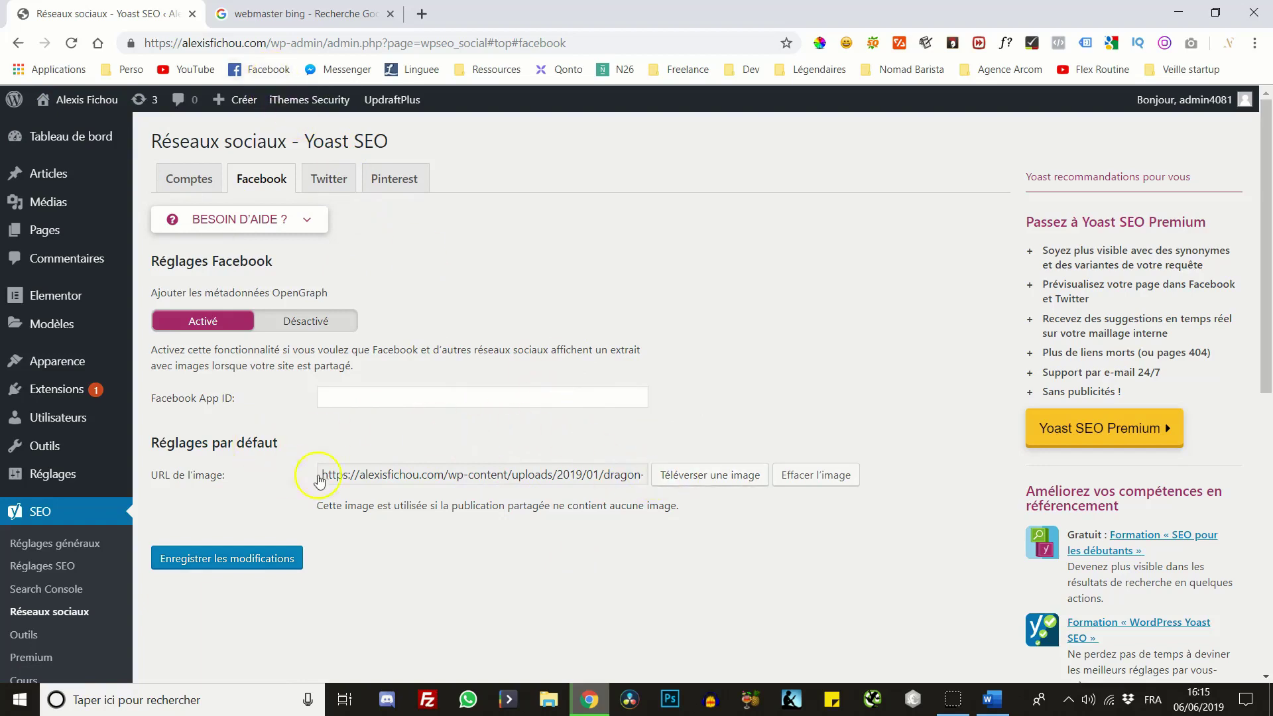
Read the note under the default Facebook image URL explaining when that image is used
left_click_drag(433, 472, 693, 473)
left_click(772, 358)
left_click_drag(315, 510, 683, 524)
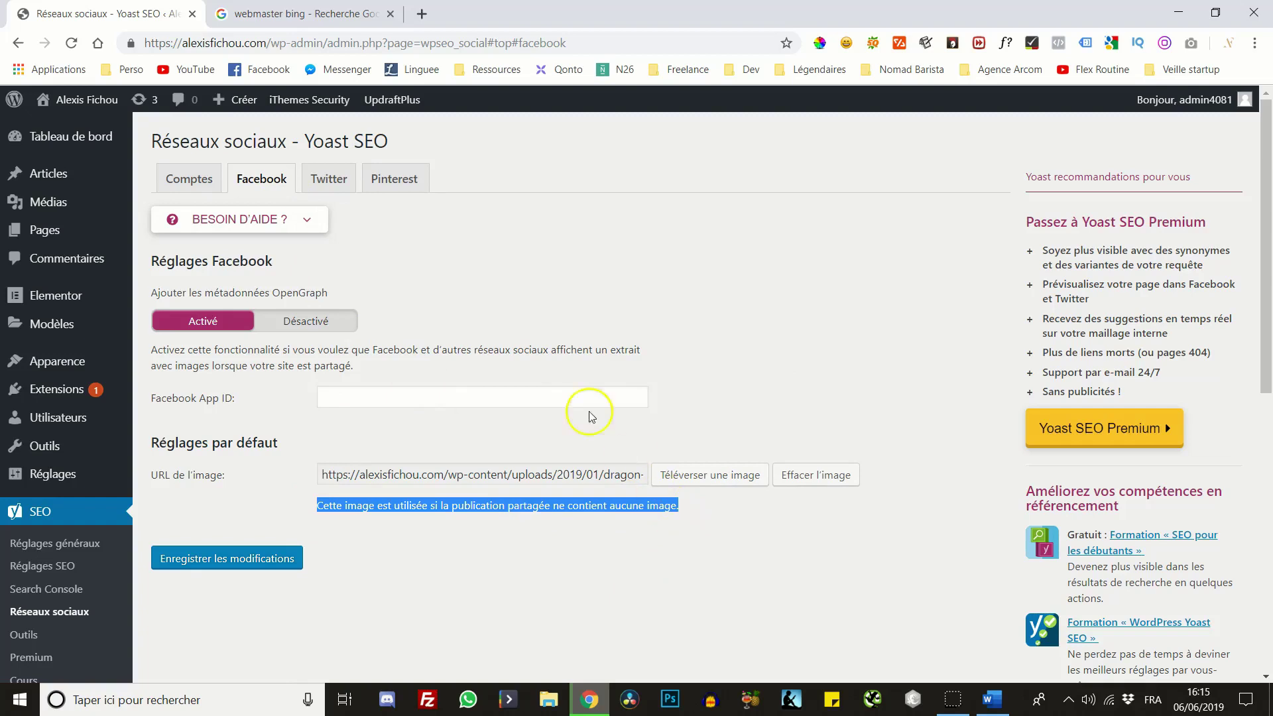
Open the Twitter social settings and examine the choices for the default card type
left_click(326, 184)
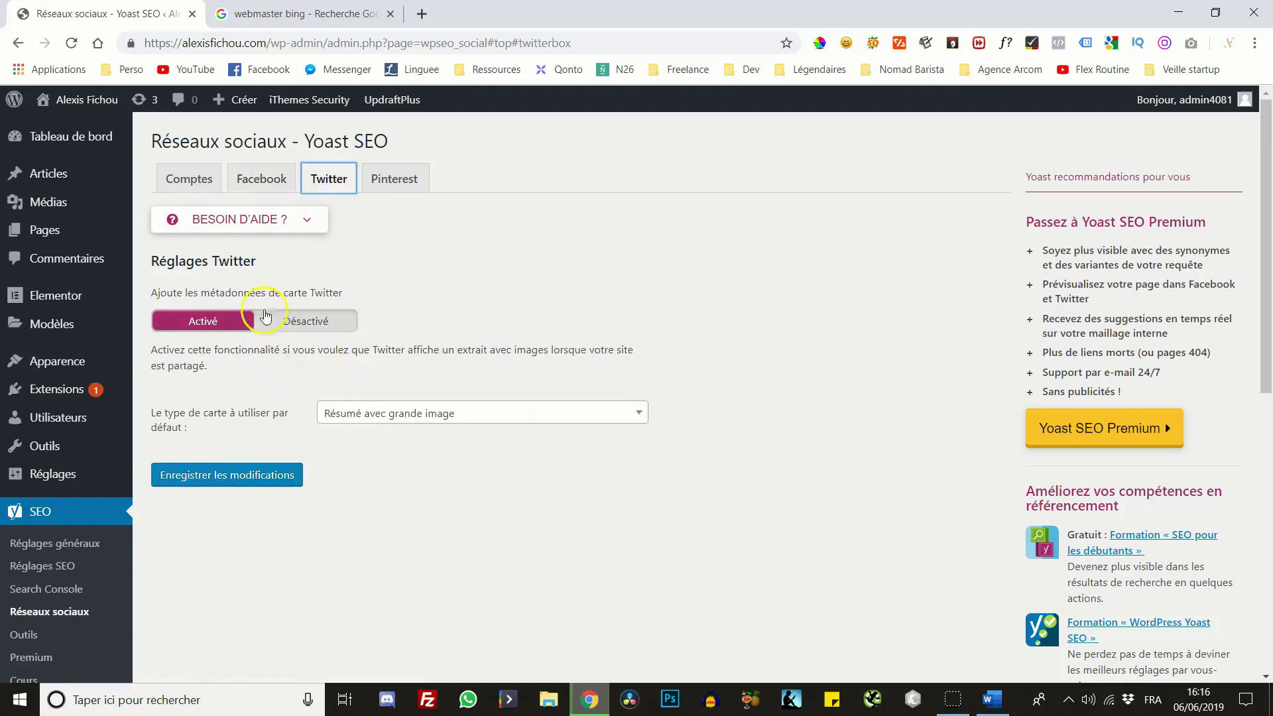
left_click(364, 425)
left_click(246, 429)
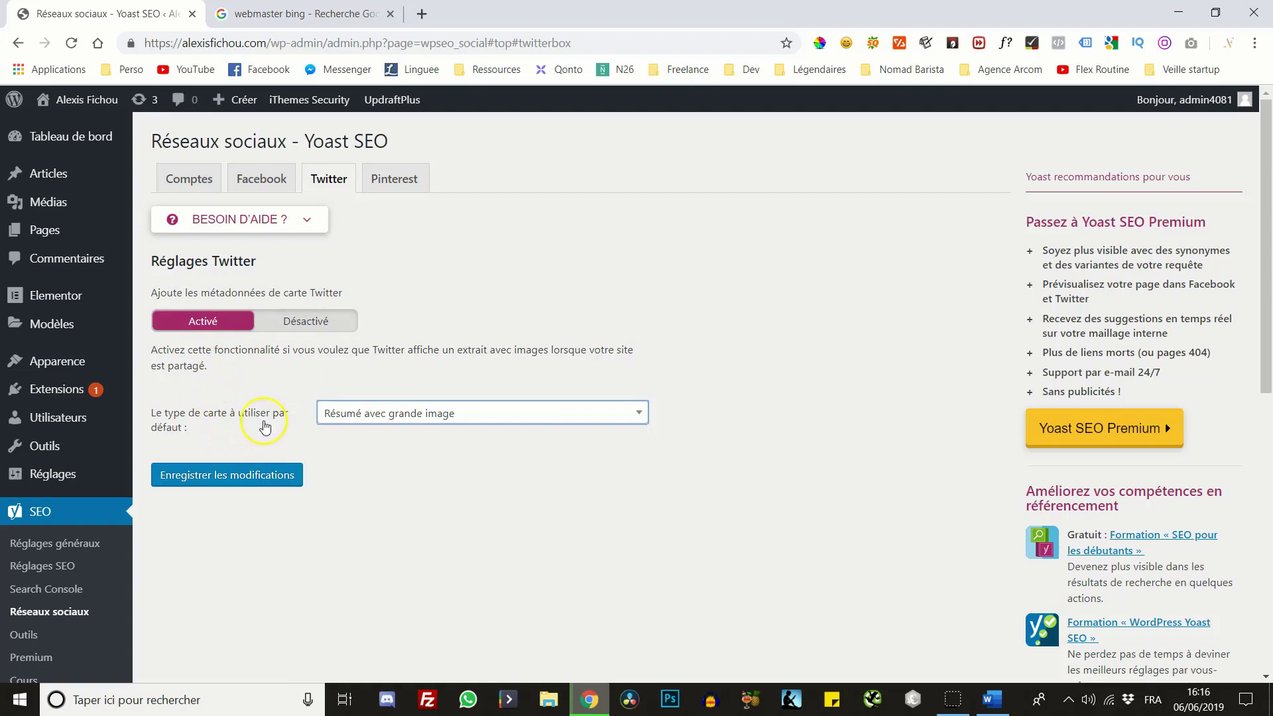
left_click(347, 417)
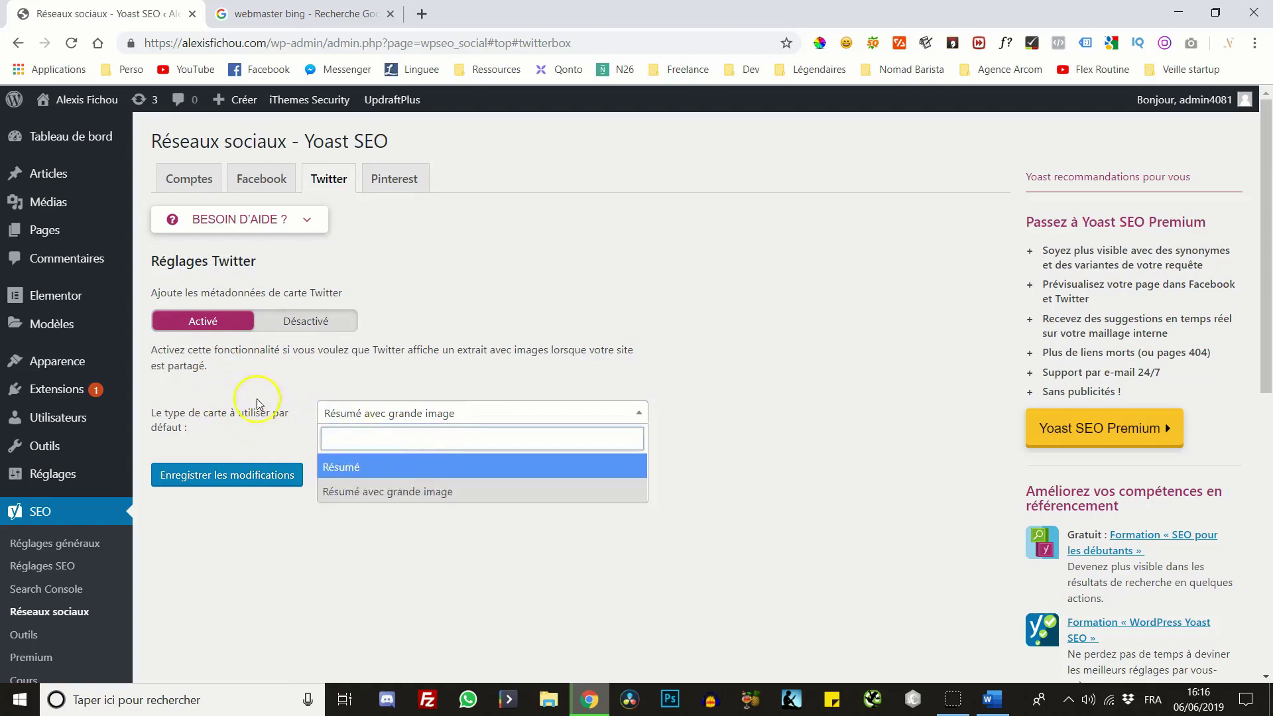
left_click(255, 420)
Open the Pinterest social settings and review the Pinterest verification meta tag field
left_click(384, 188)
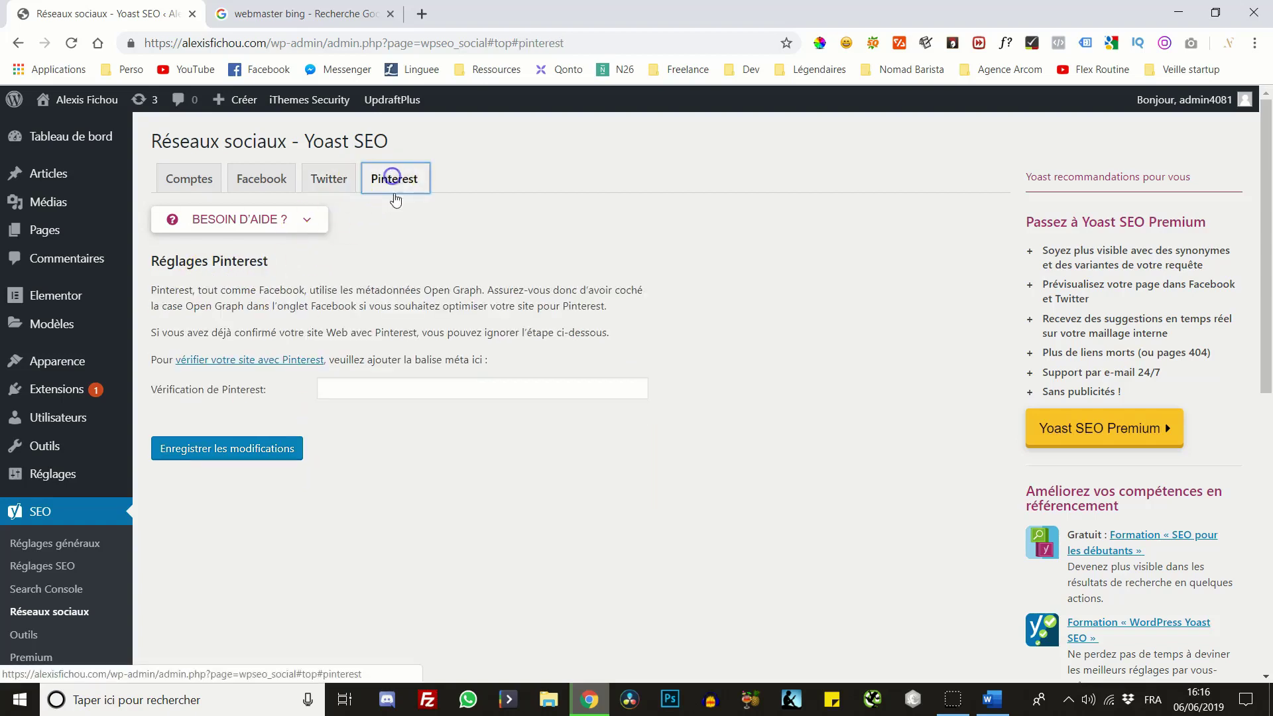
left_click(332, 388)
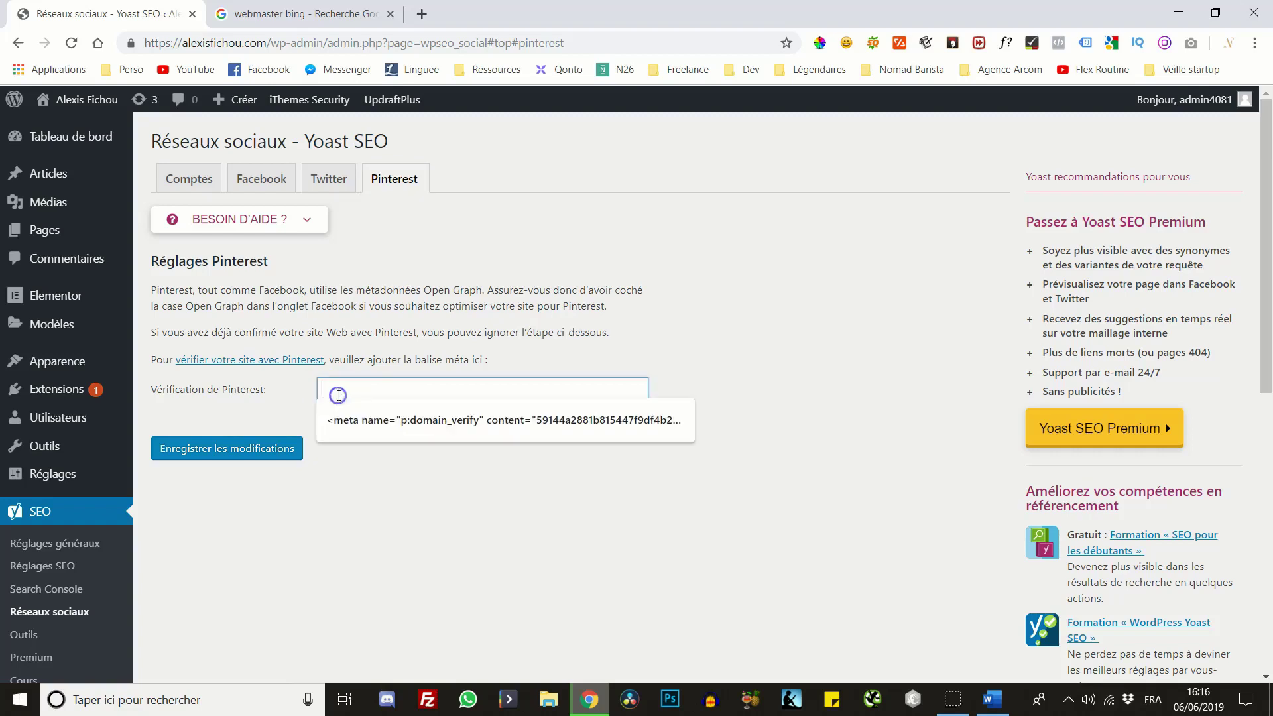
left_click(278, 402)
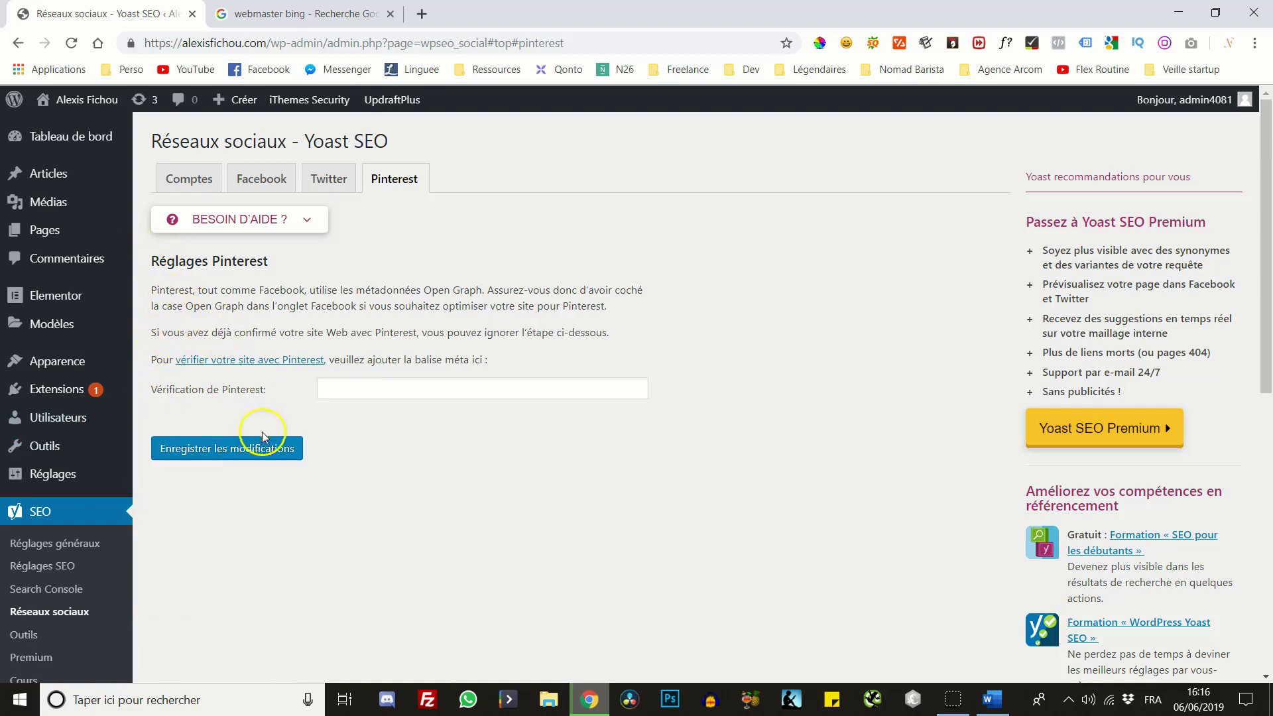
left_click(392, 391)
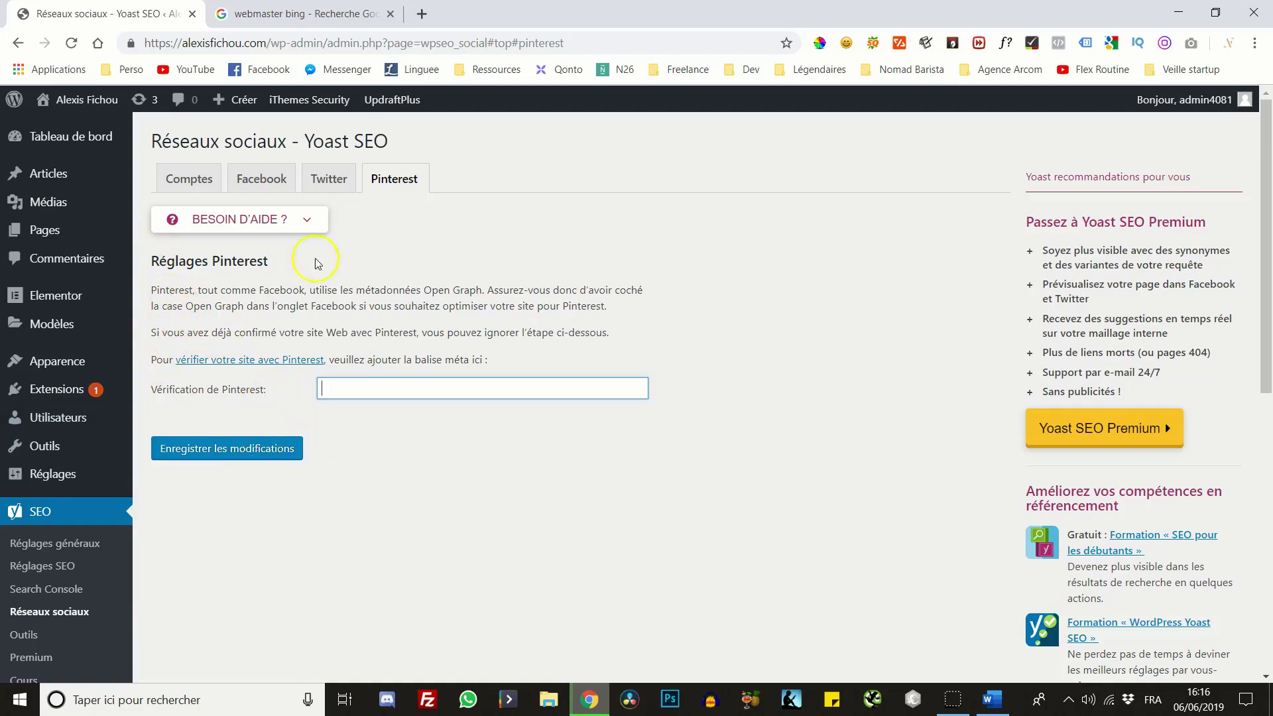
left_click(410, 229)
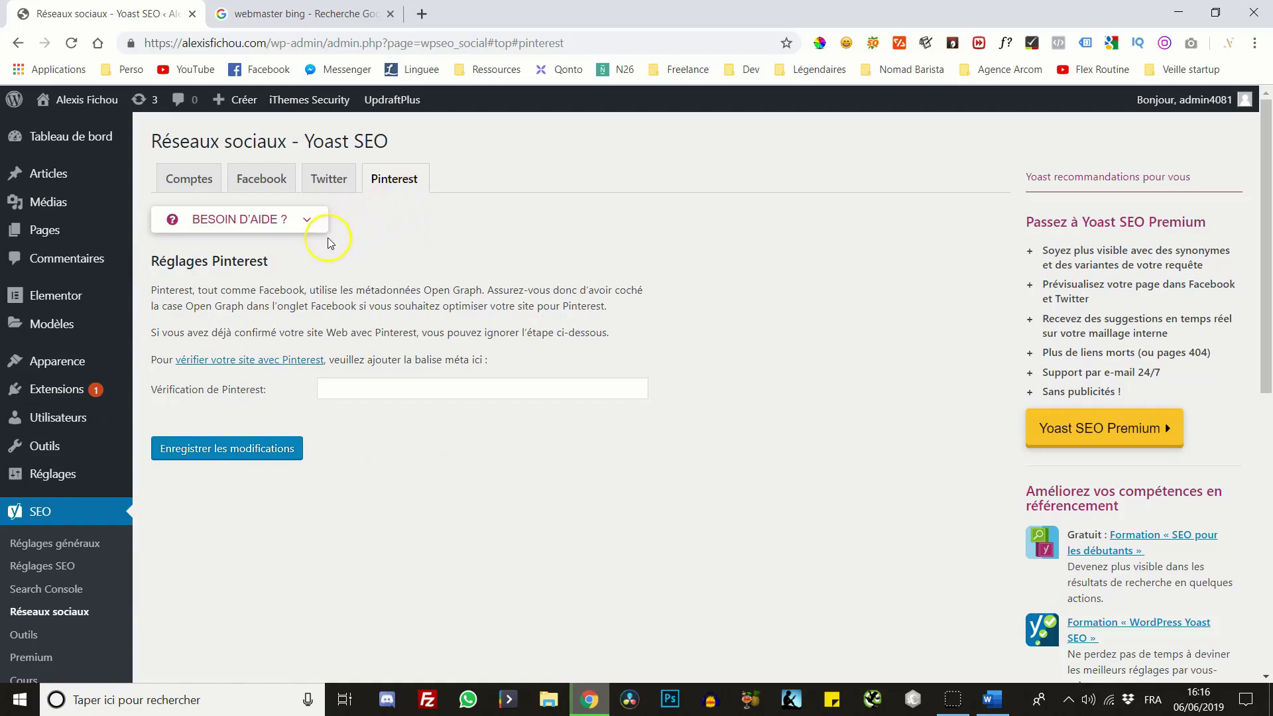
Open the SEO Outils page and review the import/export, bulk editor and text link counter tools
scroll(329, 243, "down", 3)
scroll(270, 384, "up", 1)
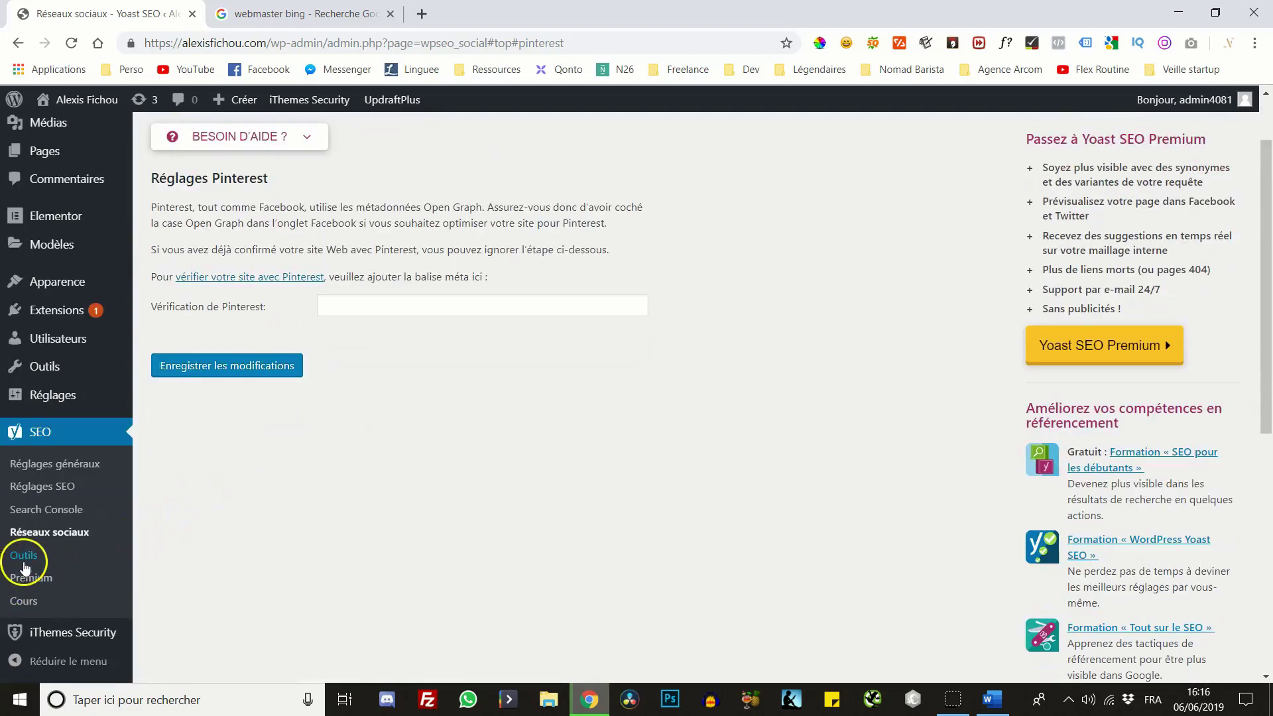
left_click(24, 565)
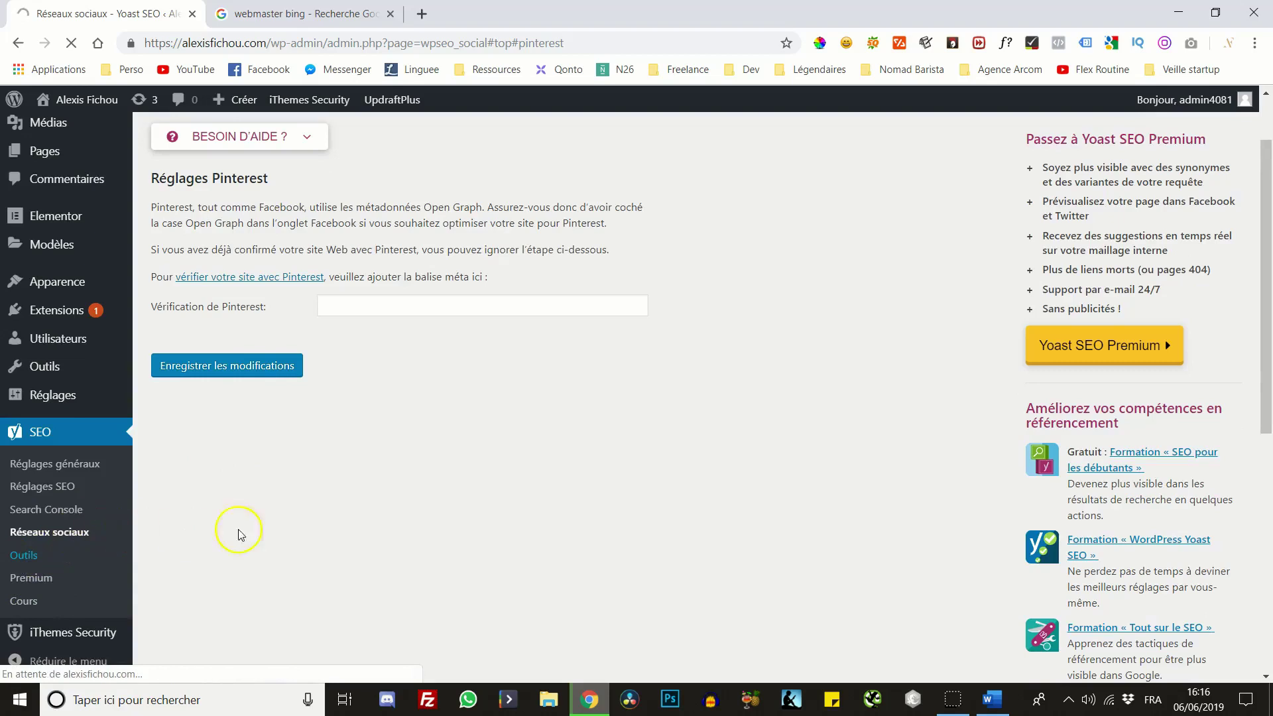
scroll(355, 520, "up", 2)
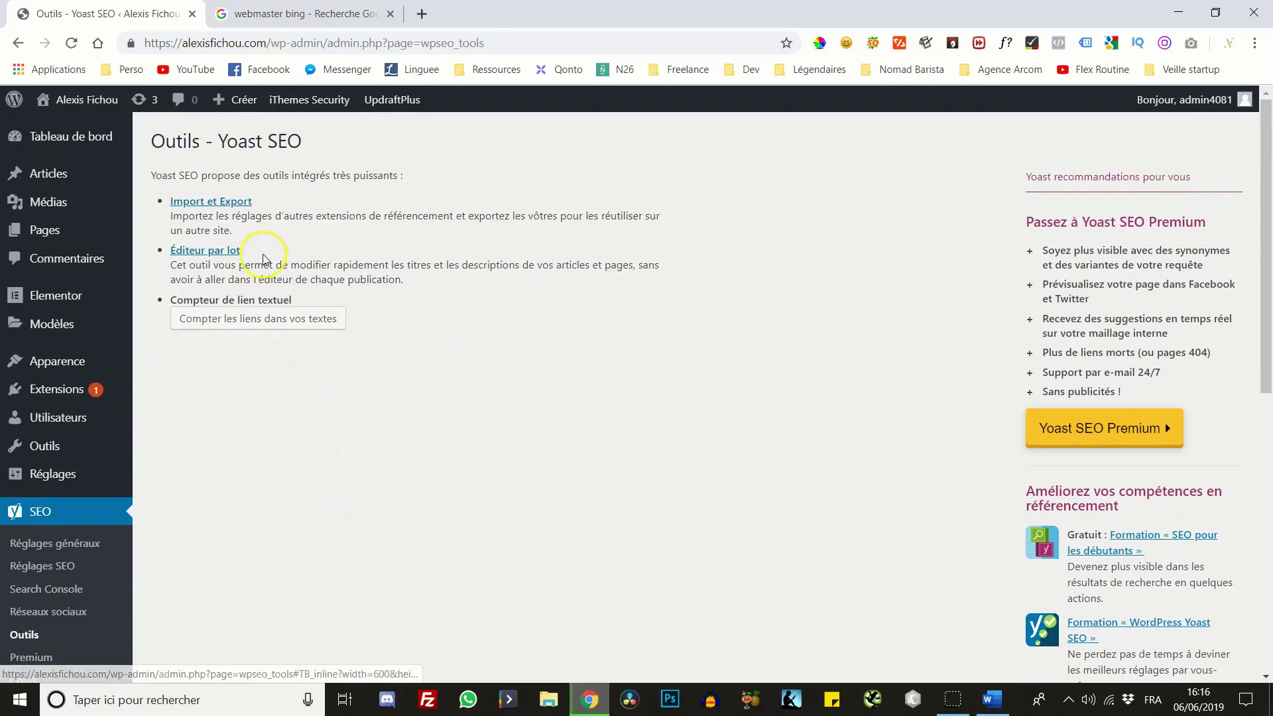
left_click_drag(175, 172, 280, 352)
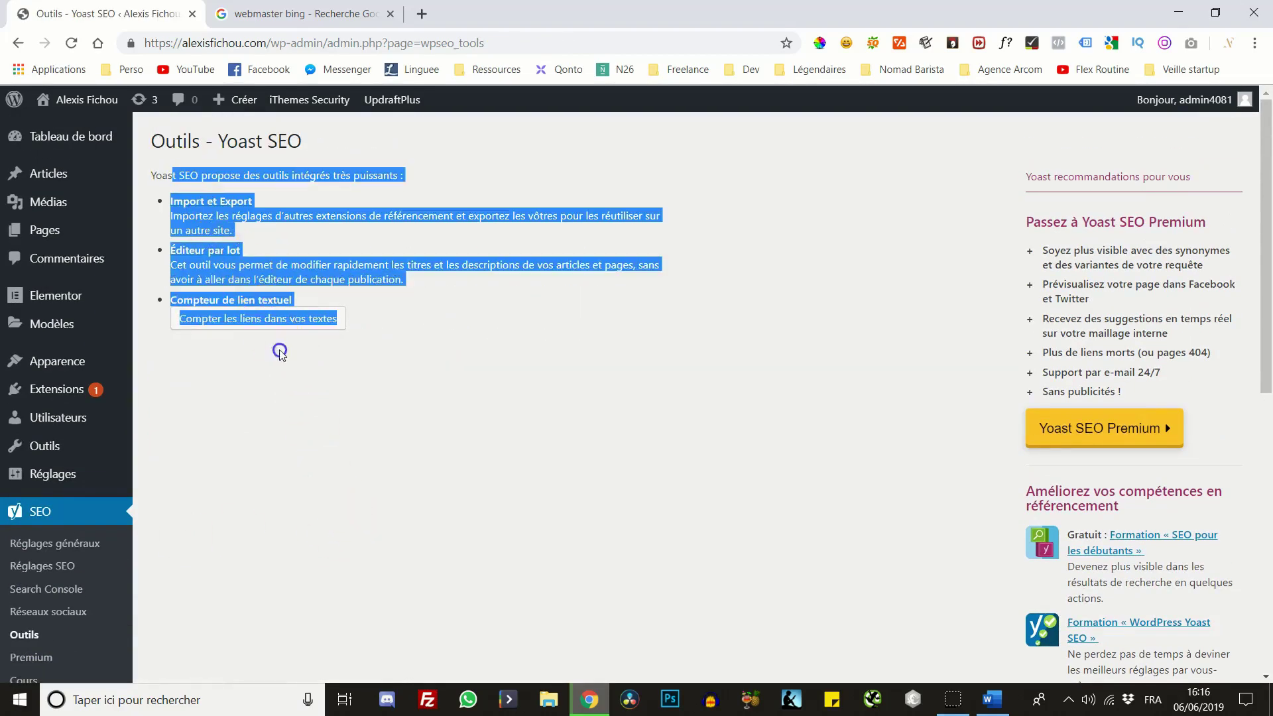
left_click(355, 215)
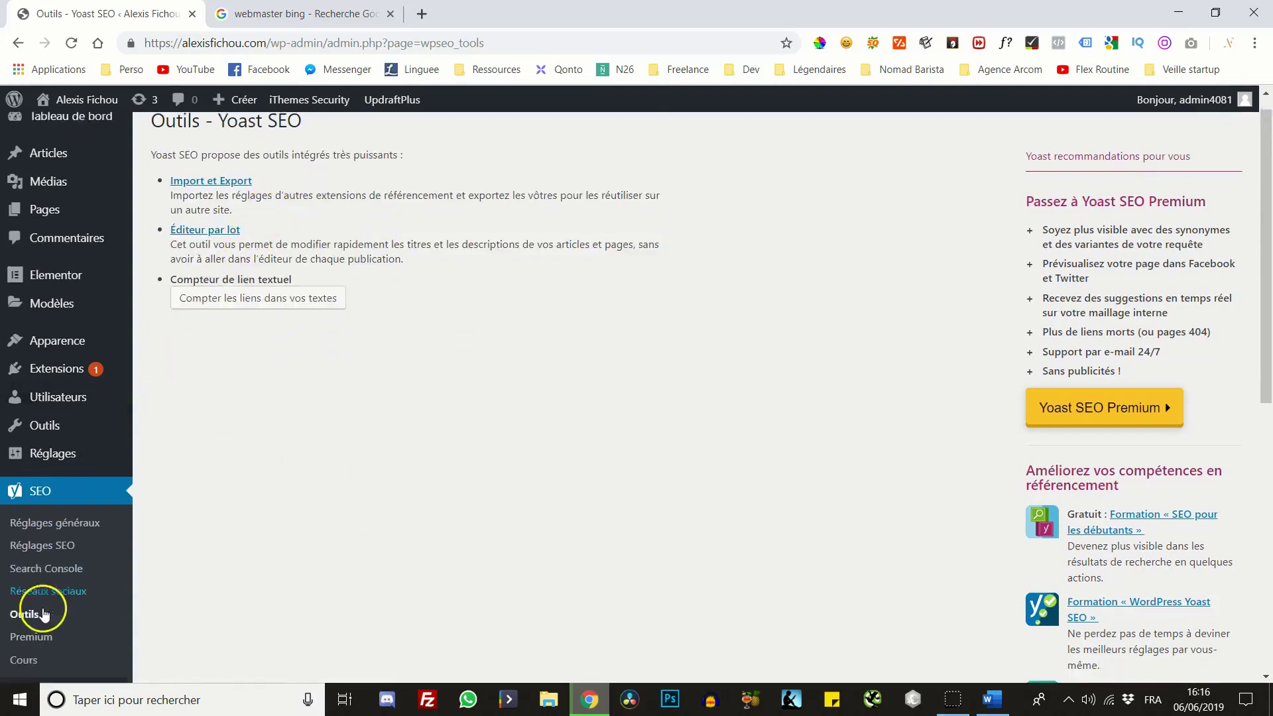
Open the SEO Cours page and browse the available Yoast training courses
scroll(34, 582, "down", 3)
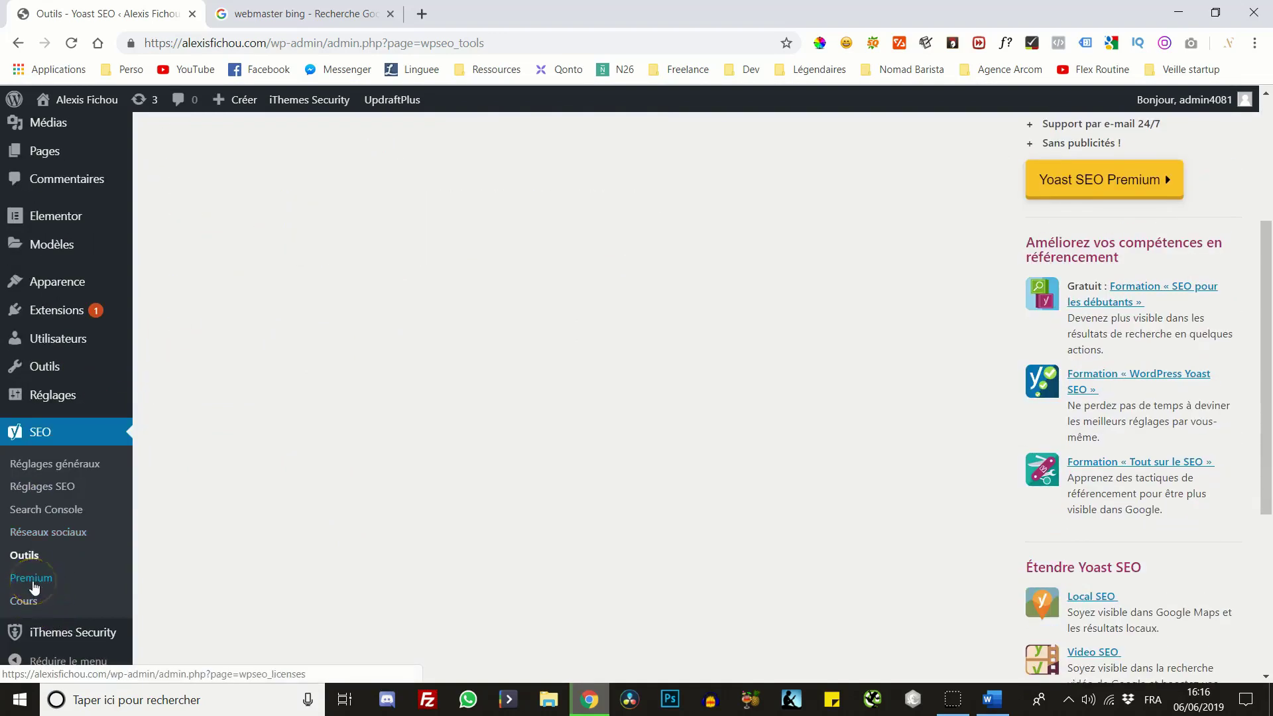
left_click(55, 439)
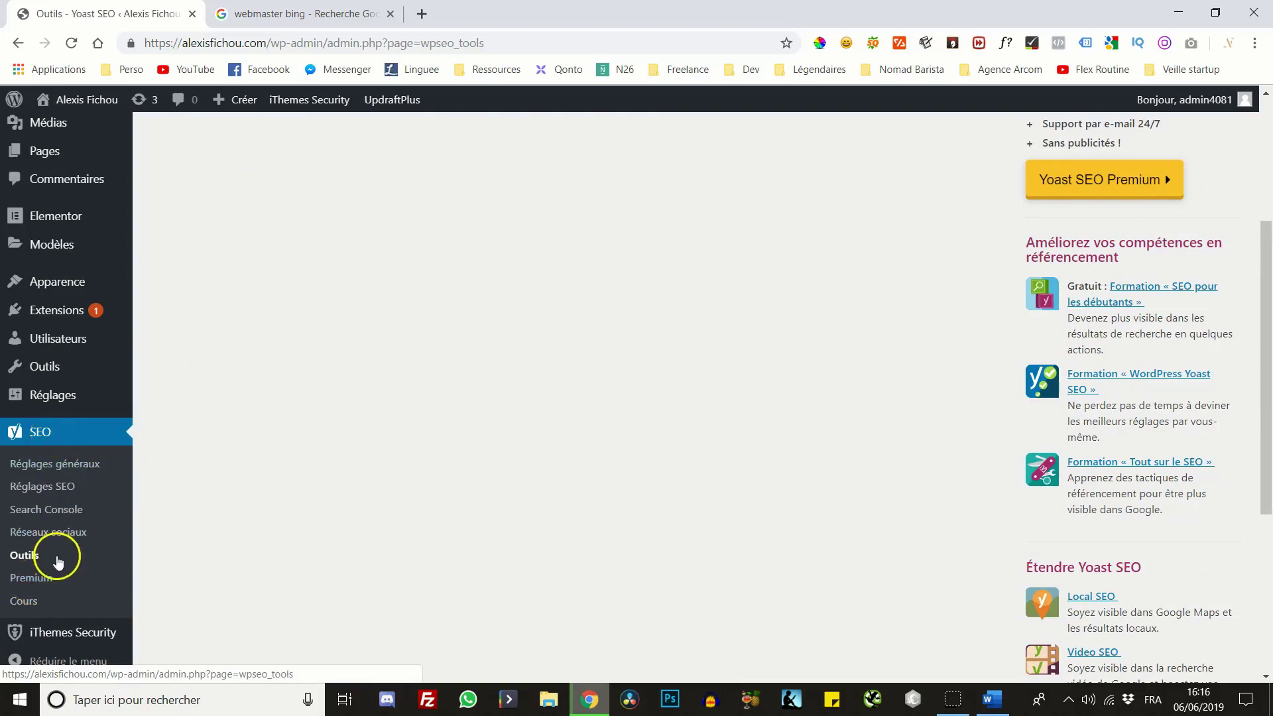
left_click(26, 600)
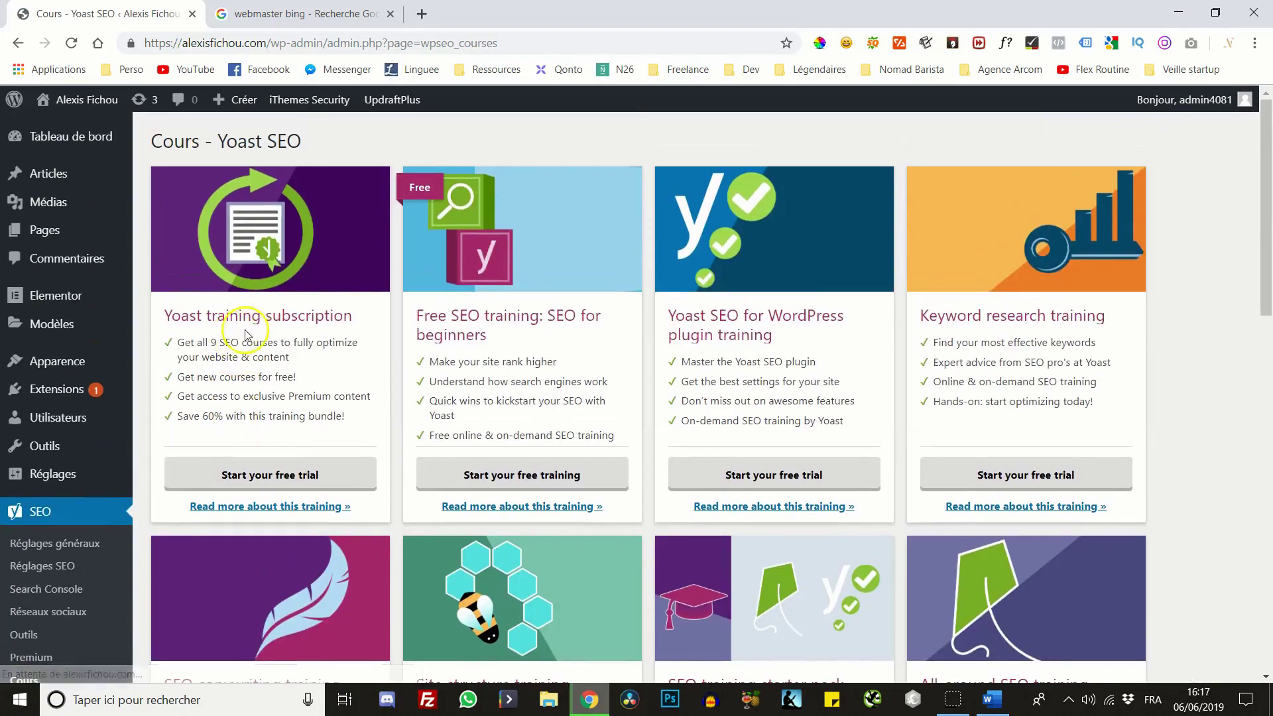
scroll(498, 269, "down", 3)
scroll(497, 269, "up", 3)
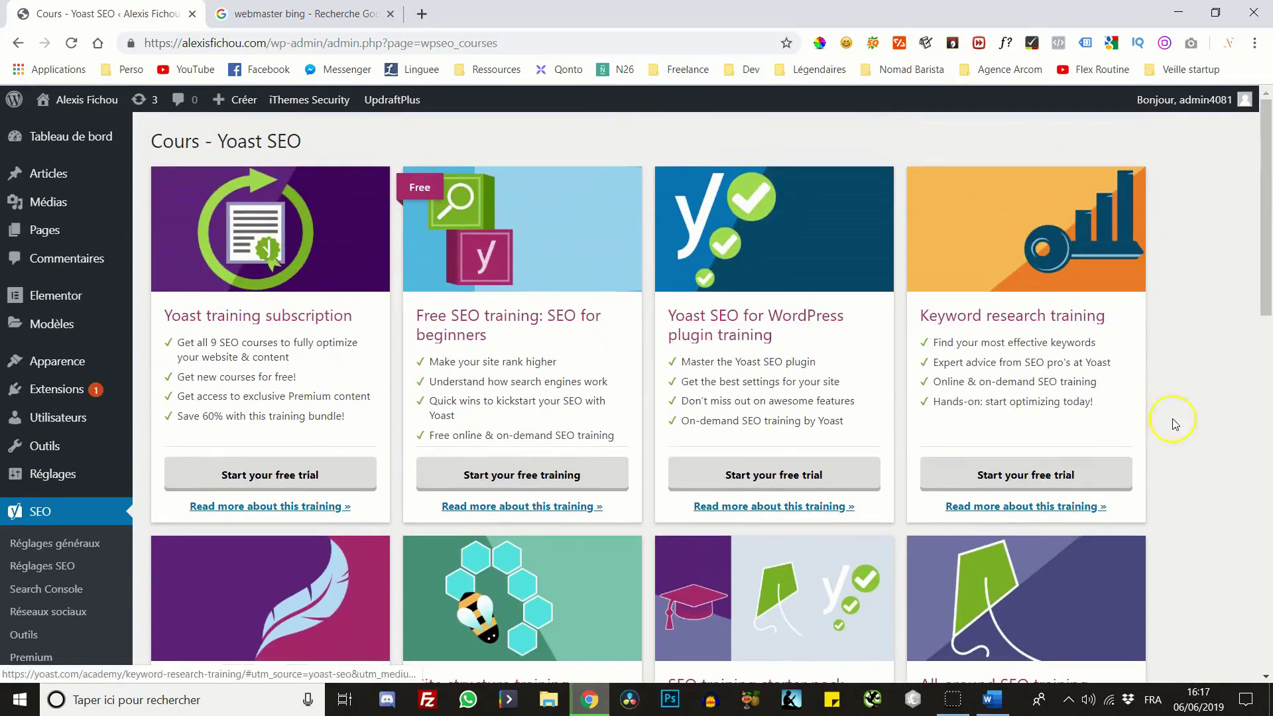
scroll(861, 467, "down", 7)
scroll(861, 467, "down", 4)
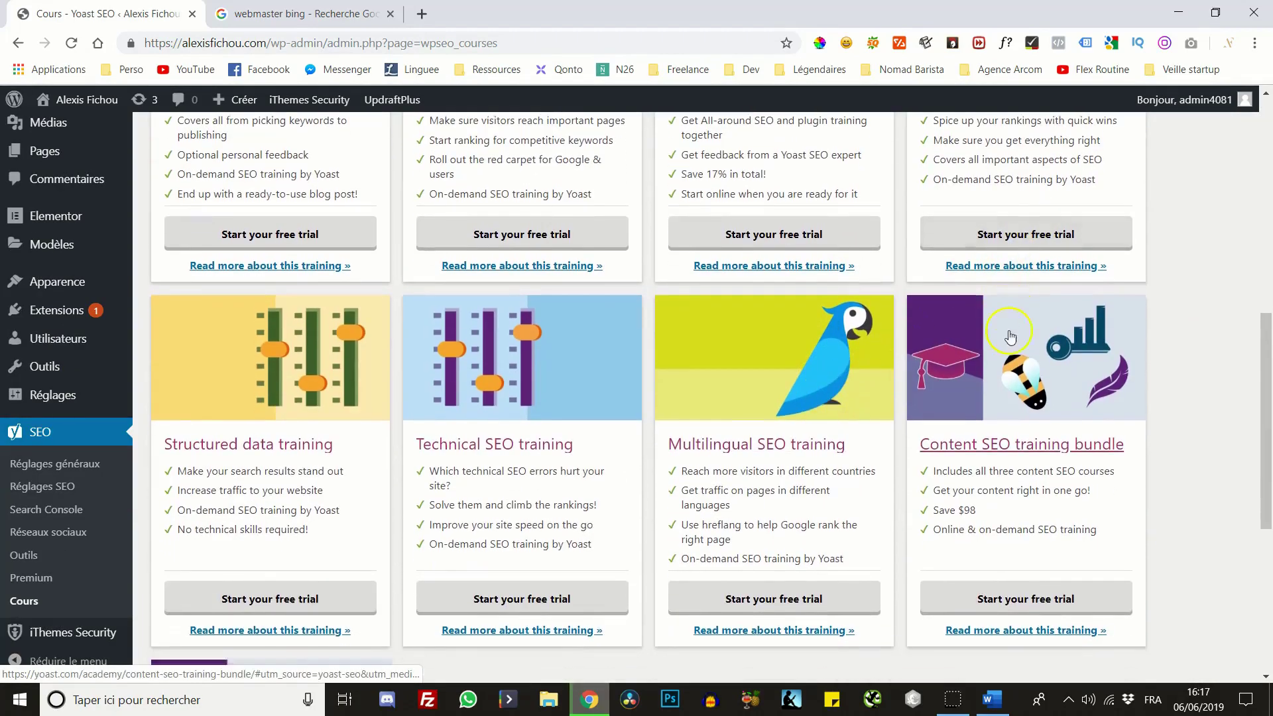
scroll(772, 402, "up", 15)
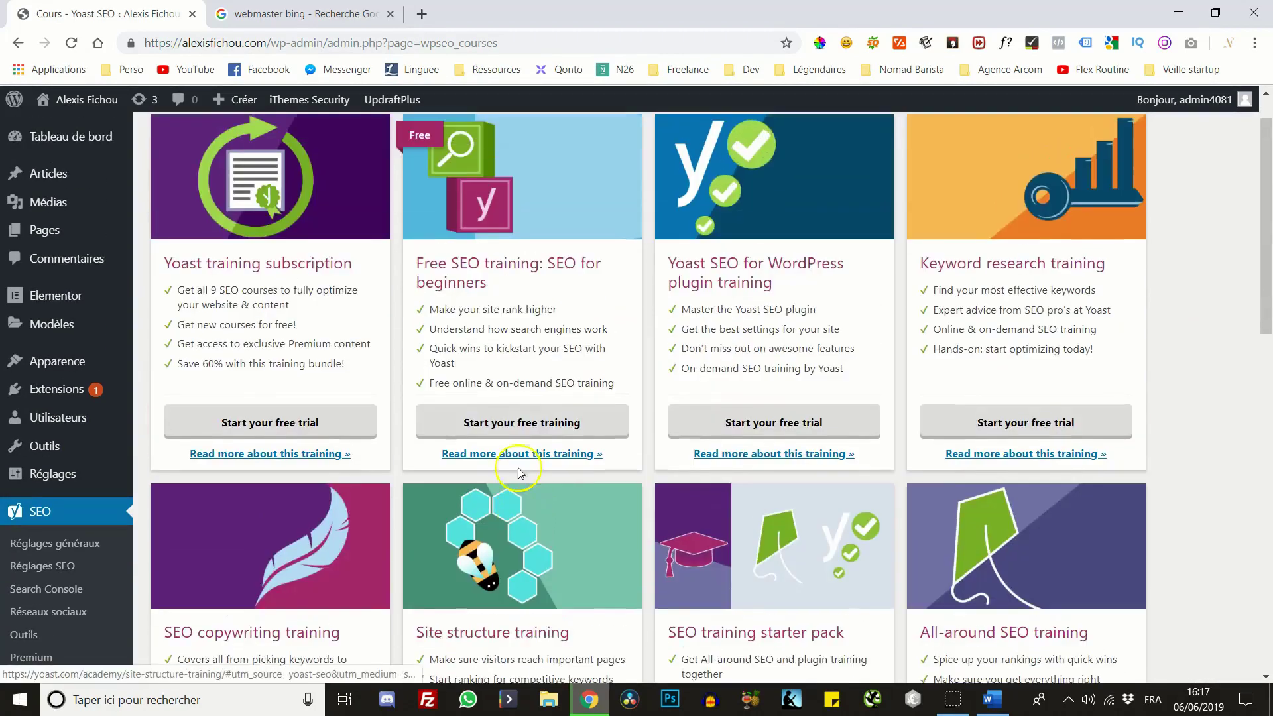
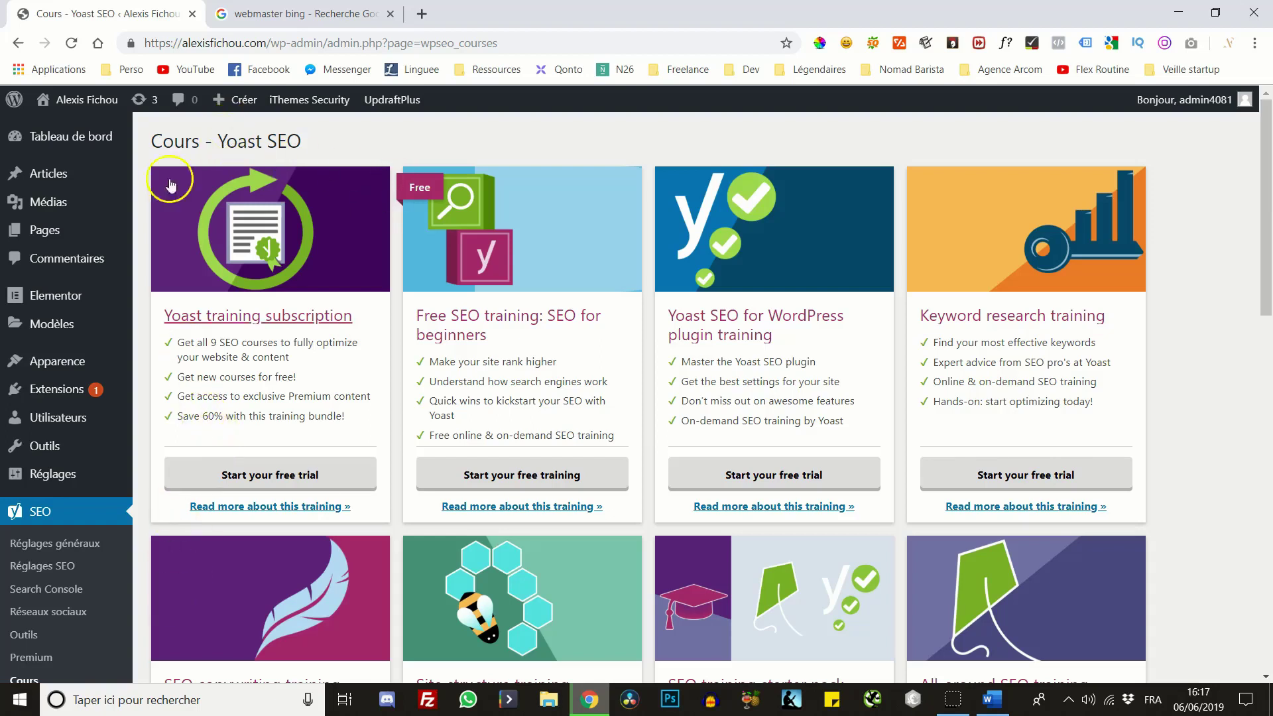
scroll(228, 427, "down", 5)
scroll(108, 497, "up", 5)
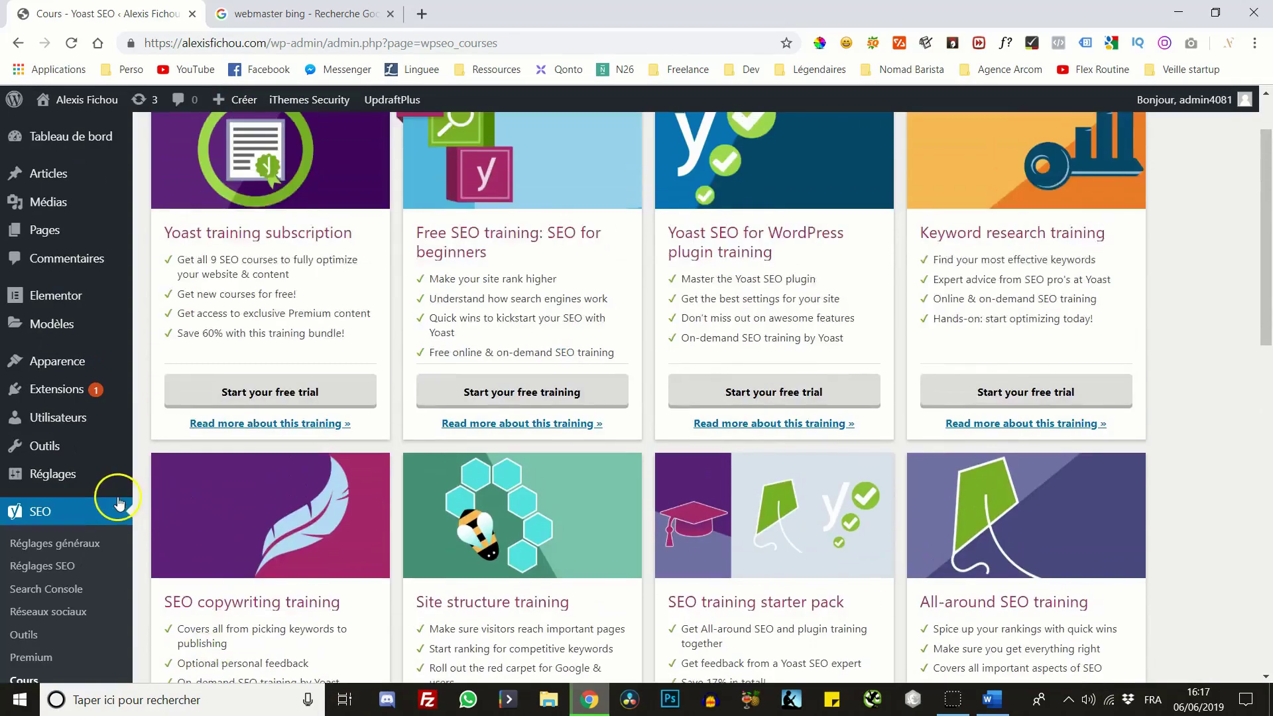
Open the Articles list and start a new article
left_click(80, 544)
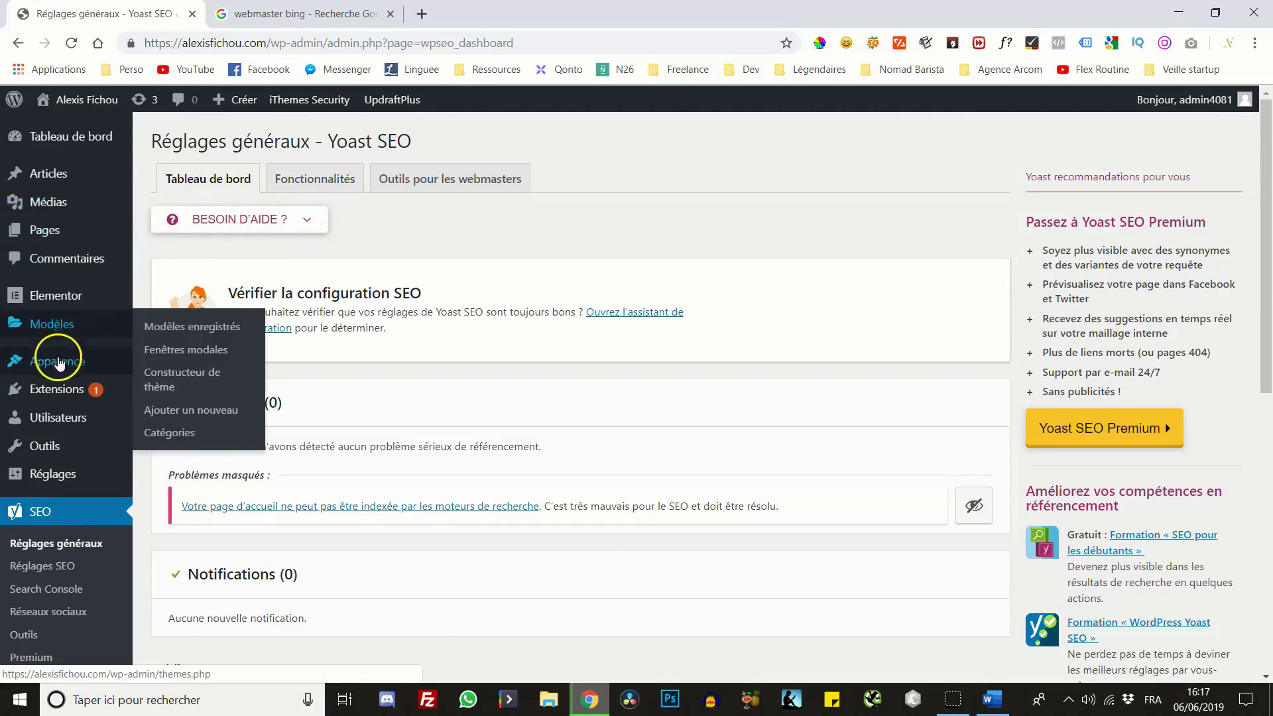
mouse_move(48, 232)
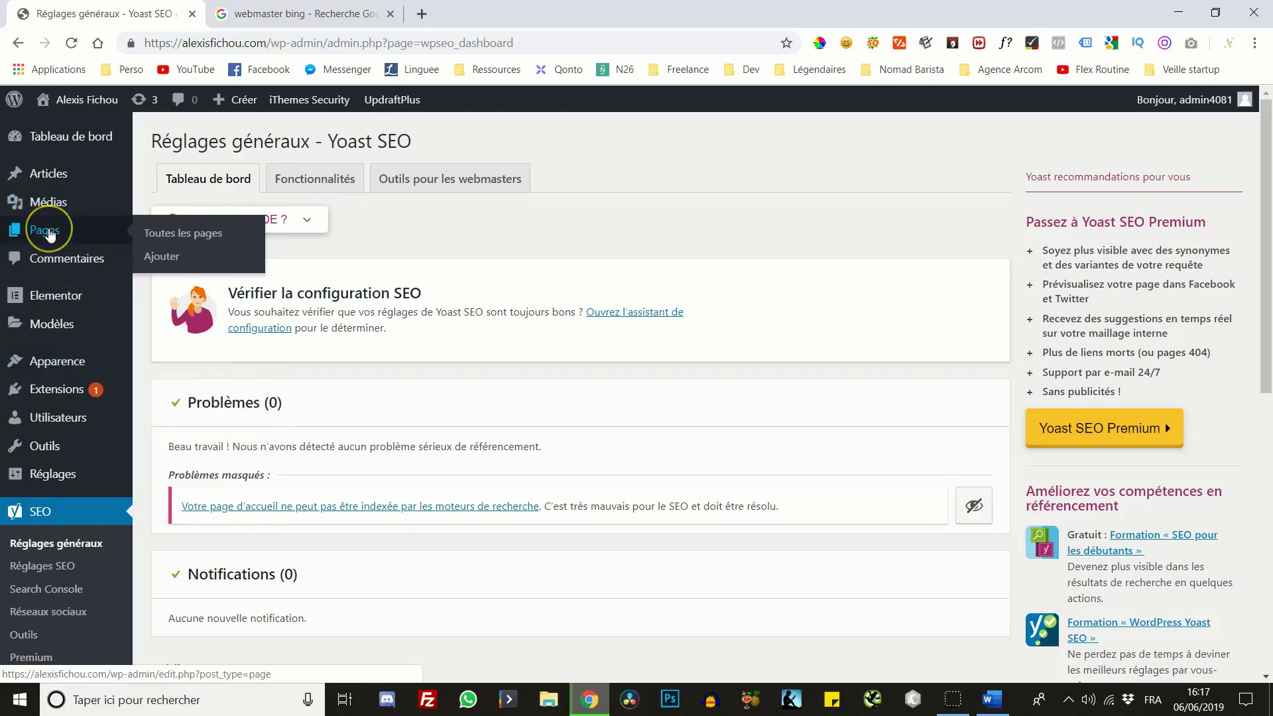
left_click(37, 175)
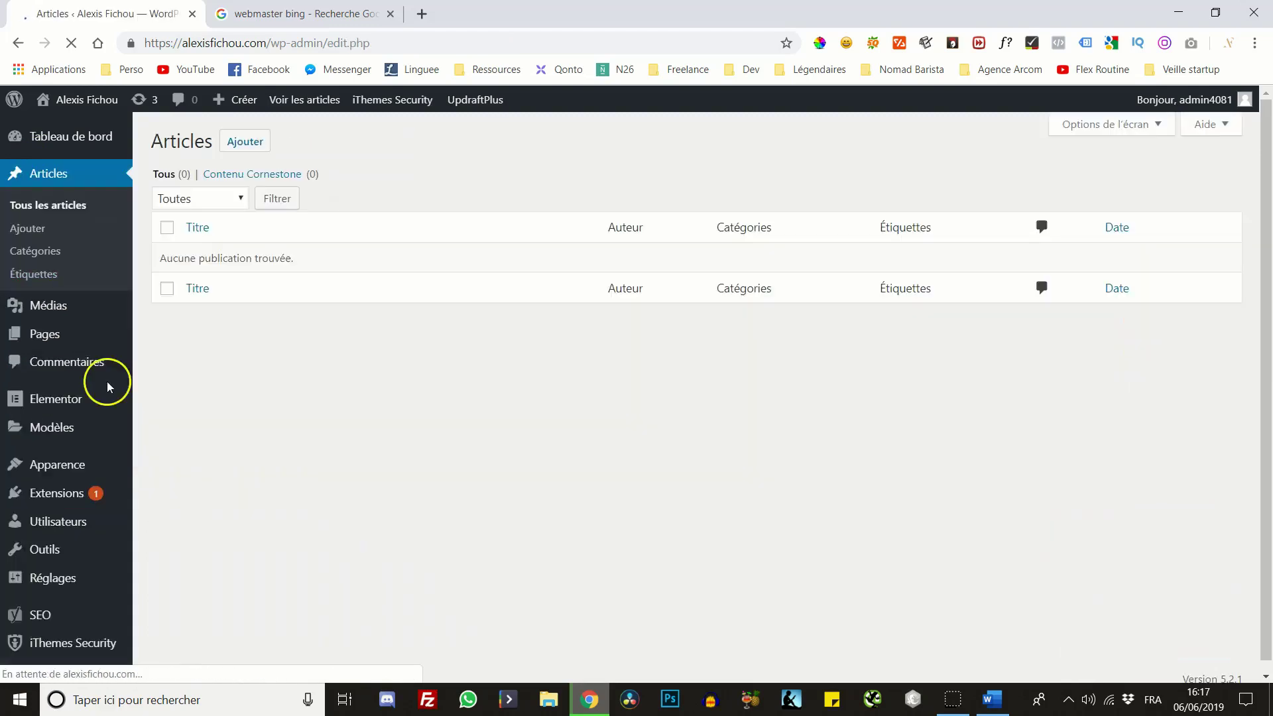
left_click(249, 146)
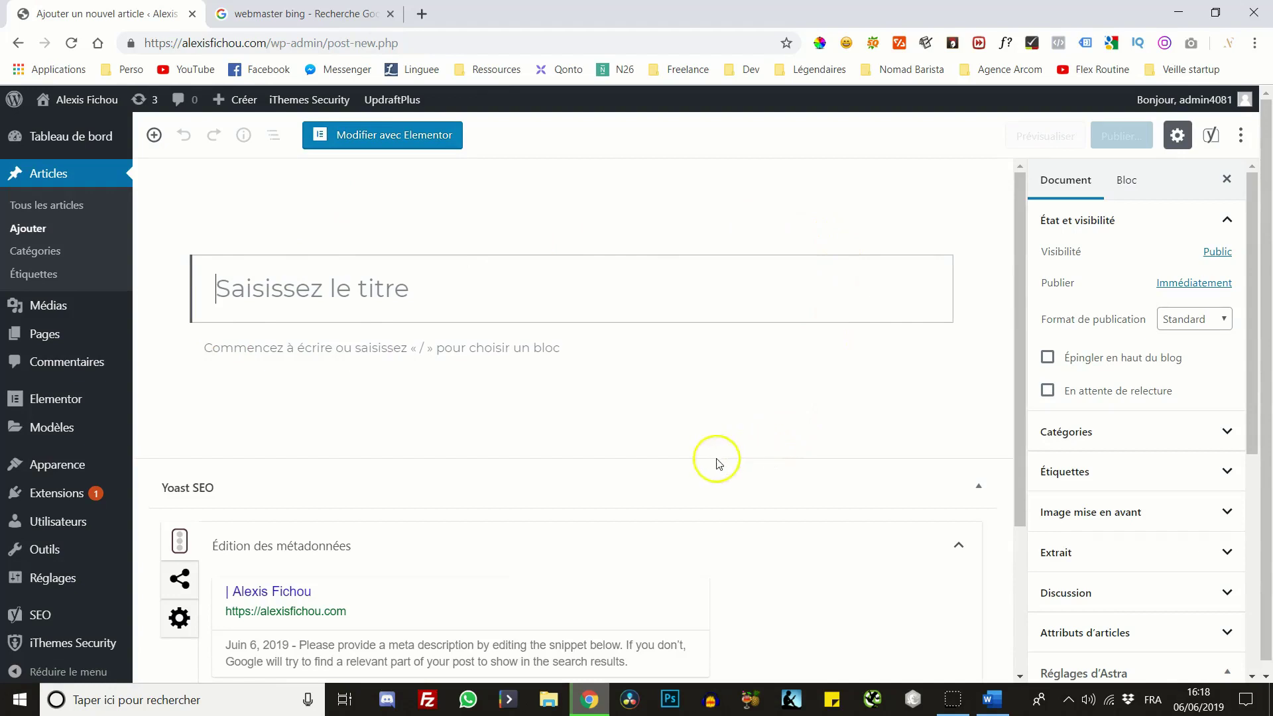
Collapse and re-expand the Yoast SEO section below the new article and review its metadata snippet preview
scroll(339, 287, "down", 2)
scroll(340, 287, "down", 2)
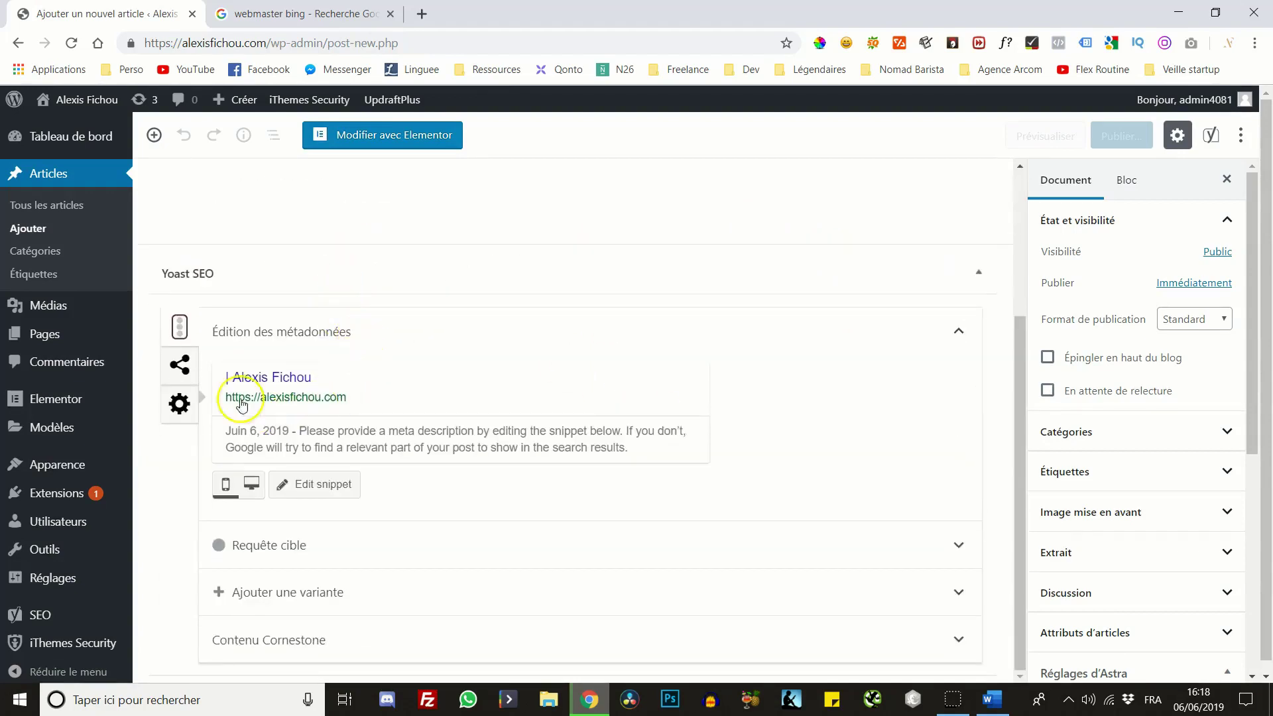
left_click(534, 269)
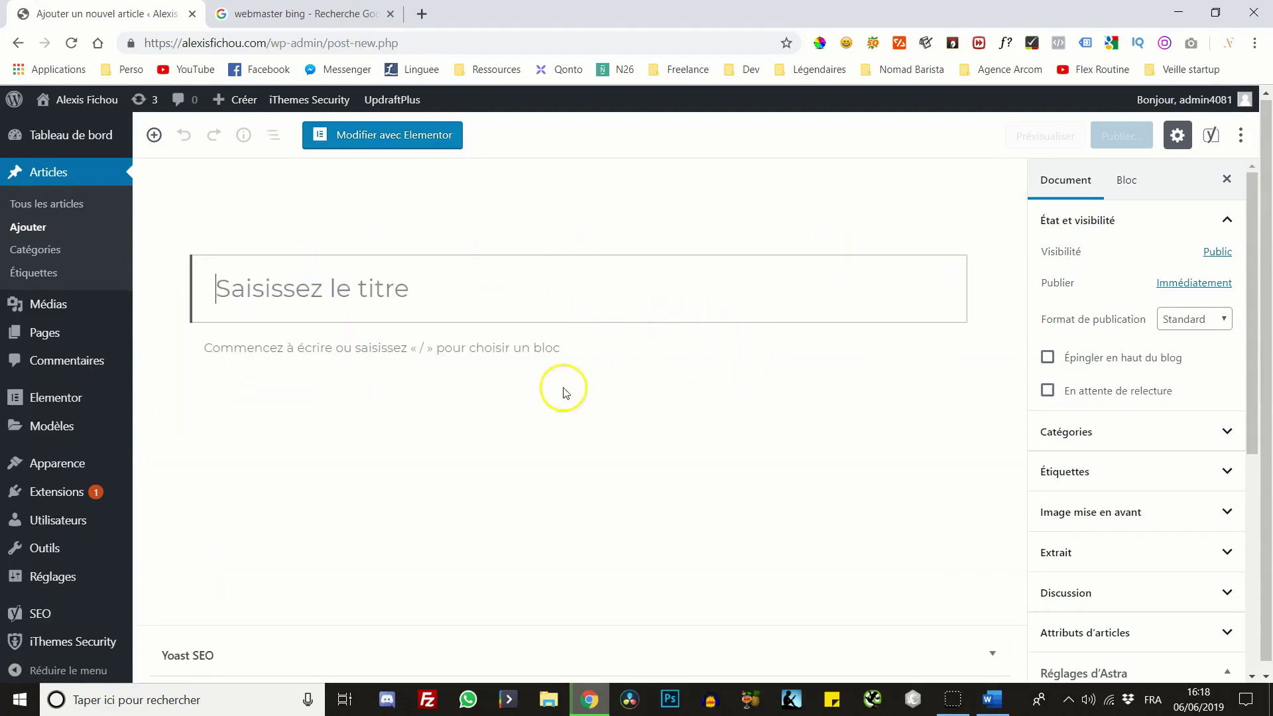
left_click(903, 655)
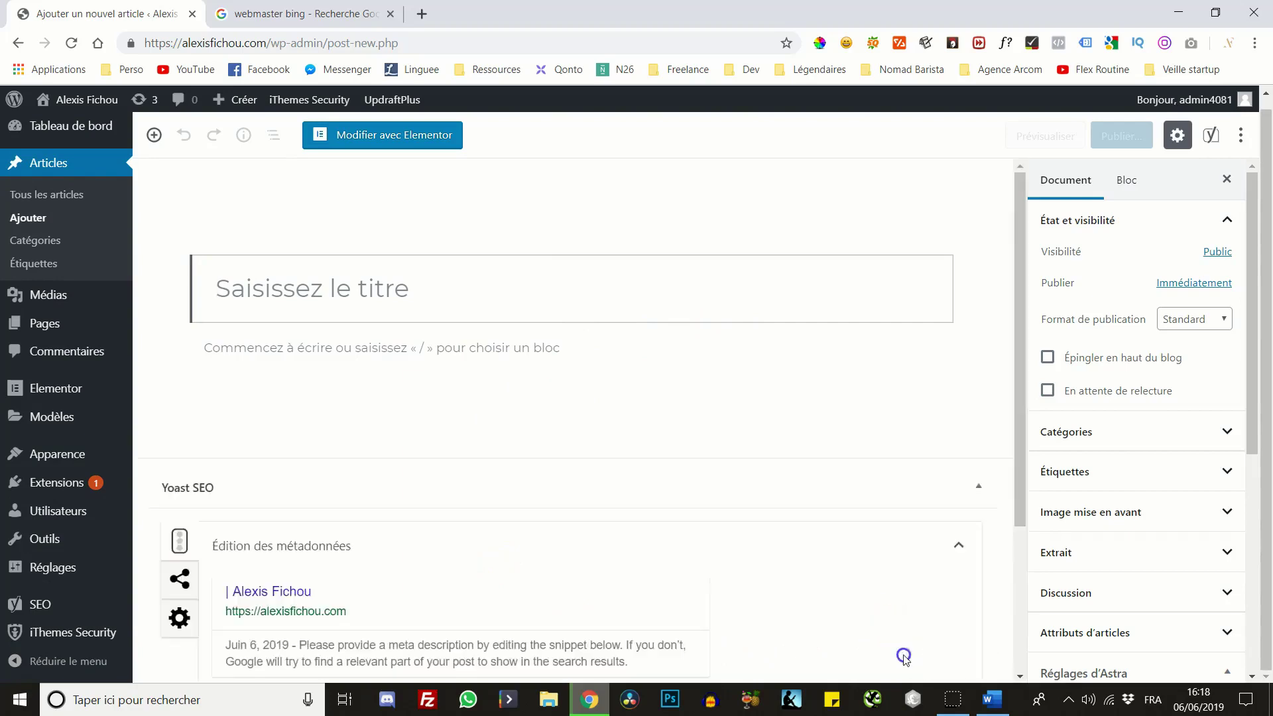
scroll(653, 426, "down", 5)
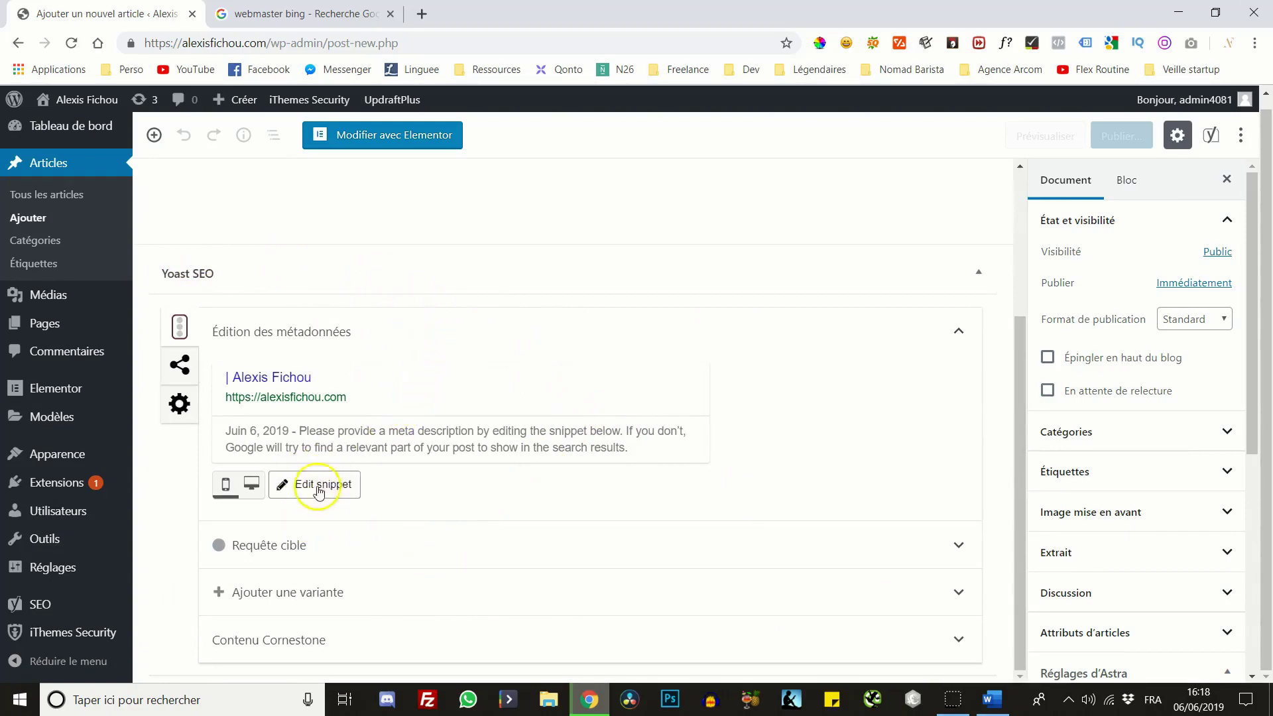
Set the article's Requête cible to "Elon Musk" and review the SEO analysis results
left_click(781, 540)
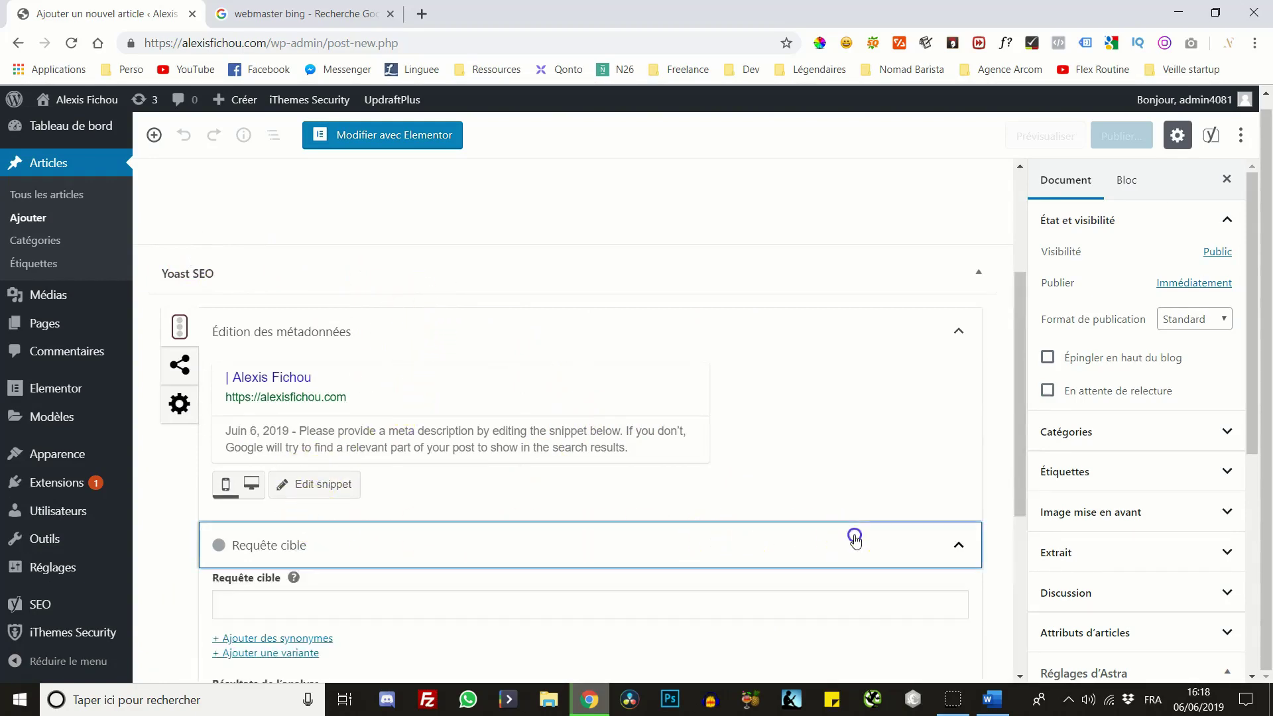
scroll(663, 524, "down", 2)
left_click(313, 436)
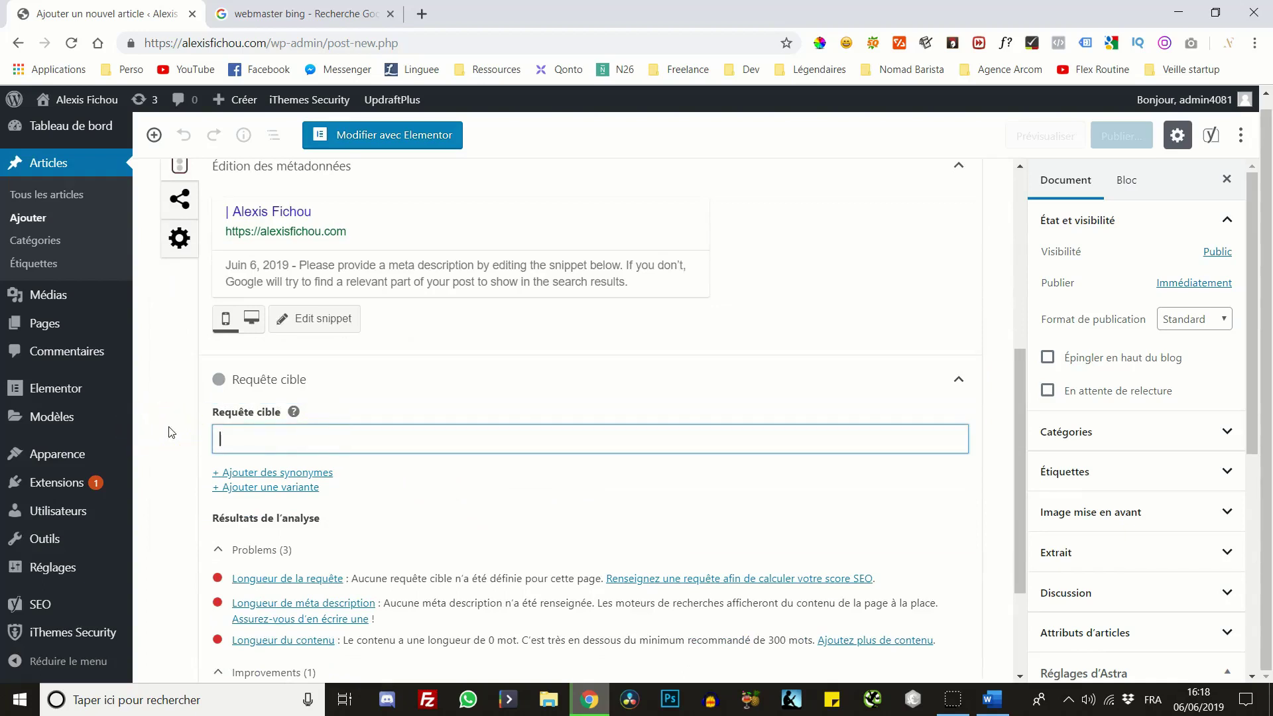
type("Elon Musk")
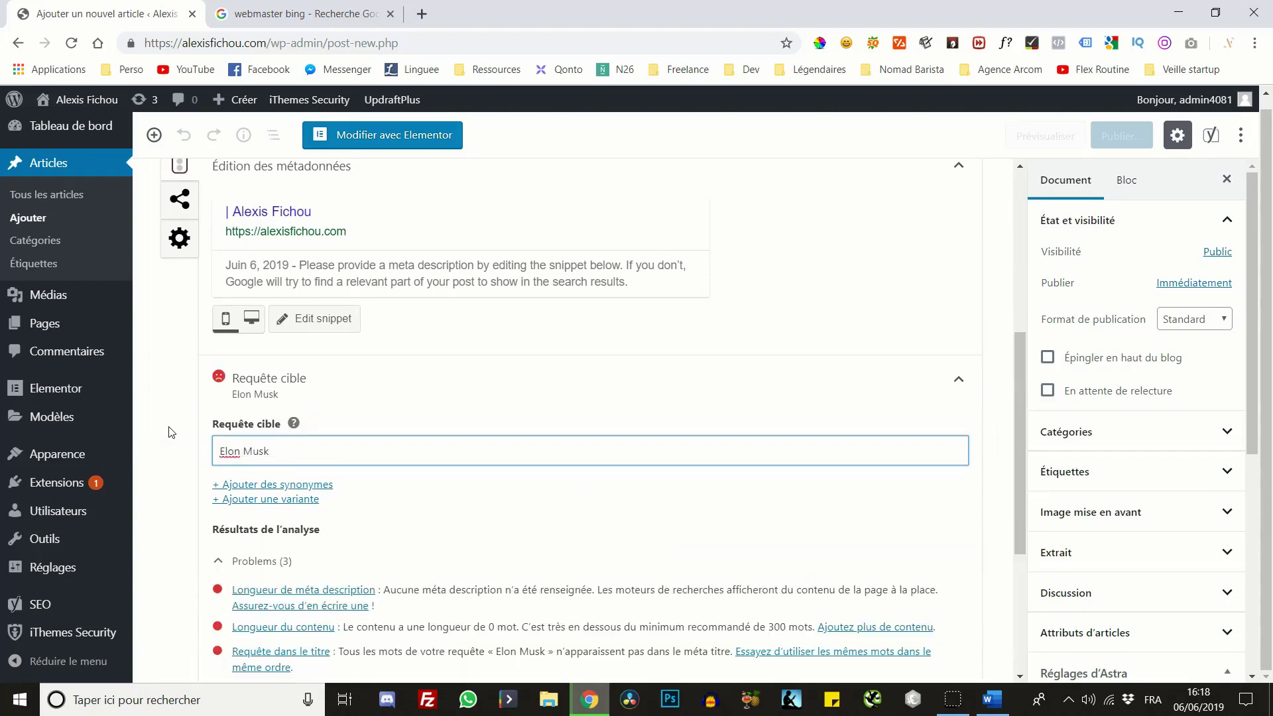
scroll(178, 351, "down", 2)
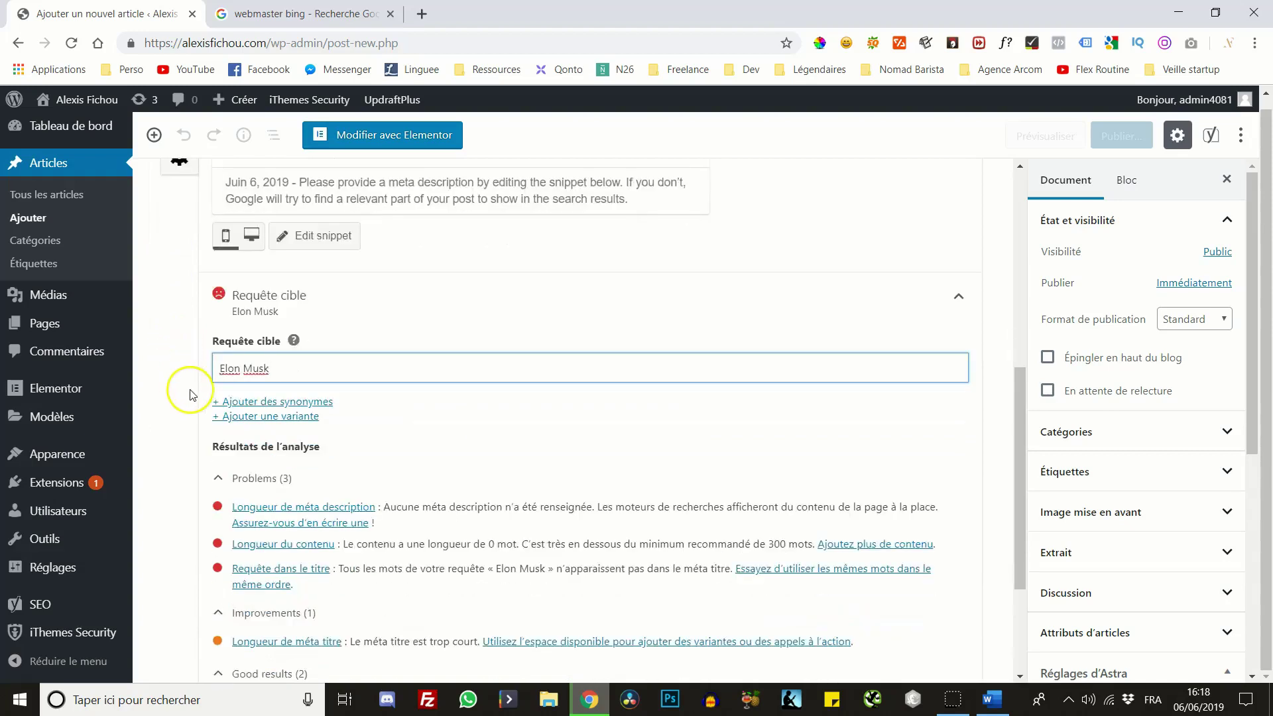
scroll(245, 351, "down", 1)
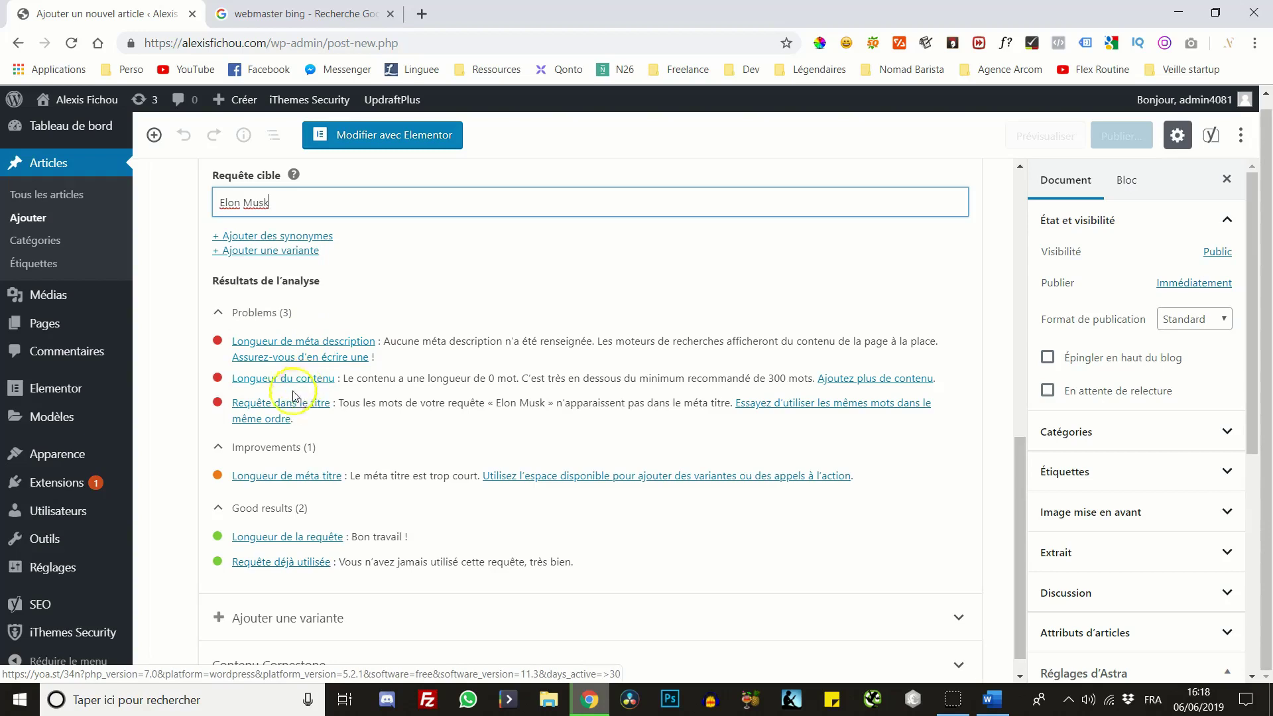
Review the SEO analysis results for the Requête cible along with the empty article title and the metadata snippet preview
scroll(299, 292, "up", 2)
scroll(294, 303, "down", 2)
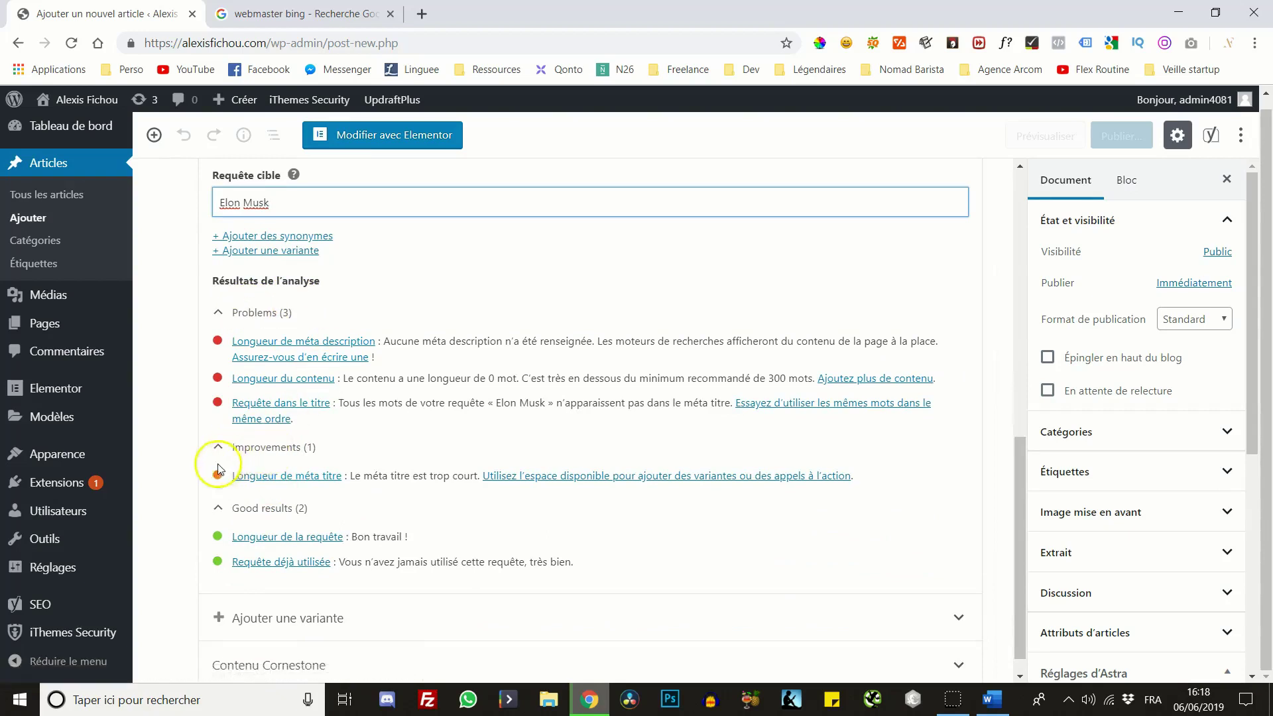
scroll(258, 516, "down", 1)
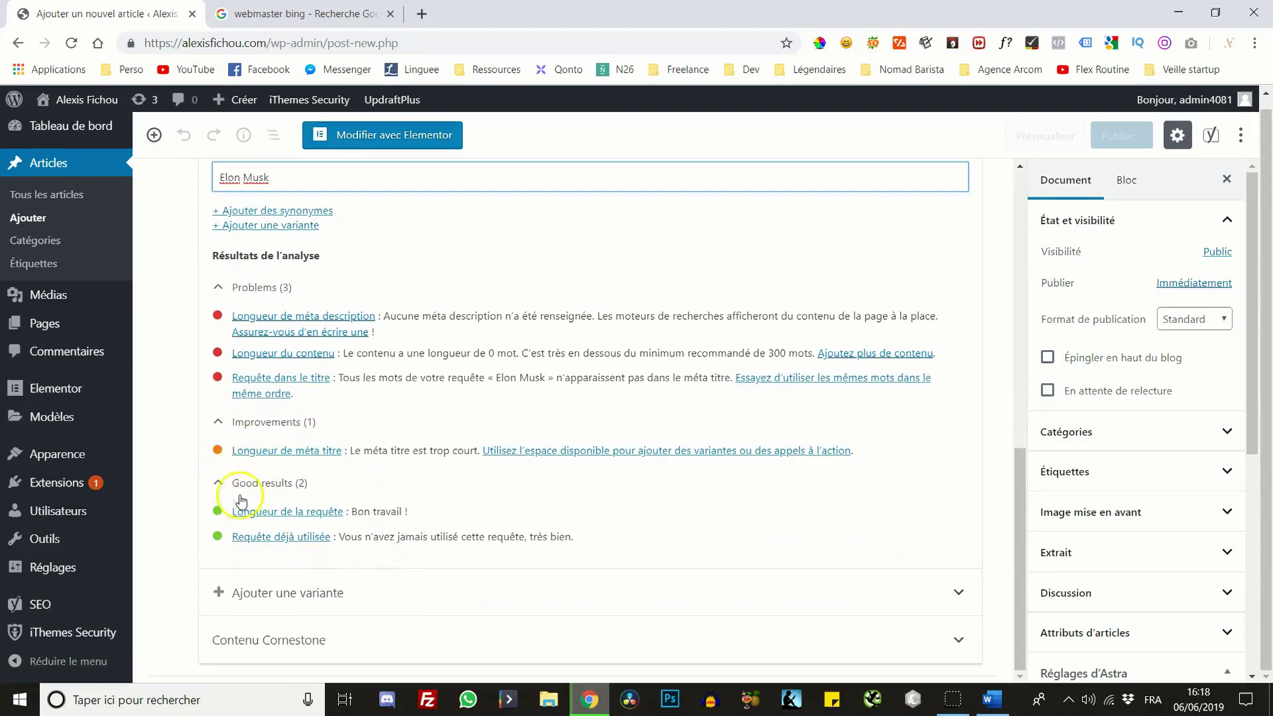
scroll(249, 518, "up", 5)
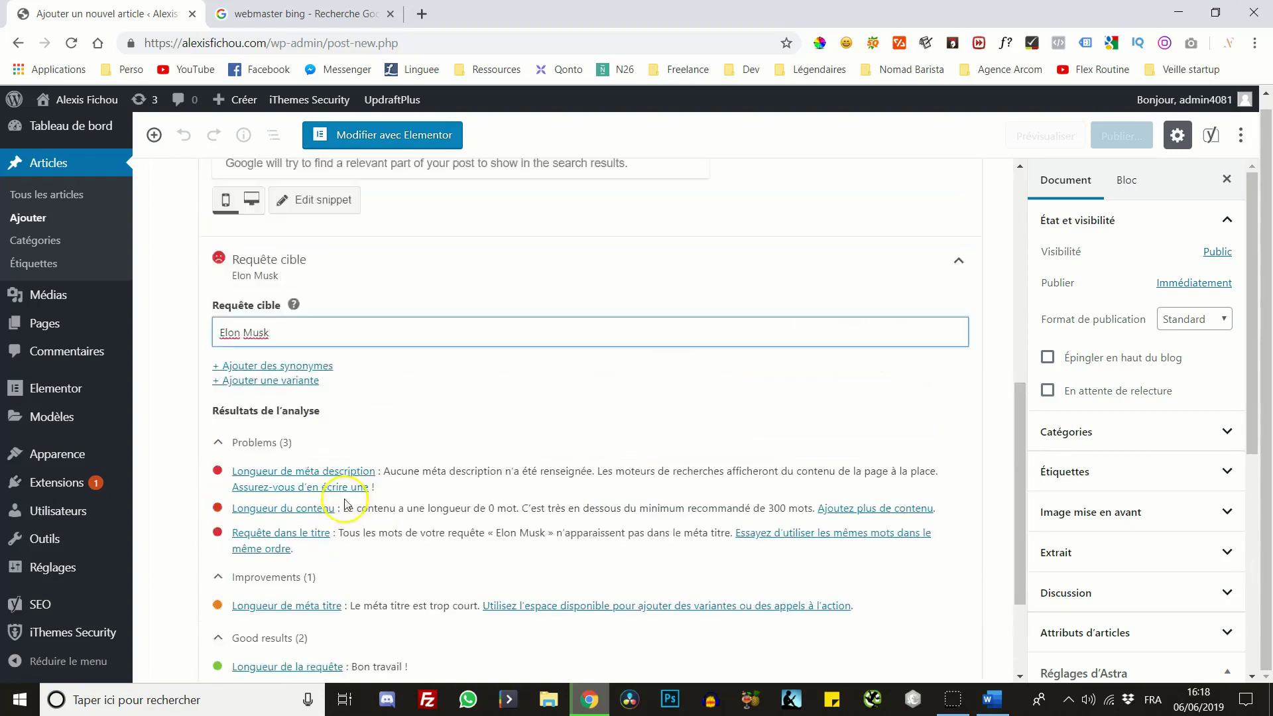
scroll(279, 358, "up", 4)
left_click(275, 299)
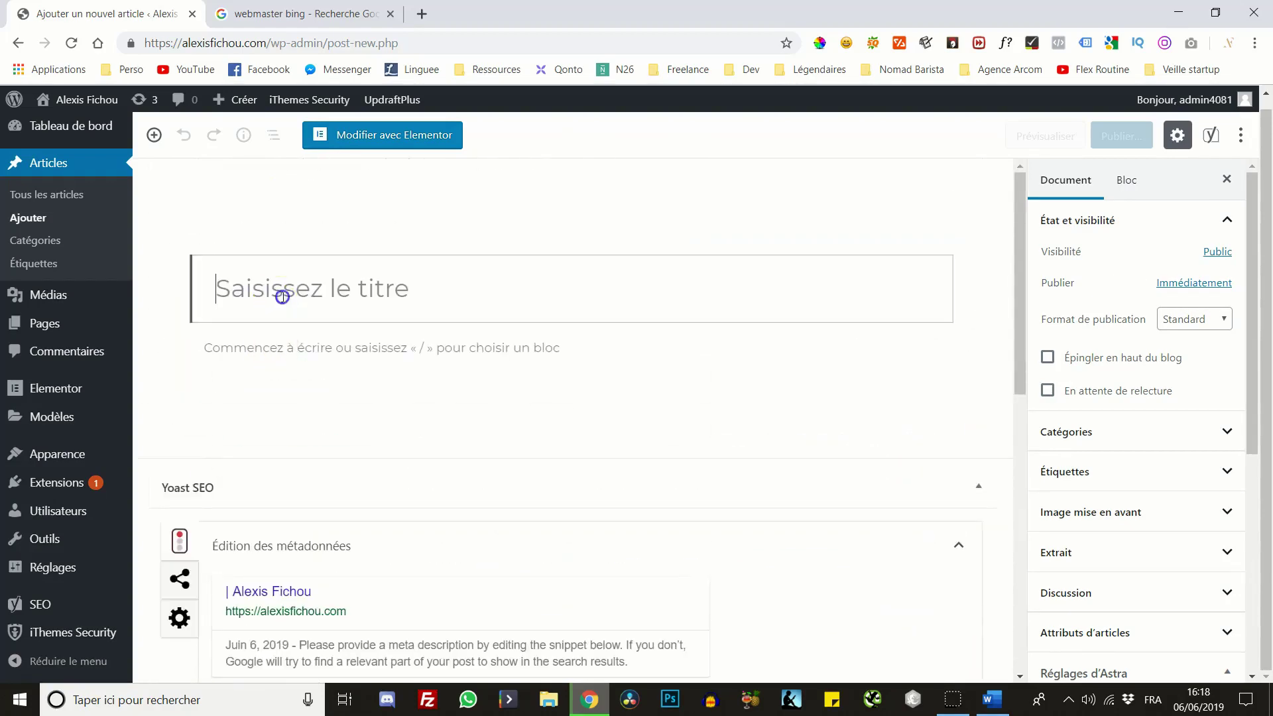
scroll(269, 305, "down", 8)
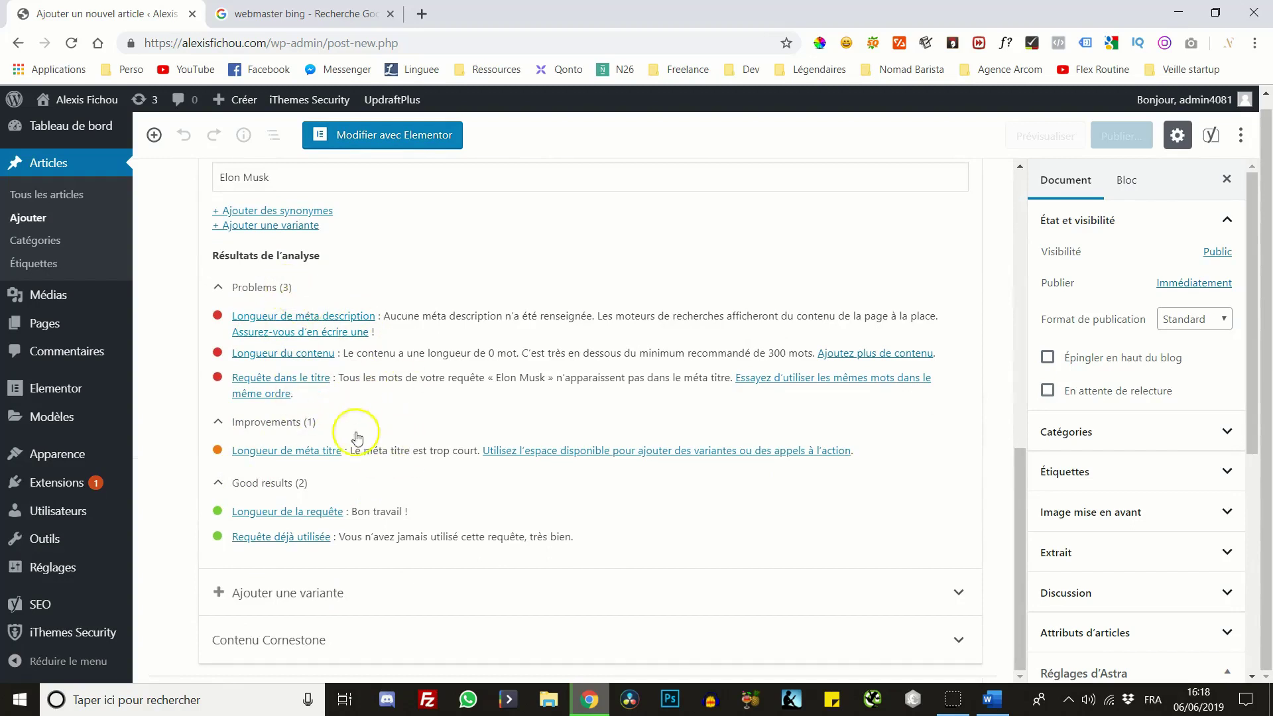
scroll(302, 400, "up", 4)
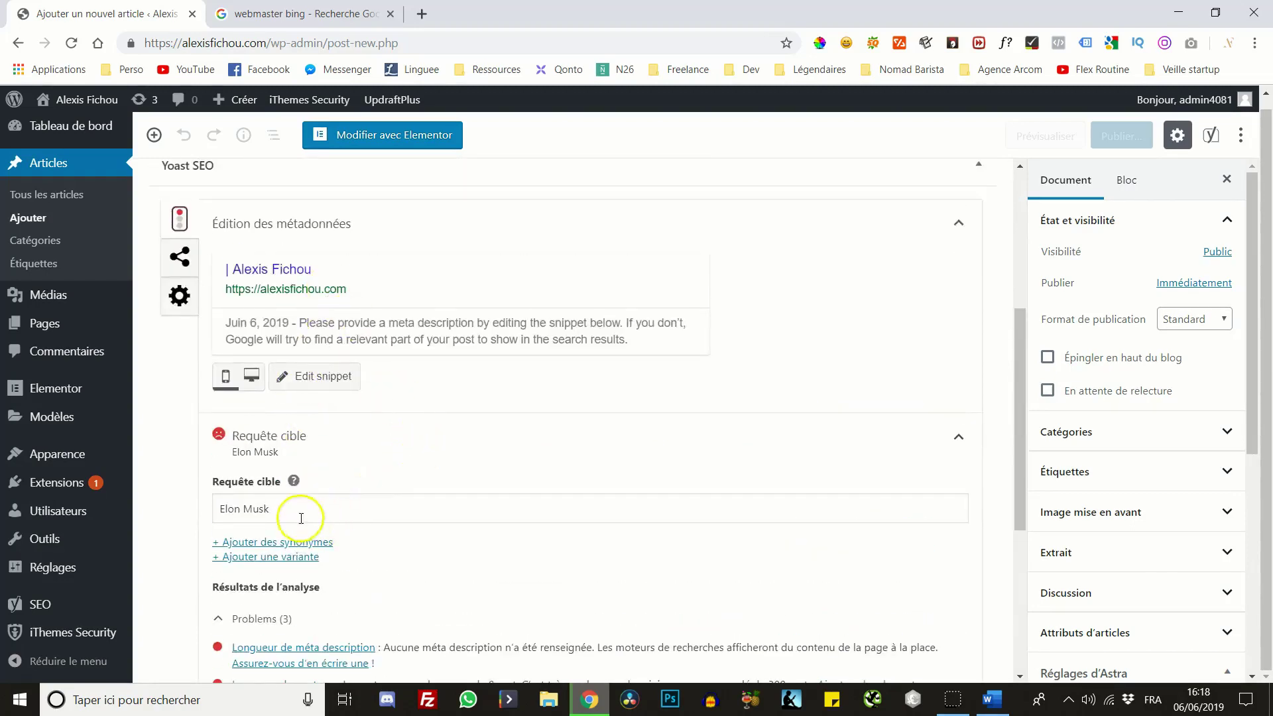
scroll(418, 424, "up", 1)
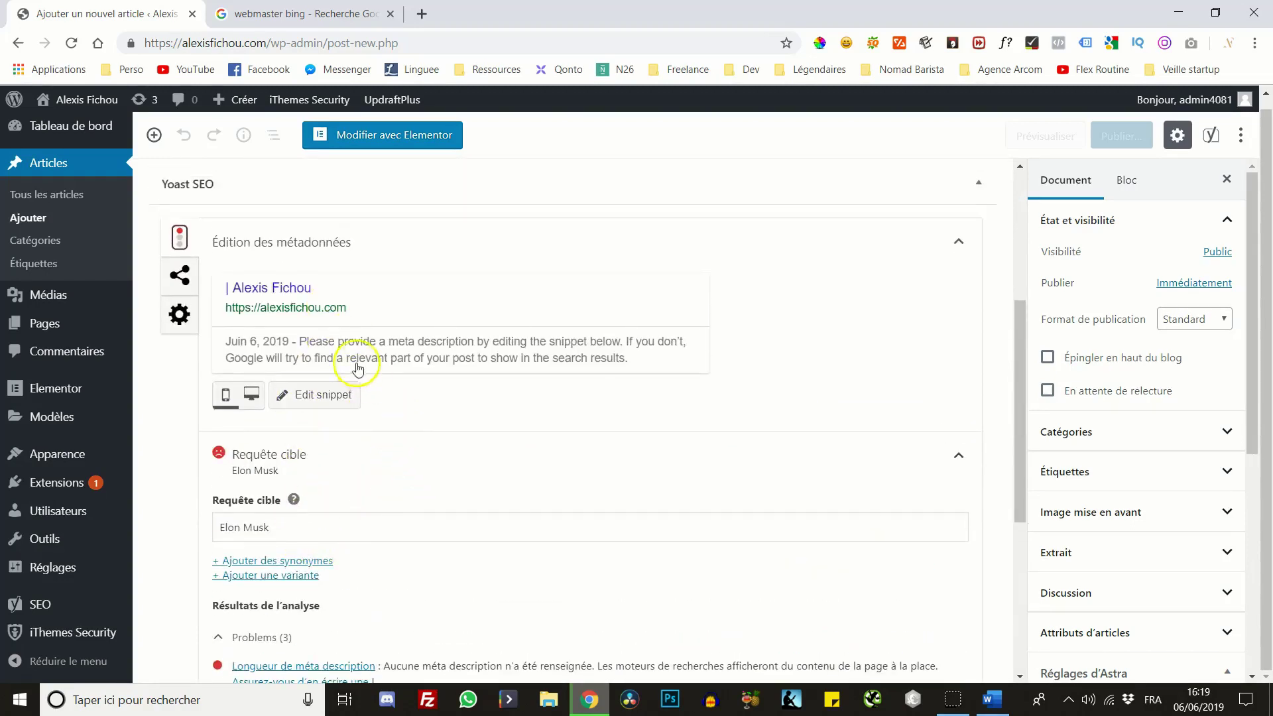
Open the snippet editor and replace the SEO title variables with "Ma super page sur Elon Musk"
left_click(333, 458)
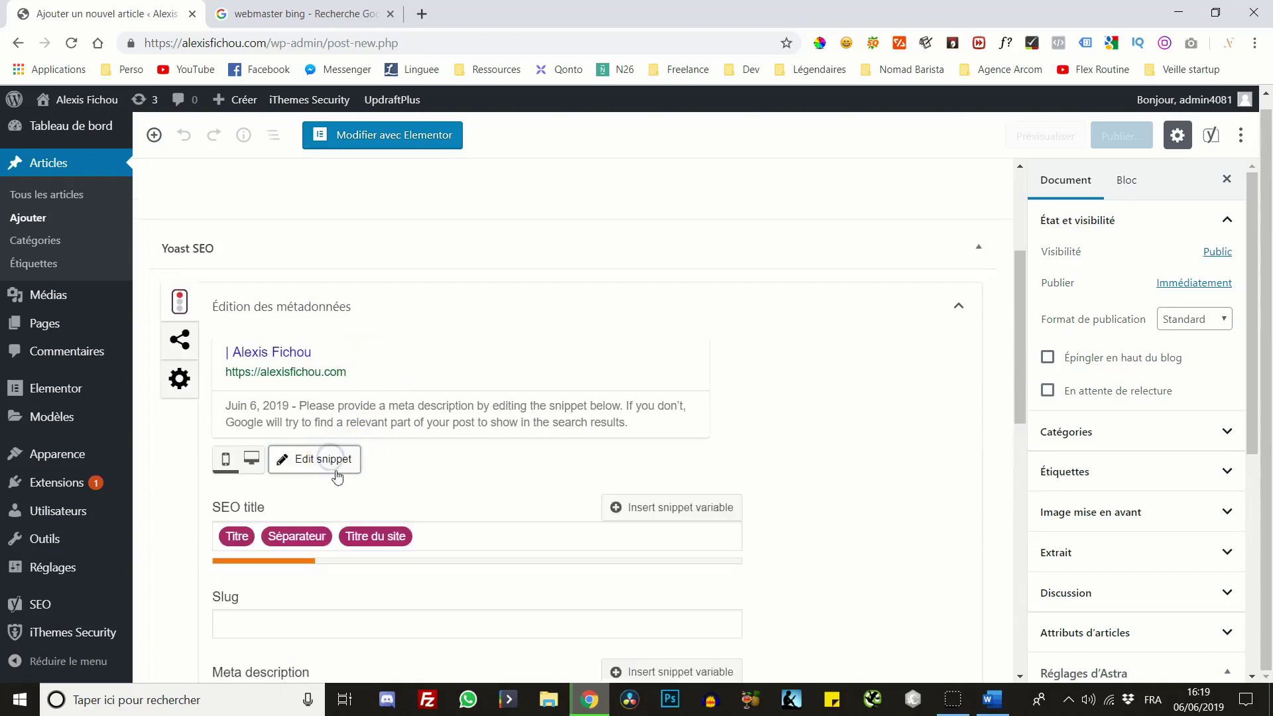
scroll(331, 481, "down", 2)
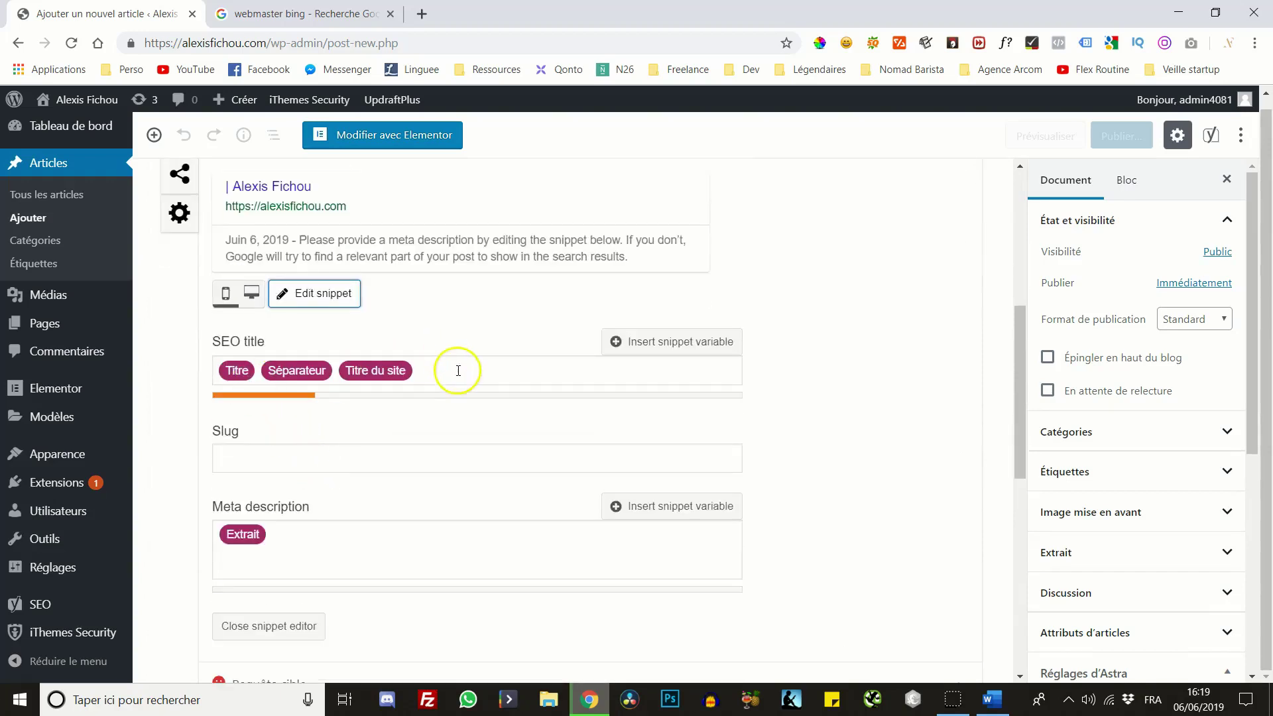
left_click_drag(443, 373, 226, 380)
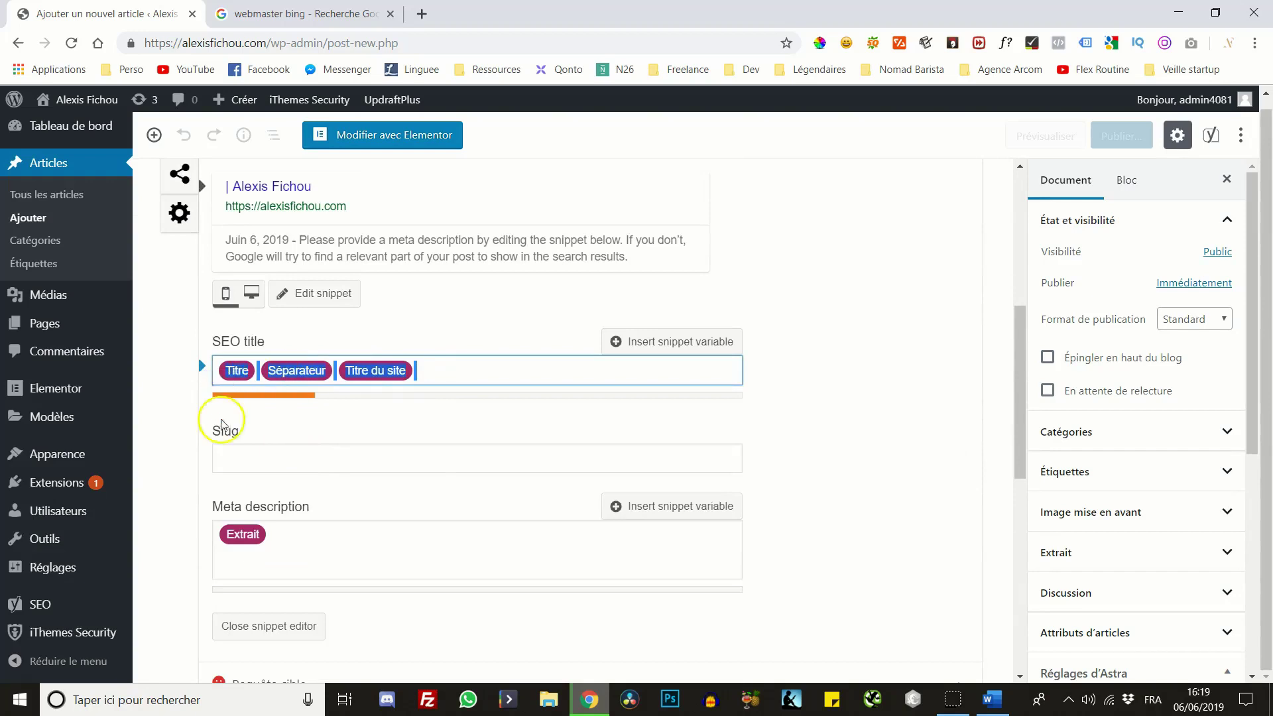
left_click(223, 457)
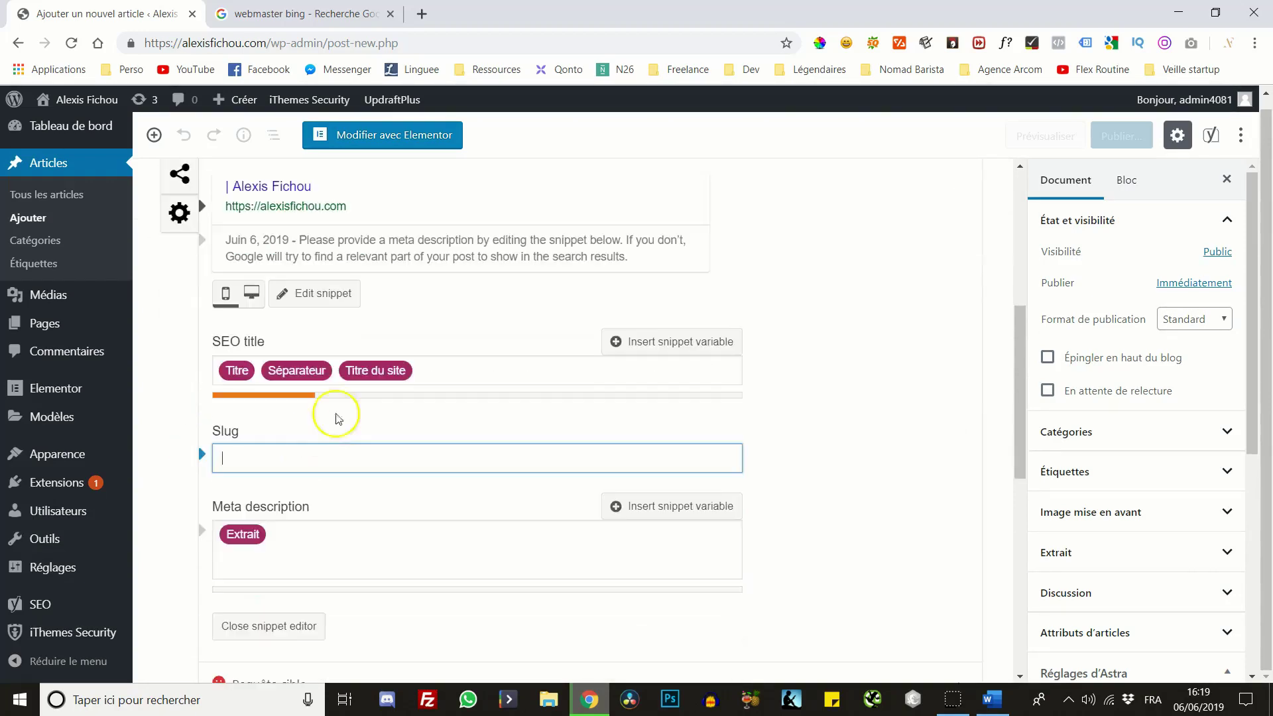
left_click_drag(421, 372, 227, 383)
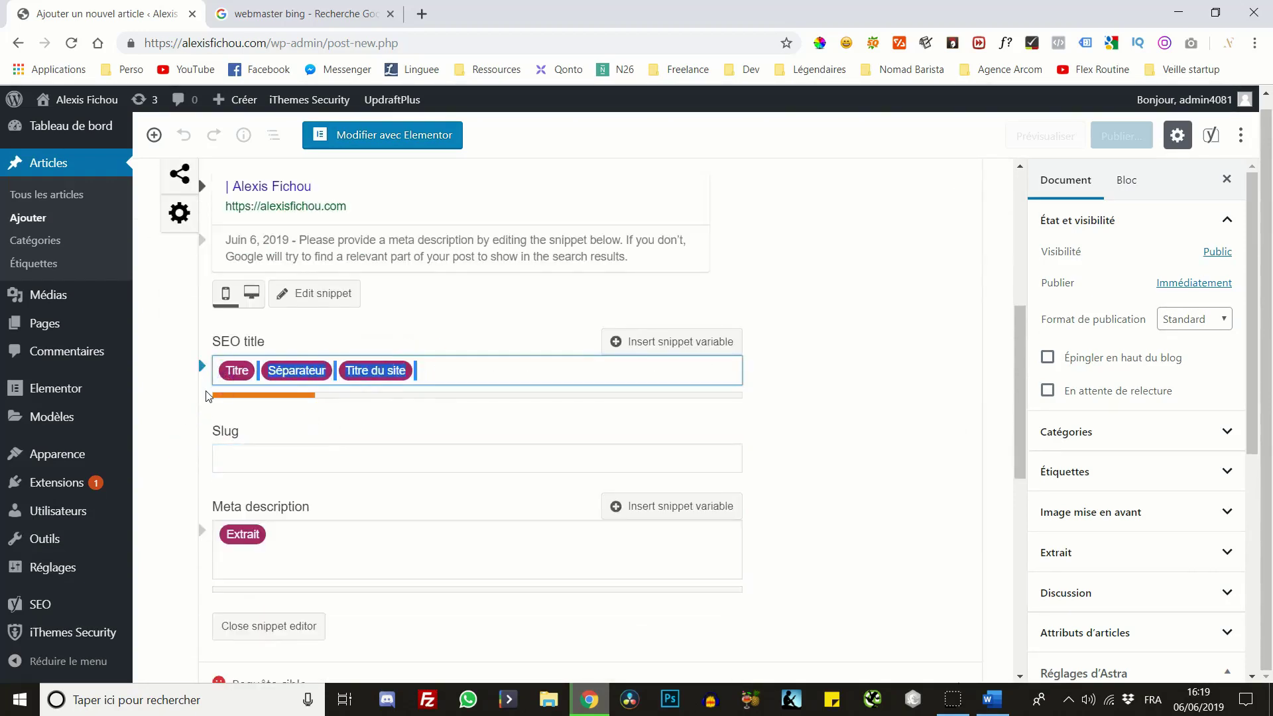
key("BackSpace")
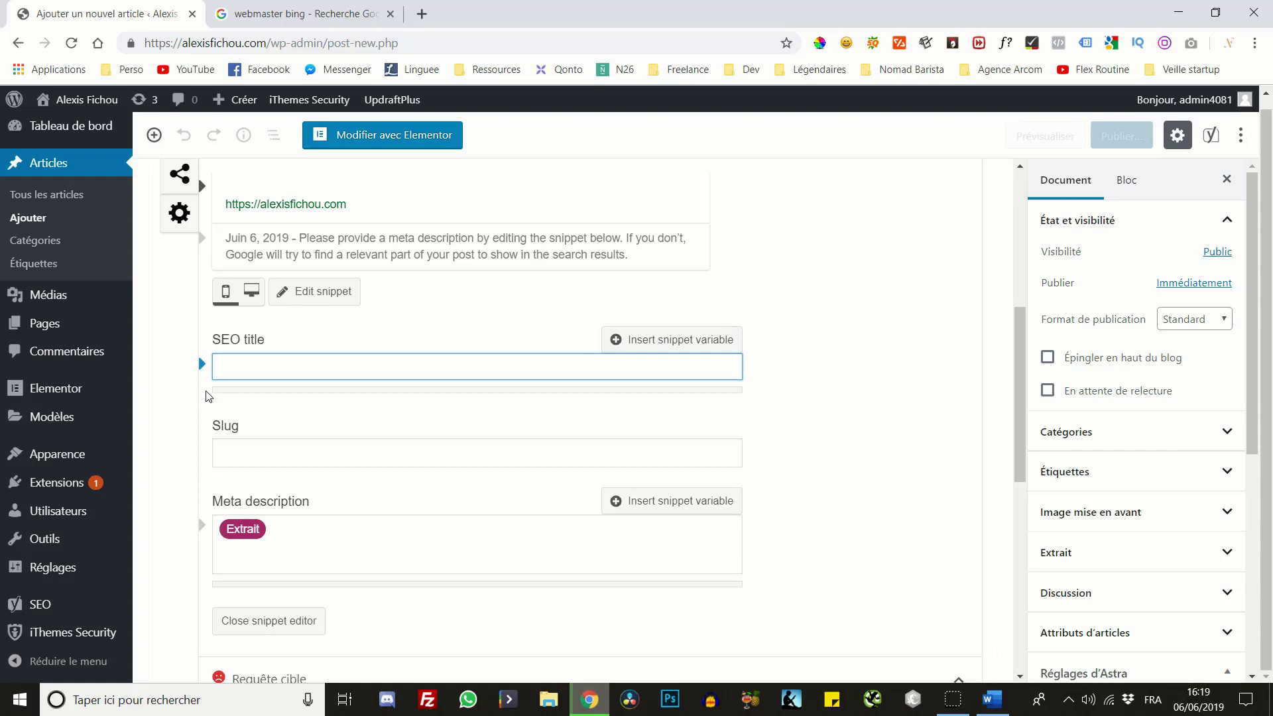
type("E")
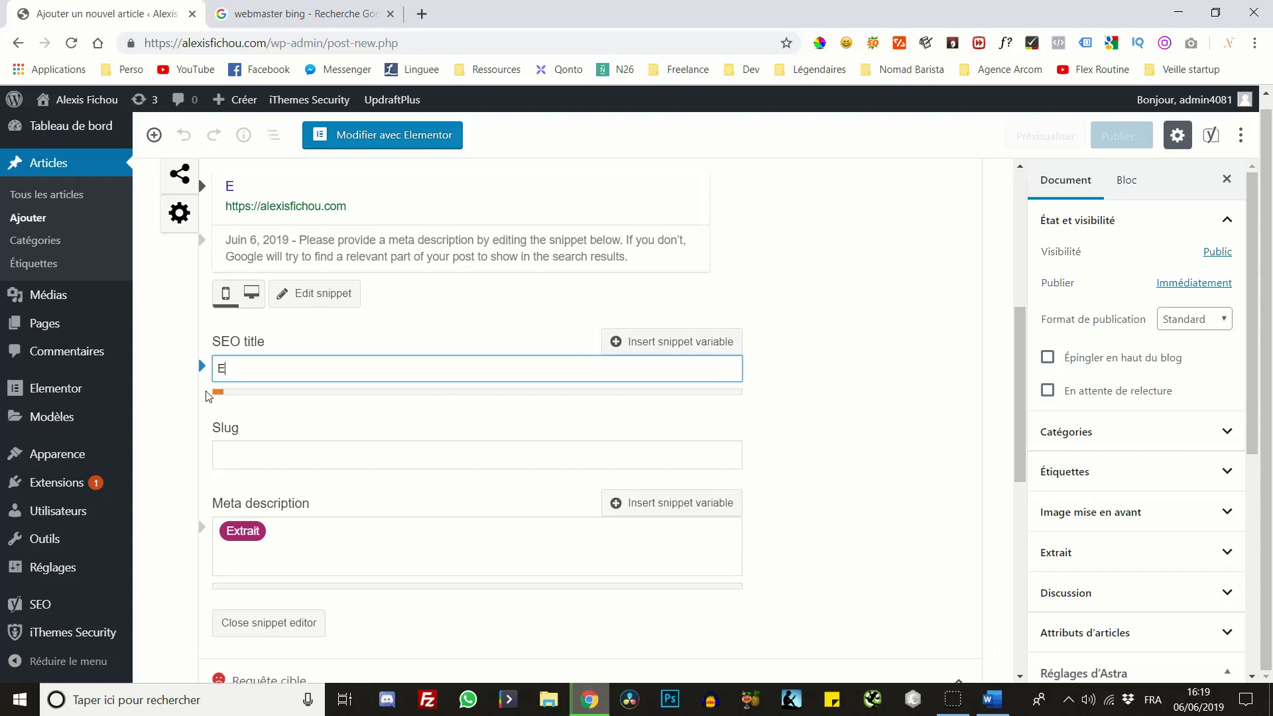
key("BackSpace")
type("Ma super page sur Elon Musk")
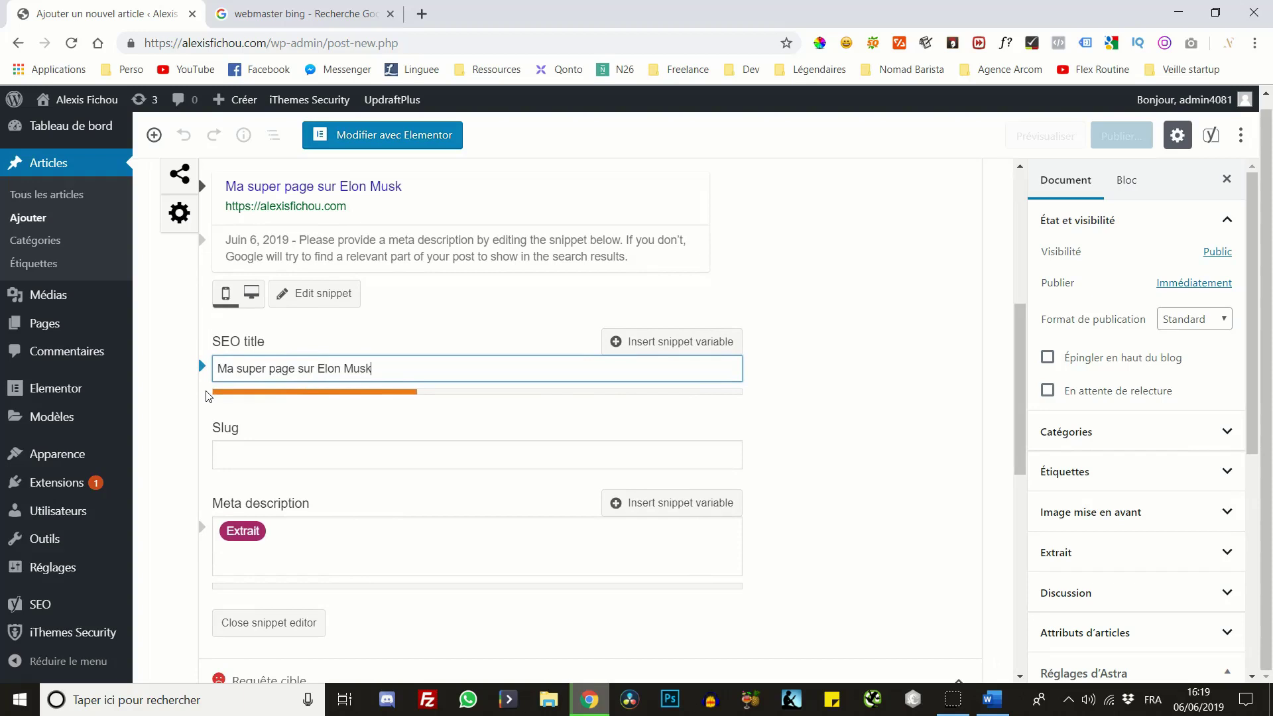
Set the snippet's slug to "elon-musk" and look at how titles and URLs appear in the open Google results
left_click(287, 462)
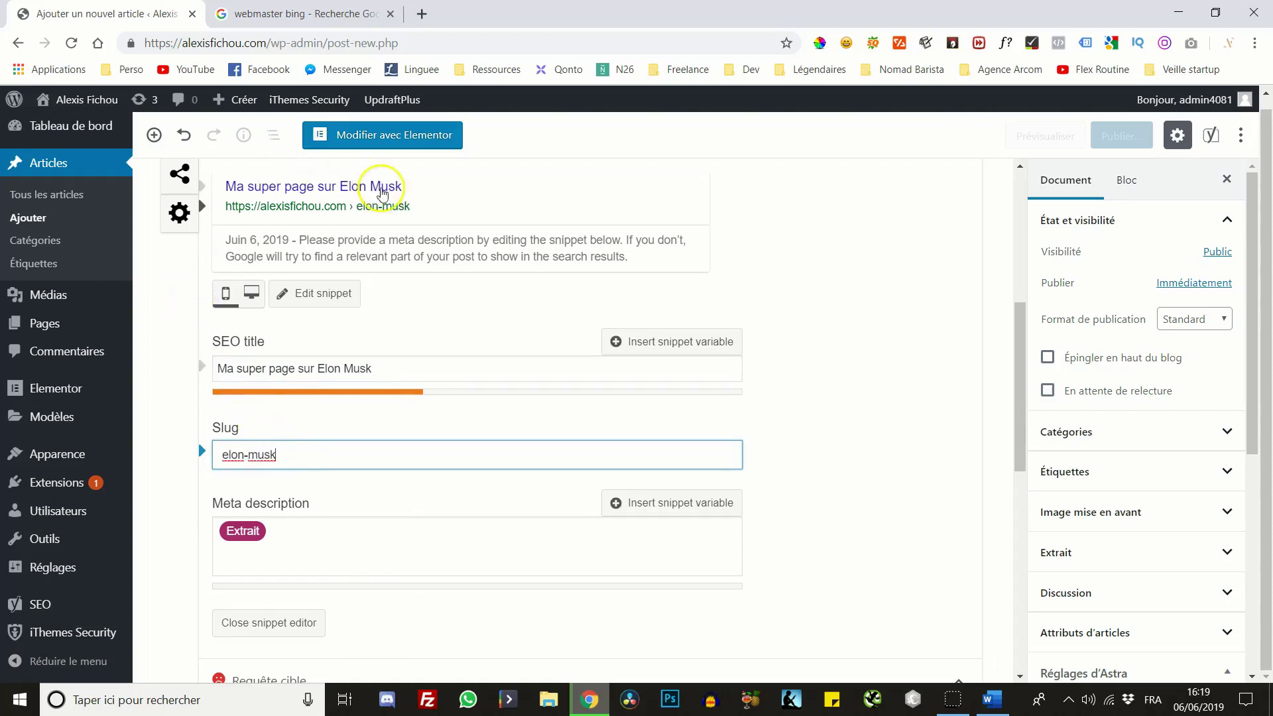
left_click(305, 13)
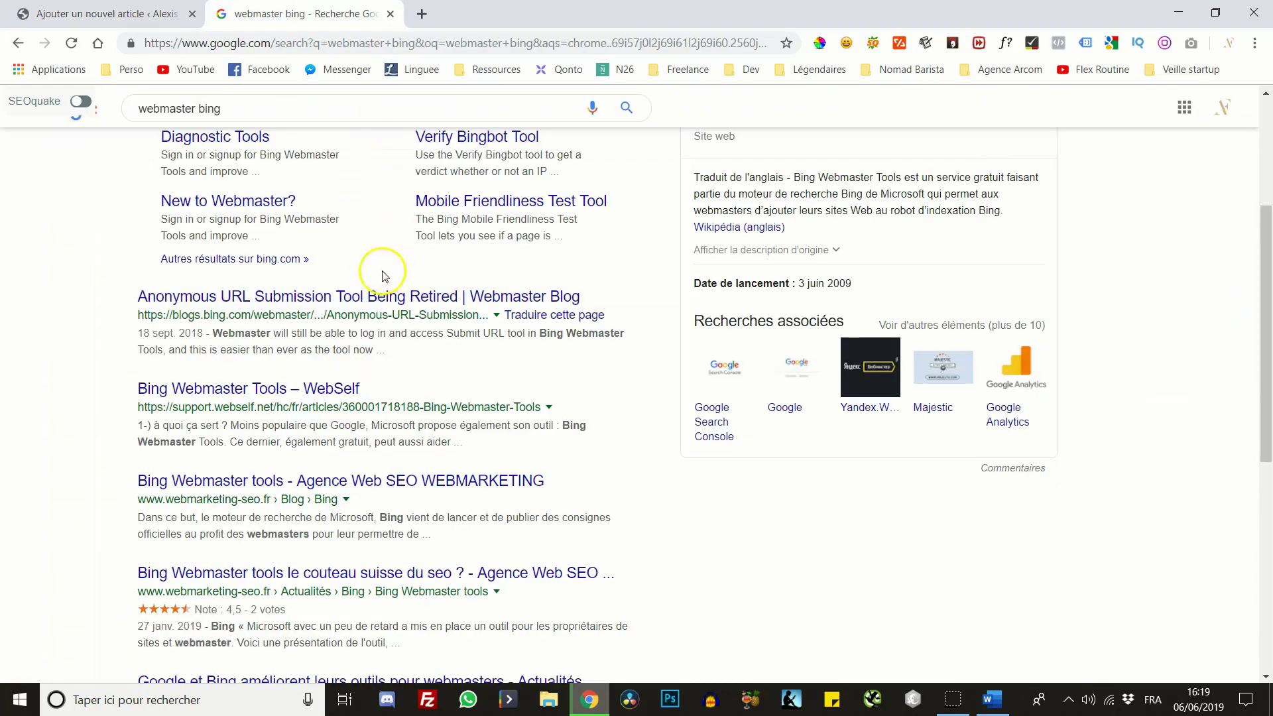
scroll(156, 420, "down", 1)
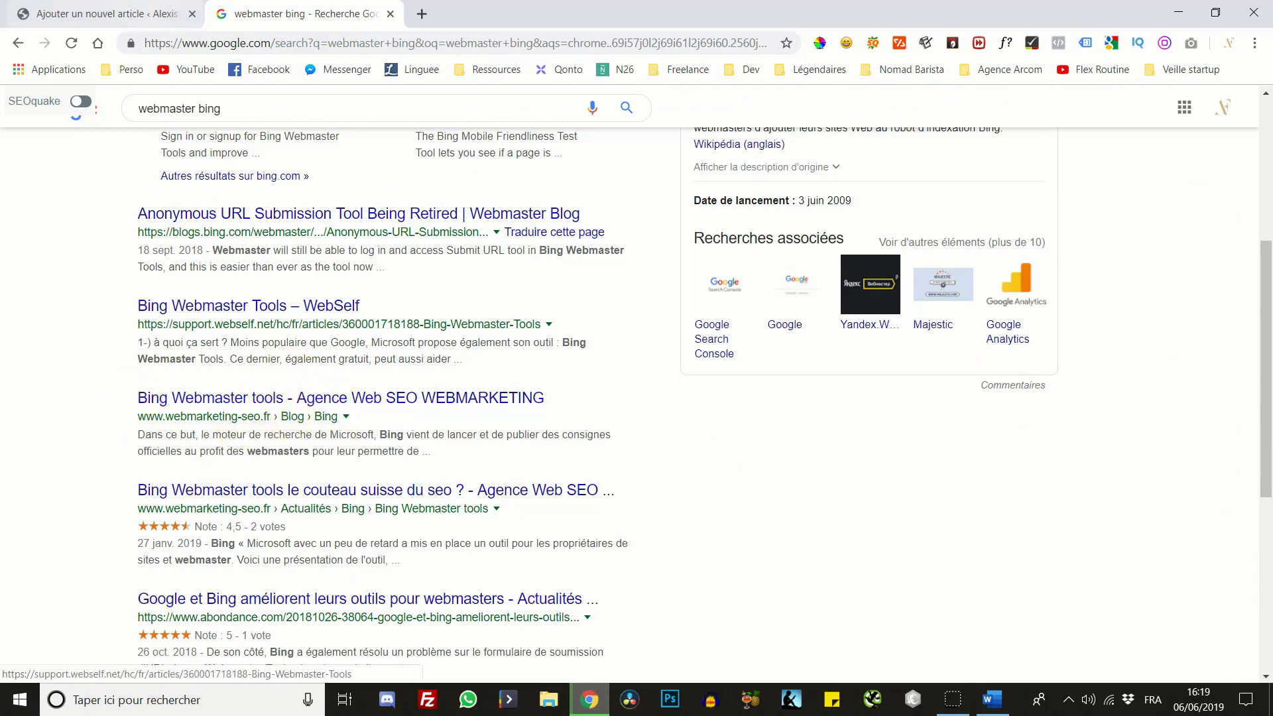
left_click(106, 13)
Replace the Extrait variable in the meta description with "Elon Musk"
left_click(221, 536)
scroll(199, 527, "down", 3)
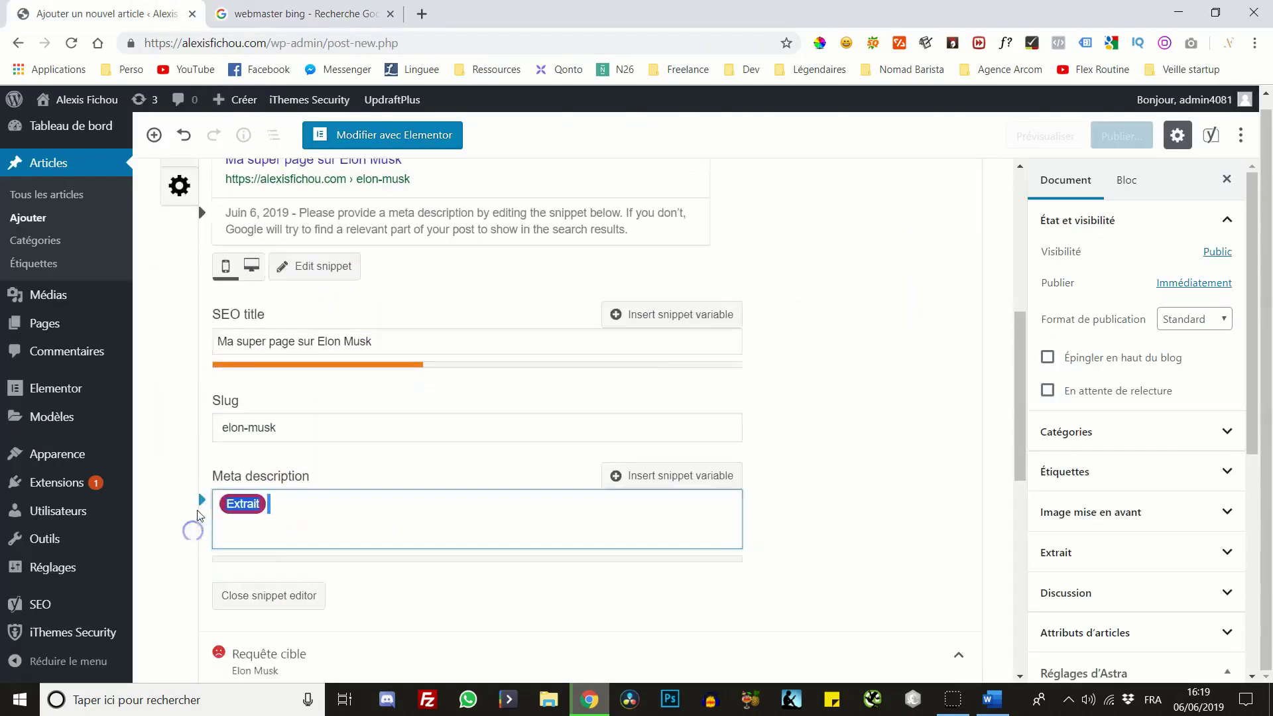
key("BackSpace")
type("Elon Musk")
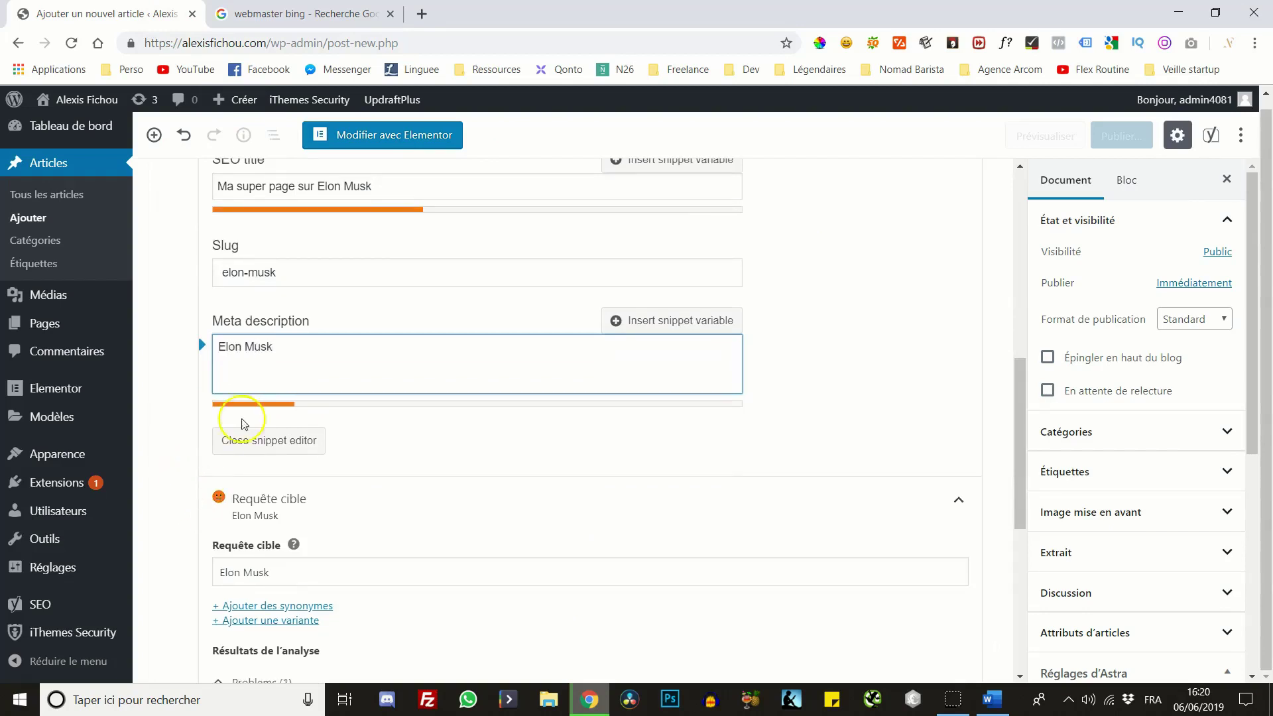
Examine the updated SEO analysis results, especially the advice on meta description length, against the Requête cible
scroll(245, 420, "up", 3)
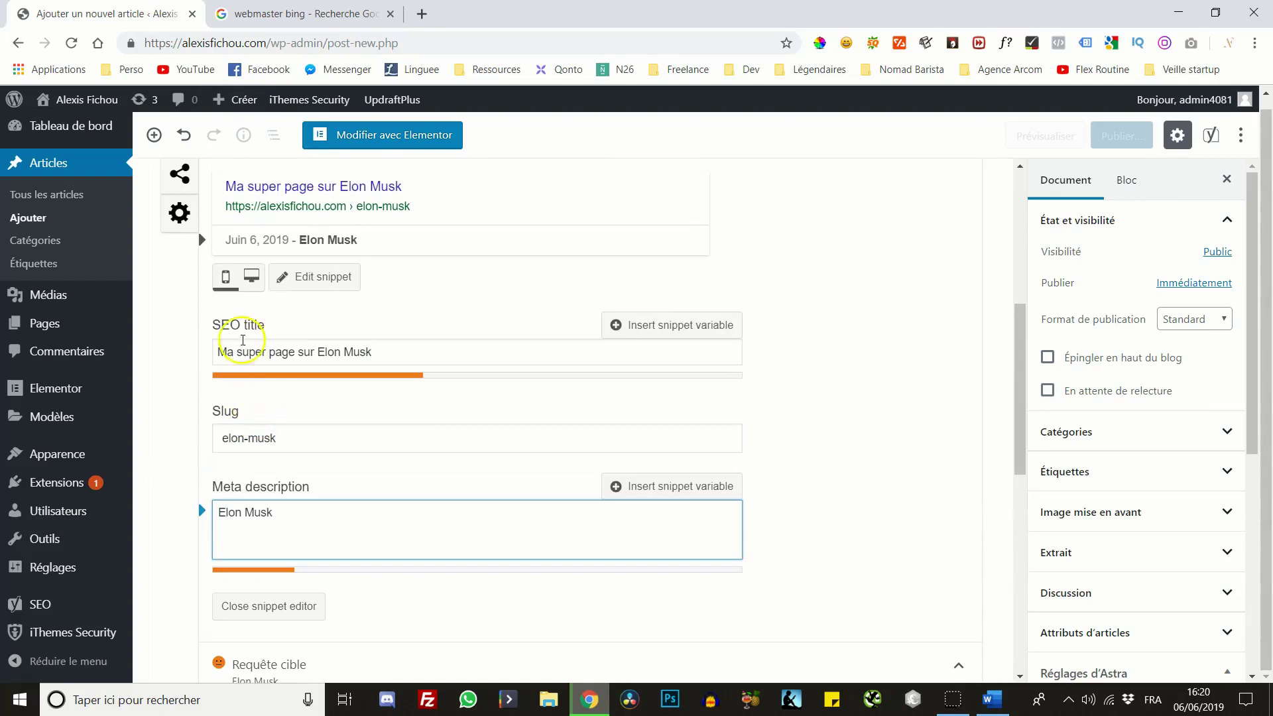
triple_click(292, 437)
scroll(235, 498, "down", 1)
scroll(235, 498, "down", 8)
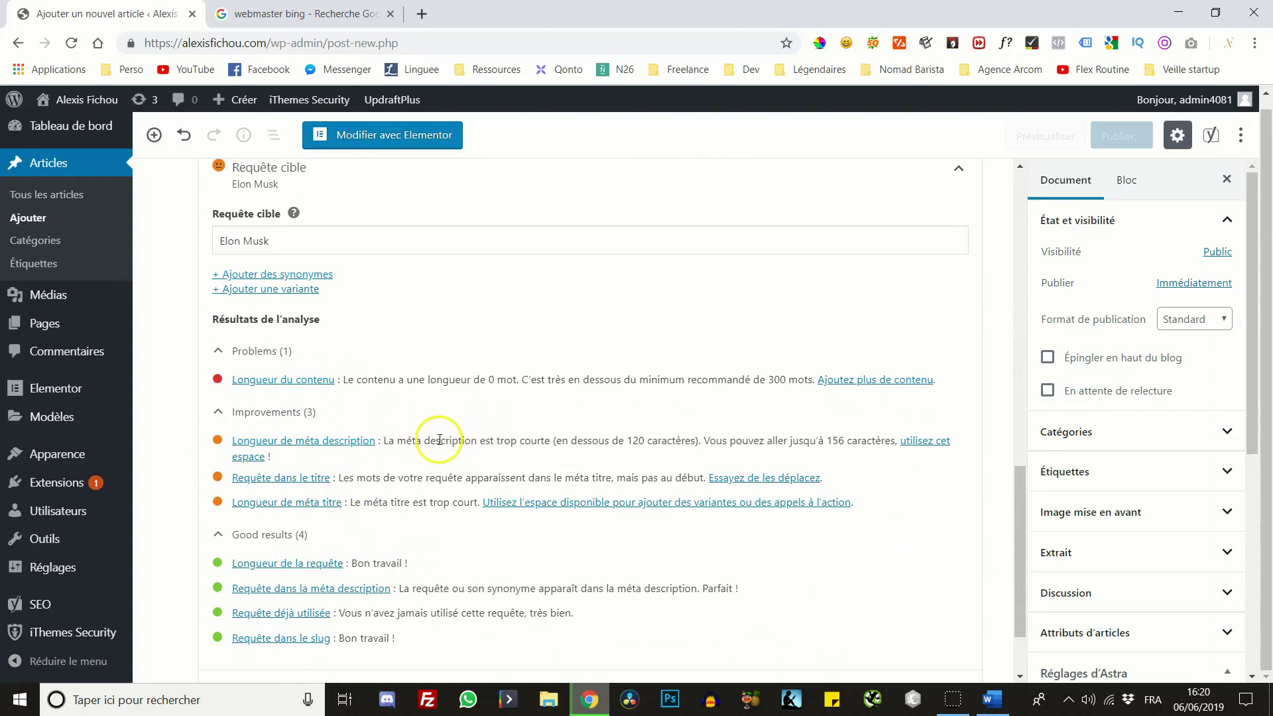
left_click_drag(471, 441, 613, 444)
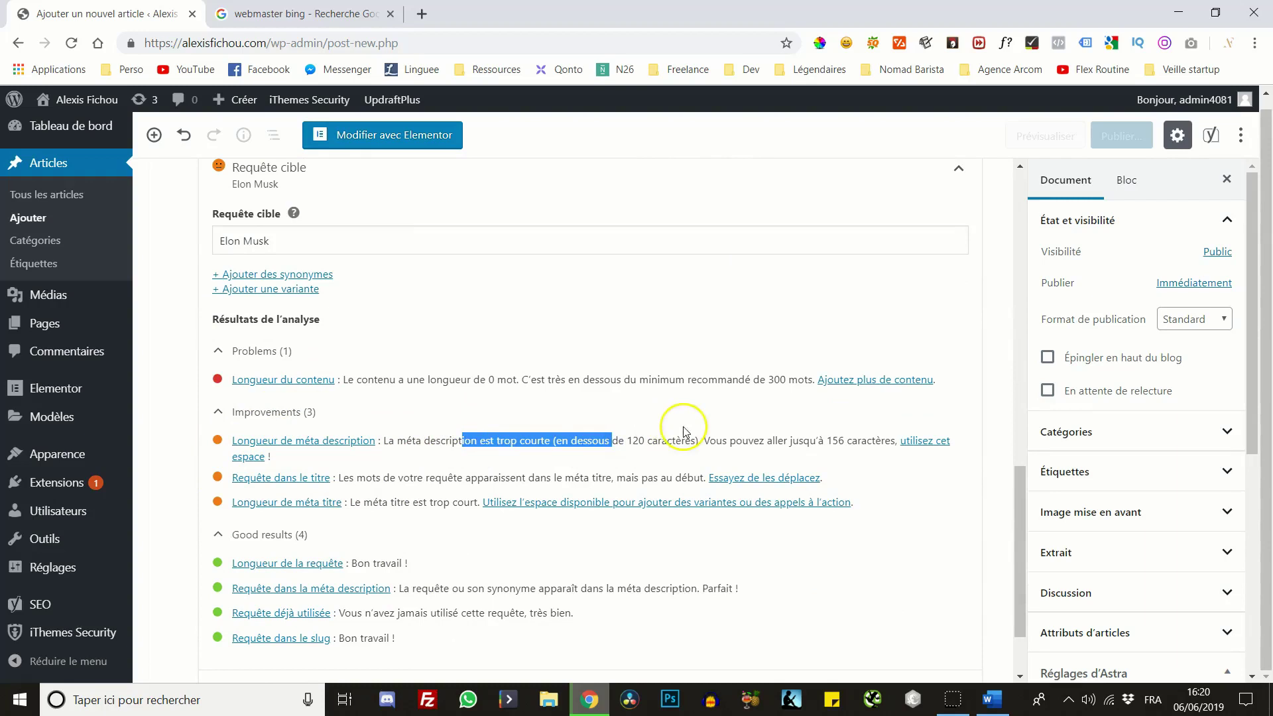
scroll(483, 431, "up", 3)
left_click(277, 408)
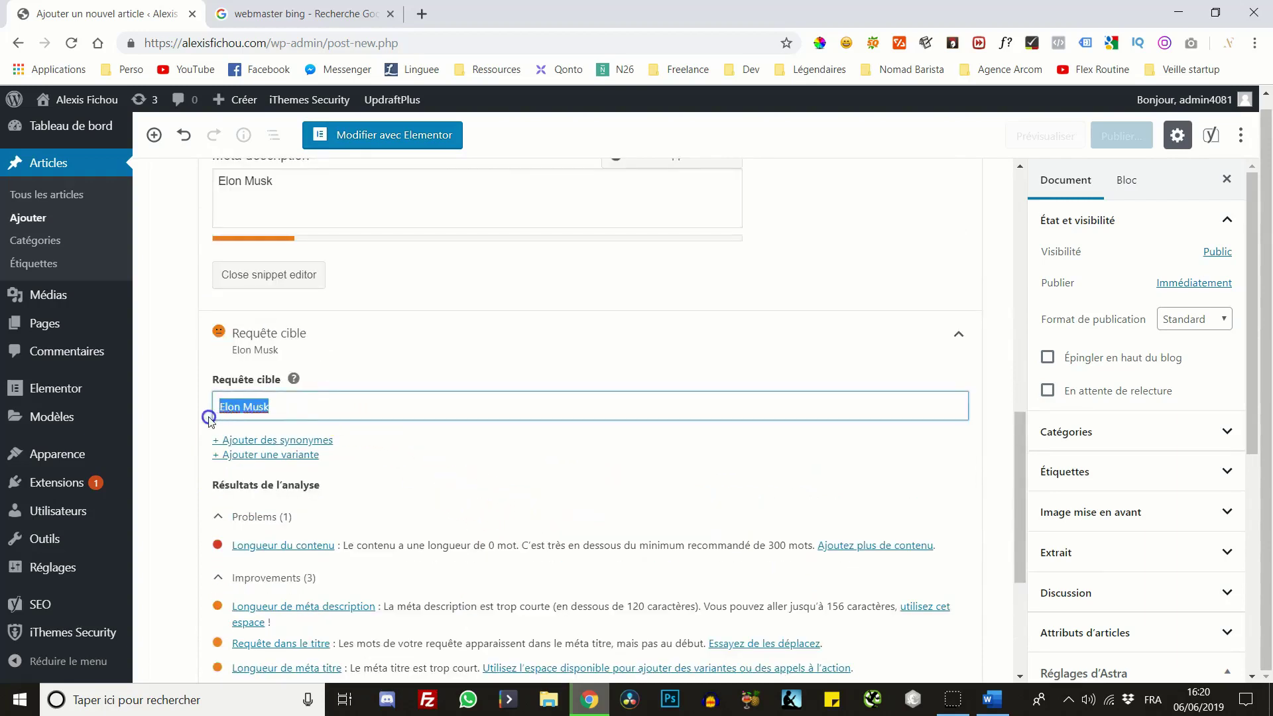
Check the keyphrase in the slug, SEO title and meta description, and compare these fields with the analysis results
scroll(205, 421, "up", 5)
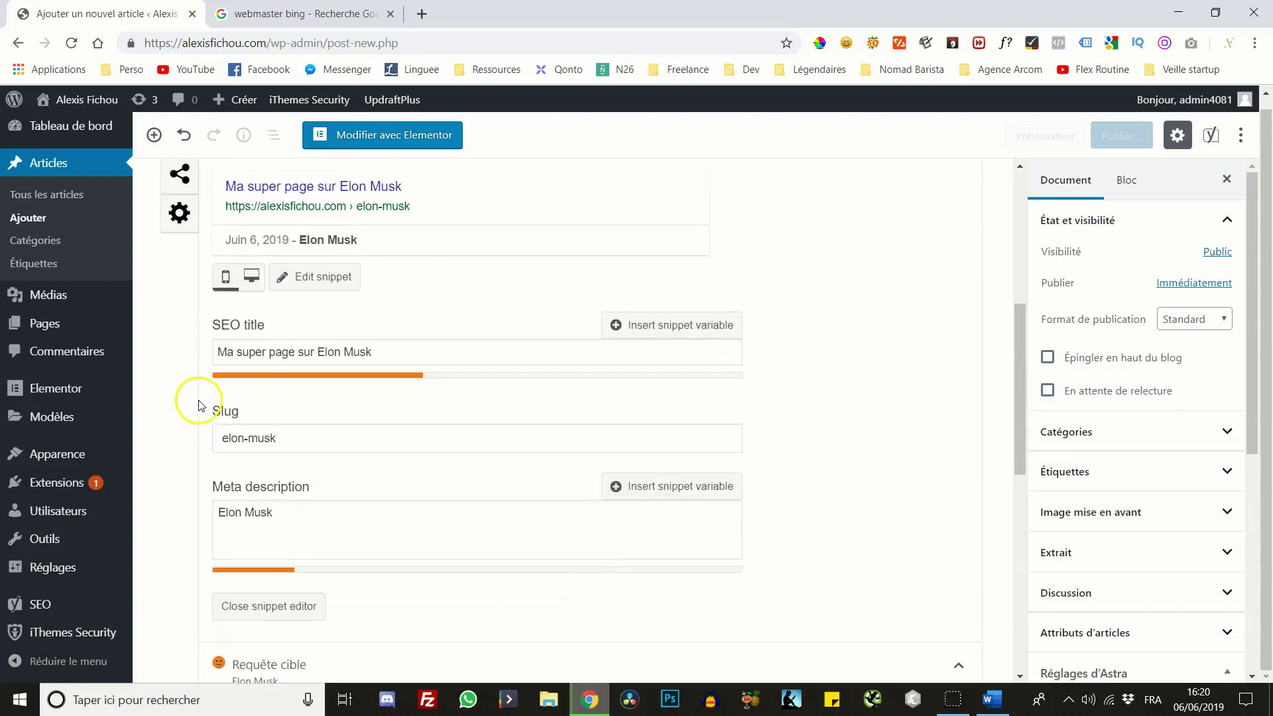
left_click_drag(302, 438, 199, 442)
left_click_drag(462, 341, 202, 356)
left_click(267, 516)
left_click_drag(266, 517, 180, 510)
left_click(326, 523)
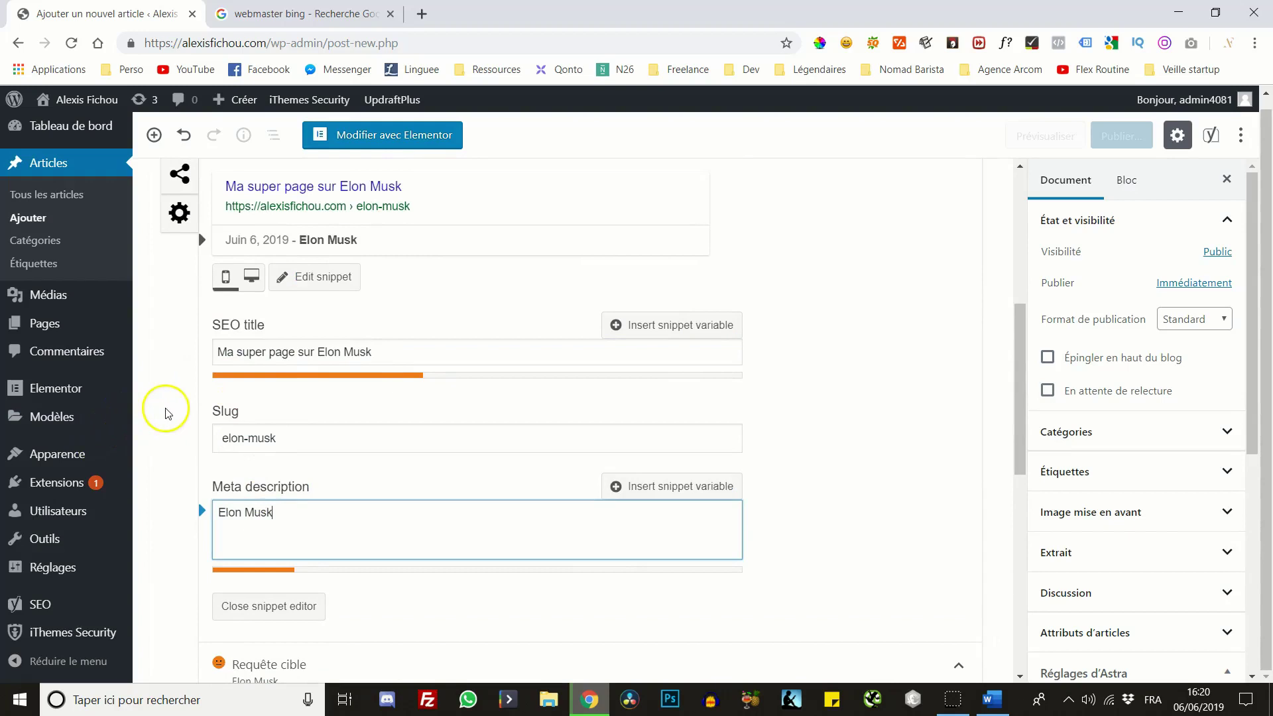
scroll(170, 405, "down", 5)
scroll(179, 421, "up", 8)
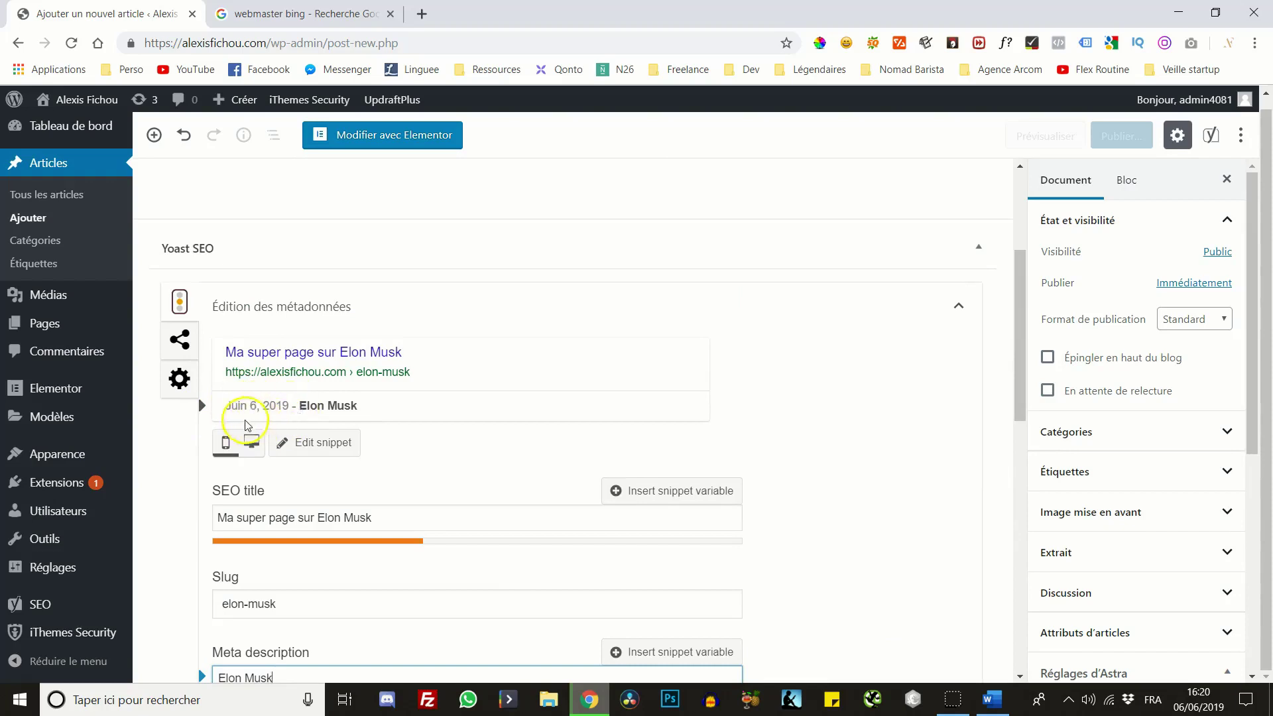
scroll(215, 428, "down", 10)
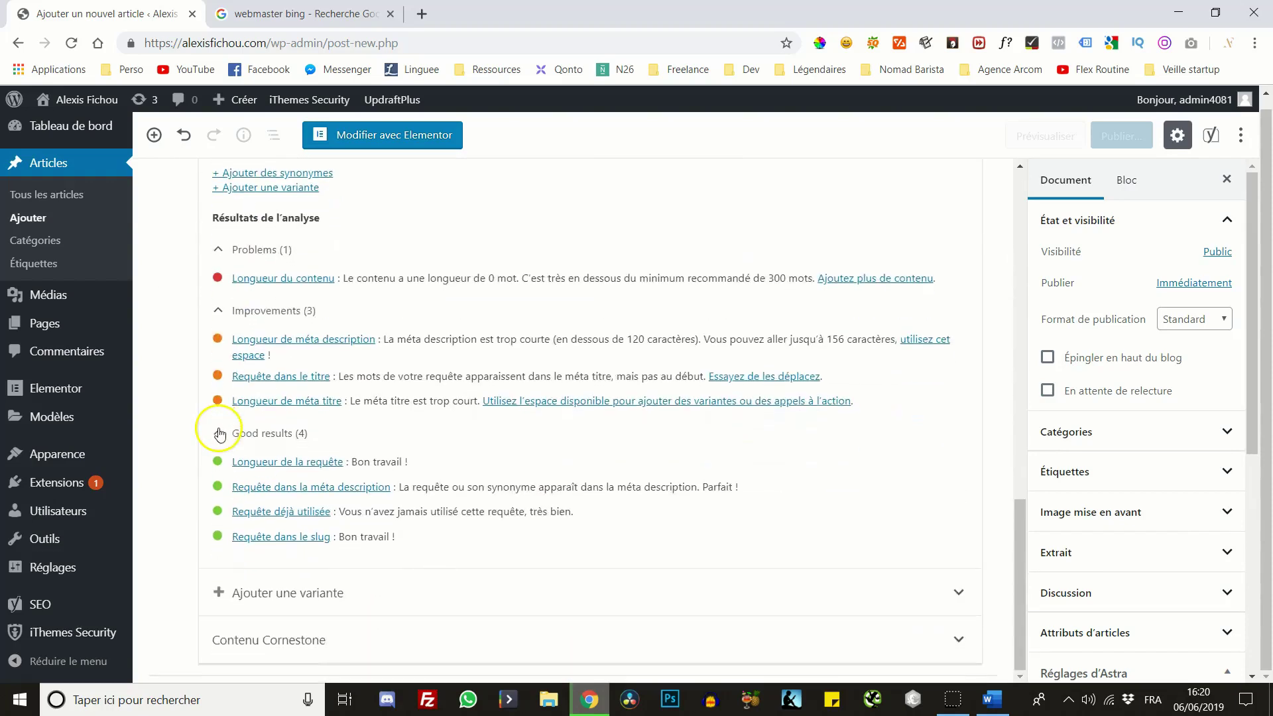
scroll(222, 444, "up", 5)
left_click(448, 399)
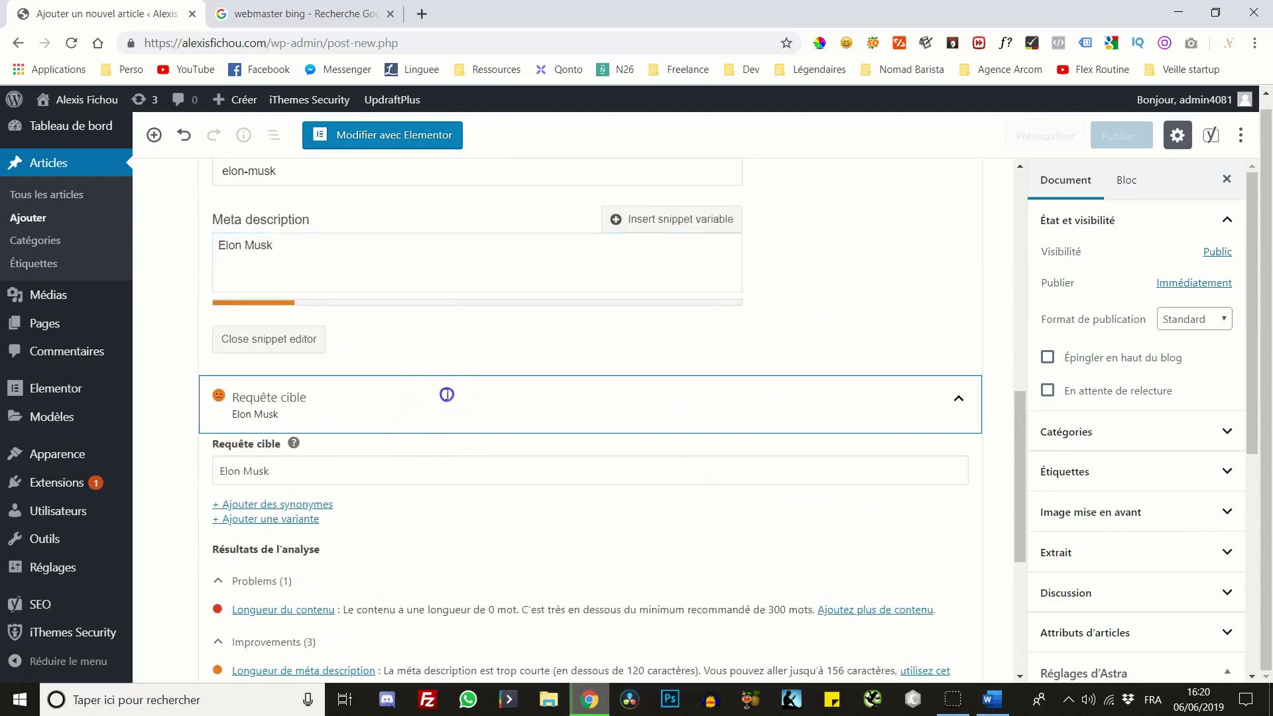
scroll(862, 264, "up", 3)
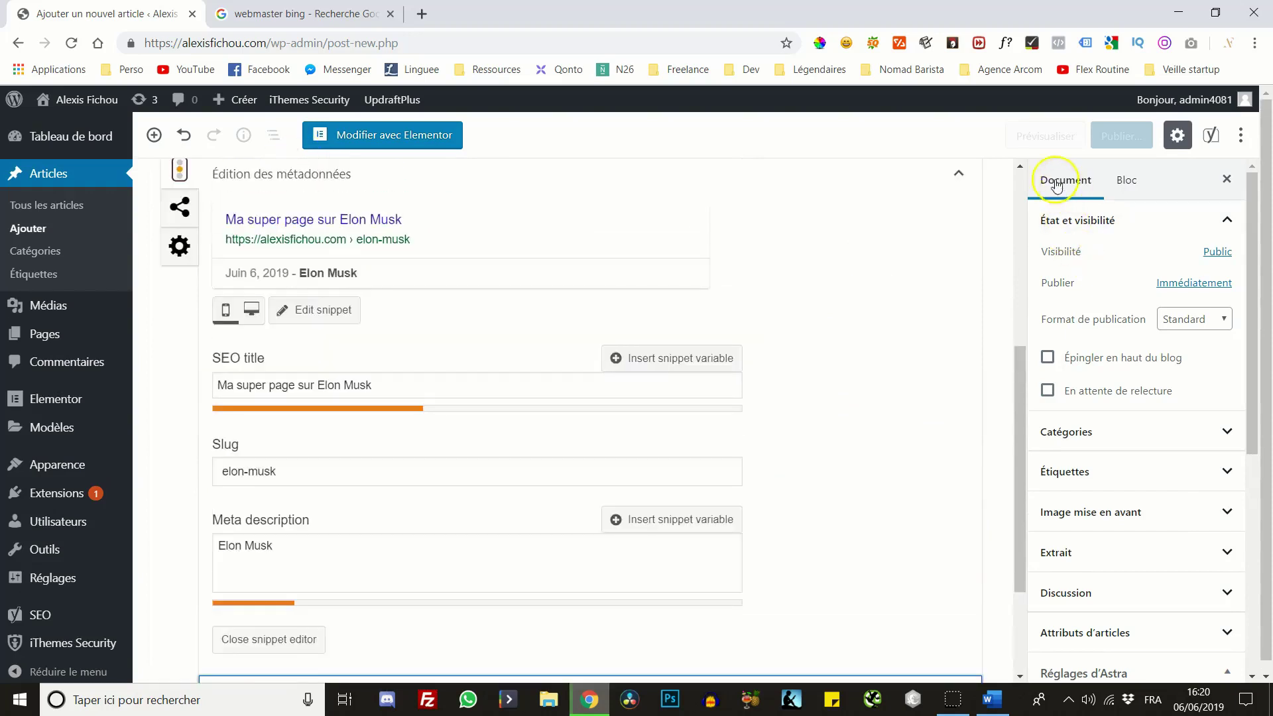
Title the article "Elon Musk" and save it as a draft
scroll(870, 299, "up", 5)
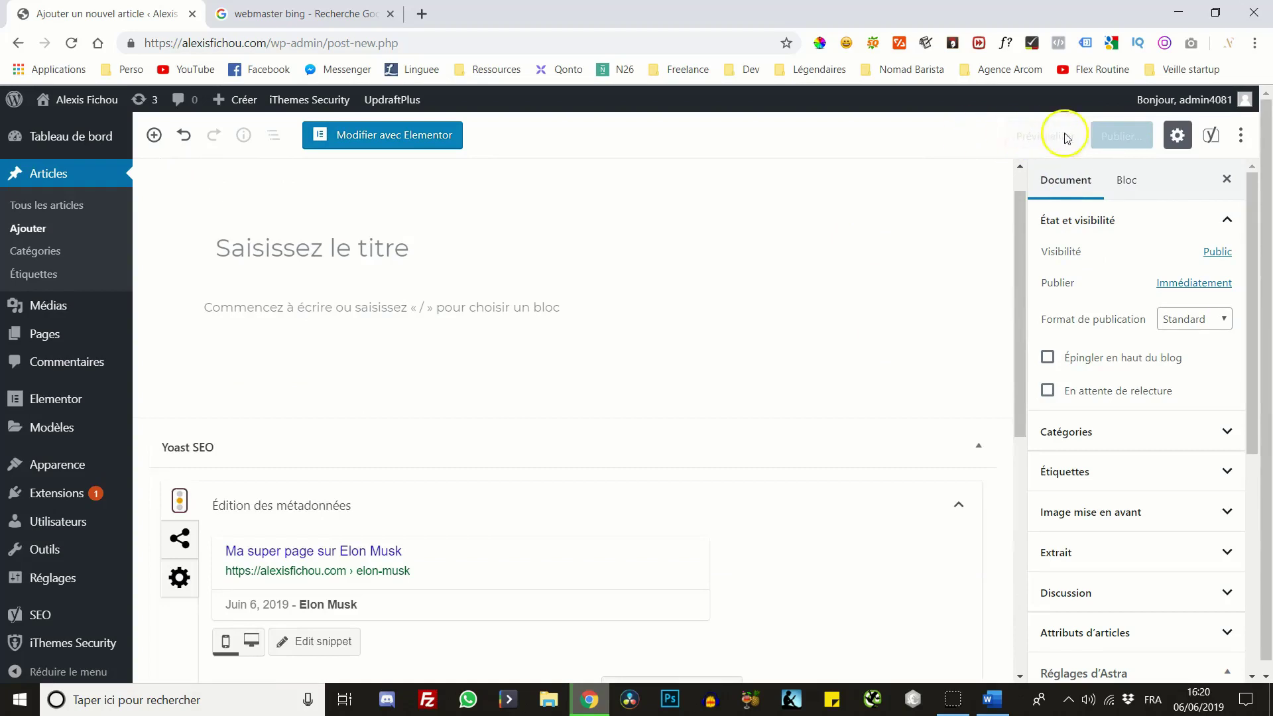
left_click(399, 359)
left_click(330, 258)
type("Elon Musk")
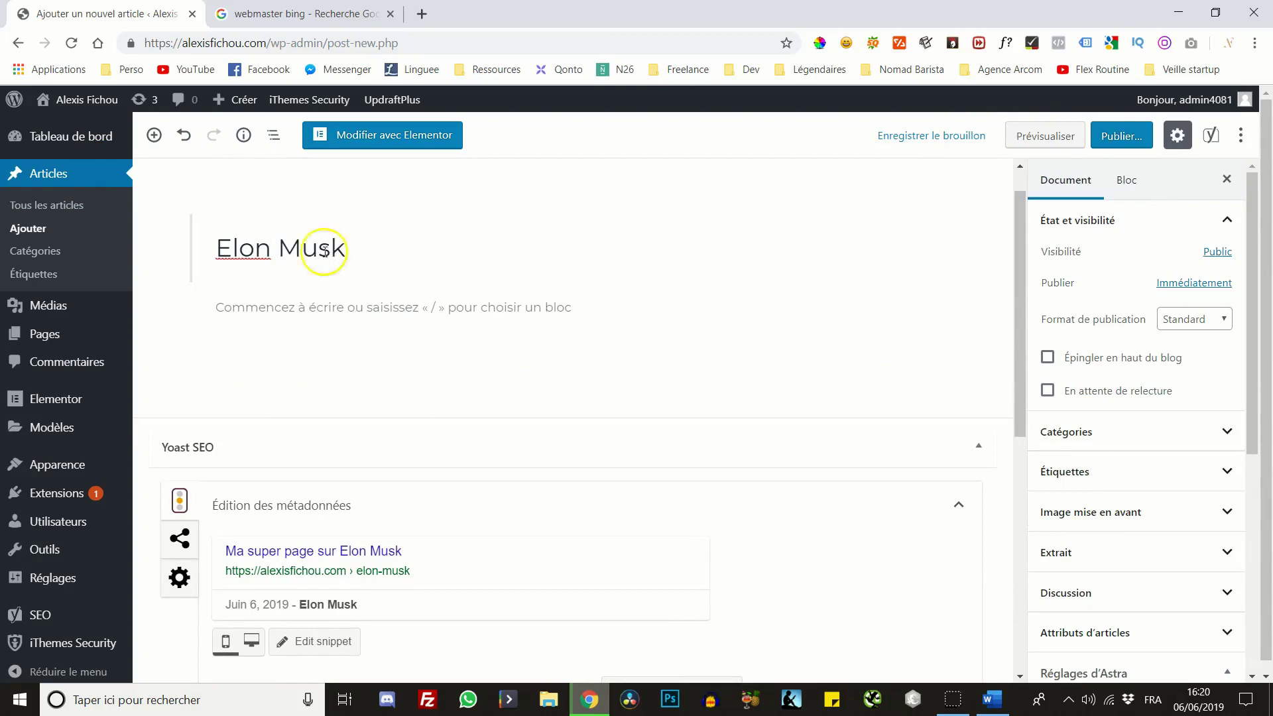
left_click(928, 136)
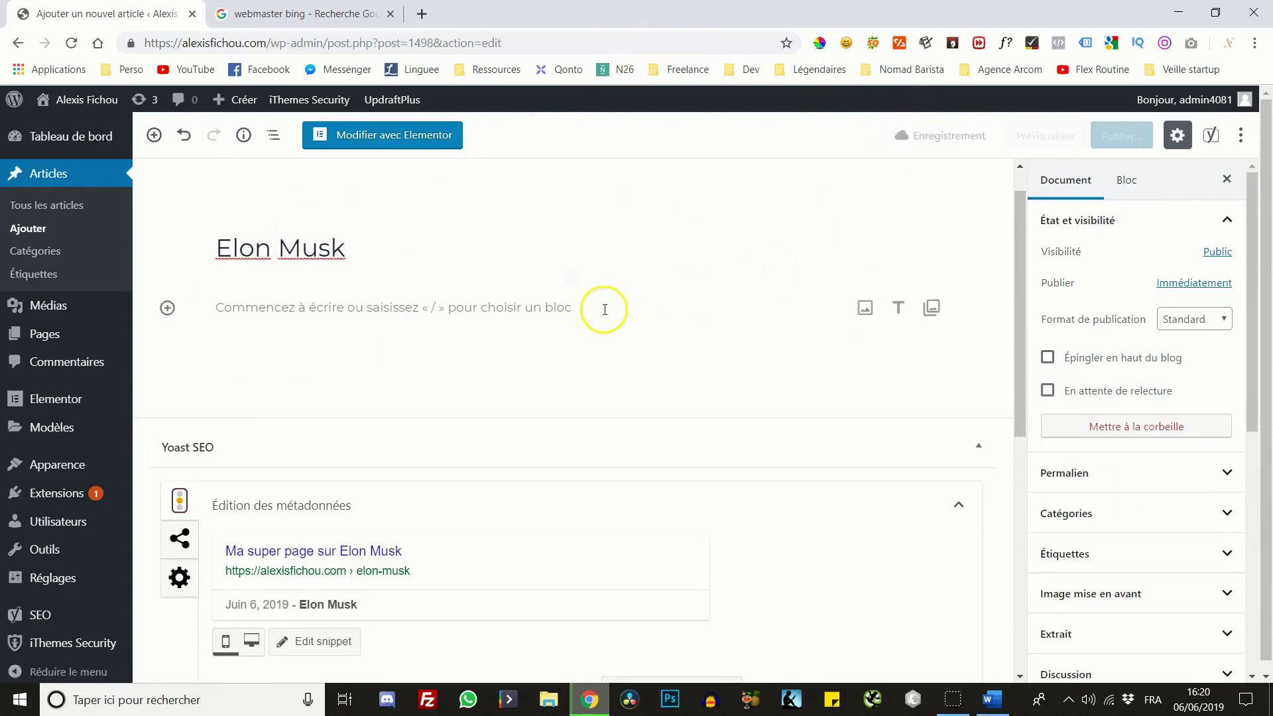
Open the Réglages généraux page of Yoast SEO
mouse_move(60, 613)
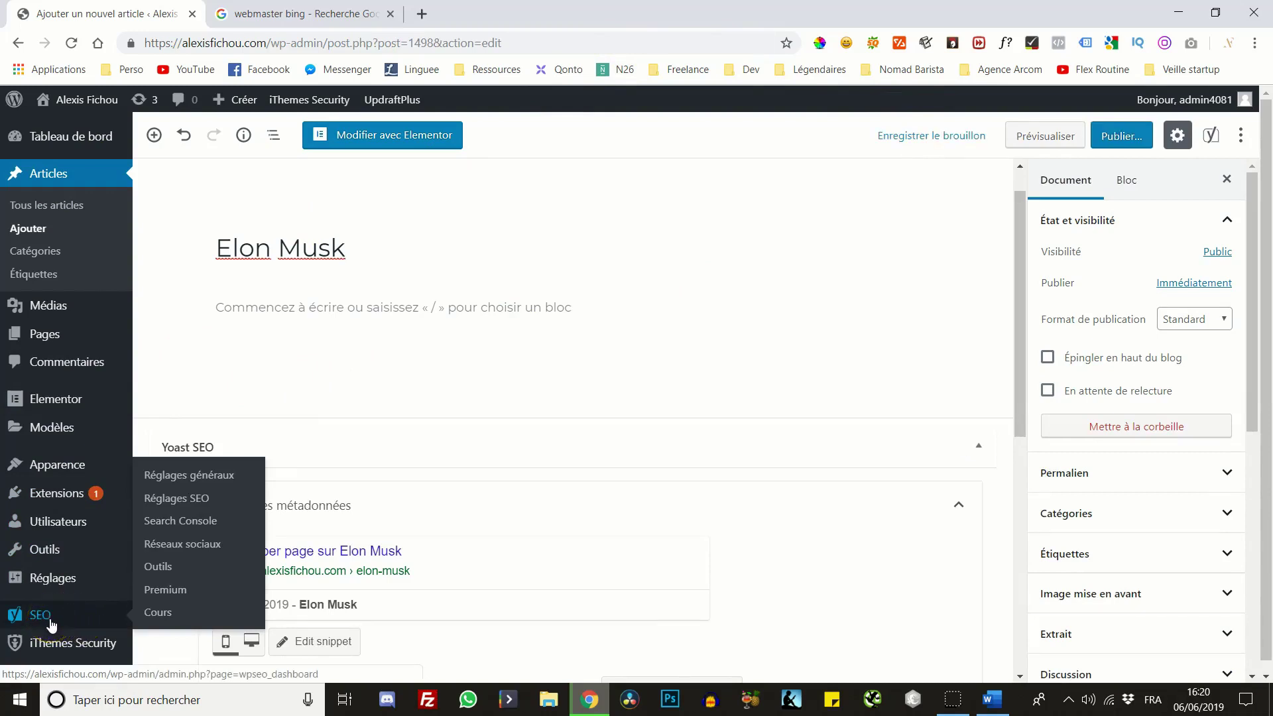
left_click(190, 481)
mouse_move(99, 590)
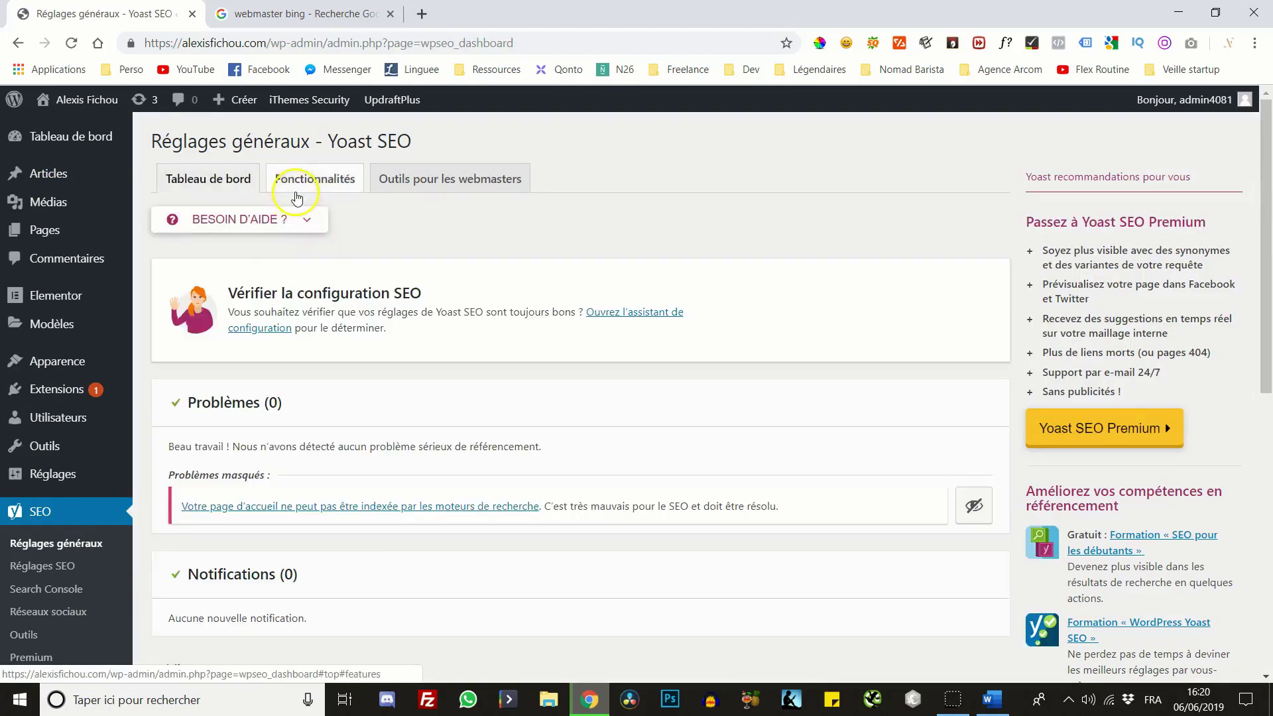
Enable the Analyse de la lisibilité feature of Yoast SEO and save the changes
left_click(300, 187)
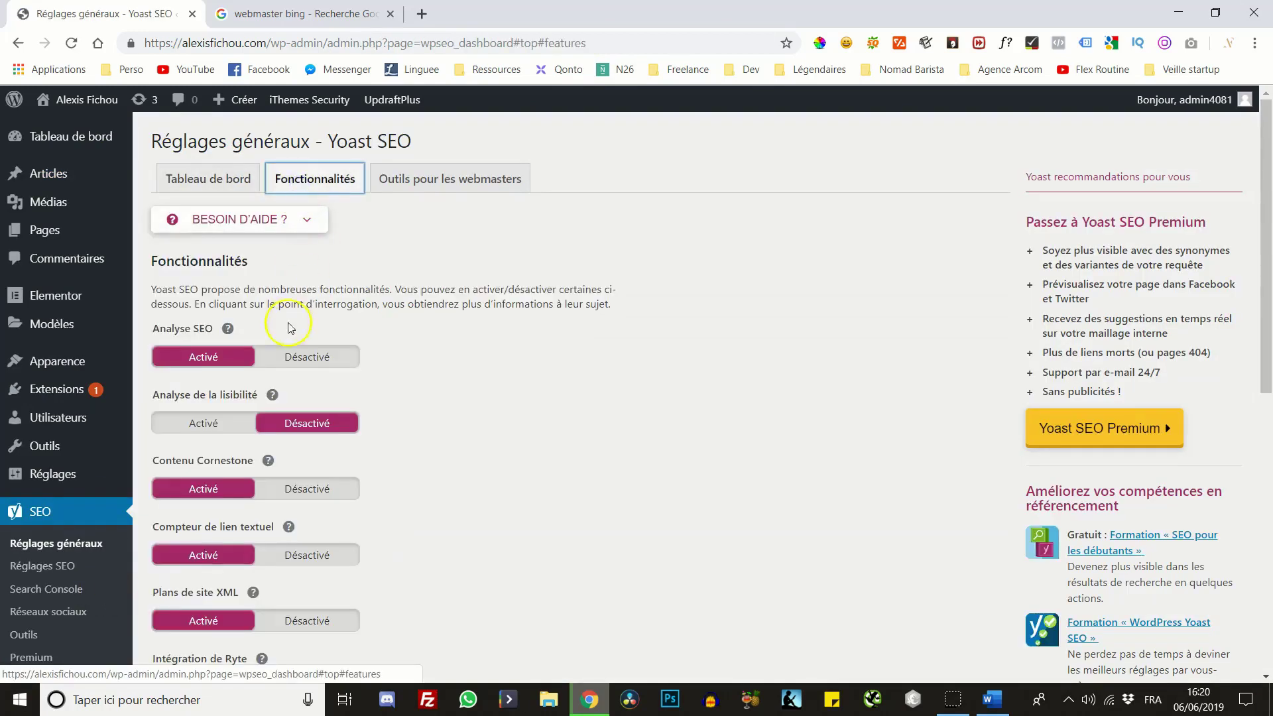
scroll(290, 327, "down", 1)
left_click(223, 340)
scroll(348, 352, "down", 5)
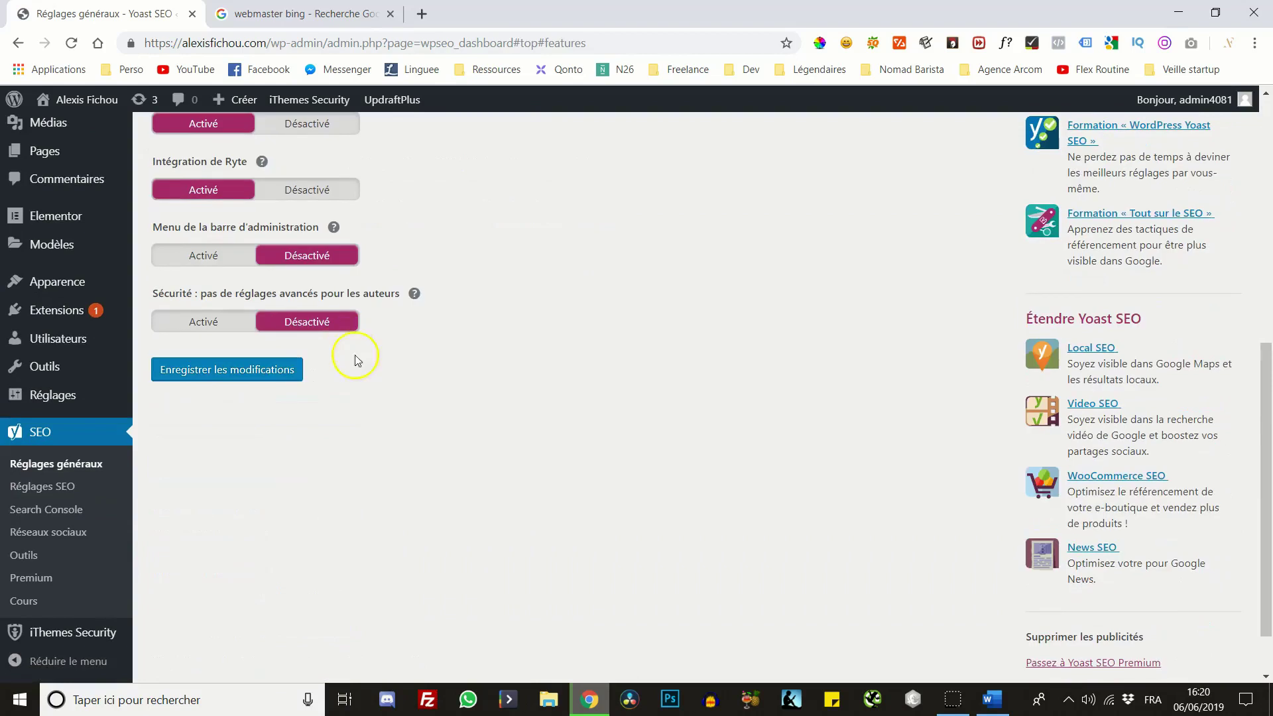
left_click(262, 375)
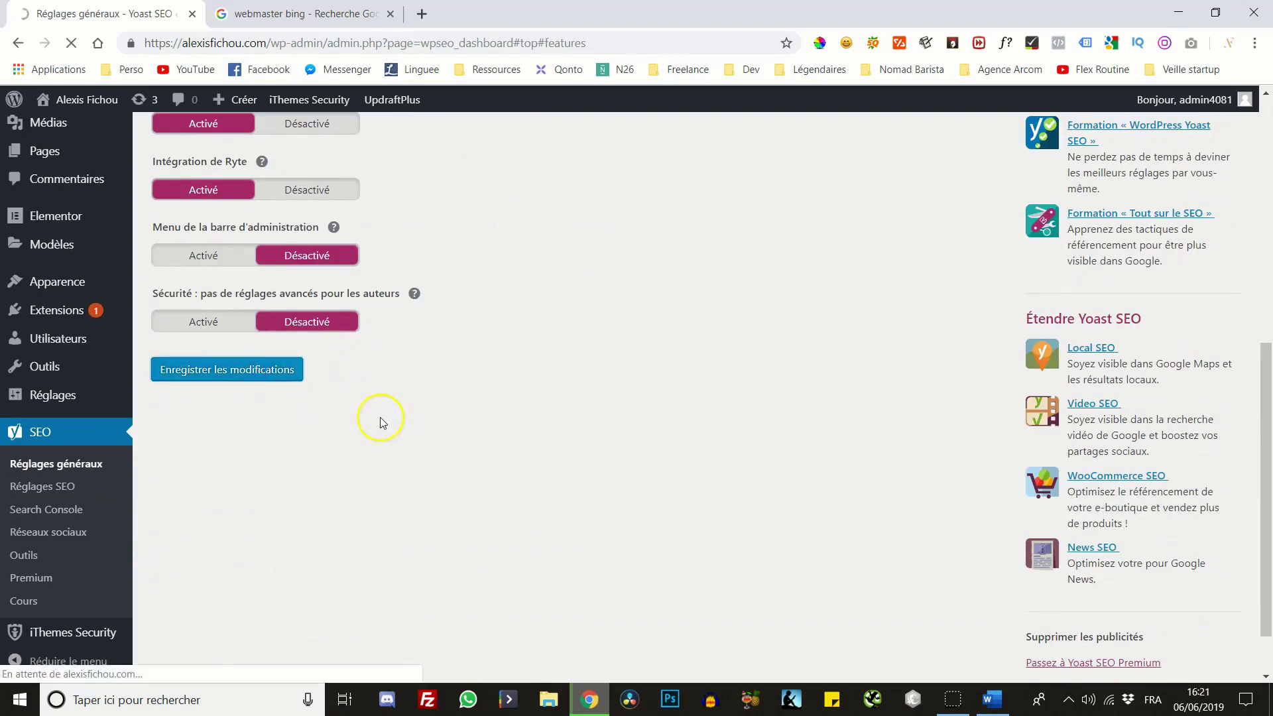
Reopen the "Elon Musk" draft article and display its SEO analysis results under Requête cible
mouse_move(57, 192)
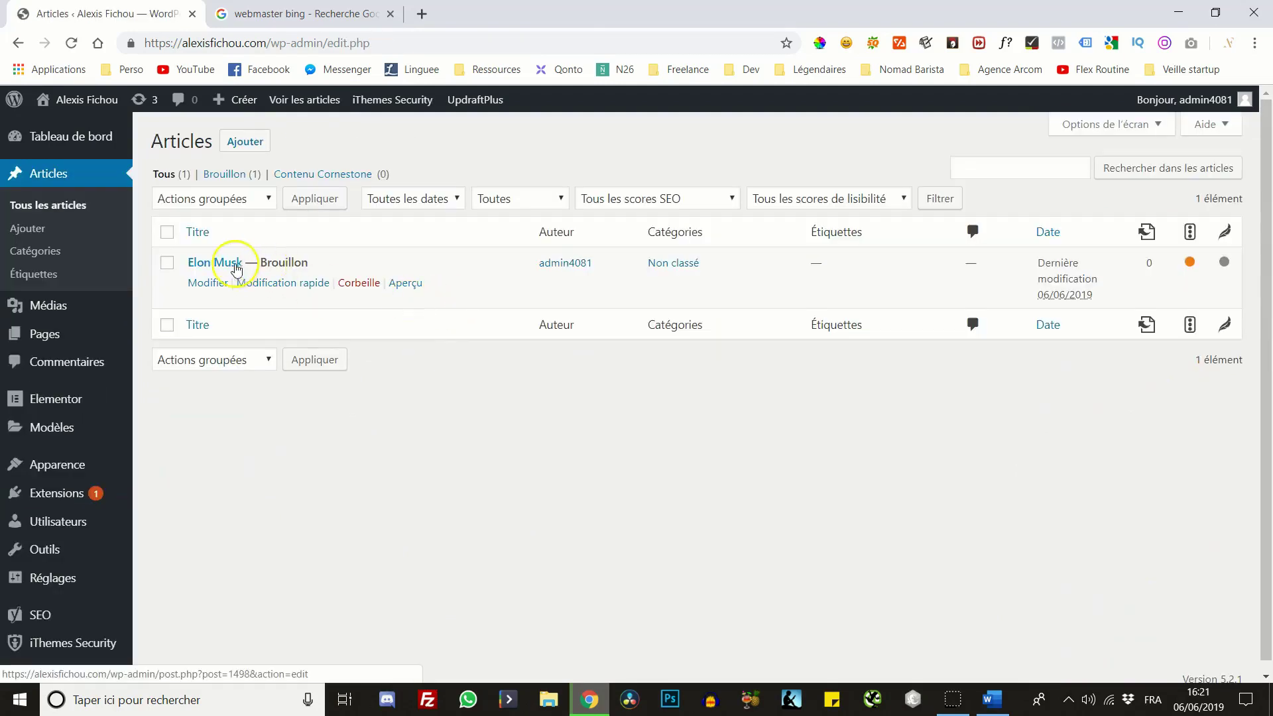
left_click(213, 265)
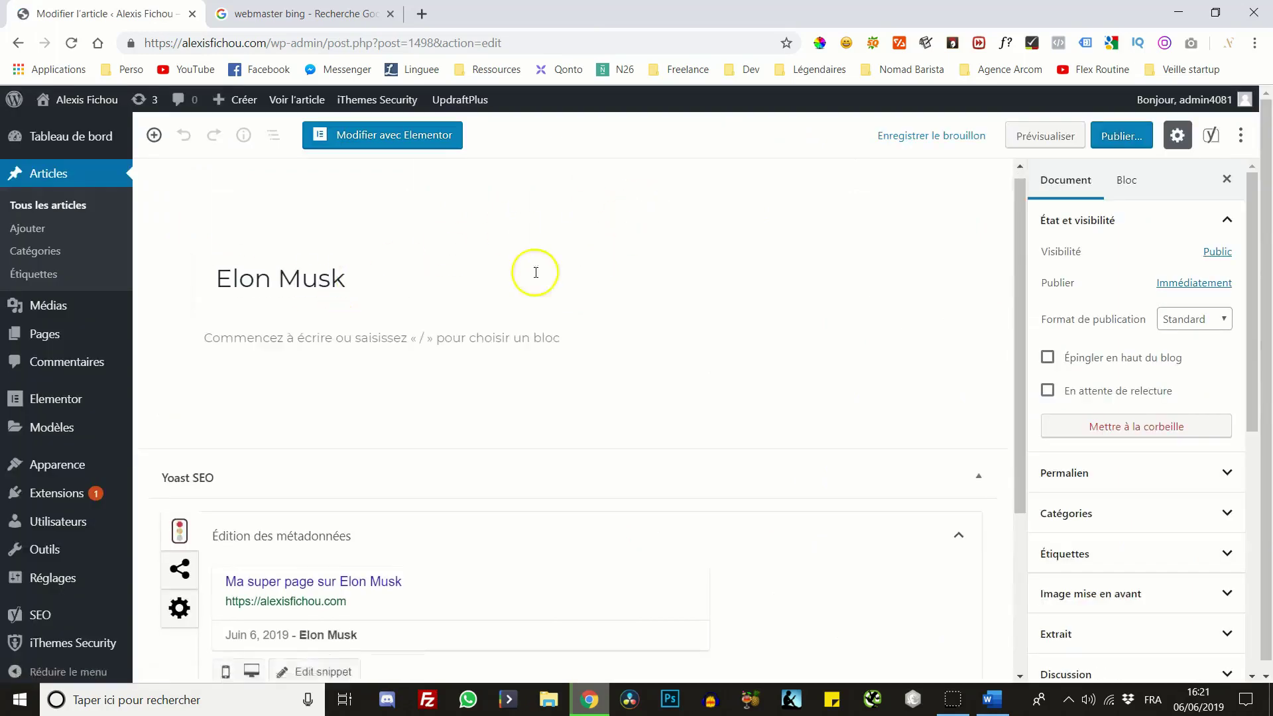
scroll(532, 270, "down", 4)
left_click(937, 533)
scroll(555, 432, "down", 7)
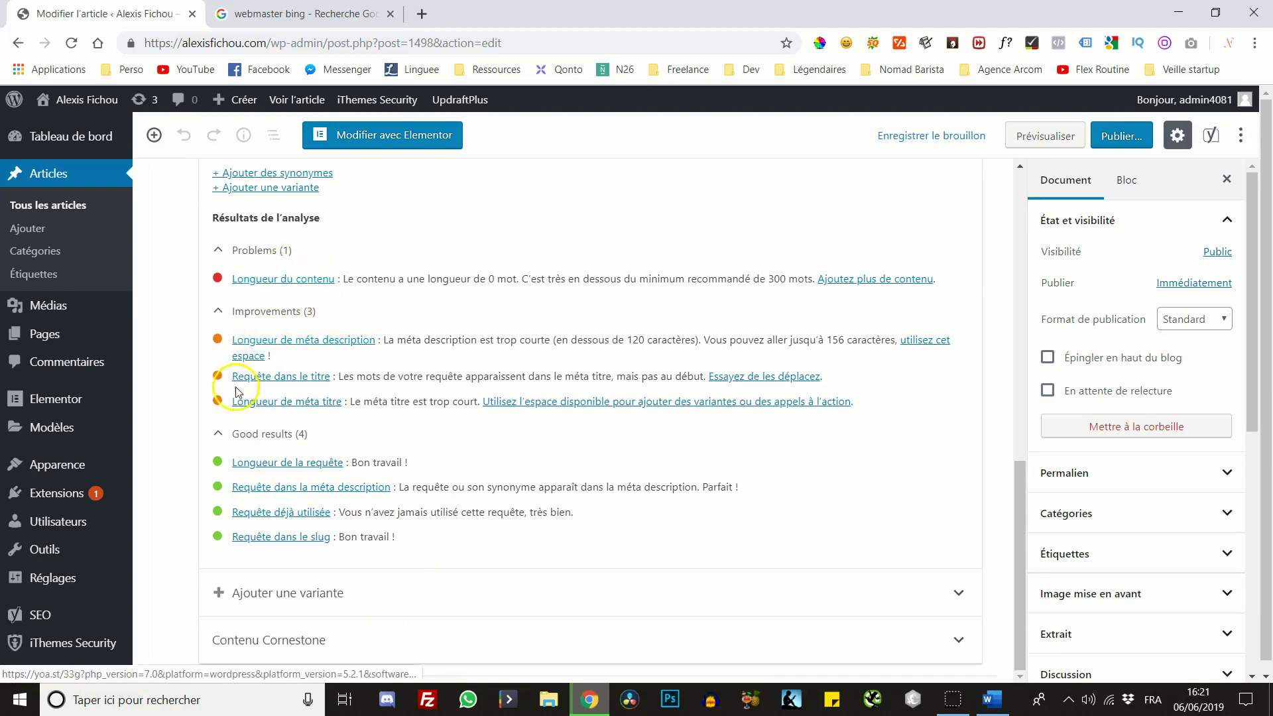
Open the help page for the Longueur de la requête check, read its explanation and return to the article
left_click(286, 464)
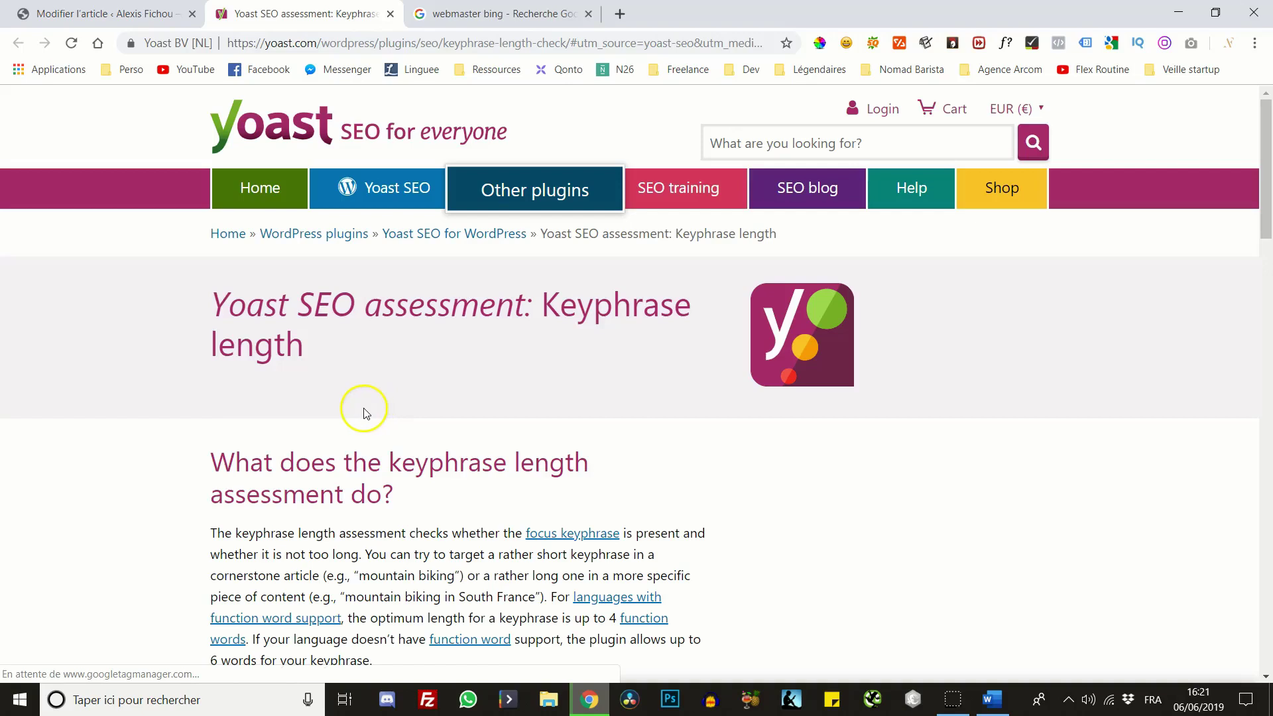
scroll(347, 414, "down", 2)
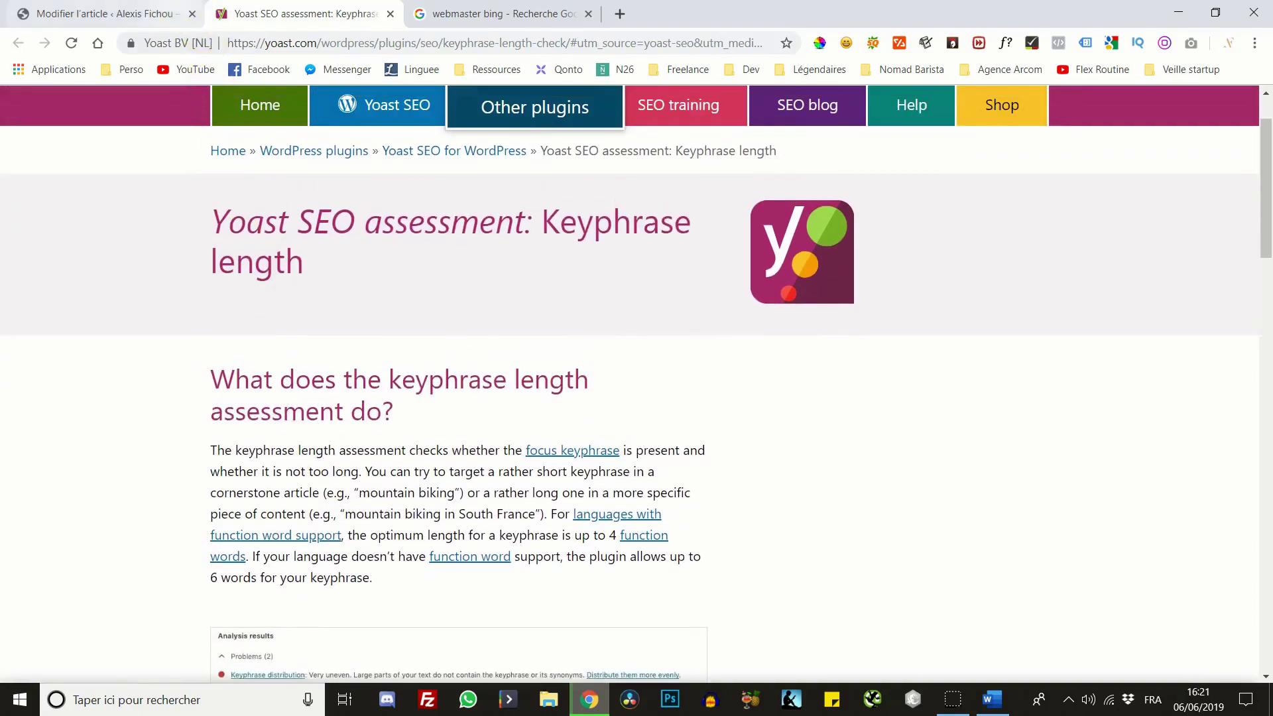
left_click(158, 14)
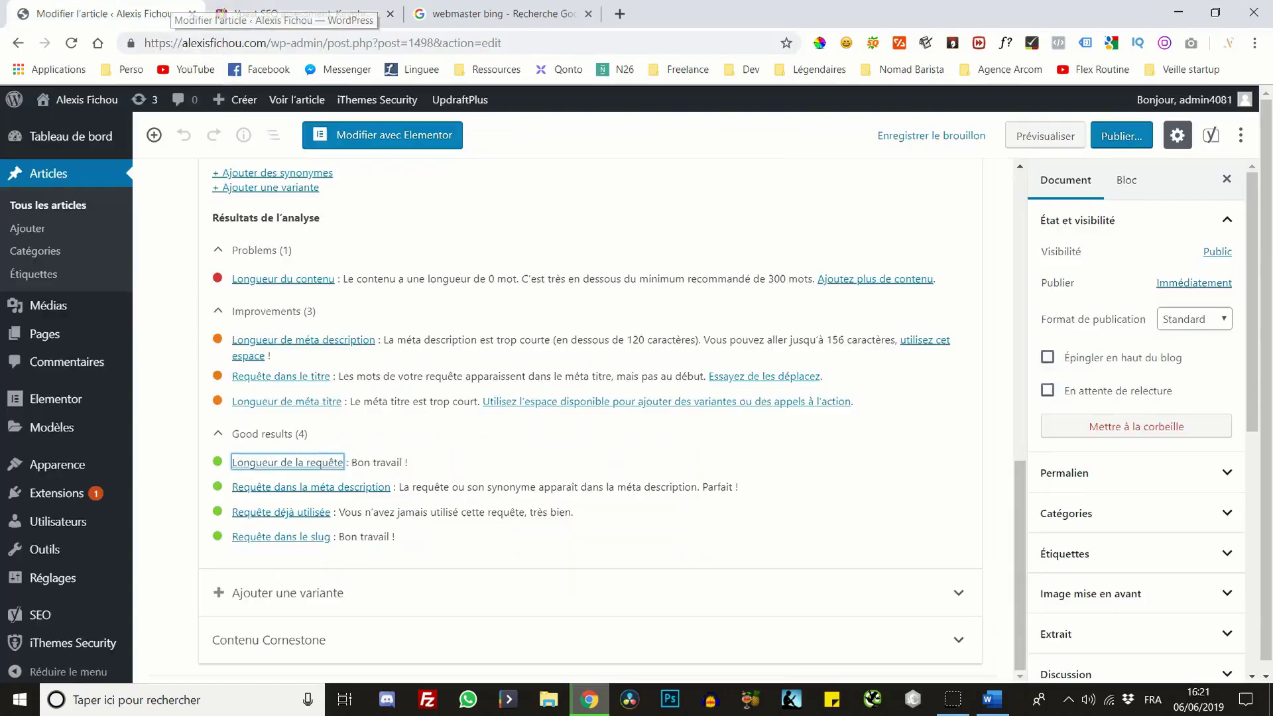
left_click(171, 465)
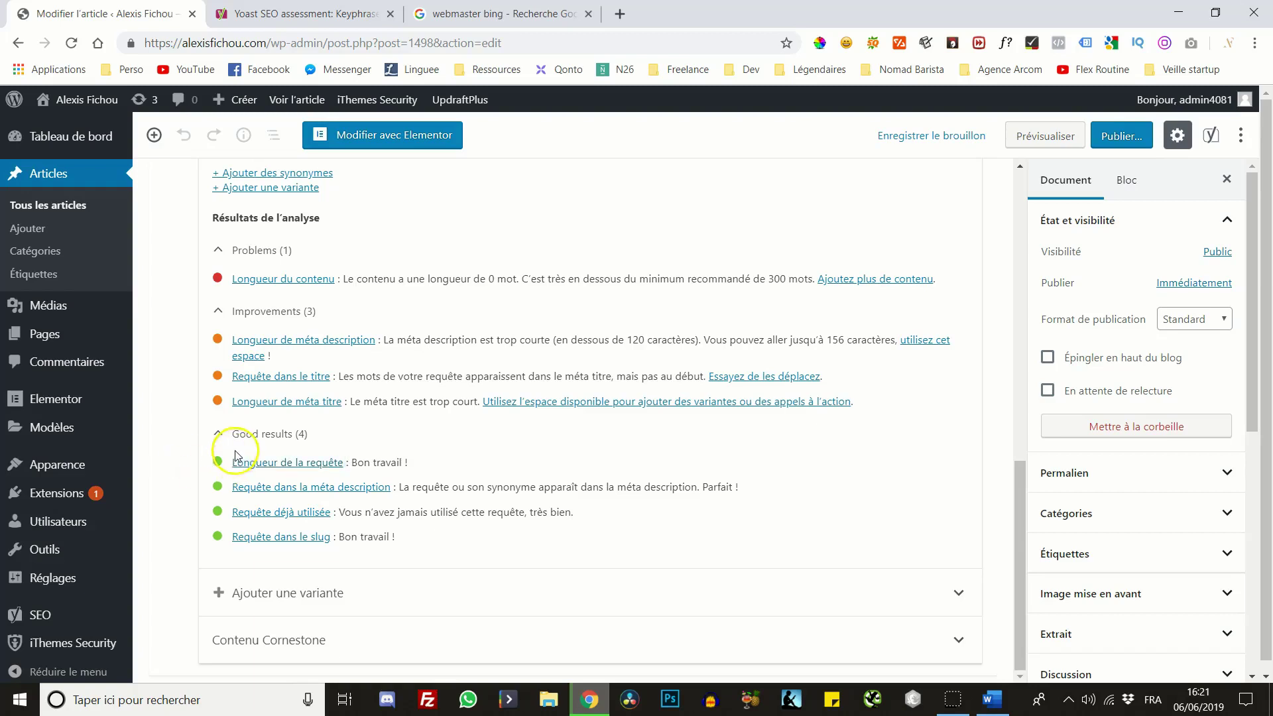
Collapse the Good results and Problems lists of the SEO analysis, along with the Requête cible section
left_click(250, 434)
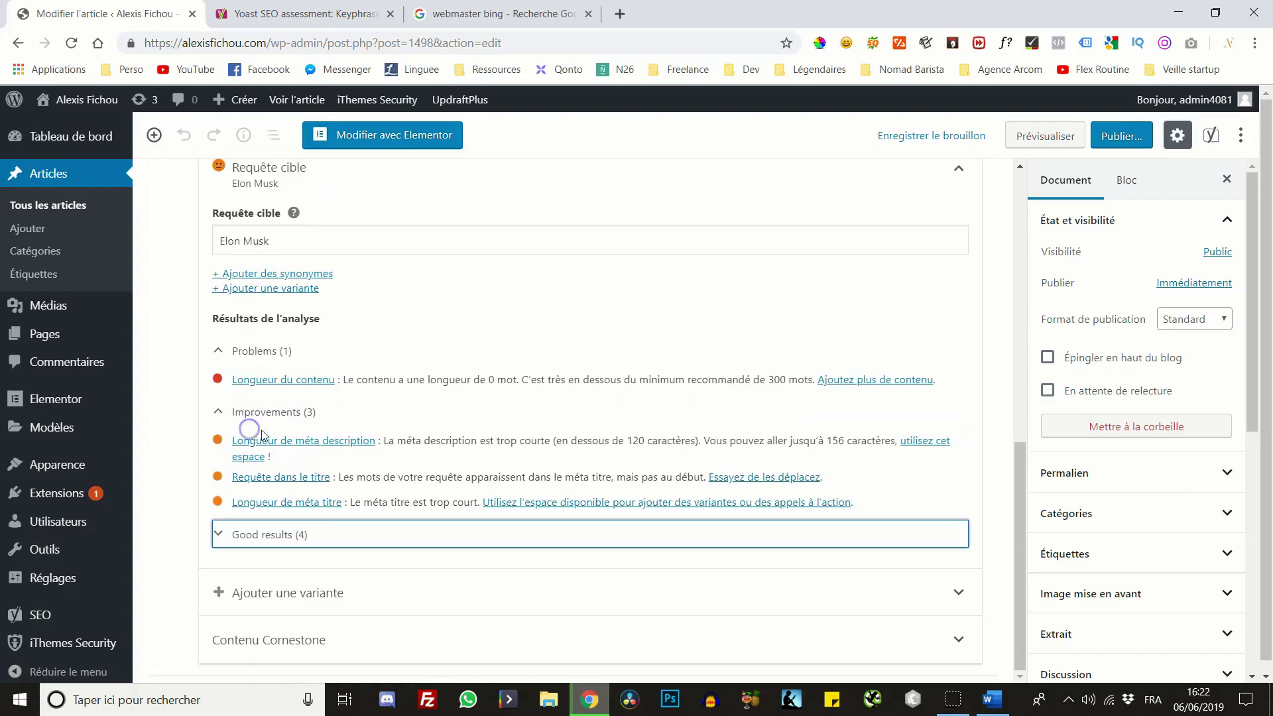
left_click(324, 364)
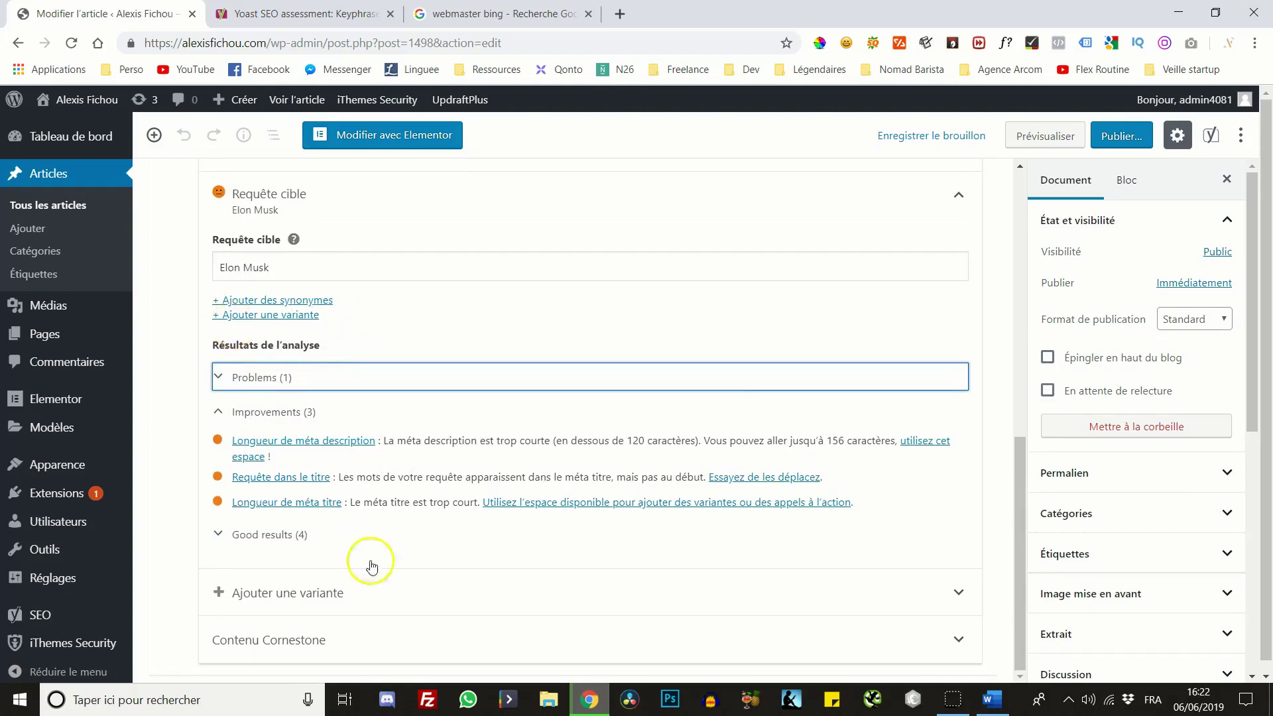
scroll(259, 378, "up", 6)
scroll(258, 378, "down", 4)
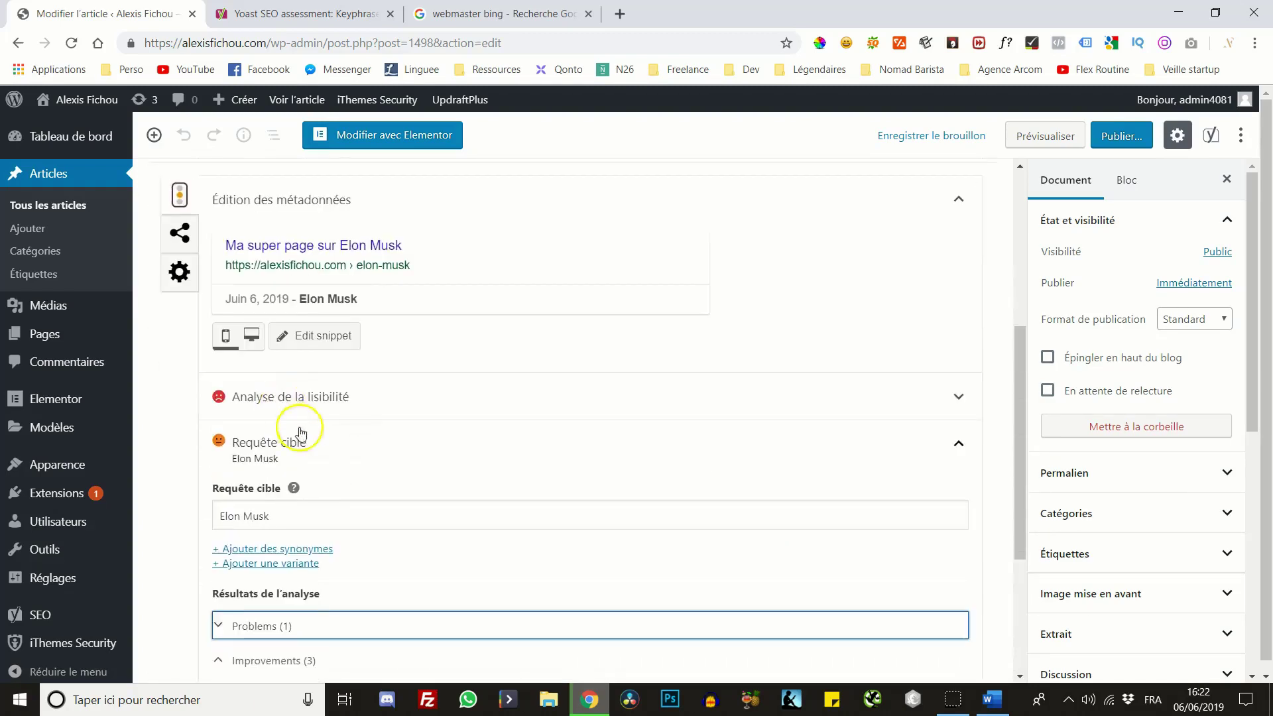
left_click(947, 441)
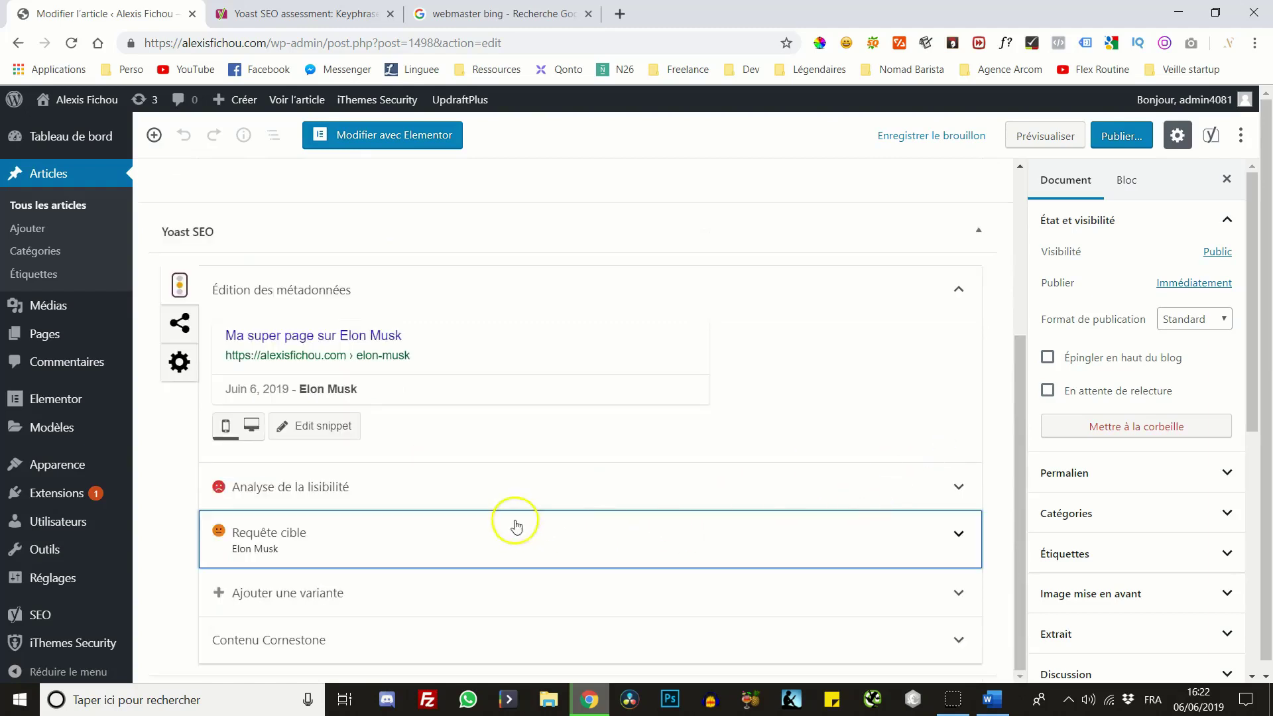
Expand the Analyse de la lisibilité section and write "Du contenu" as the article's body text
left_click(404, 483)
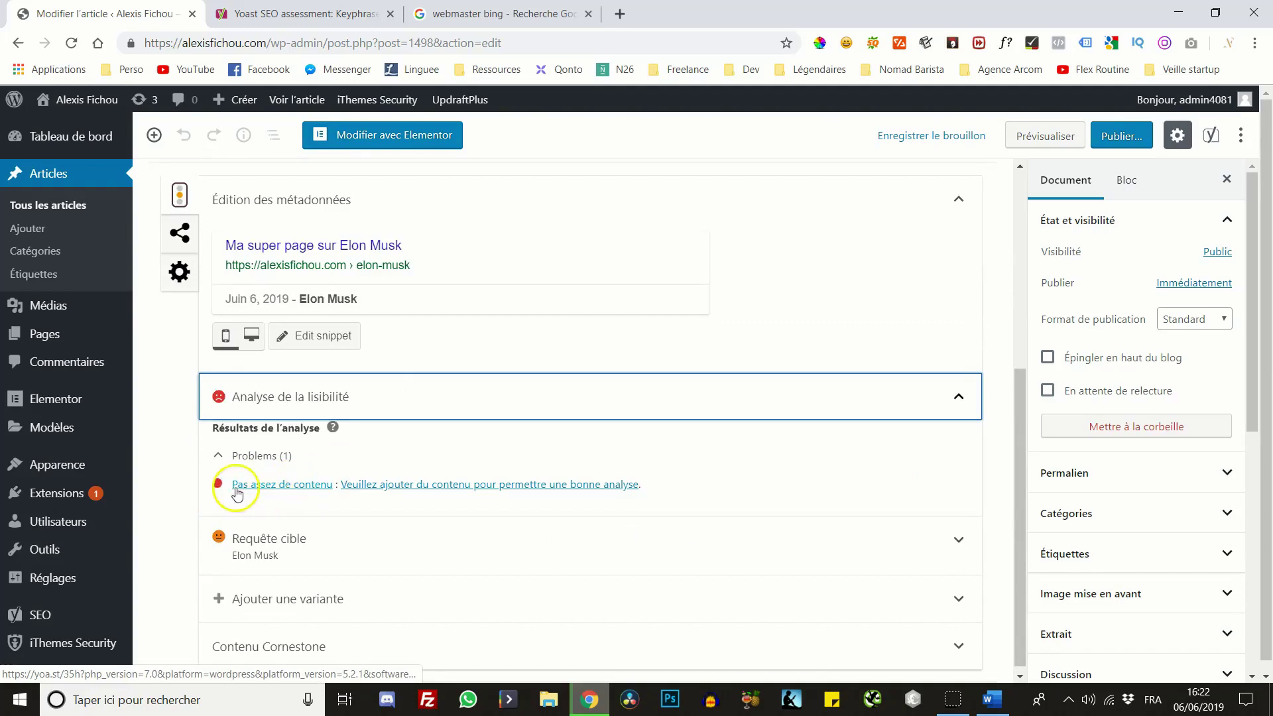
scroll(225, 466, "up", 5)
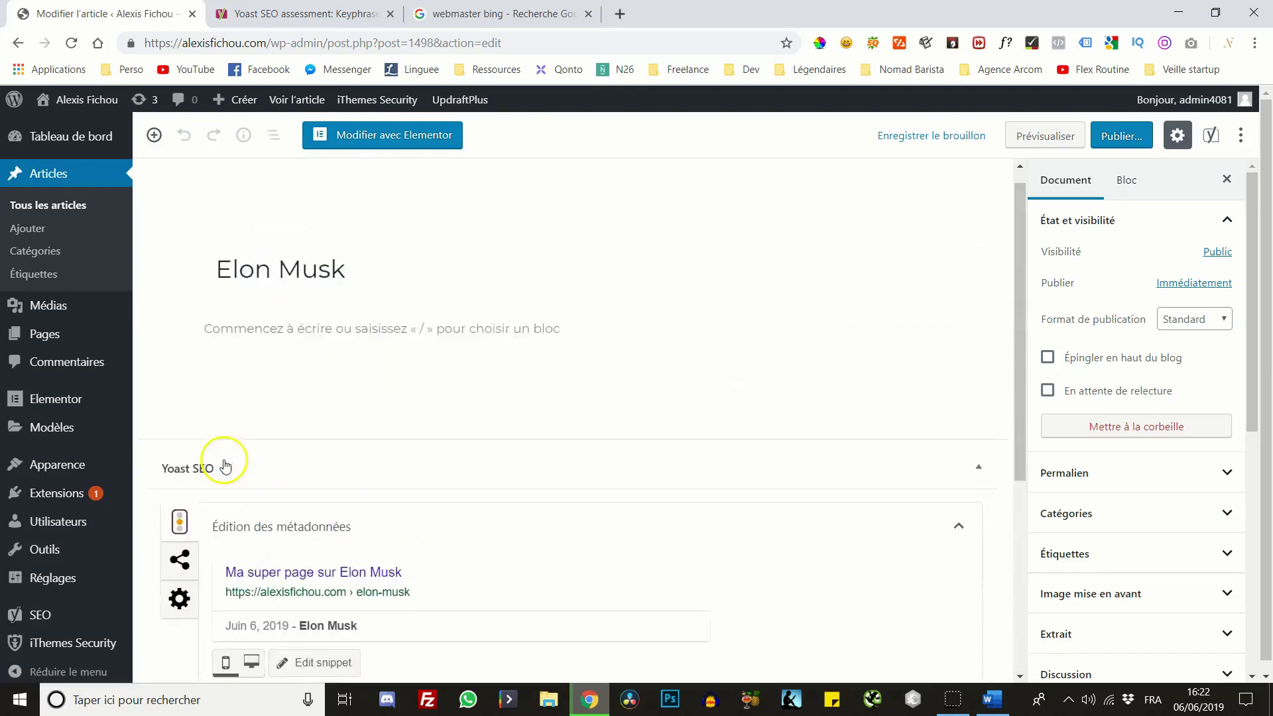
left_click(238, 352)
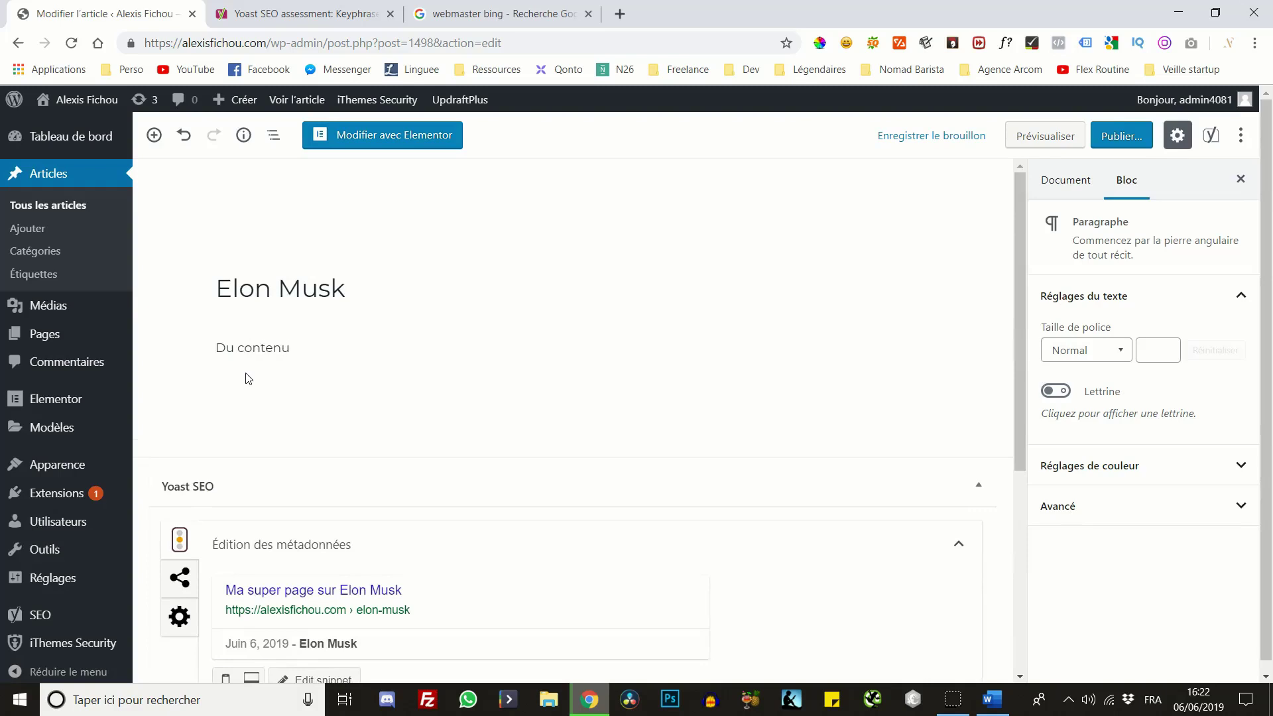
Review the problems, improvements and good results of the readability analysis, and collapse the section
scroll(248, 378, "down", 8)
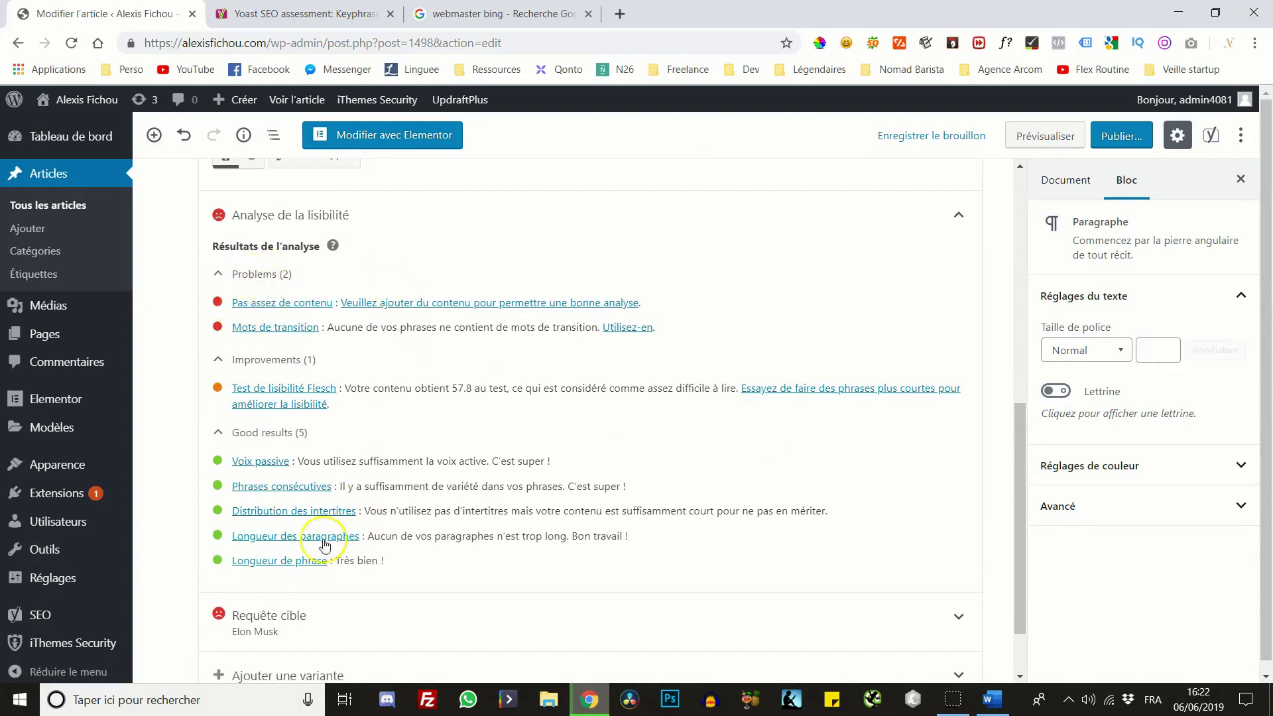
scroll(238, 345, "up", 1)
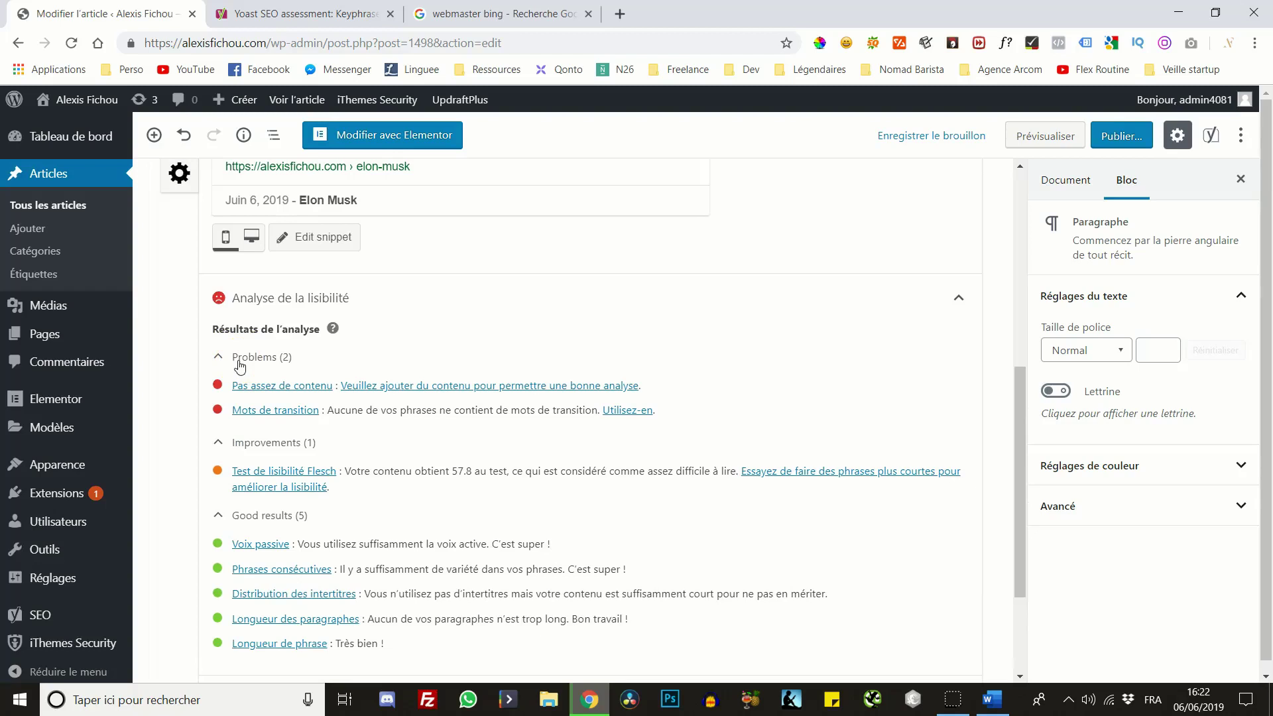
scroll(245, 372, "up", 3)
scroll(250, 378, "down", 3)
left_click(363, 304)
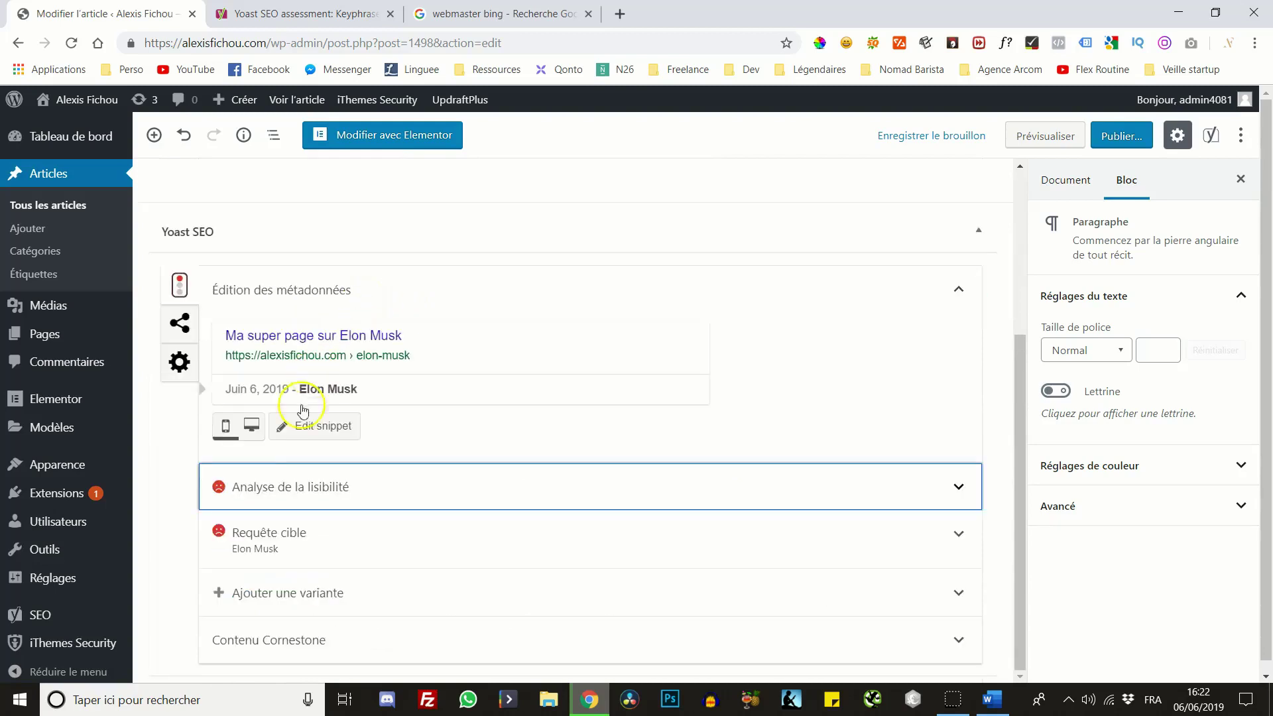
Check the Requête cible analysis for the new content, especially the listed problems, and collapse the section
left_click(320, 538)
scroll(318, 532, "down", 3)
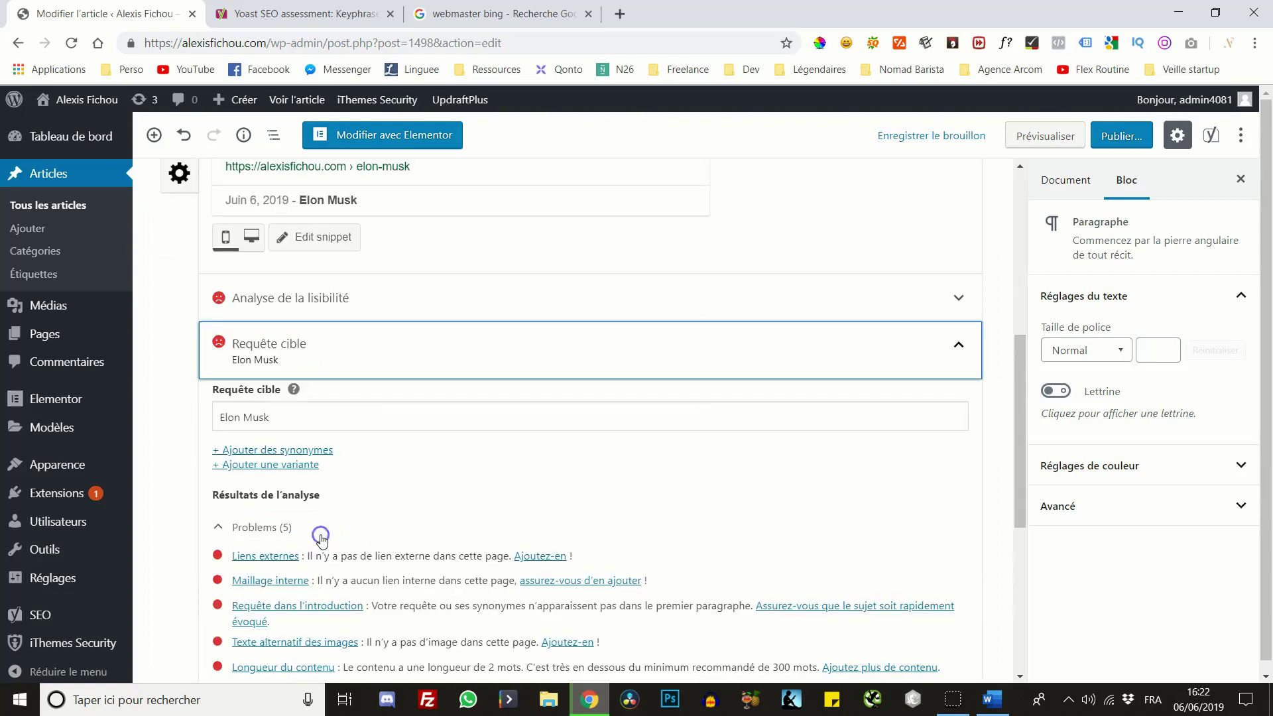
scroll(295, 353, "down", 1)
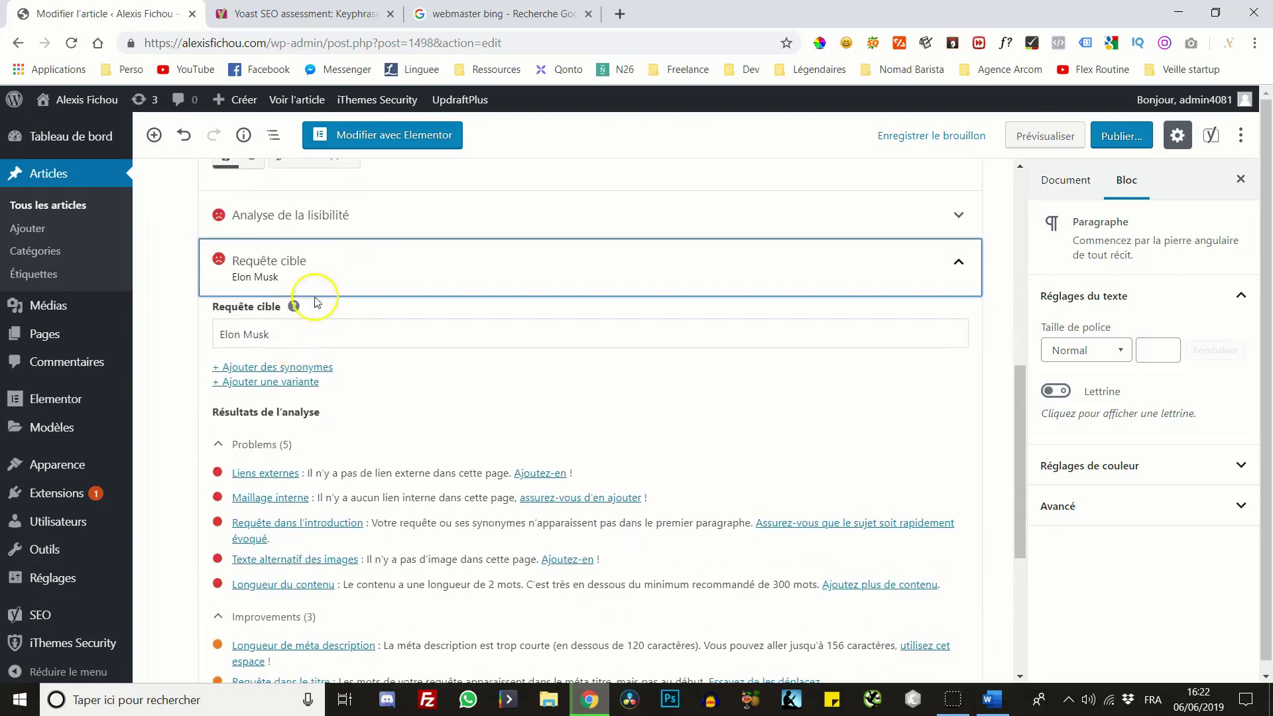
left_click(358, 270)
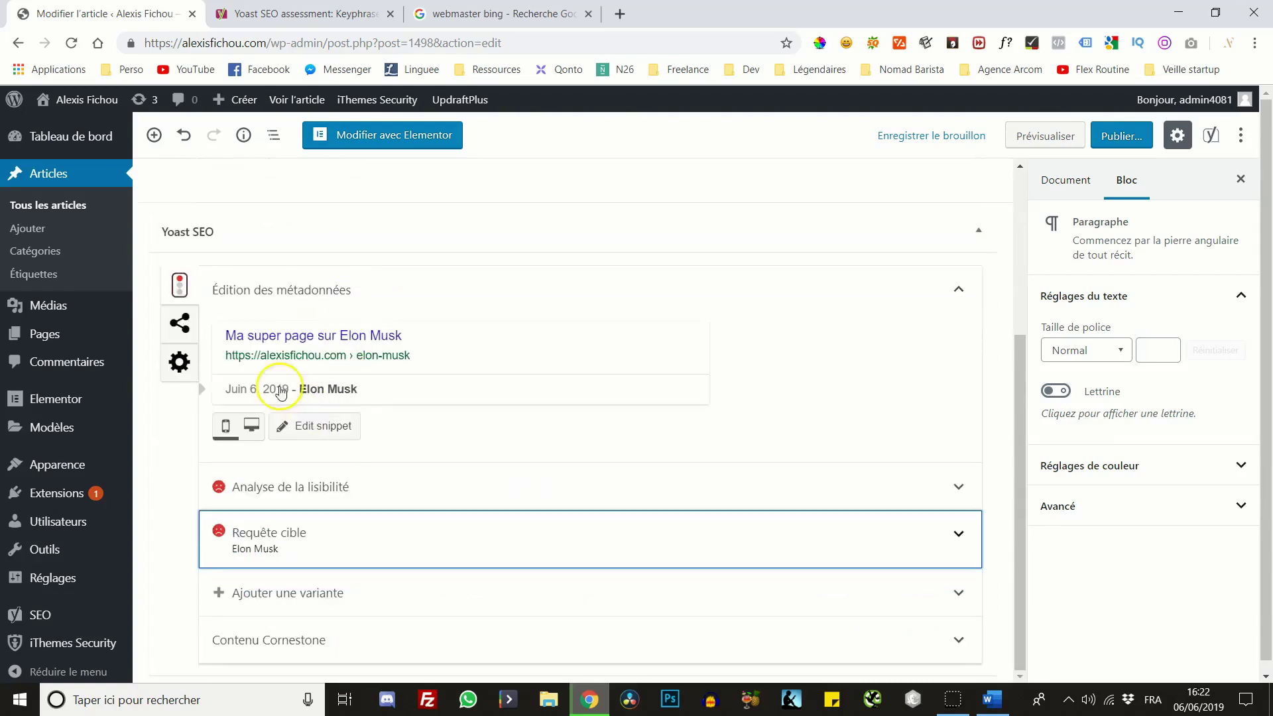
Examine the article's social sharing settings for Facebook: the title, description and image fields
left_click(182, 325)
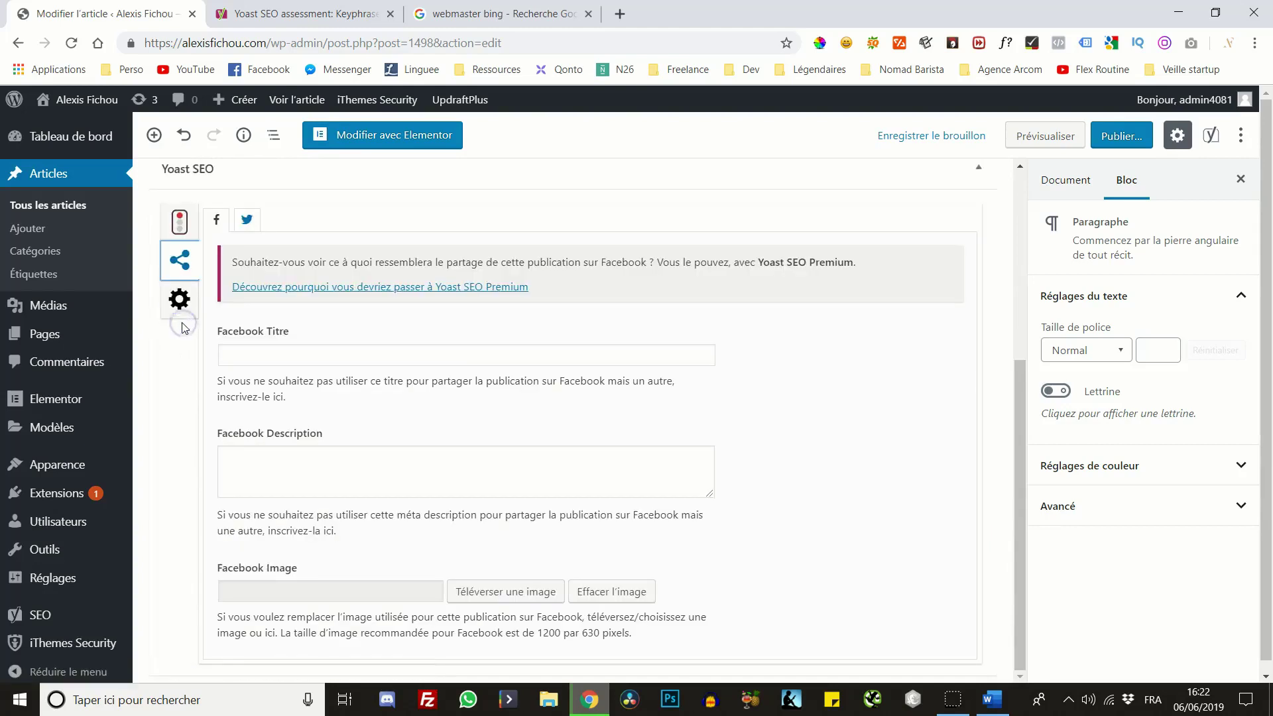
left_click(259, 353)
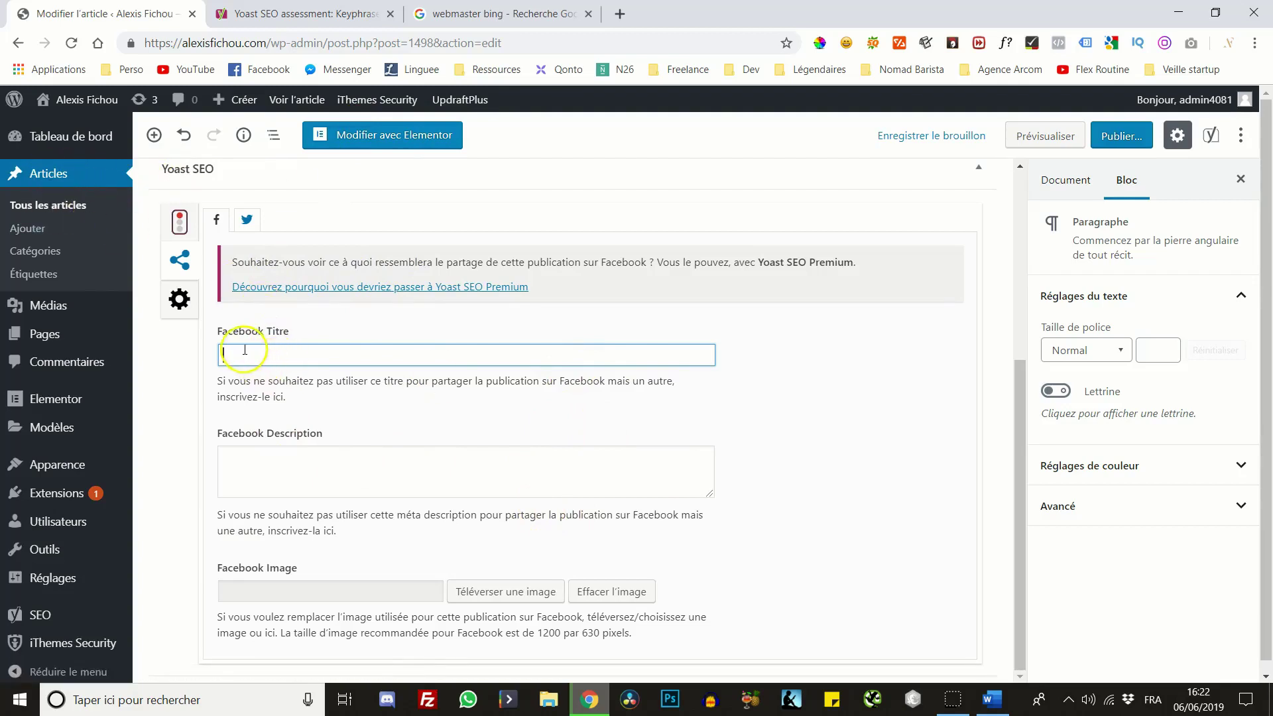
left_click(282, 467)
left_click(259, 352)
left_click(260, 453)
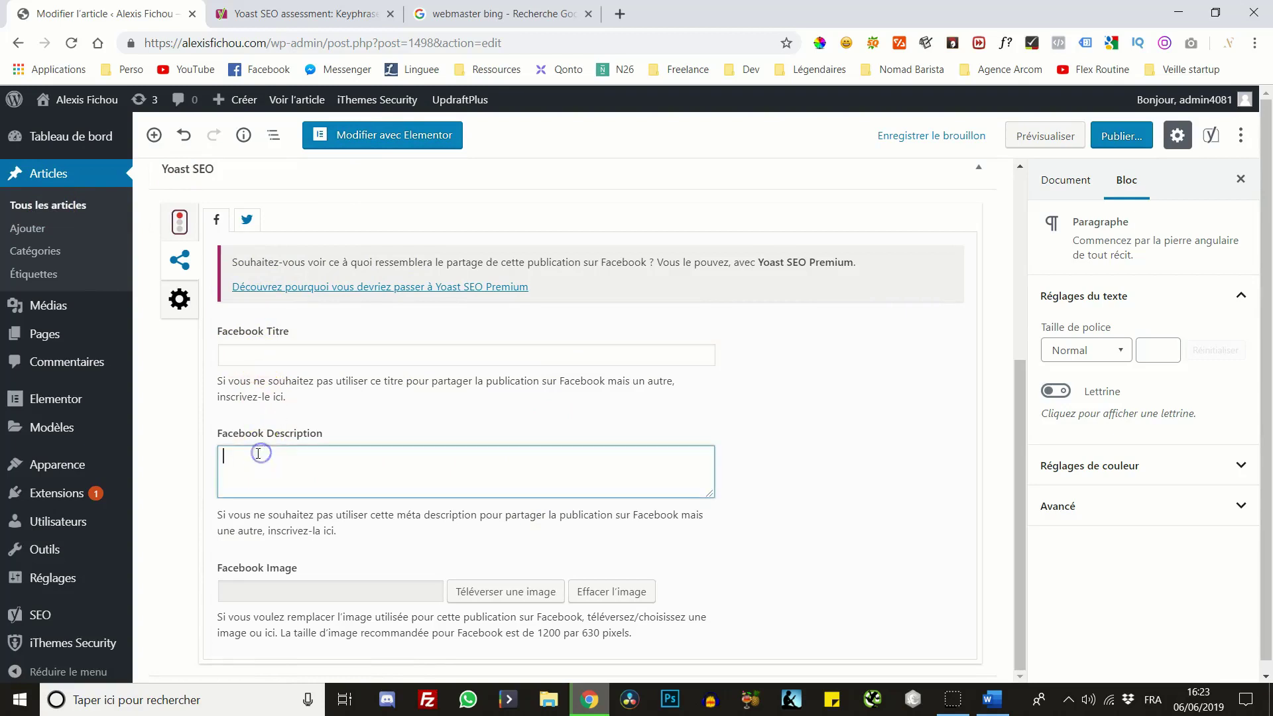
left_click(378, 586)
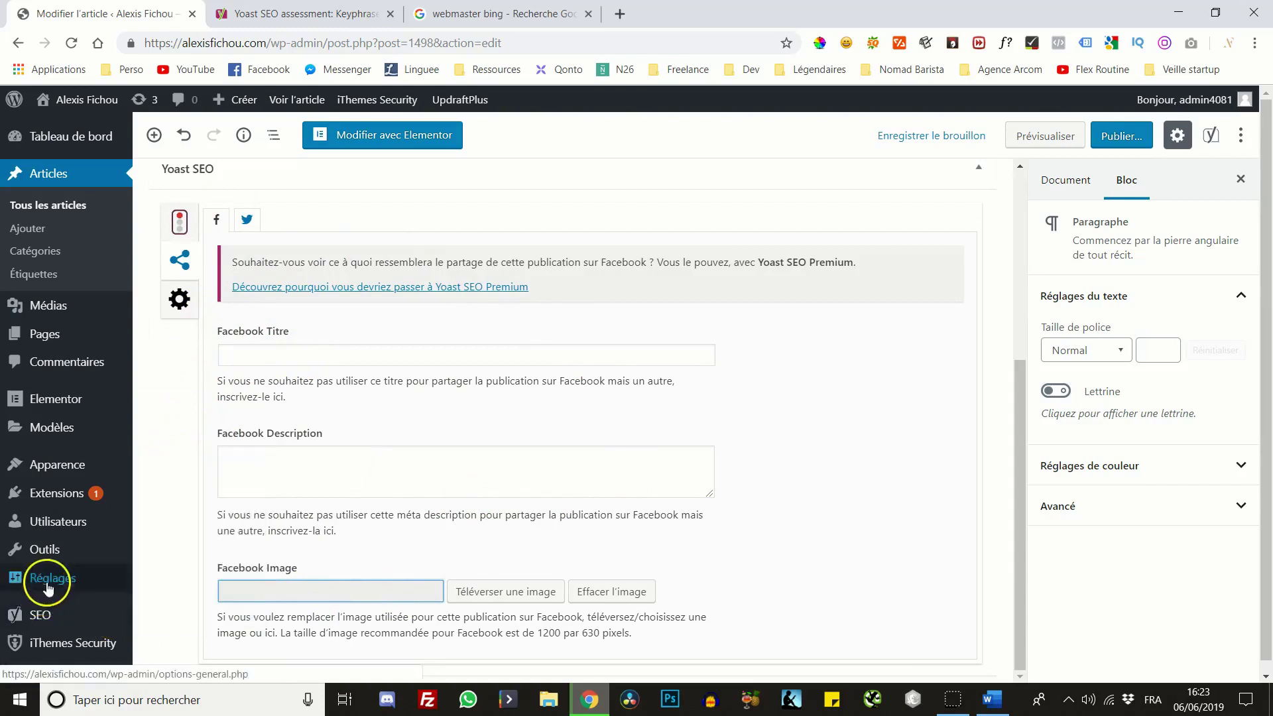
scroll(325, 401, "up", 4)
scroll(299, 382, "down", 4)
Display the article's advanced Yoast SEO settings and open Réglages généraux in a new tab beside the article's tab
left_click(180, 299)
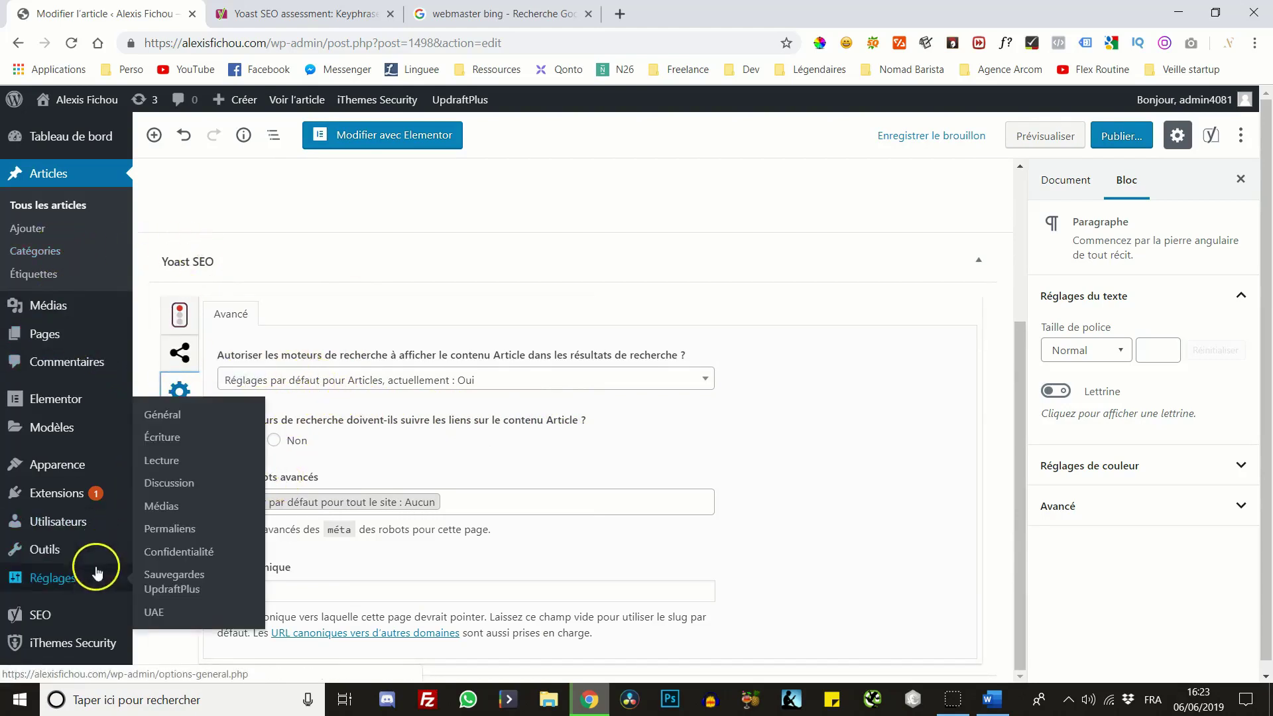
mouse_move(62, 499)
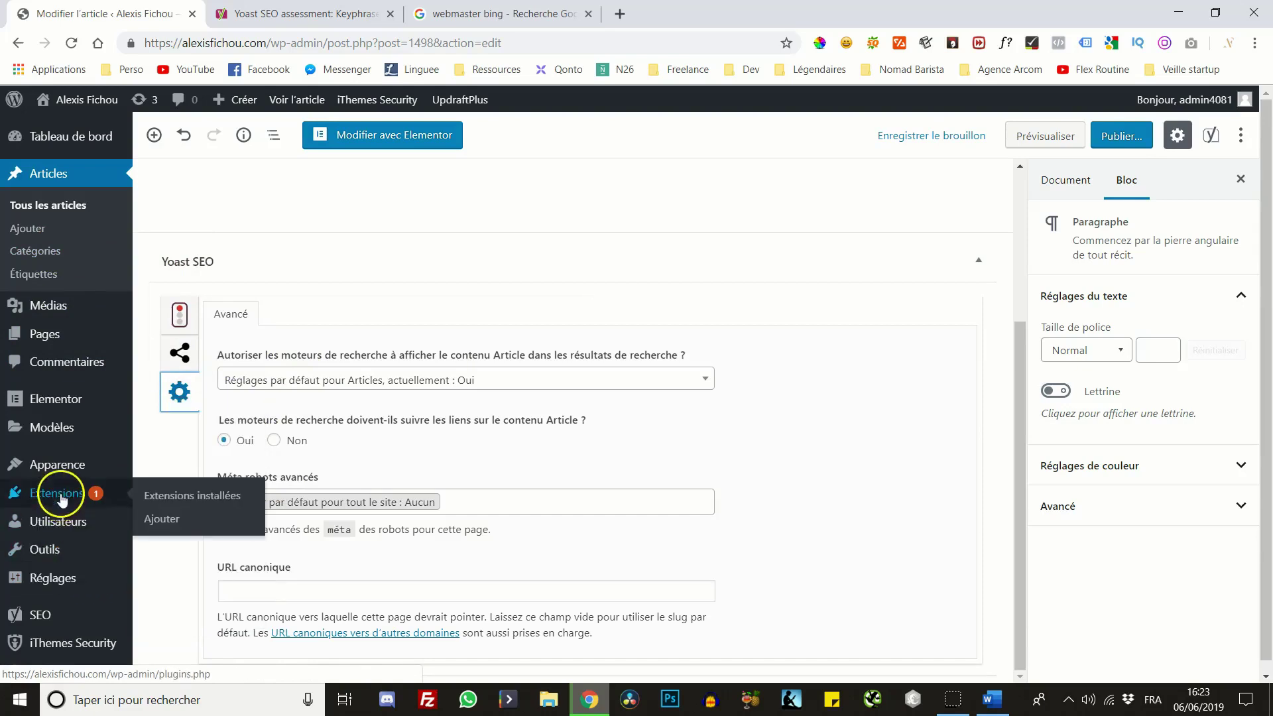
mouse_move(88, 619)
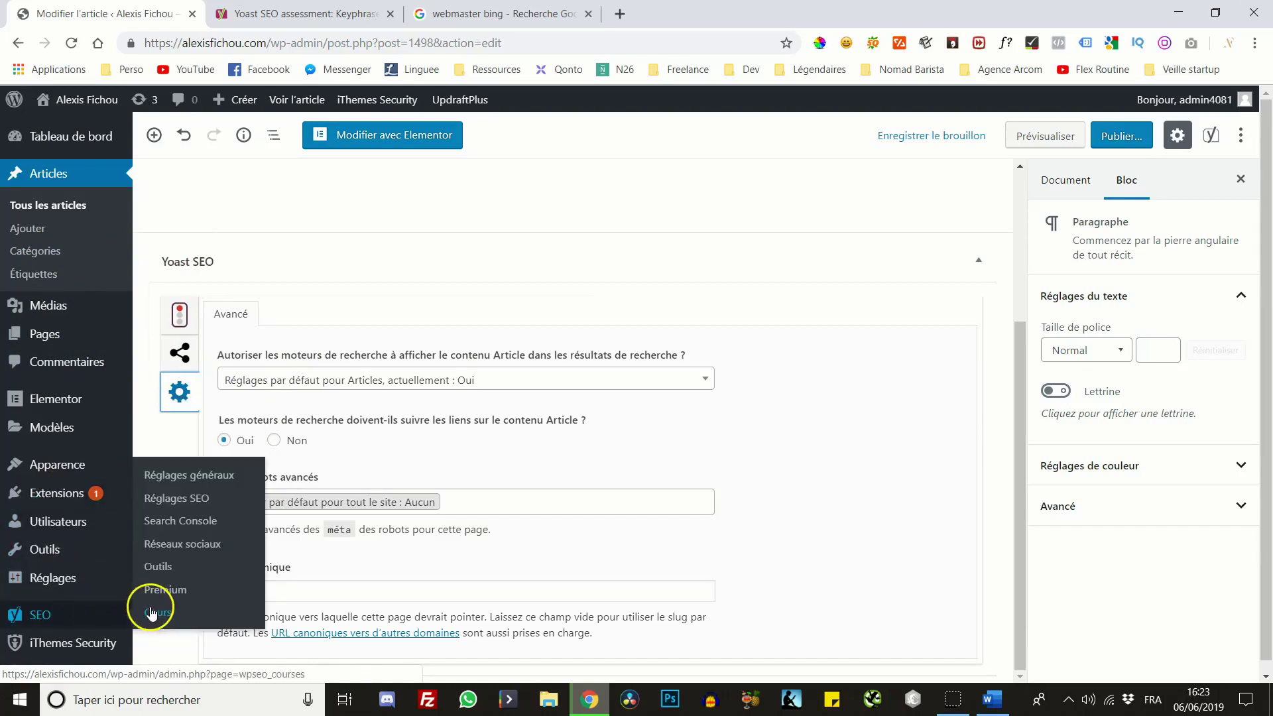
right_click(192, 475)
left_click(266, 486)
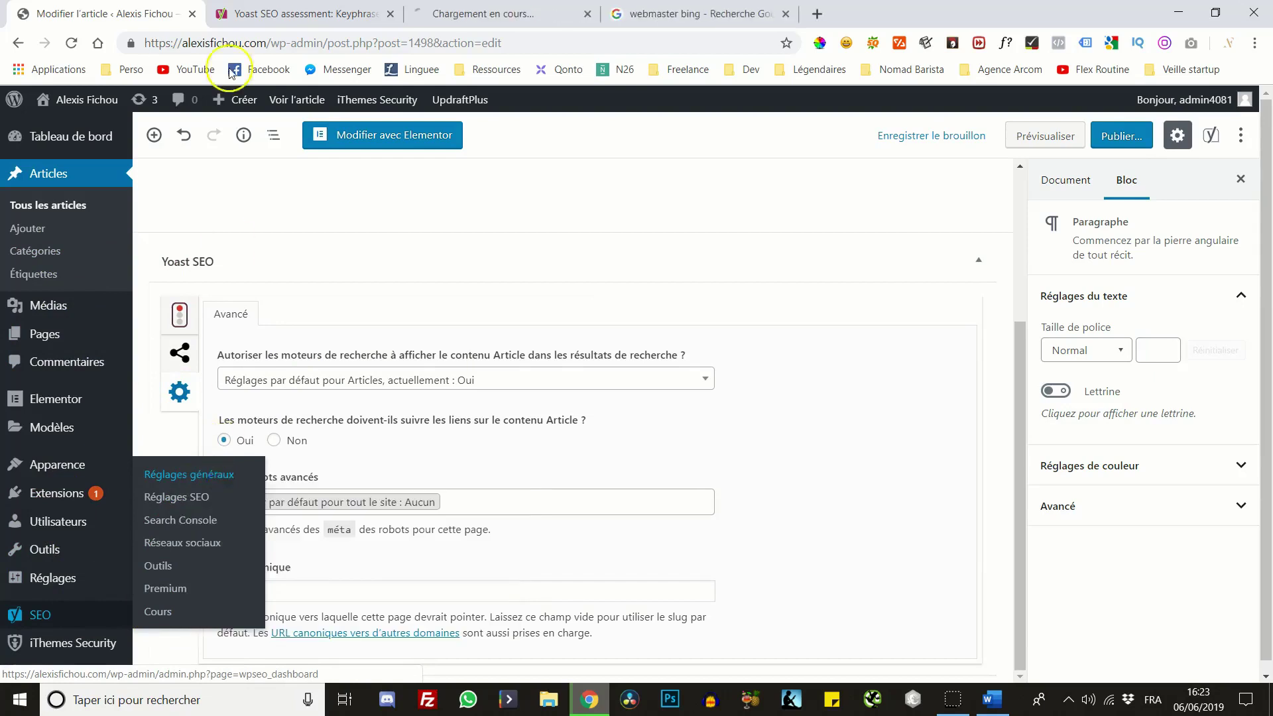
left_click_drag(481, 14, 298, 13)
left_click(141, 14)
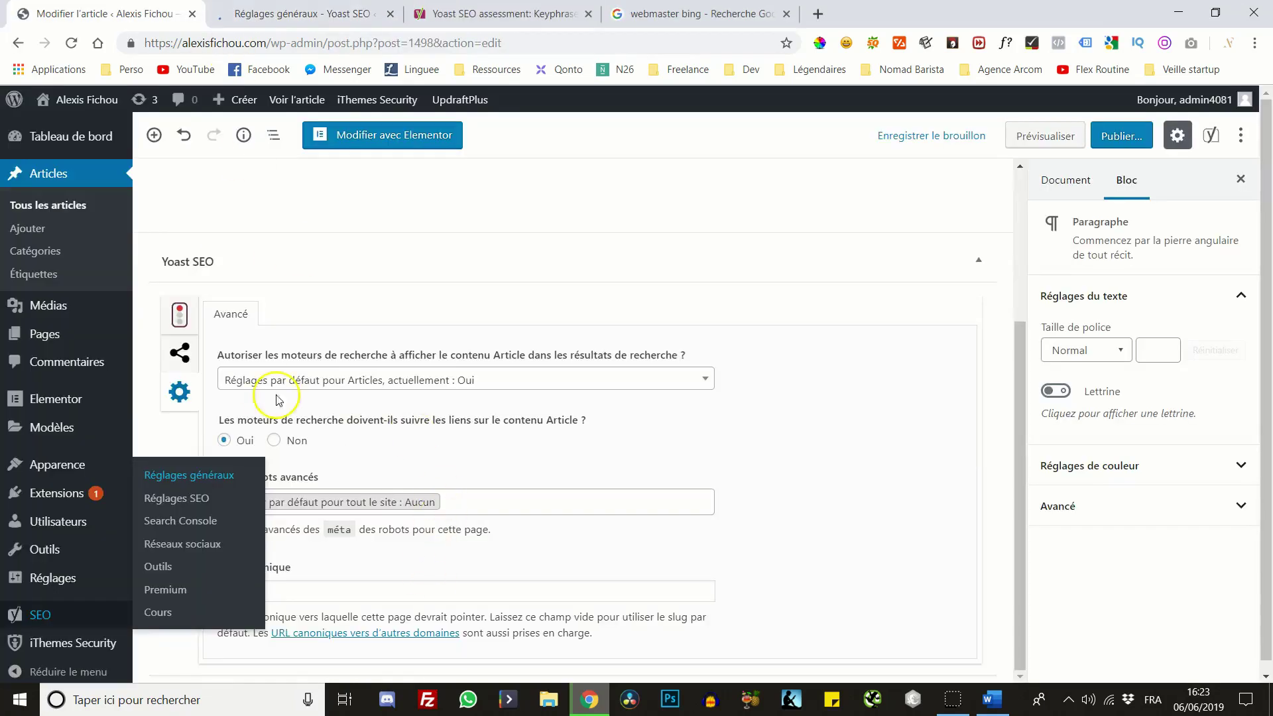
left_click(1025, 297)
scroll(1009, 458, "up", 3)
scroll(1008, 458, "down", 3)
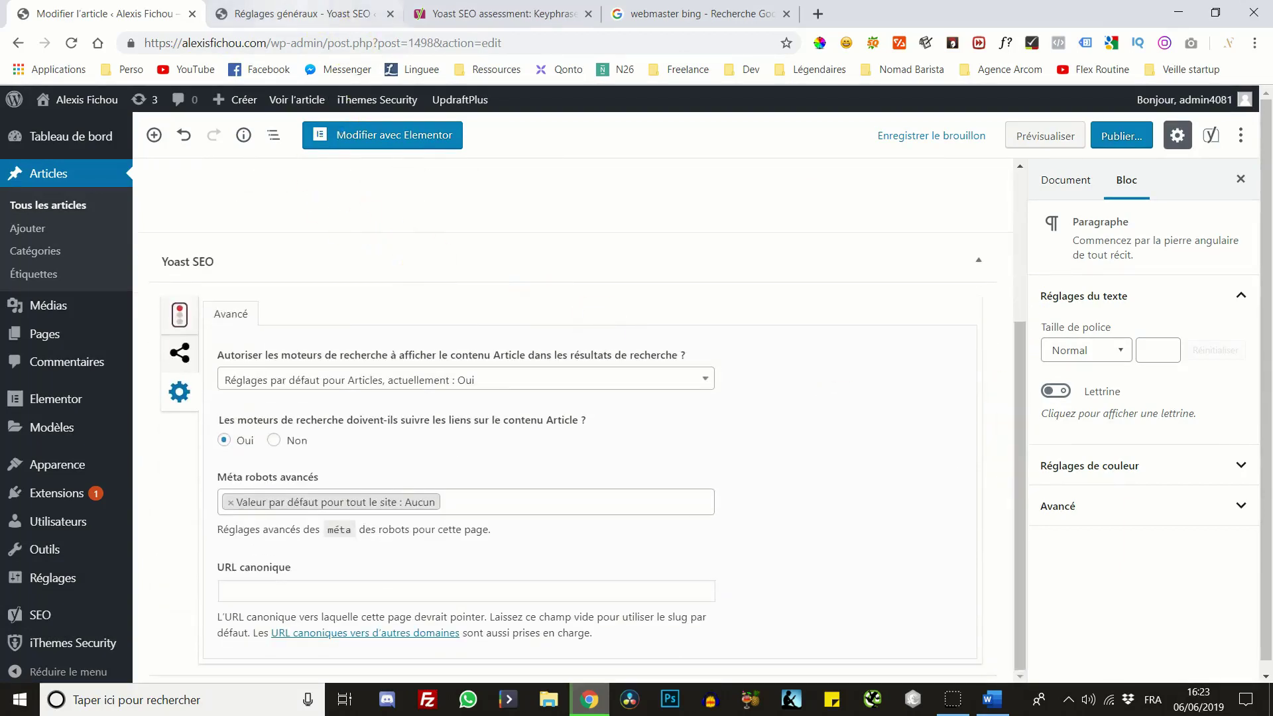
Switch to the Réglages généraux page and look over its dashboard of problems and notifications
left_click(305, 14)
scroll(240, 441, "down", 3)
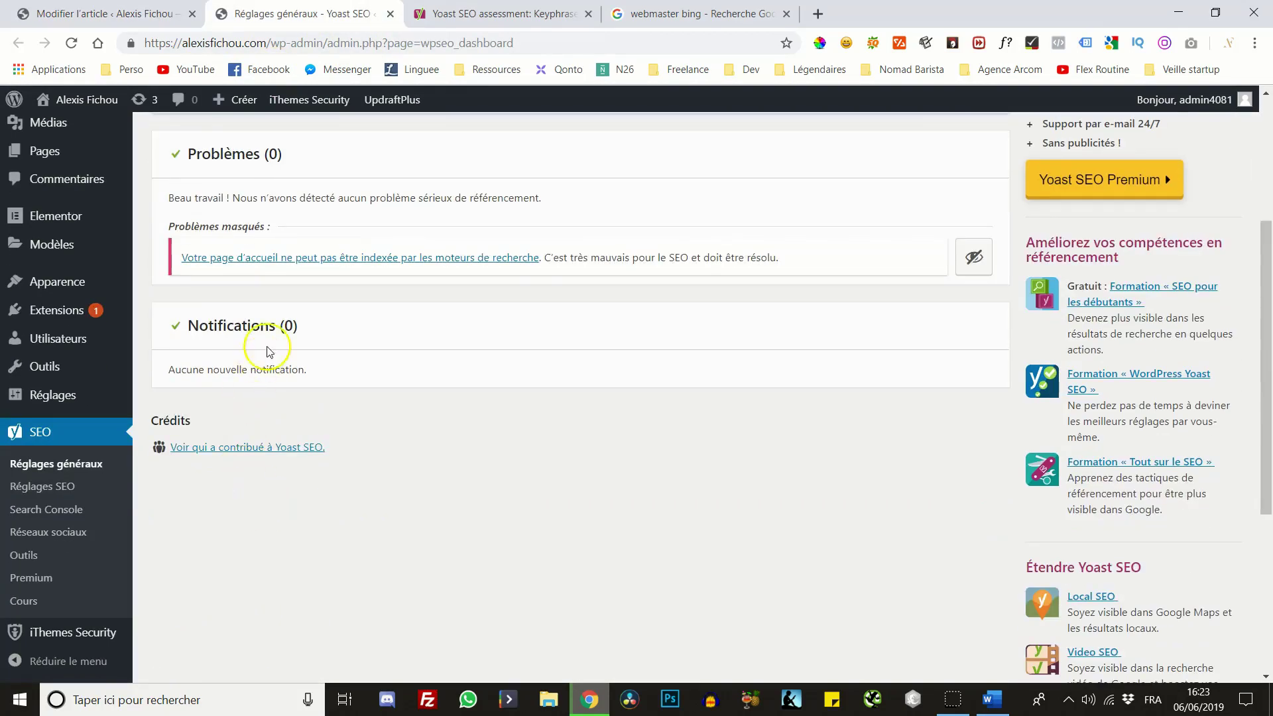
scroll(269, 352, "up", 3)
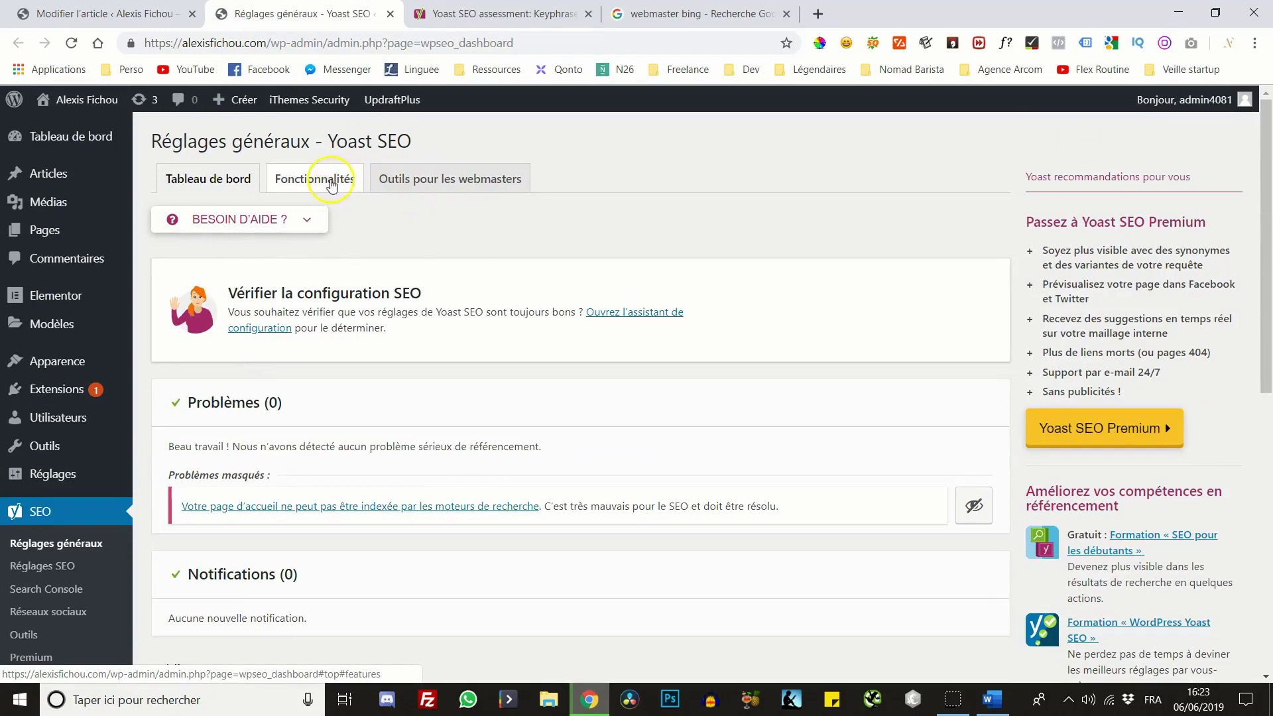
In the Yoast SEO Fonctionnalités settings, set "Sécurité : pas de réglages avancés pour les auteurs" to Activé
left_click(332, 185)
scroll(313, 241, "down", 3)
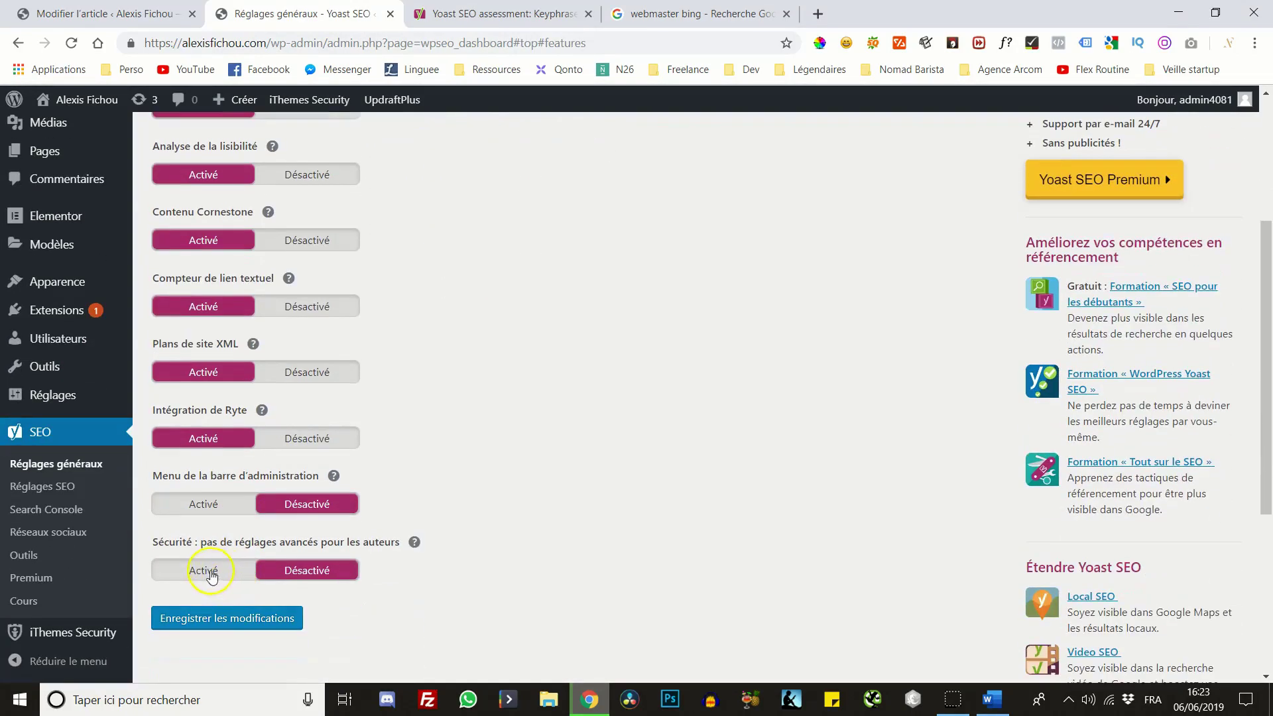
left_click(206, 571)
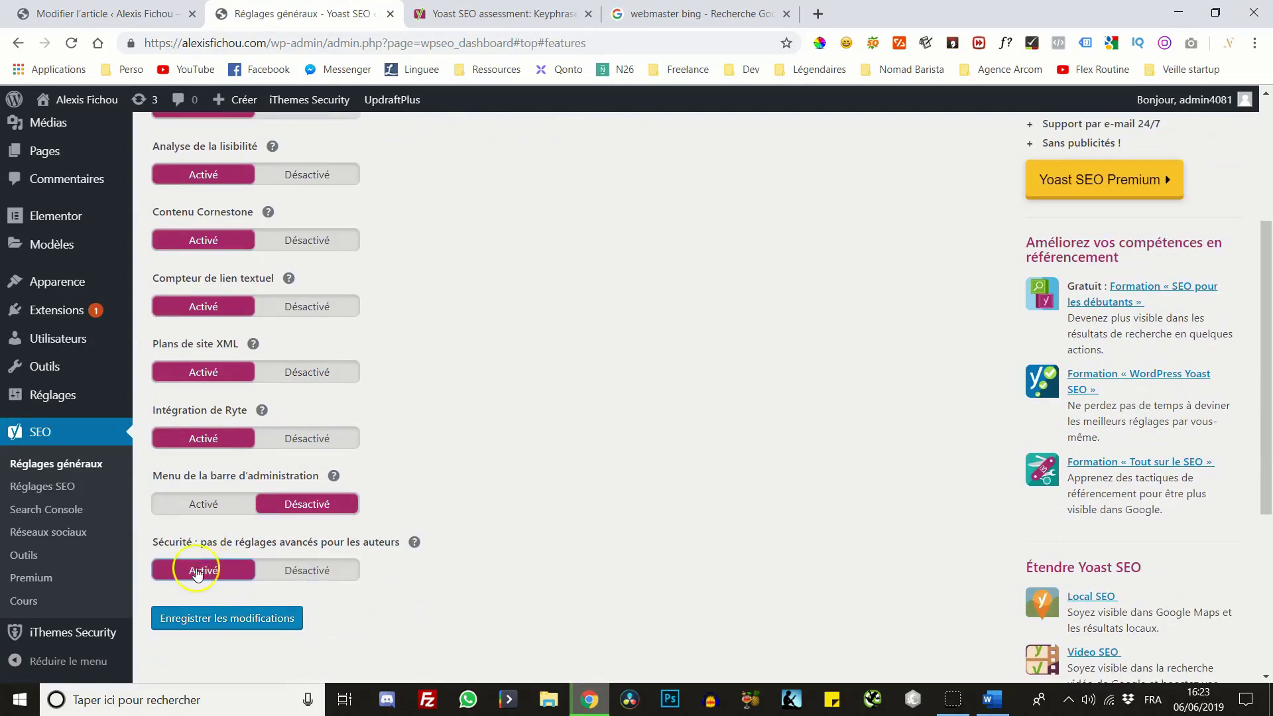
left_click(250, 572)
In the article's advanced Yoast SEO settings, set both display in search results and following of links to Non
left_click(169, 14)
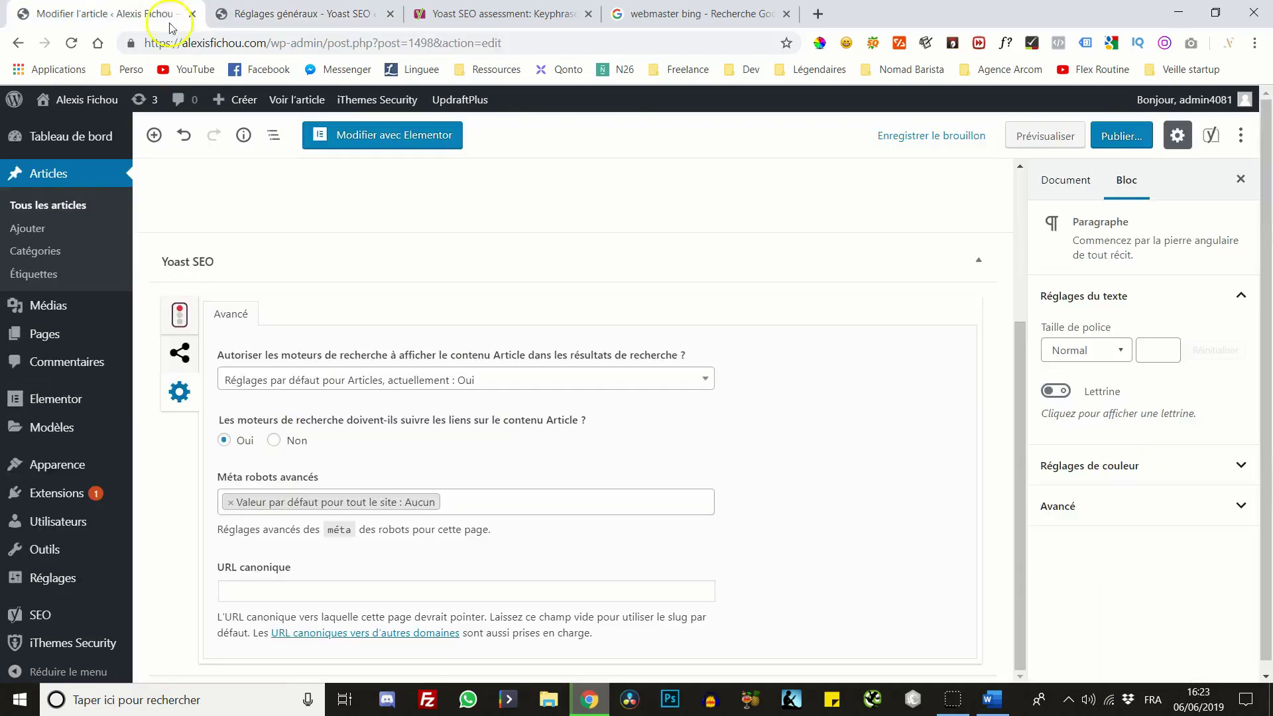
left_click(265, 380)
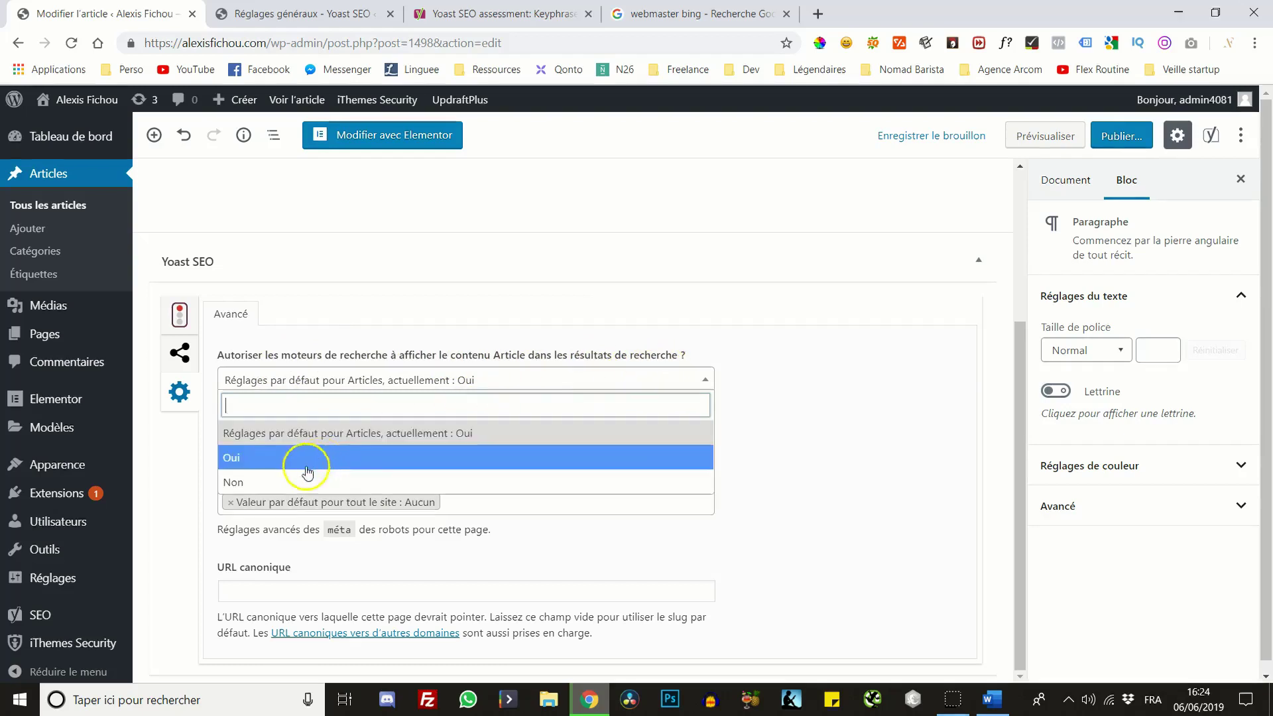
left_click(242, 483)
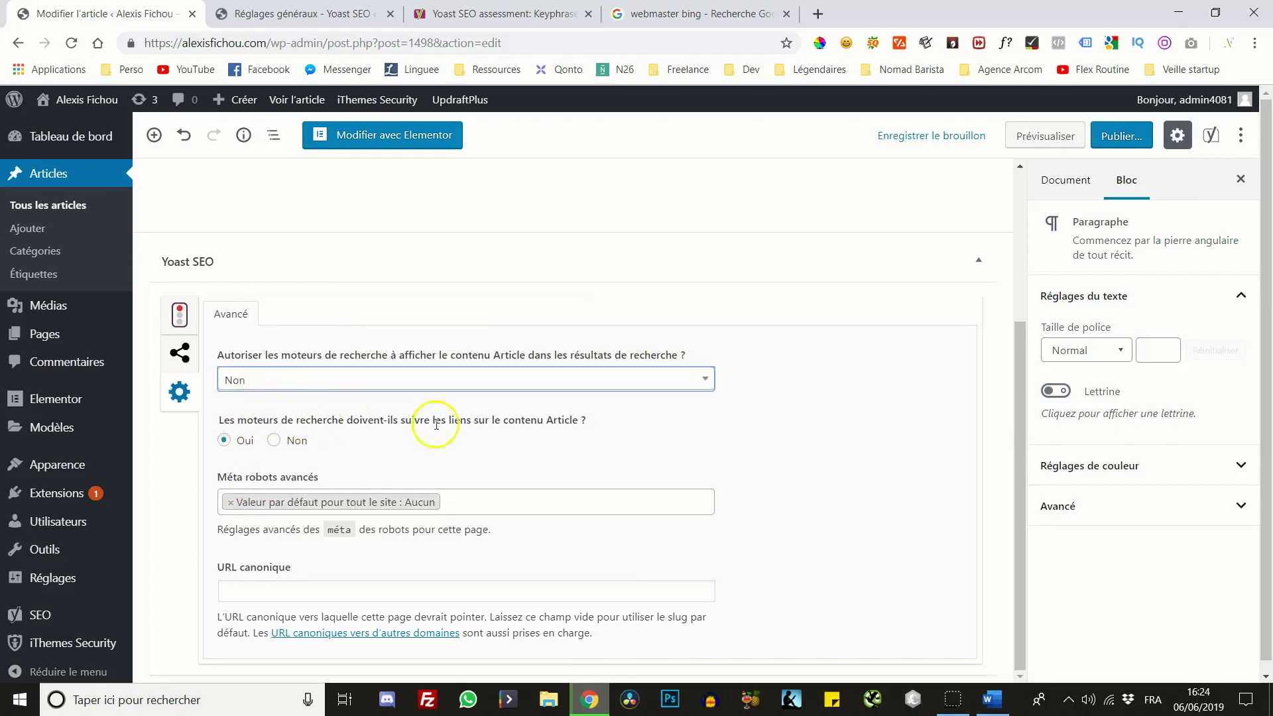
left_click(273, 441)
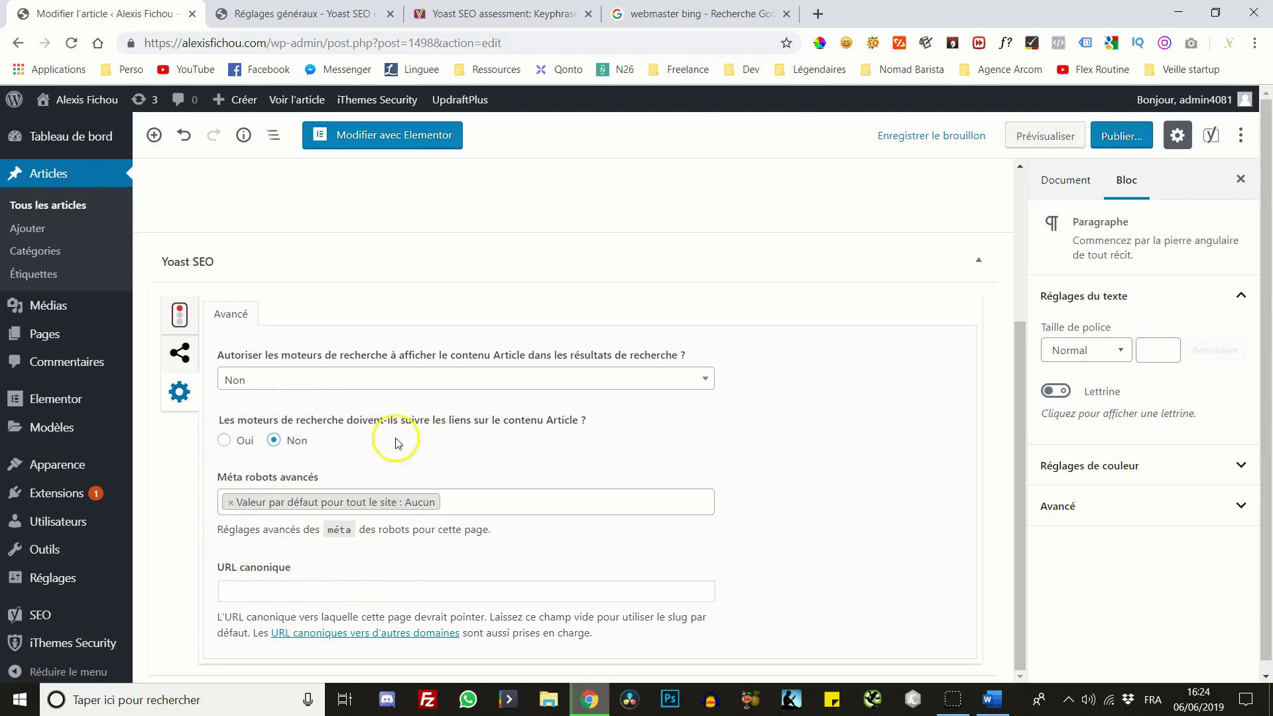
Review the choices for displaying the article in search results and collapse the Yoast SEO section
scroll(206, 377, "up", 1)
scroll(206, 376, "up", 1)
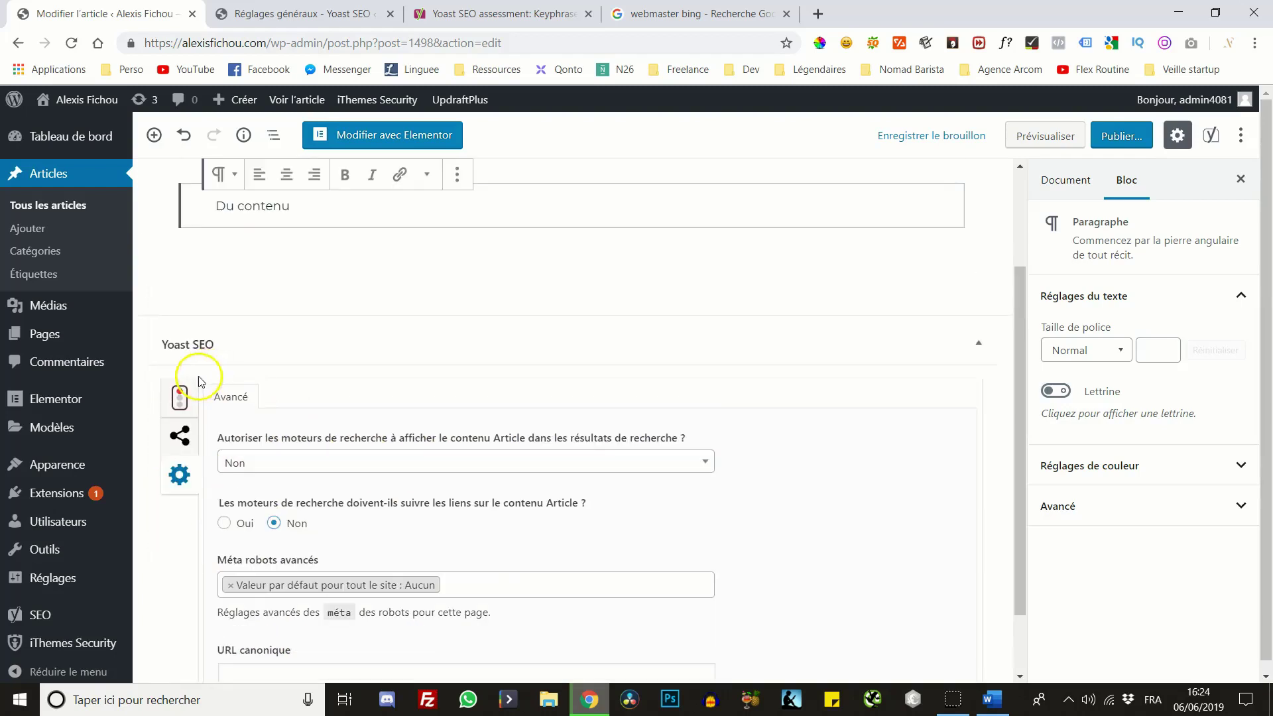
scroll(279, 420, "down", 1)
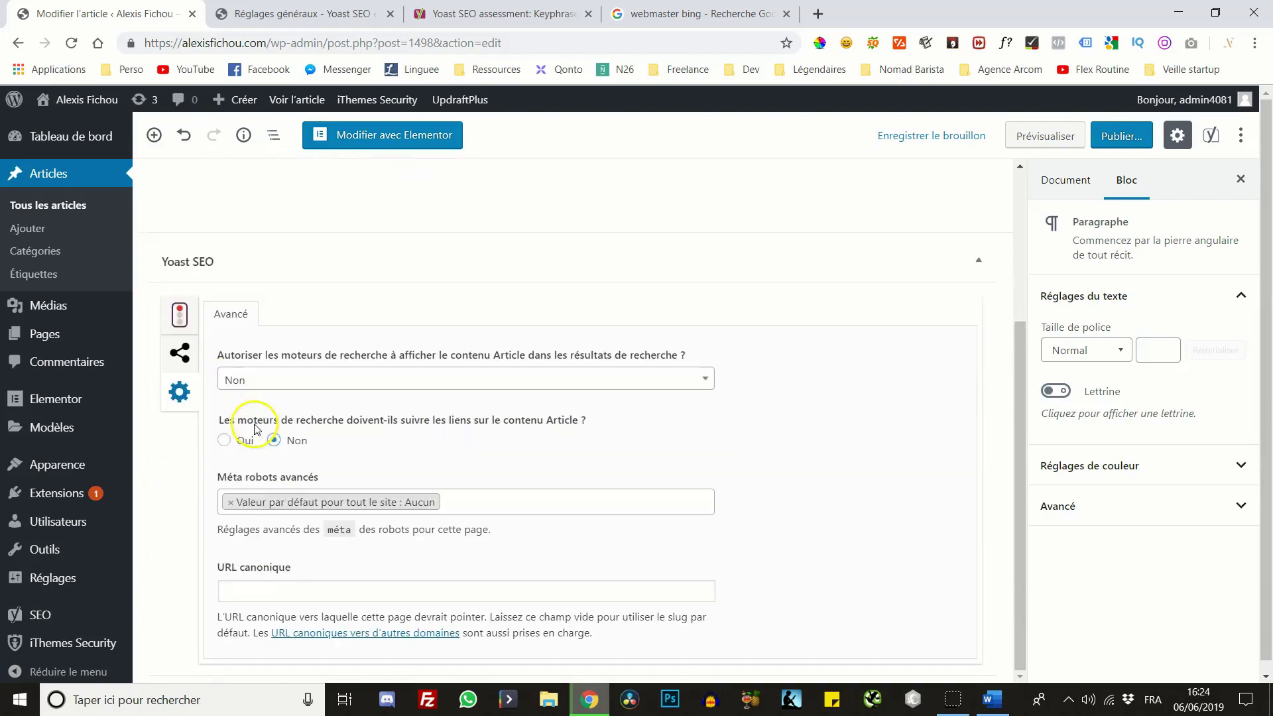
left_click(245, 383)
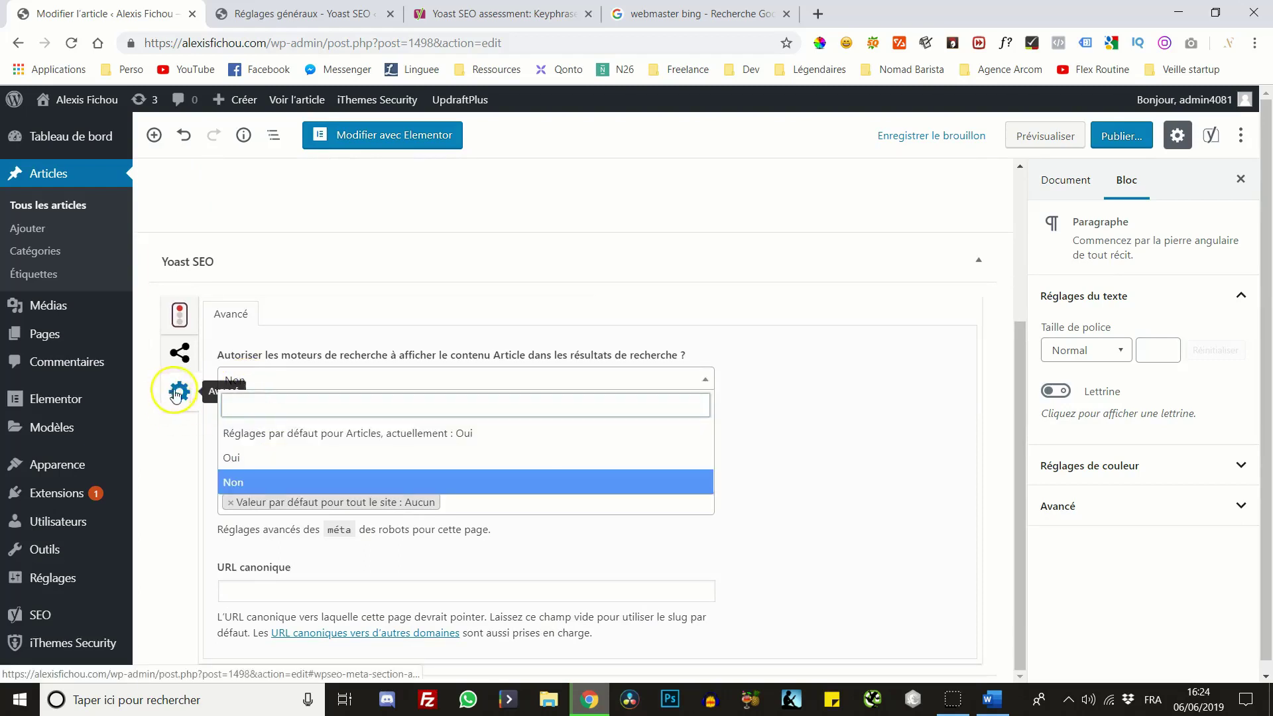
scroll(312, 264, "up", 5)
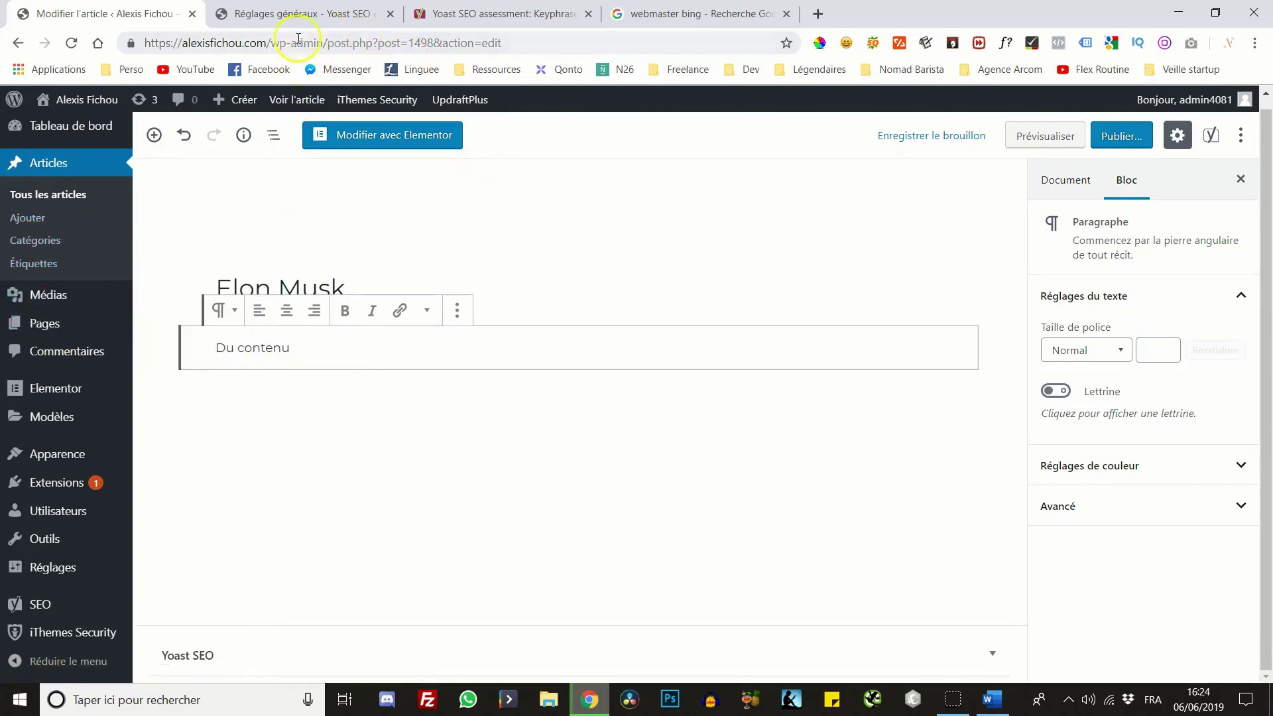
Return to the Réglages généraux page and review its Tableau de bord, including the problems, notifications and credits
left_click(301, 13)
scroll(452, 433, "up", 4)
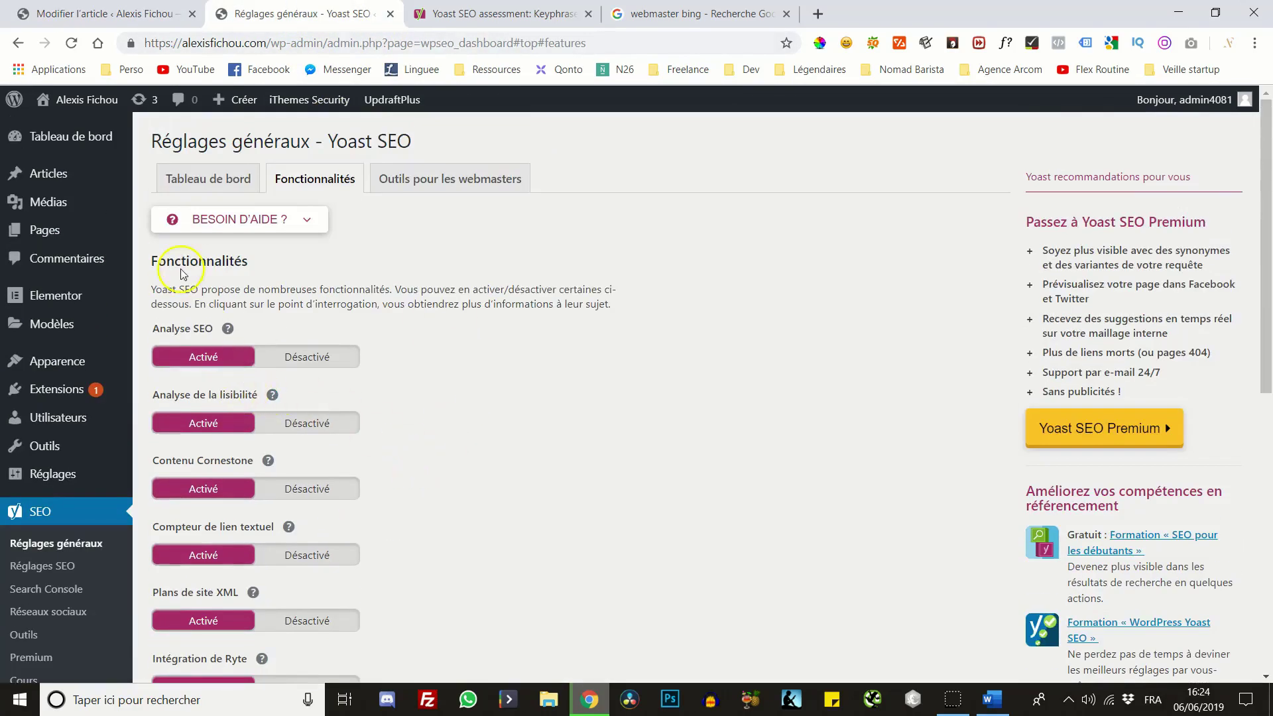
left_click(190, 177)
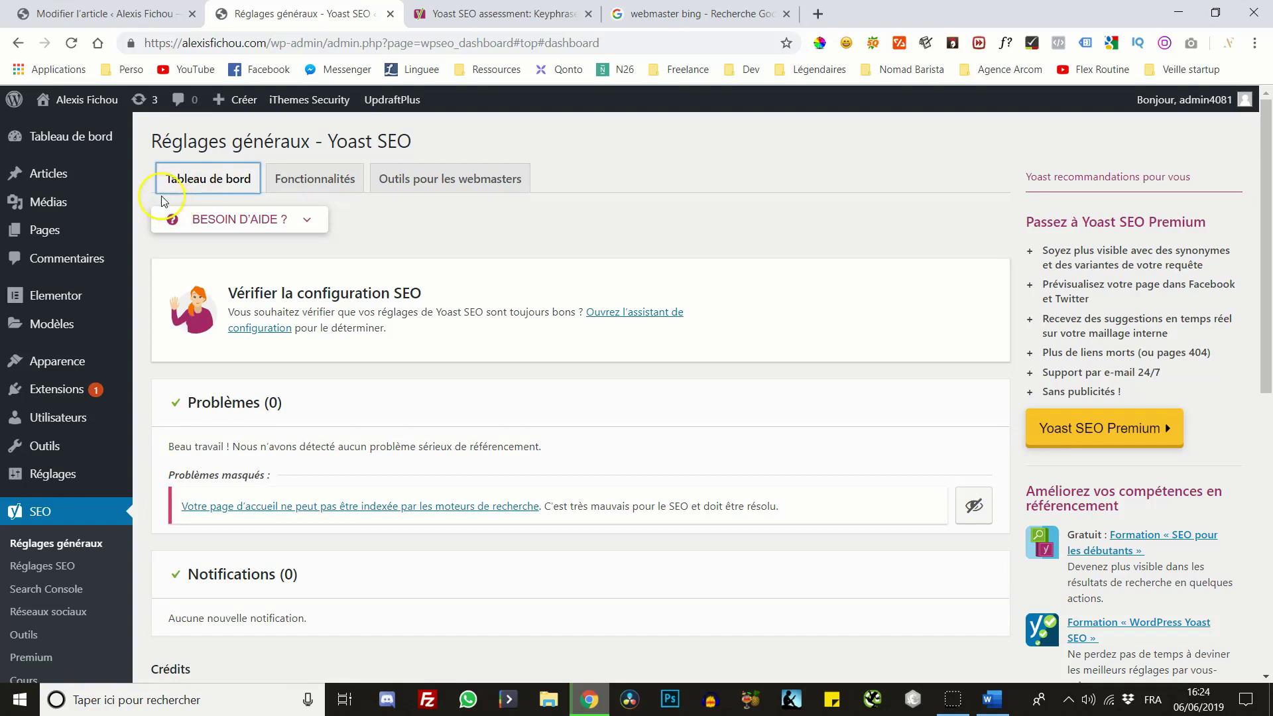
left_click(592, 152)
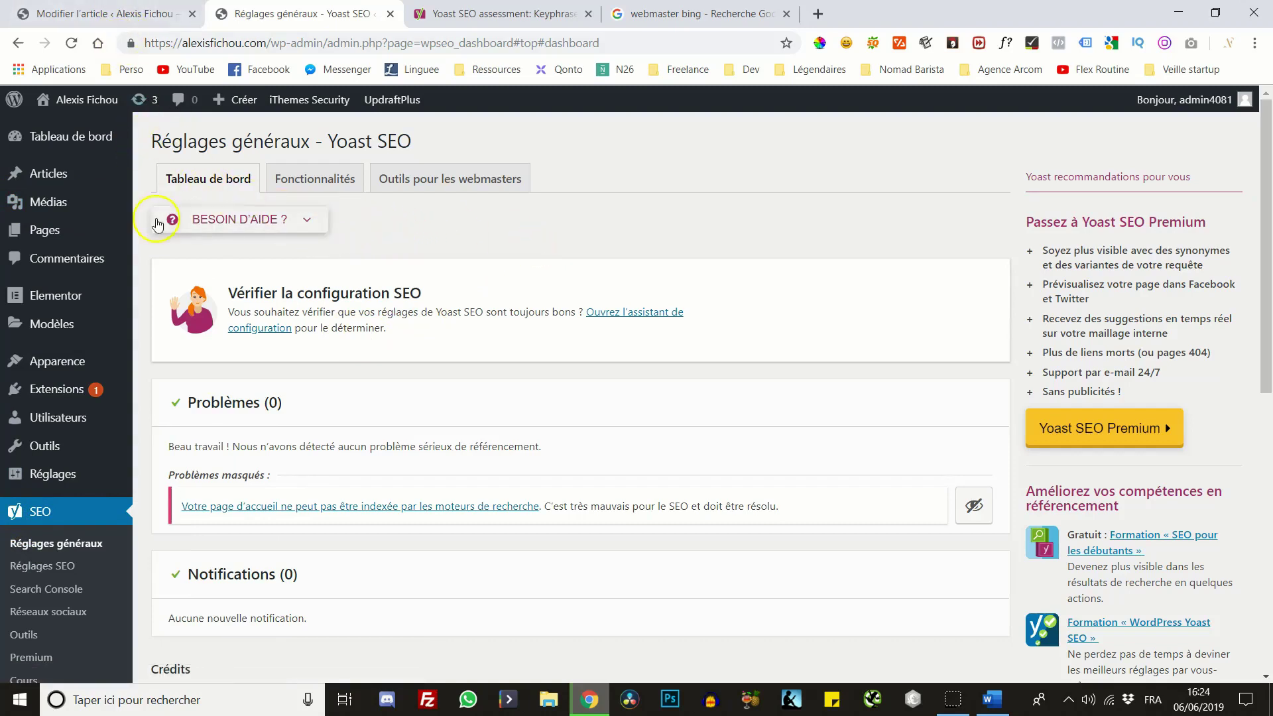
scroll(351, 420, "down", 4)
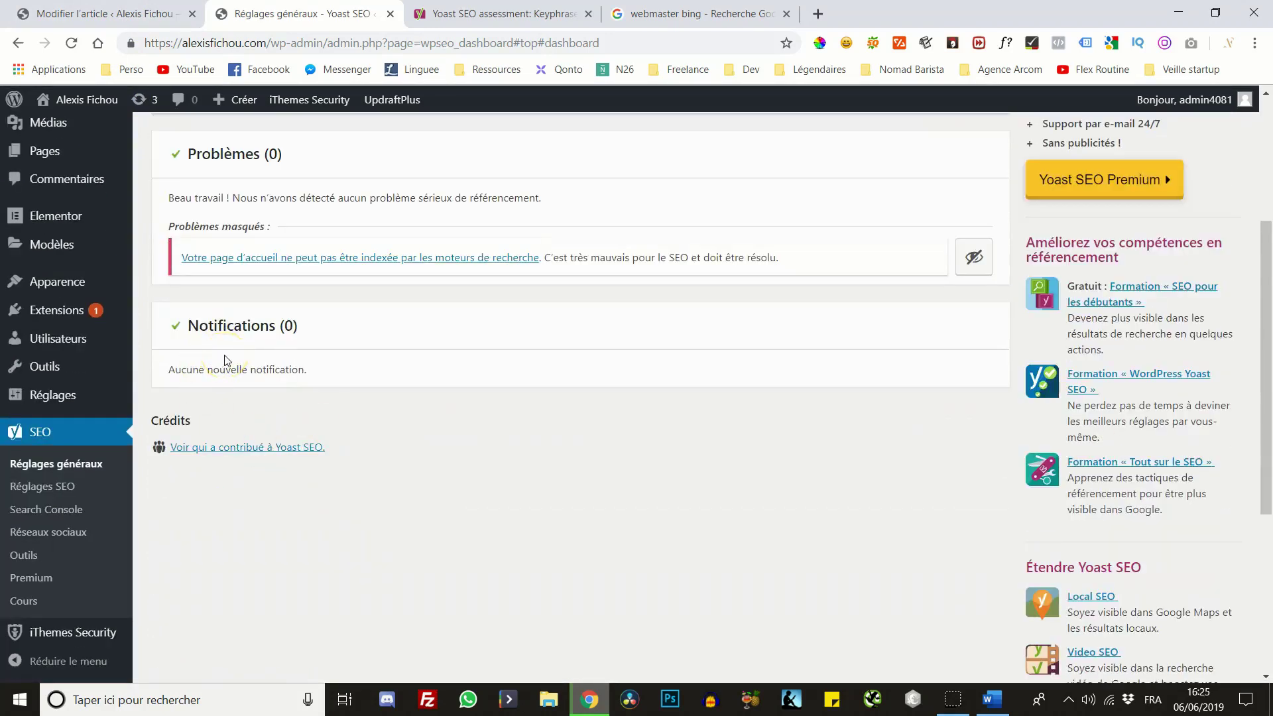
scroll(193, 252, "up", 4)
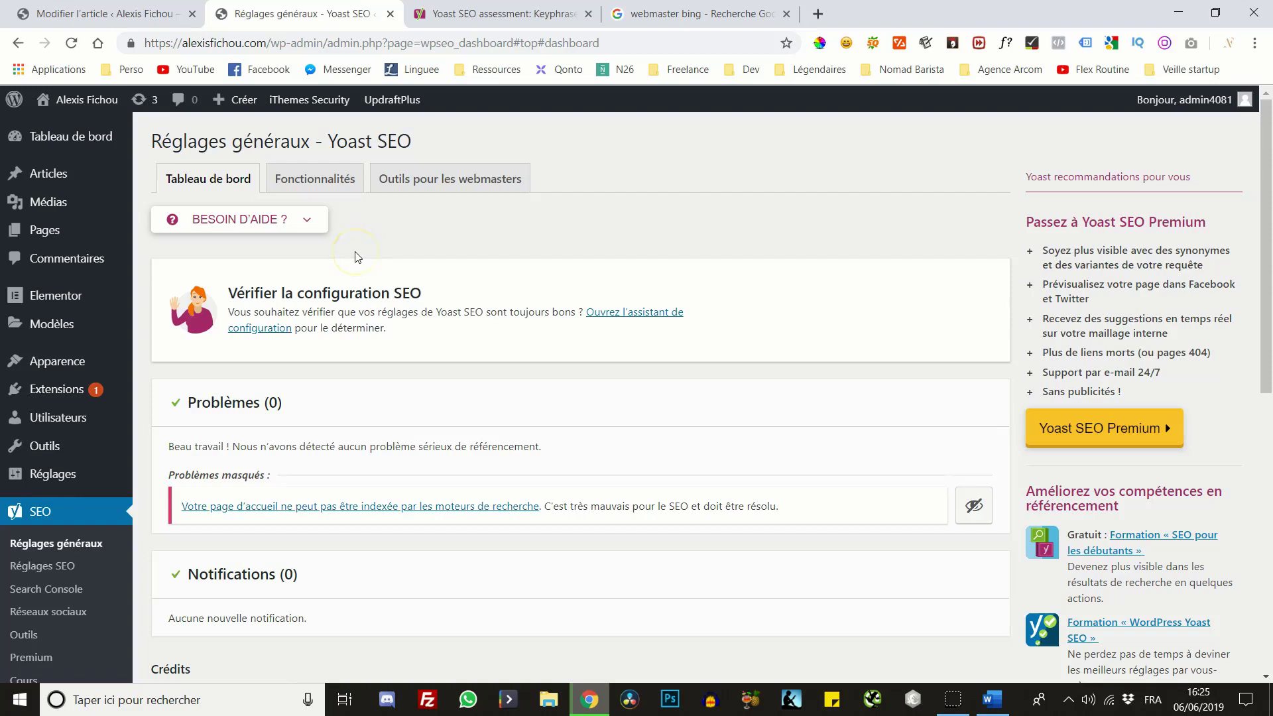
Go back to the article in the editor and open its title for editing
left_click(137, 11)
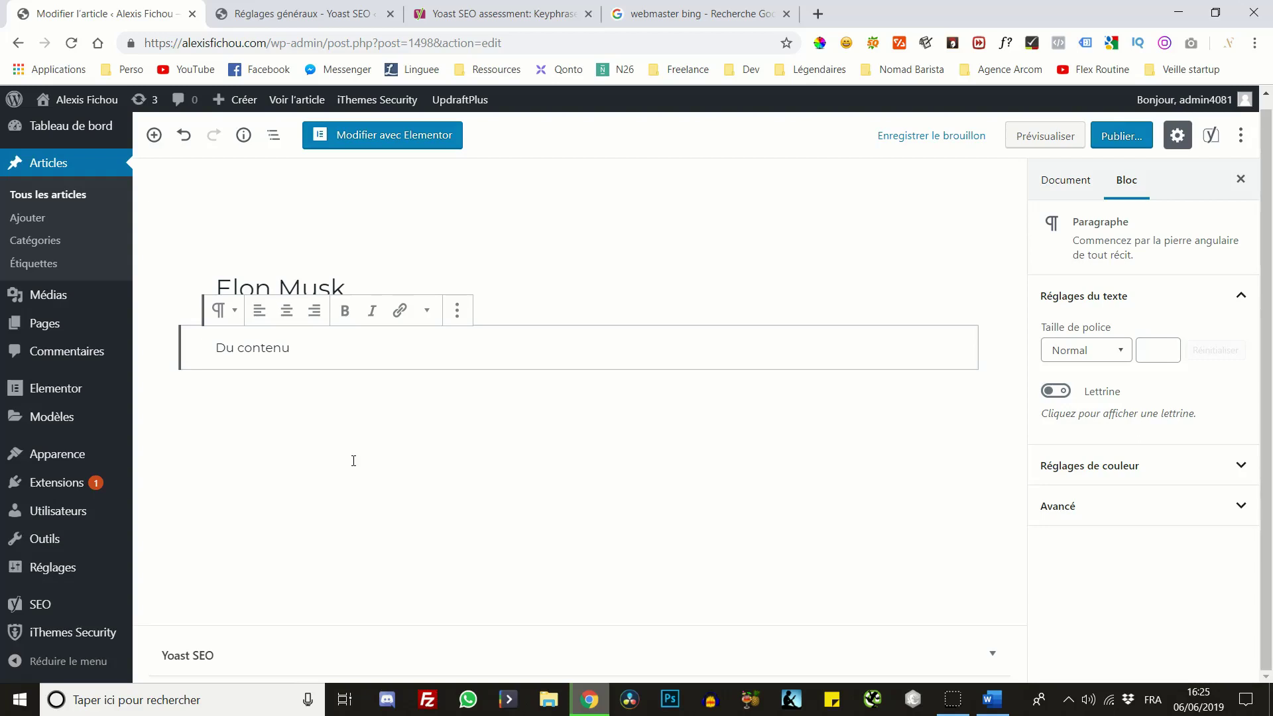
left_click(359, 283)
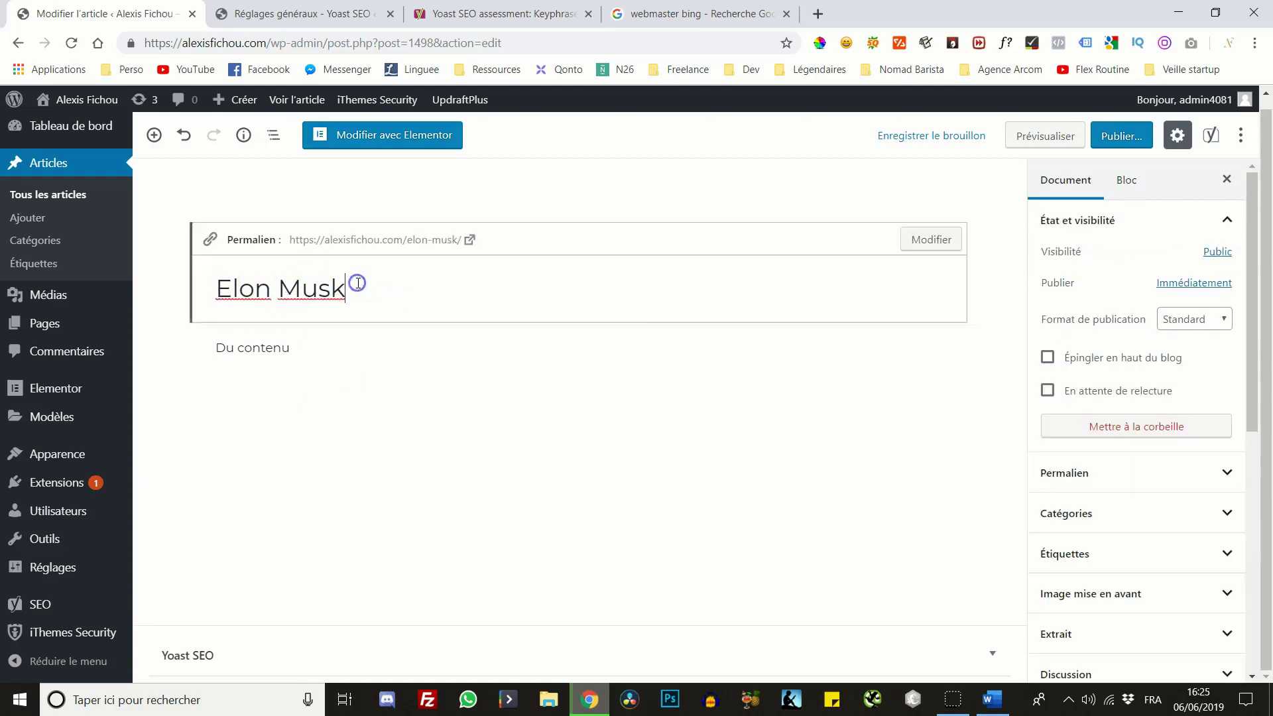